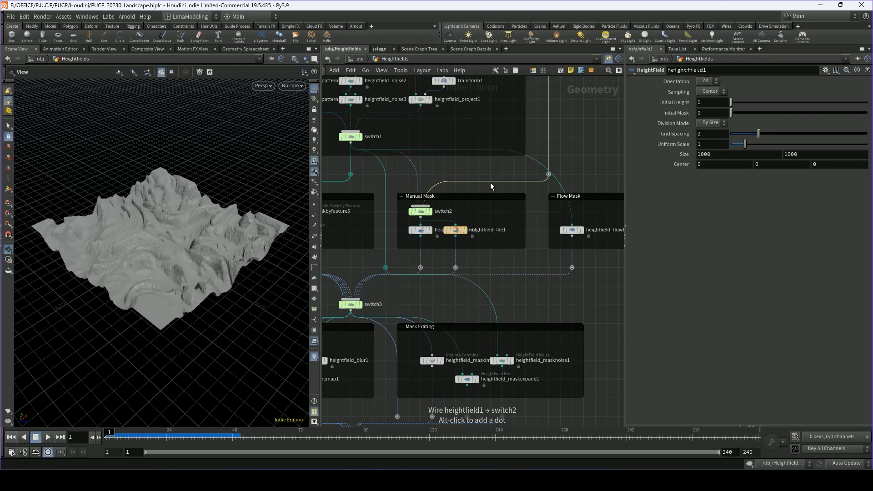
# Examine the heightfield node network from the mask sections down to the erosion simulation and final output.
pyautogui.moveTo(543, 235); pyautogui.dragTo(674, 144, button='middle')
pyautogui.moveTo(408, 207); pyautogui.dragTo(462, 182, button='middle')
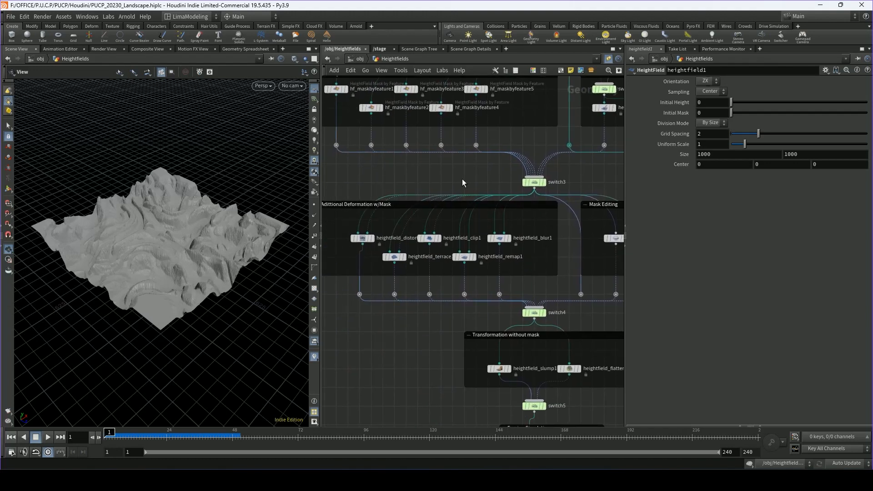
pyautogui.scroll(-1, 461, 178)
pyautogui.moveTo(534, 318); pyautogui.dragTo(468, 284, button='middle')
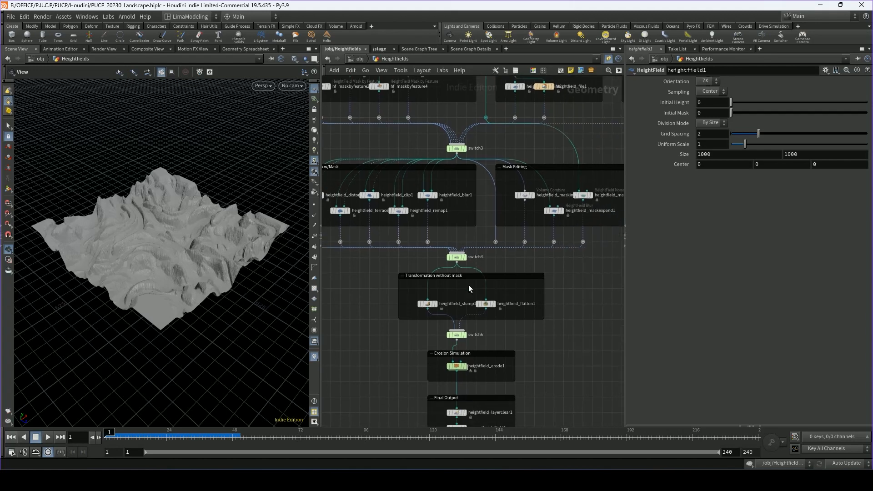
pyautogui.scroll(3, 468, 287)
pyautogui.moveTo(549, 229); pyautogui.dragTo(456, 306, button='middle')
pyautogui.scroll(-1, 460, 301)
pyautogui.moveTo(521, 301); pyautogui.dragTo(489, 295, button='middle')
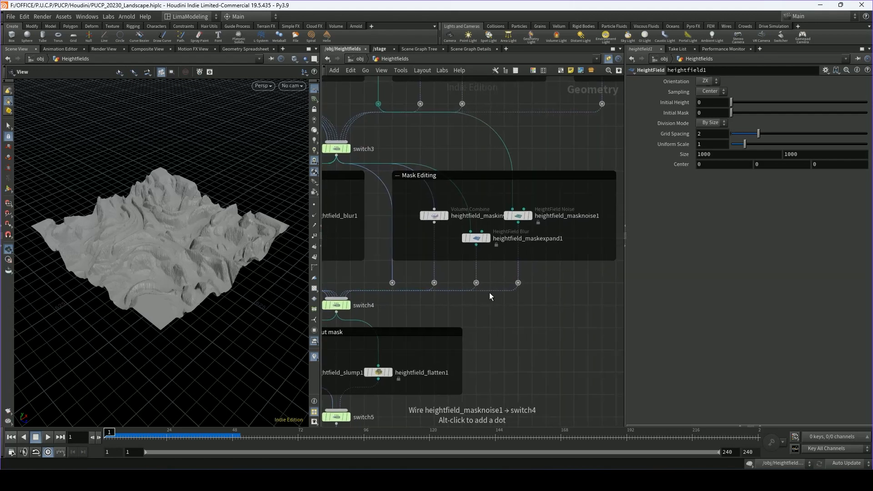
pyautogui.moveTo(493, 330); pyautogui.dragTo(543, 192, button='middle')
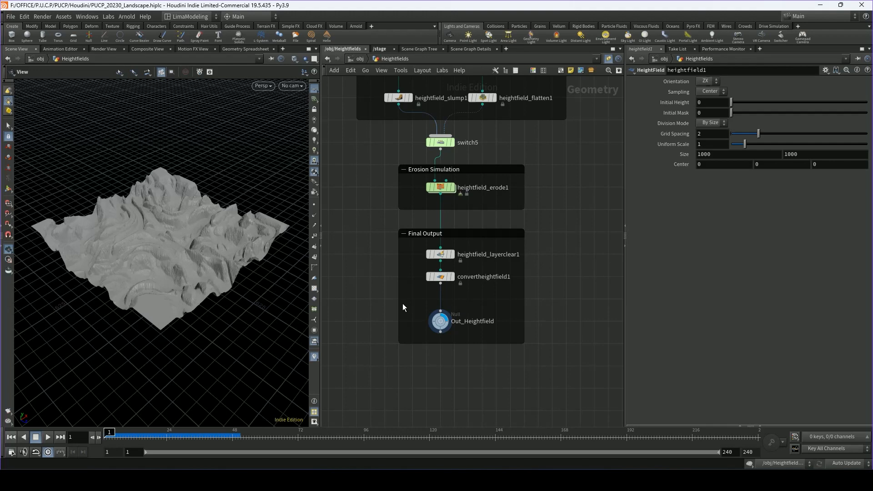
pyautogui.scroll(-4, 446, 300)
pyautogui.moveTo(528, 224); pyautogui.dragTo(528, 308, button='middle')
pyautogui.scroll(-2, 549, 279)
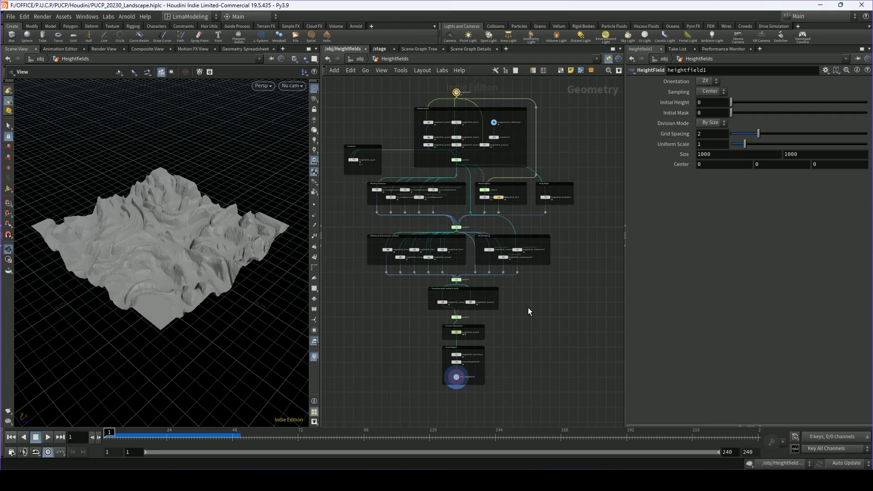
# Display the base heightfield1 node in the viewport and inspect its size settings.
pyautogui.moveTo(530, 303); pyautogui.dragTo(534, 362, button='middle')
pyautogui.scroll(7, 469, 151)
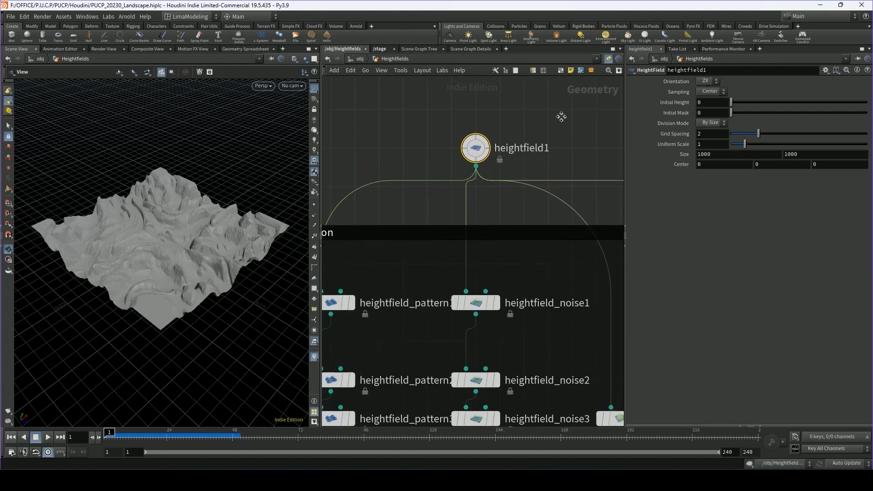
pyautogui.click(484, 142)
pyautogui.moveTo(273, 234); pyautogui.dragTo(272, 225)
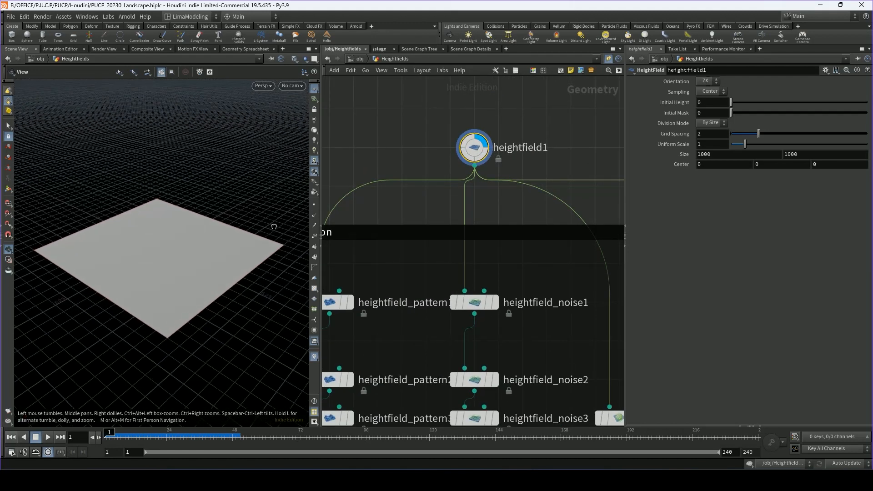
pyautogui.moveTo(483, 150)
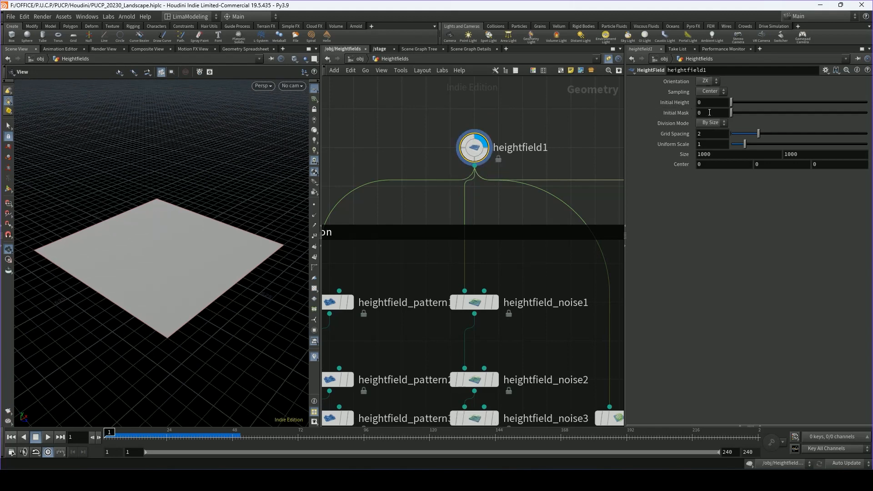
pyautogui.click(769, 154)
pyautogui.press('Tab')
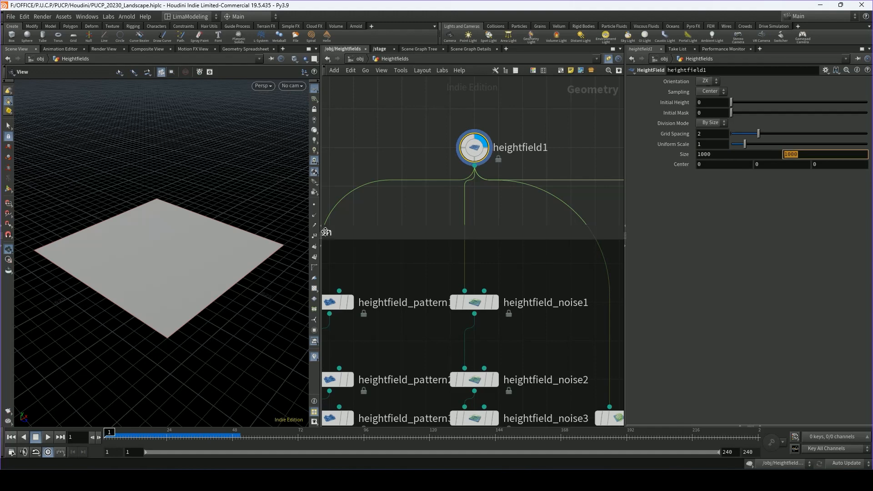
pyautogui.moveTo(189, 243); pyautogui.dragTo(191, 247)
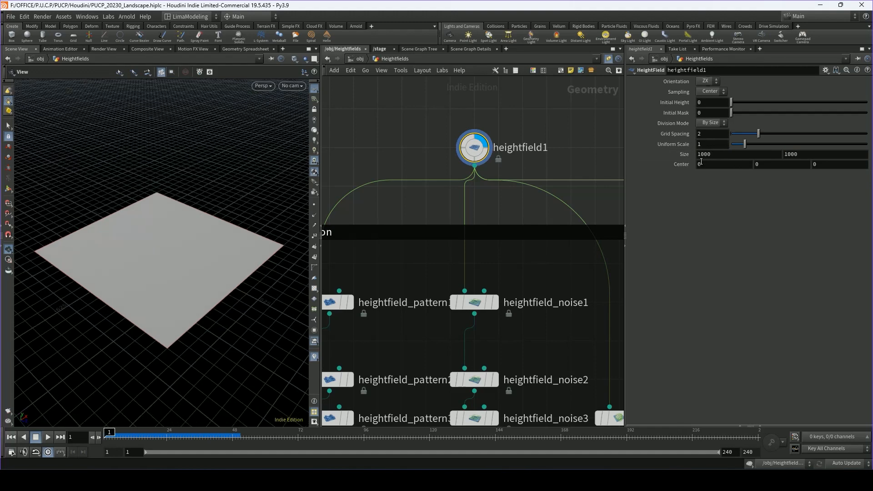
# Display the result of heightfield_pattern1 from the Deformation group in the viewport.
pyautogui.moveTo(526, 149); pyautogui.dragTo(525, 114, button='middle')
pyautogui.scroll(-2, 525, 113)
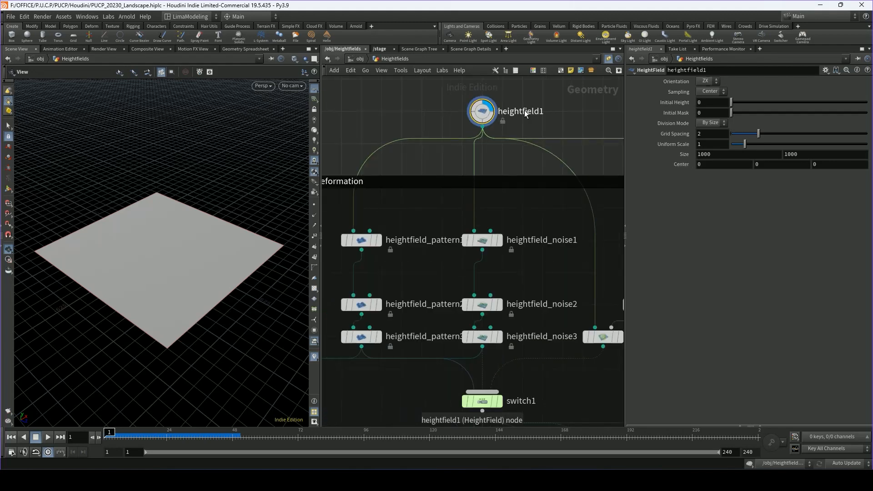
pyautogui.moveTo(400, 119); pyautogui.dragTo(435, 117, button='middle')
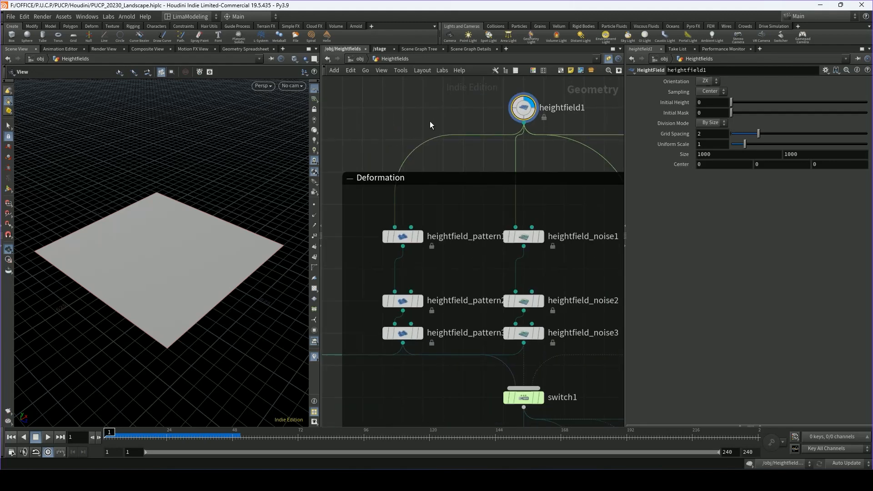
pyautogui.moveTo(468, 156); pyautogui.dragTo(469, 148, button='middle')
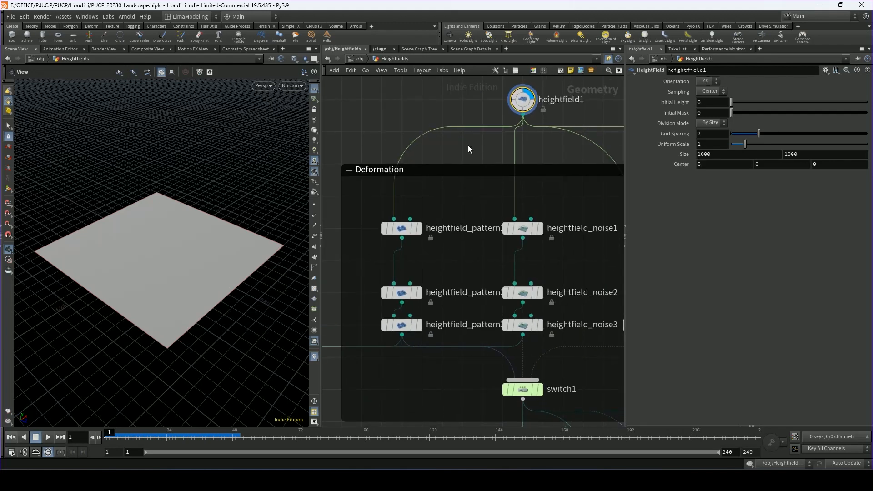
pyautogui.scroll(1, 399, 244)
pyautogui.press('r')
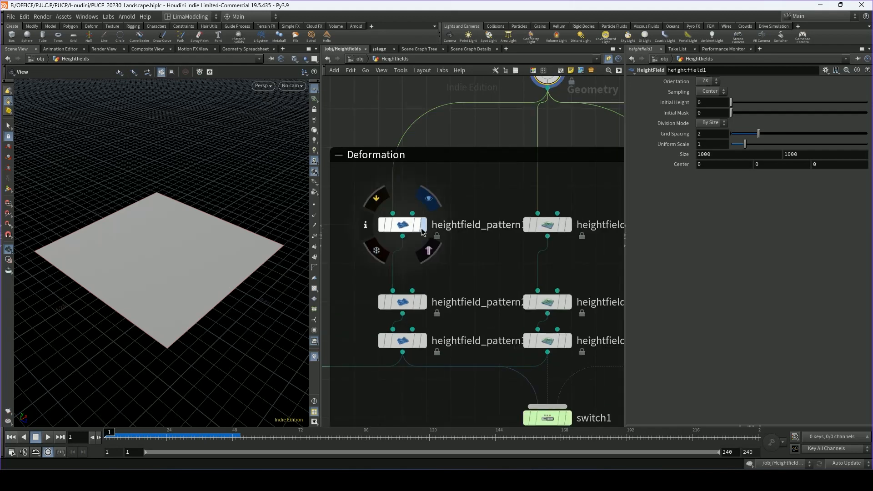
pyautogui.click(400, 228)
# Display the result of heightfield_noise1 in the viewport to compare noise with the pattern deformation.
pyautogui.moveTo(510, 247); pyautogui.dragTo(453, 234, button='middle')
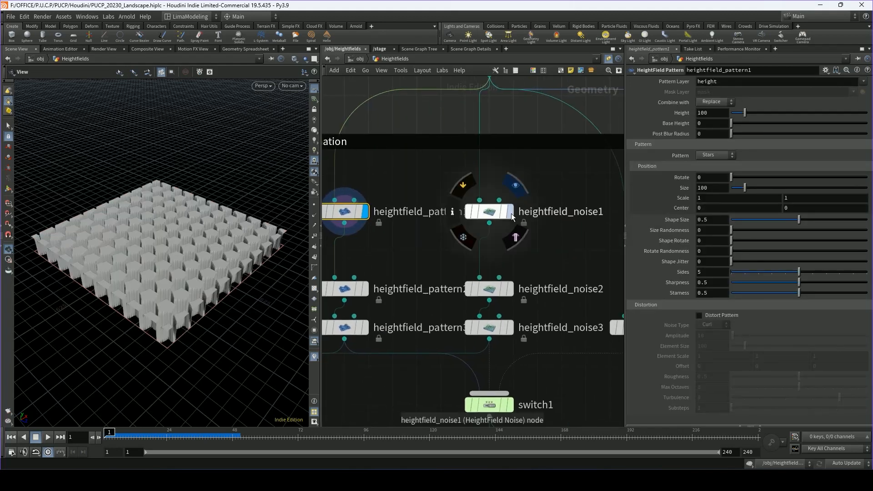
pyautogui.press('r')
pyautogui.click(490, 212)
pyautogui.scroll(-2, 527, 233)
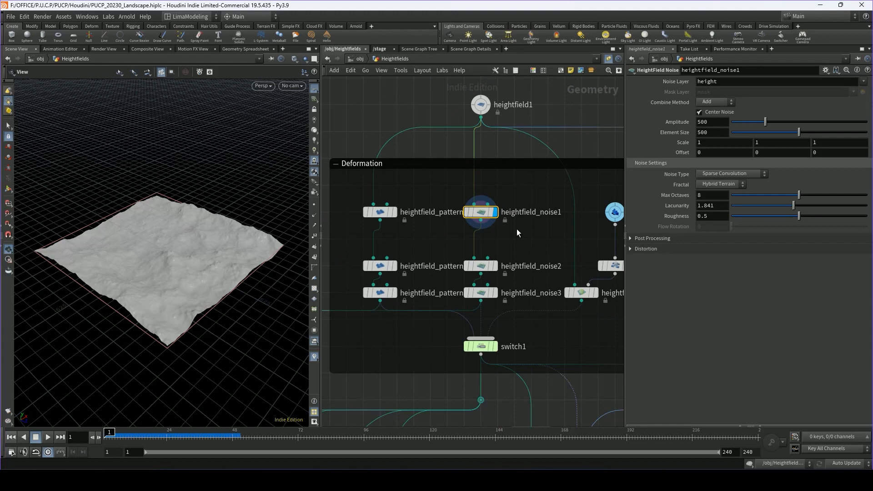
# Switch the viewport display back to heightfield_pattern1 and inspect its star pattern from a higher angle.
pyautogui.scroll(2, 427, 236)
pyautogui.moveTo(426, 237); pyautogui.dragTo(455, 237, button='middle')
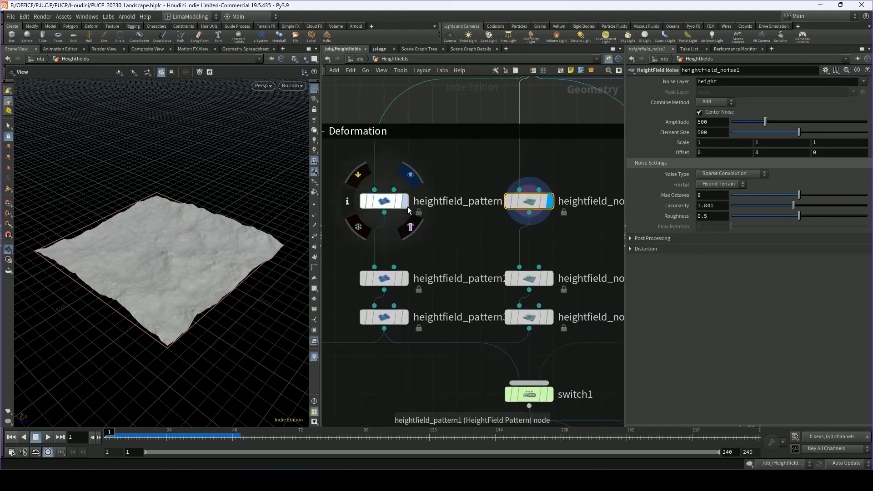
pyautogui.click(407, 206)
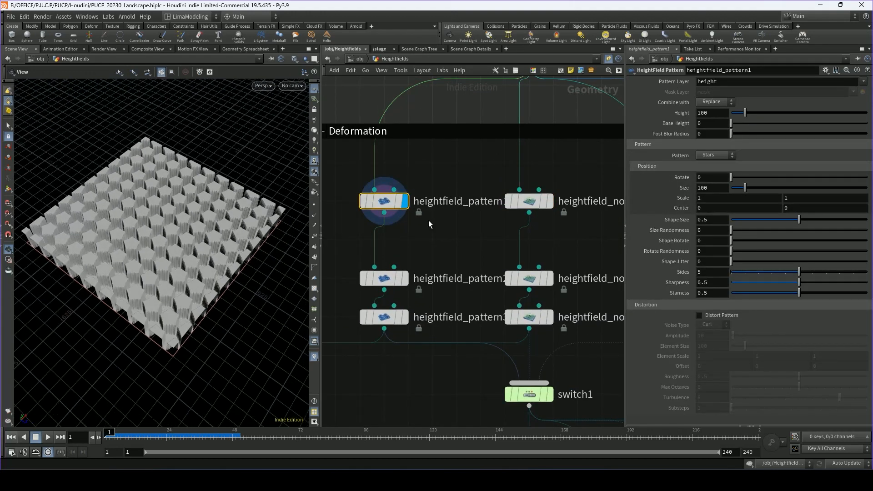
pyautogui.moveTo(552, 204); pyautogui.dragTo(552, 227, button='middle')
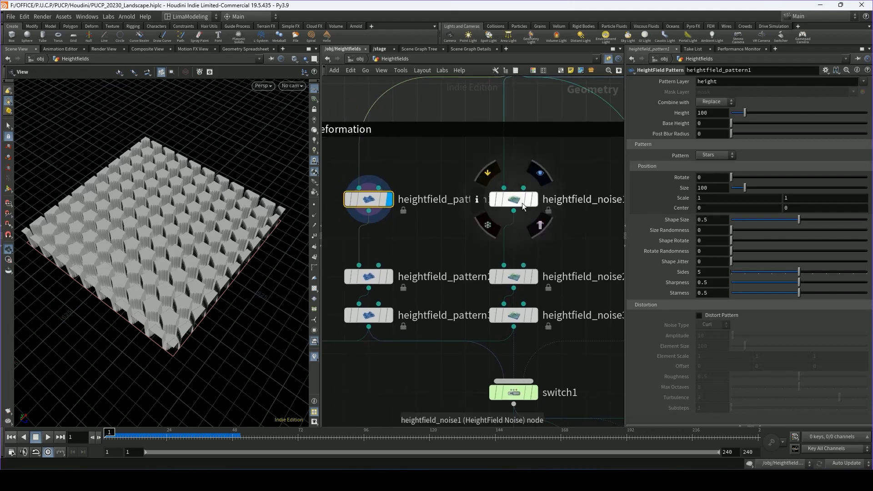
pyautogui.moveTo(462, 225); pyautogui.dragTo(503, 202, button='middle')
pyautogui.scroll(1, 426, 186)
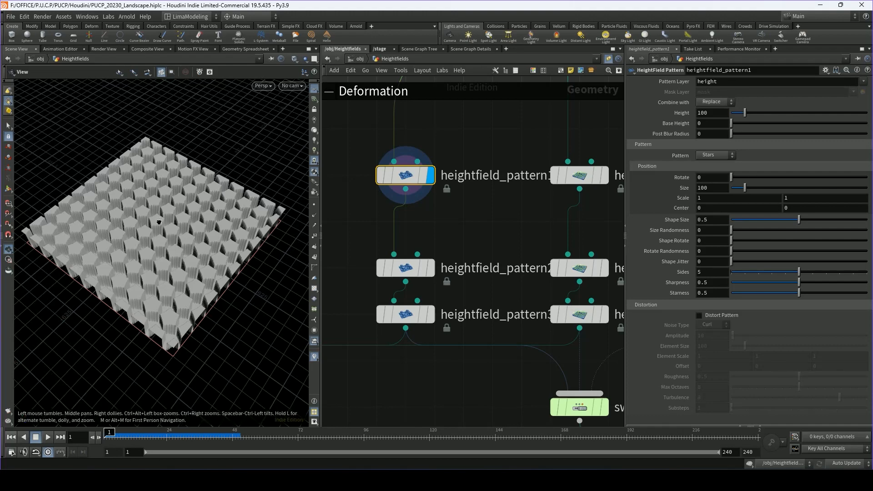
pyautogui.moveTo(159, 203); pyautogui.dragTo(172, 242)
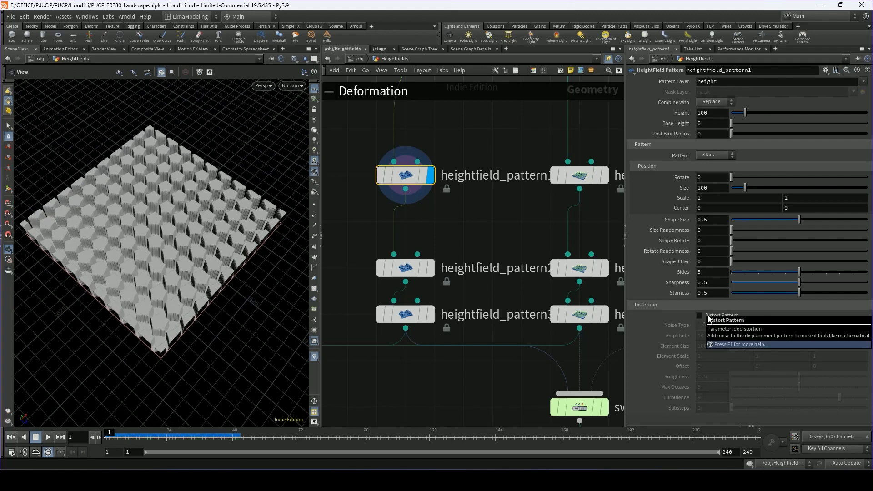
# Try the Cells and Steps pattern types on heightfield_pattern1 and return it to Stars.
pyautogui.click(710, 154)
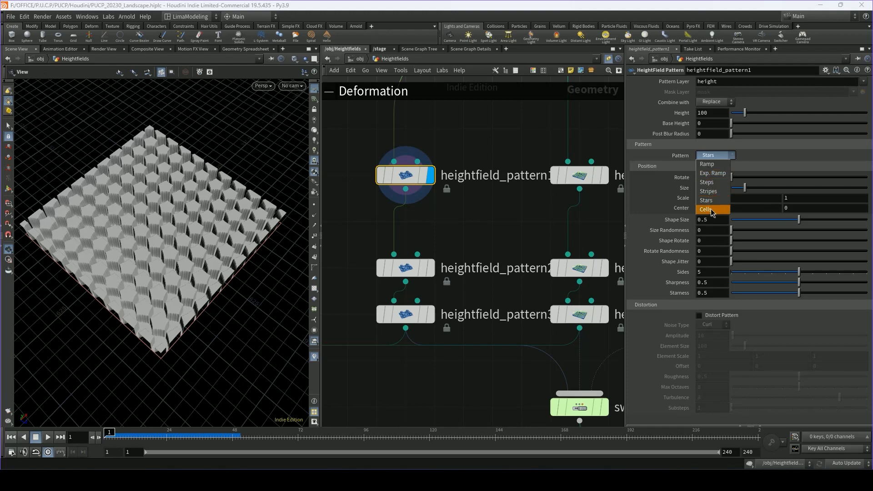
pyautogui.click(710, 209)
pyautogui.click(708, 154)
pyautogui.click(712, 187)
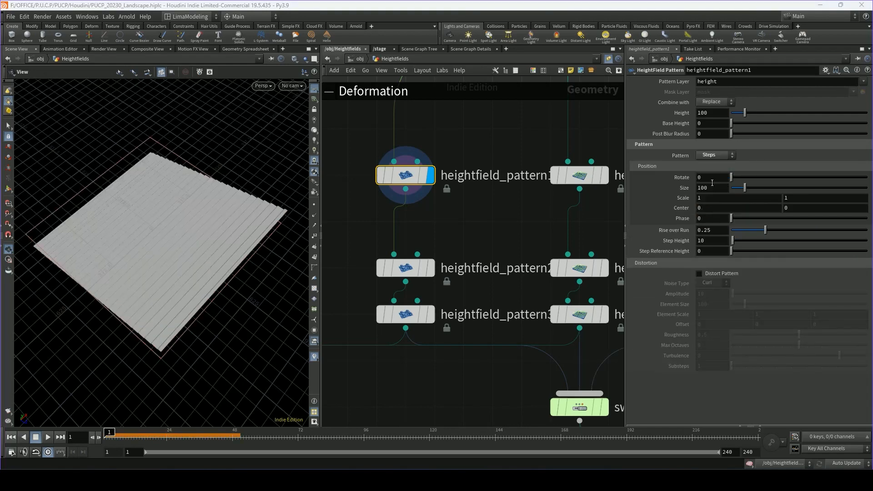
pyautogui.click(711, 156)
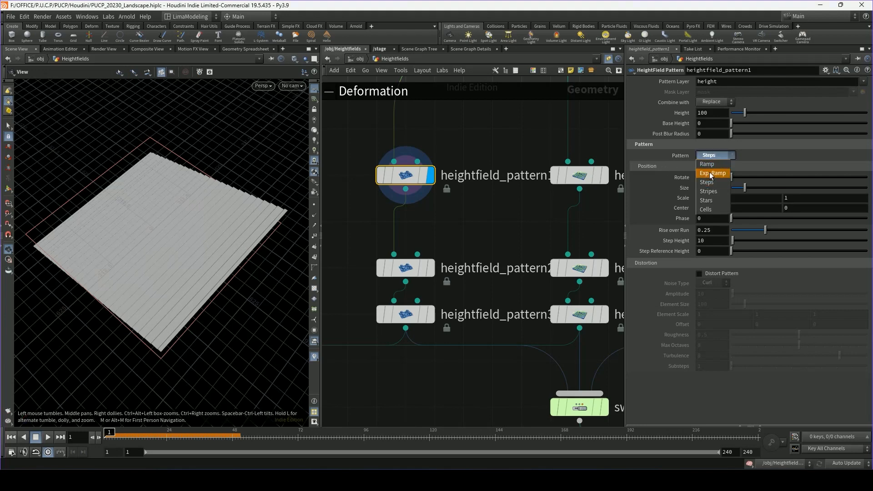
pyautogui.click(712, 200)
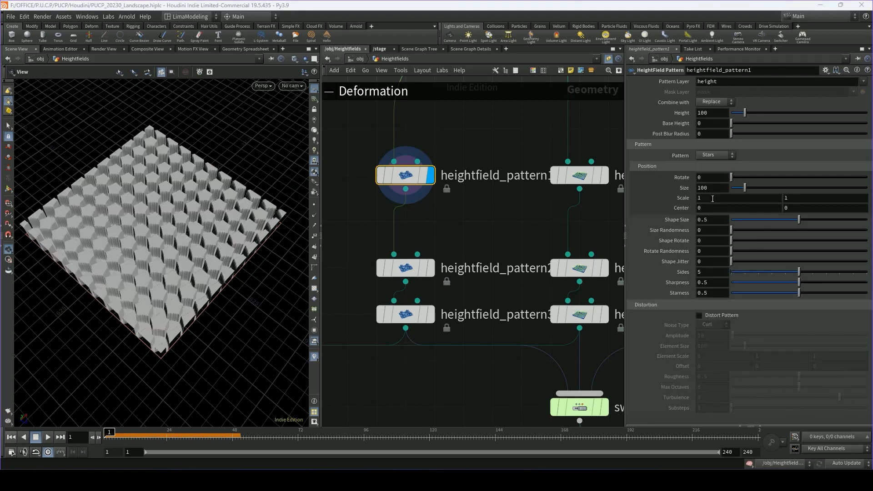
# Set heightfield_pattern1's size to 144, rotation to 27 and starness to 0.352, and enable Distort Pattern with an amplitude of 138.
pyautogui.moveTo(743, 185)
pyautogui.mouseDown()
pyautogui.moveTo(780, 187)
pyautogui.moveTo(741, 177)
pyautogui.mouseUp()
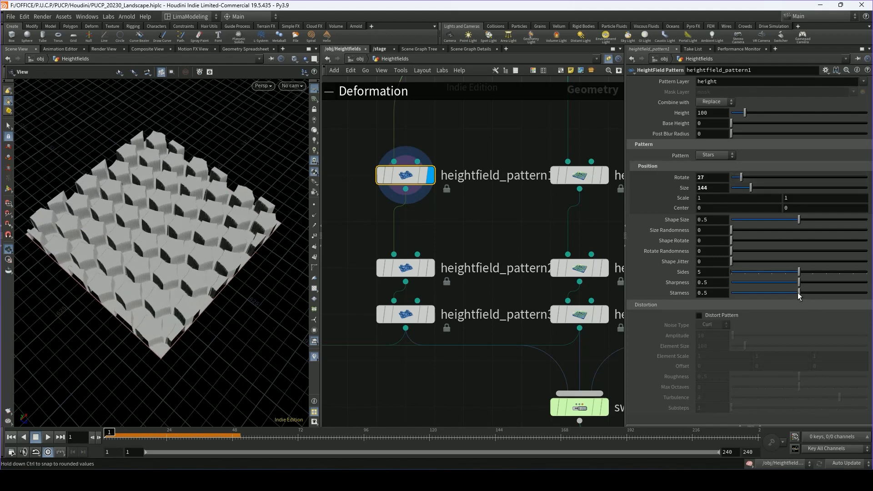
pyautogui.moveTo(797, 292); pyautogui.dragTo(762, 293)
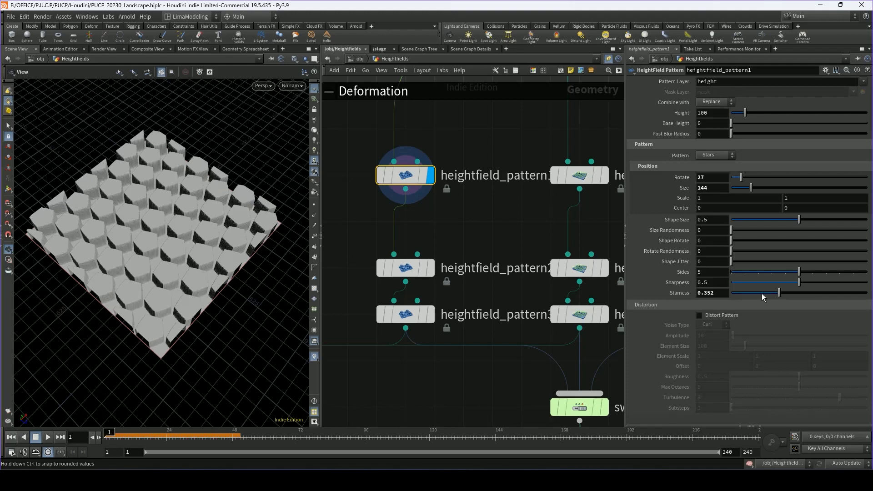
pyautogui.click(699, 316)
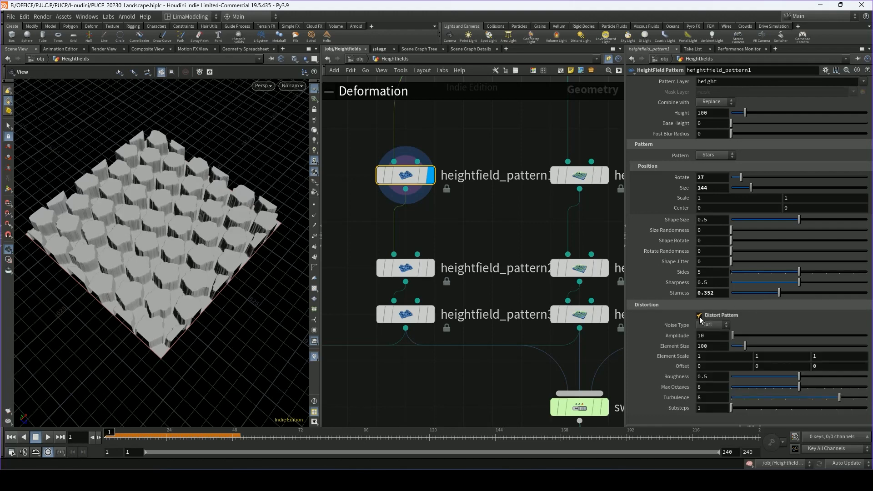
pyautogui.moveTo(732, 335); pyautogui.dragTo(750, 336)
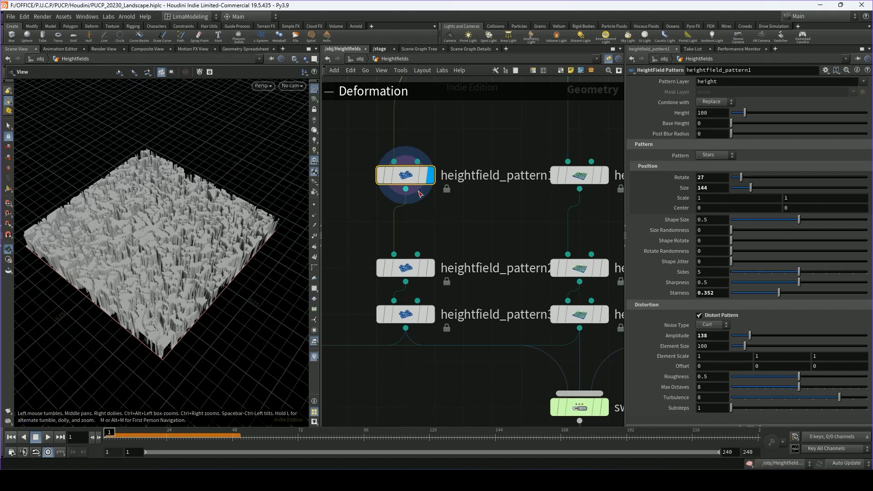
# Display heightfield_pattern2 in the viewport and inspect its pattern and distortion settings.
pyautogui.click(430, 267)
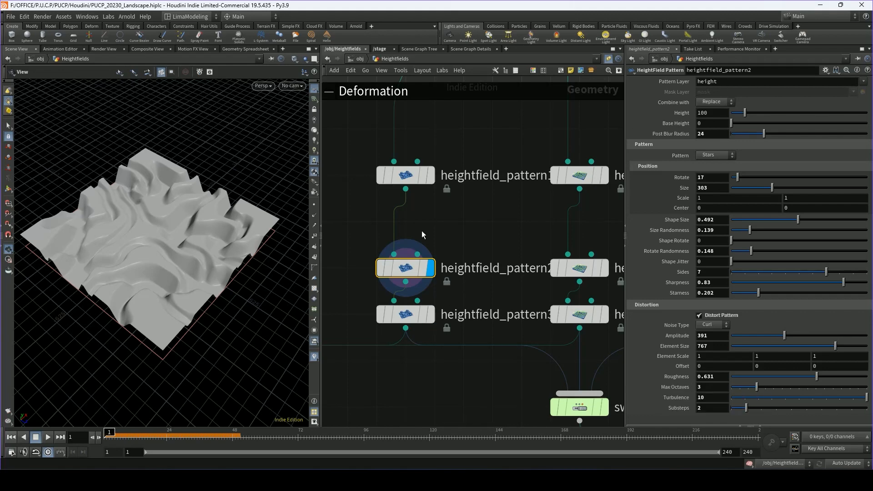
pyautogui.moveTo(432, 319)
pyautogui.moveTo(418, 275)
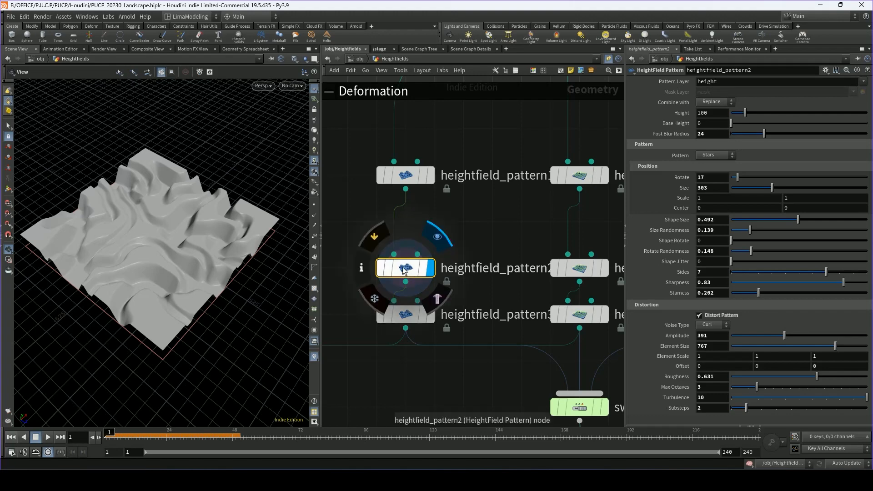
# Display heightfield_pattern3 and set how it combines with the incoming height to Replace.
pyautogui.click(432, 317)
pyautogui.click(407, 318)
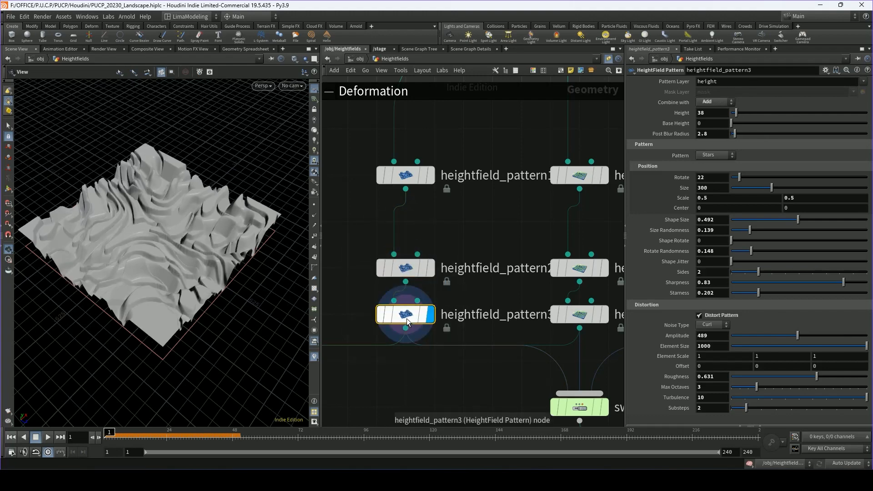
pyautogui.click(705, 102)
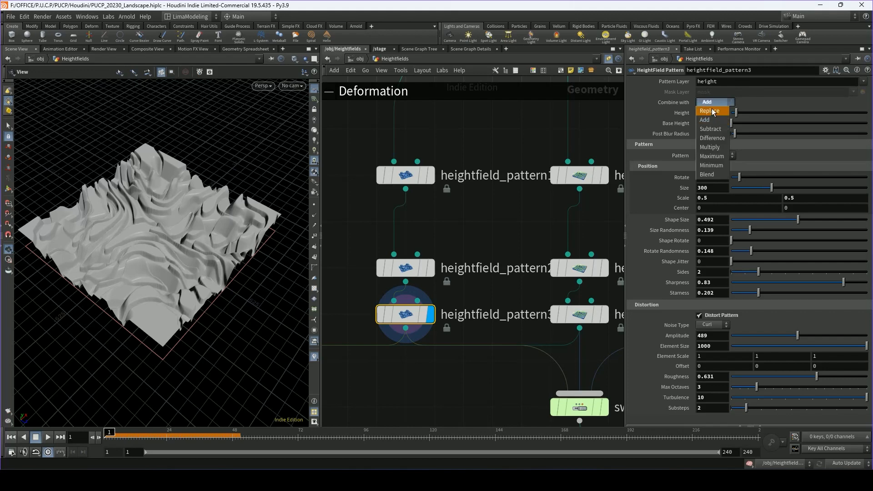
pyautogui.click(711, 111)
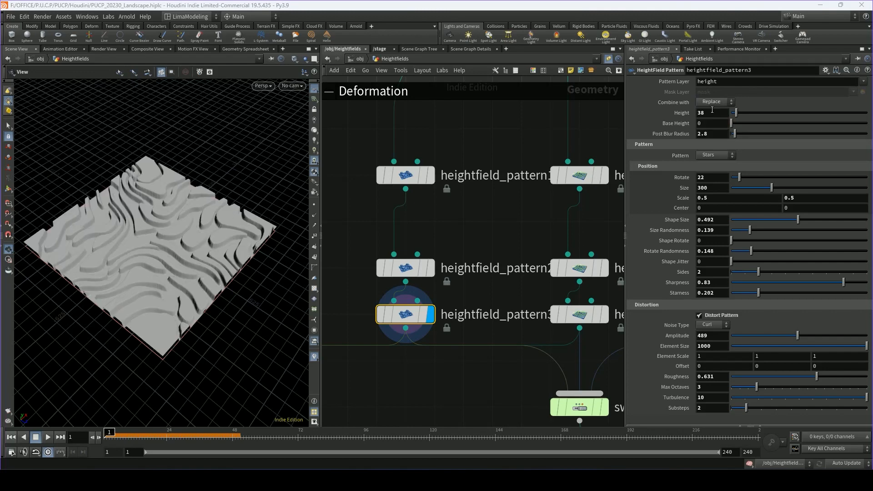
# Compare the results of heightfield_pattern2 and heightfield_pattern3 by displaying one after the other.
pyautogui.click(430, 268)
pyautogui.scroll(-1, 428, 270)
pyautogui.click(429, 308)
pyautogui.scroll(2, 433, 296)
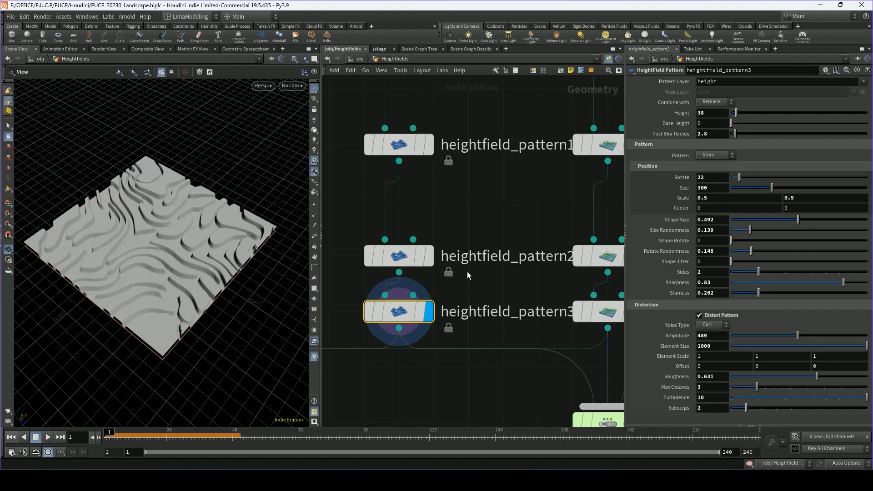
# Set how heightfield_pattern3 combines with the incoming height to Add.
pyautogui.click(713, 102)
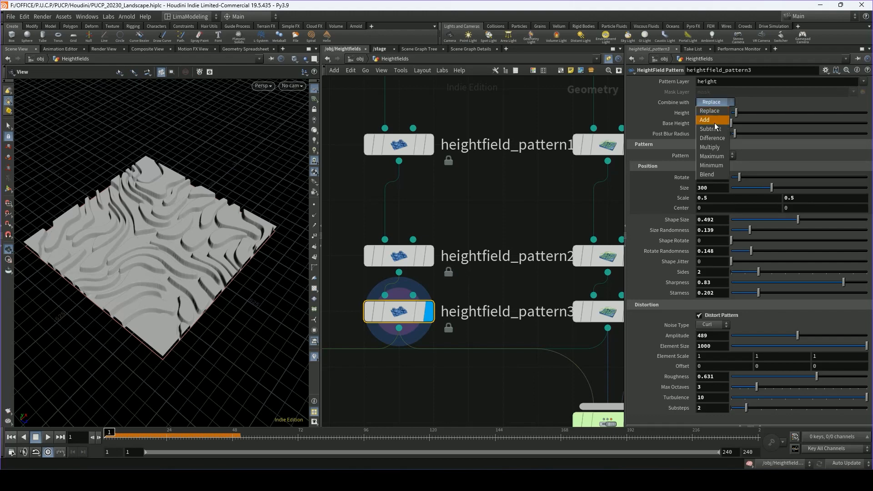
pyautogui.click(714, 120)
pyautogui.click(714, 102)
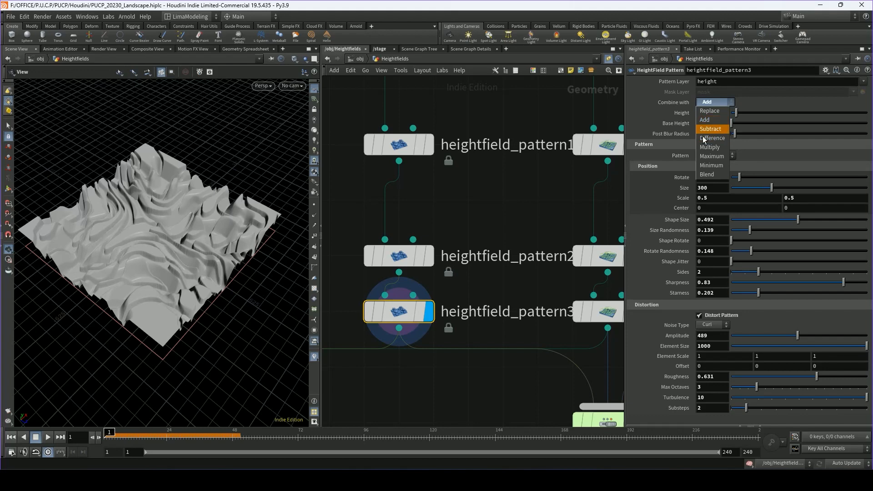
pyautogui.click(514, 197)
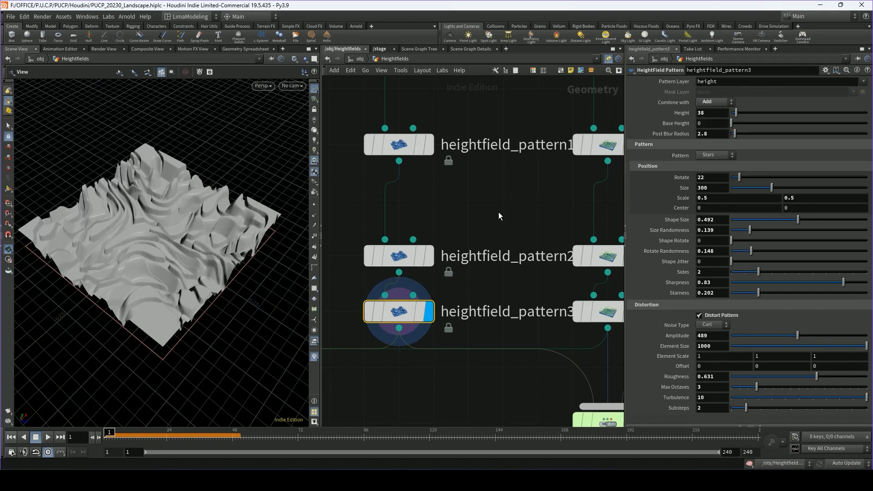
# Display heightfield_noise1 in the viewport and open its parameters.
pyautogui.scroll(-1, 498, 212)
pyautogui.moveTo(505, 209); pyautogui.dragTo(374, 226, button='middle')
pyautogui.moveTo(485, 212); pyautogui.dragTo(492, 231, button='middle')
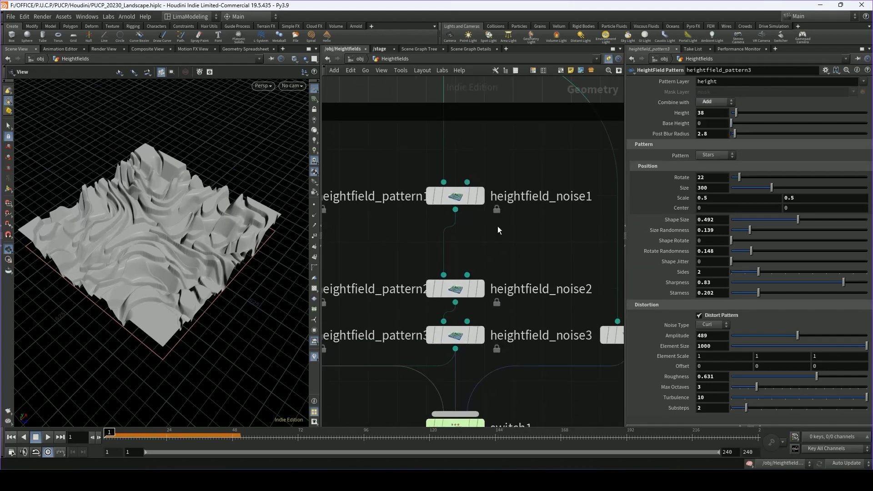
pyautogui.moveTo(479, 202)
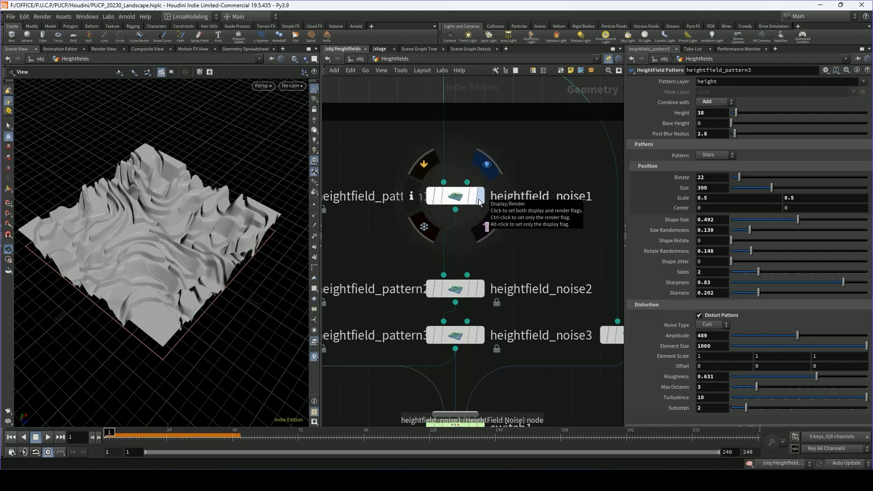
pyautogui.click(480, 202)
pyautogui.click(459, 199)
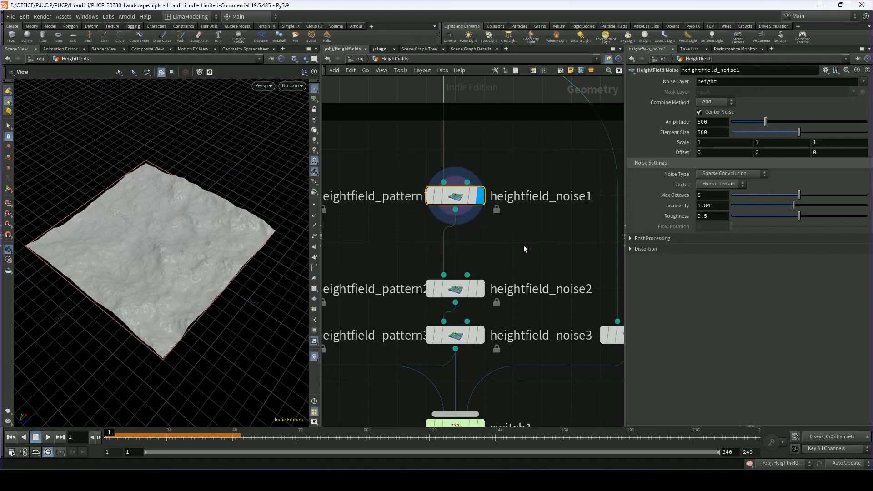
# Try the Perlin noise type on heightfield_noise1 and settle on Worley Cellular F1.
pyautogui.click(726, 174)
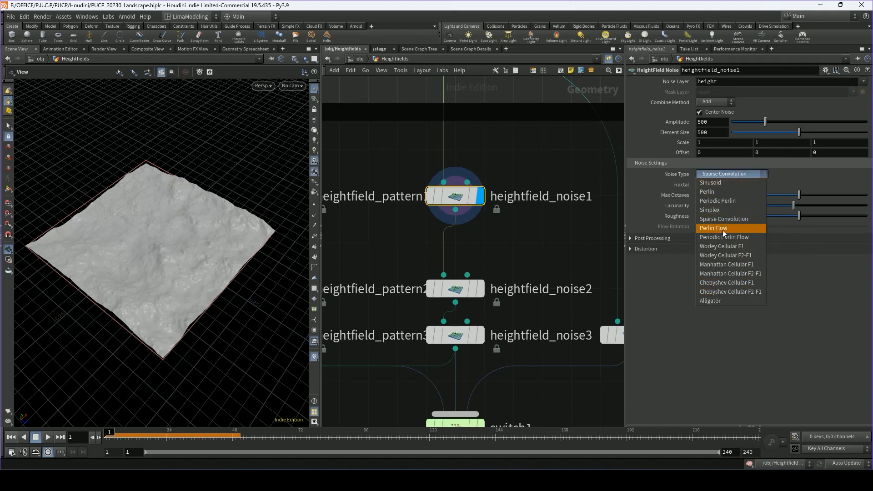
pyautogui.click(721, 196)
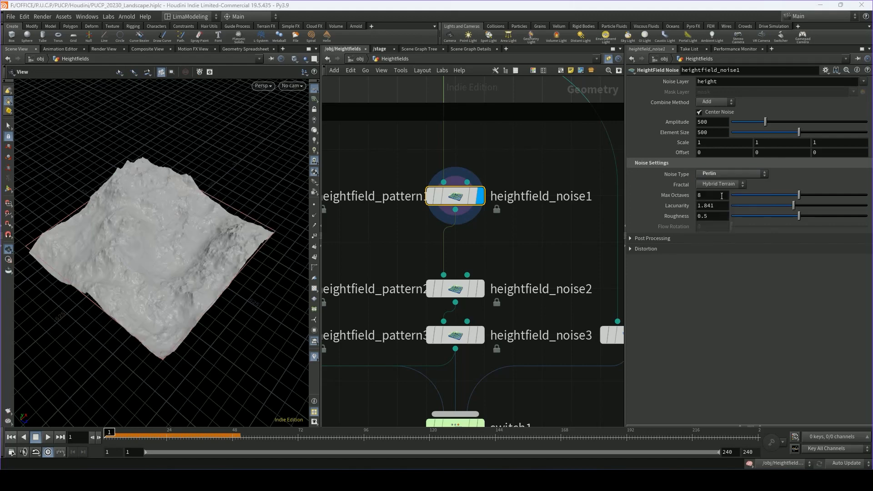
pyautogui.click(727, 174)
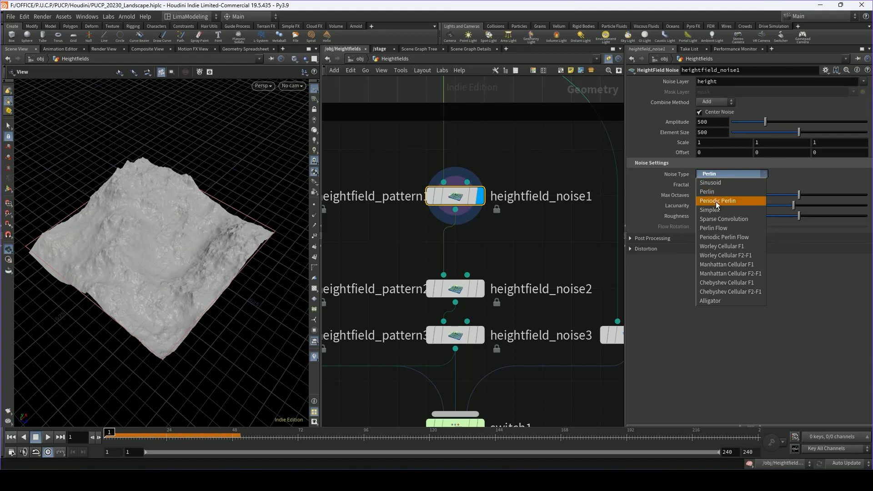
pyautogui.click(722, 246)
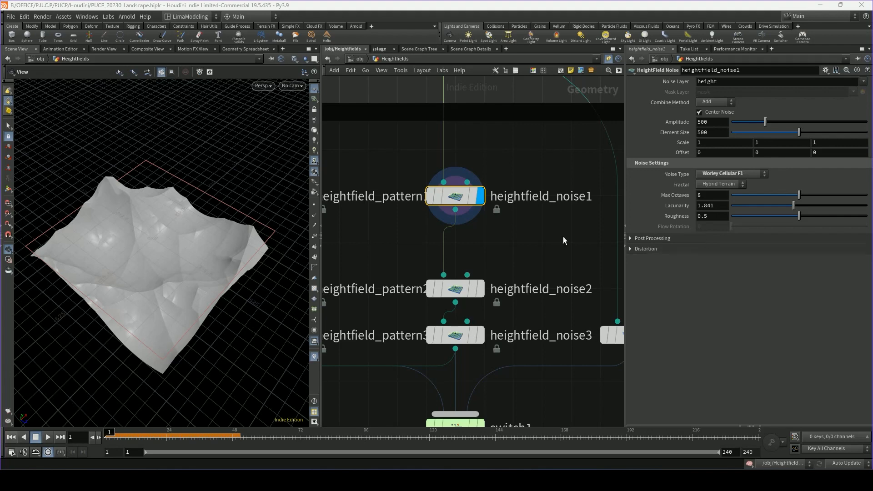
# Display heightfield_noise2, view its terrain from several angles, and compare it with Complement off and on.
pyautogui.click(452, 290)
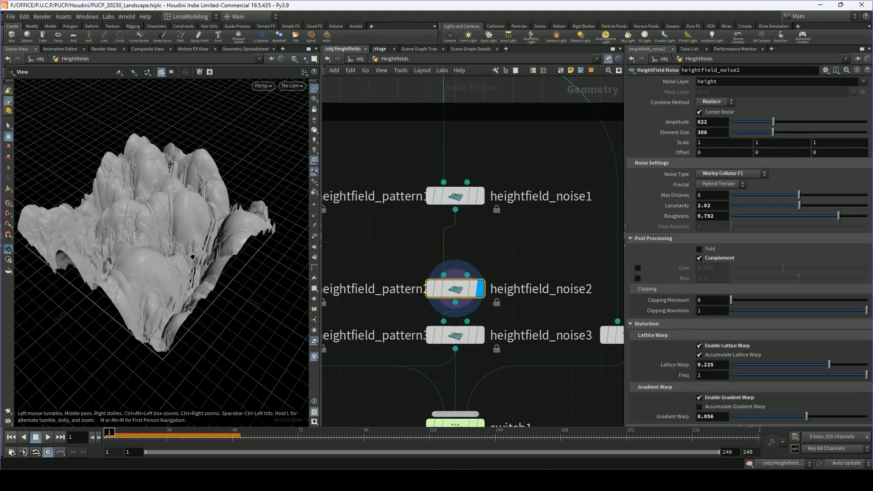
pyautogui.moveTo(193, 256); pyautogui.dragTo(200, 269, button='middle')
pyautogui.moveTo(200, 269)
pyautogui.mouseDown()
pyautogui.moveTo(177, 268)
pyautogui.moveTo(200, 269)
pyautogui.mouseUp()
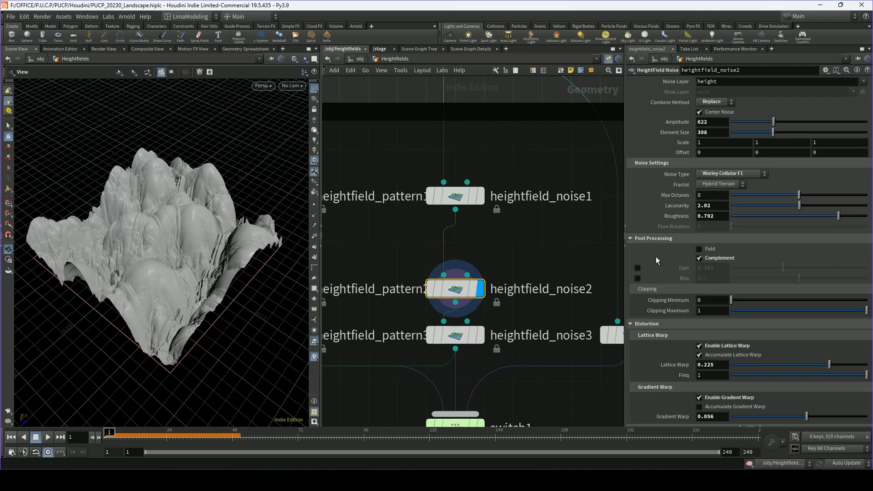
pyautogui.moveTo(187, 246); pyautogui.dragTo(184, 228)
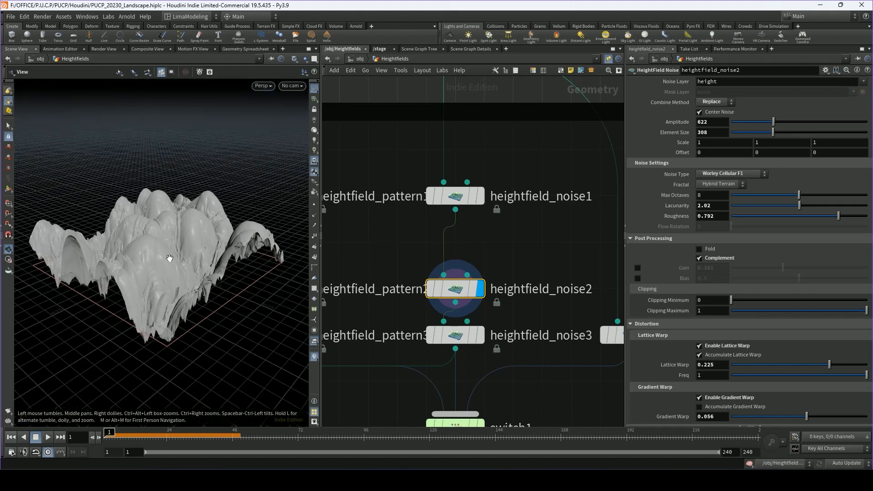
pyautogui.moveTo(169, 258); pyautogui.dragTo(198, 236)
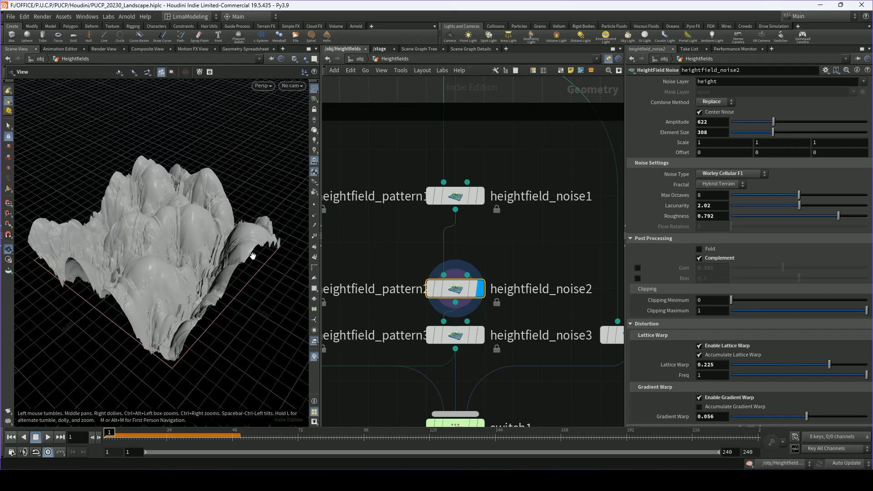
pyautogui.click(699, 258)
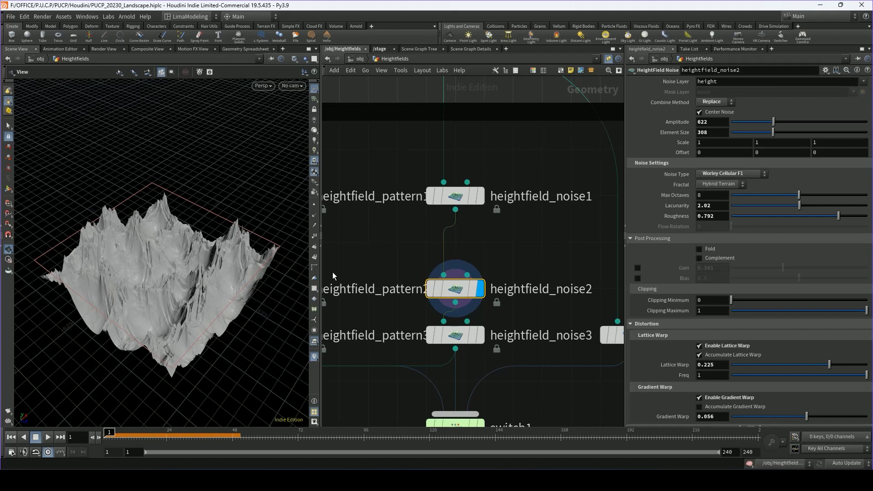
pyautogui.click(700, 258)
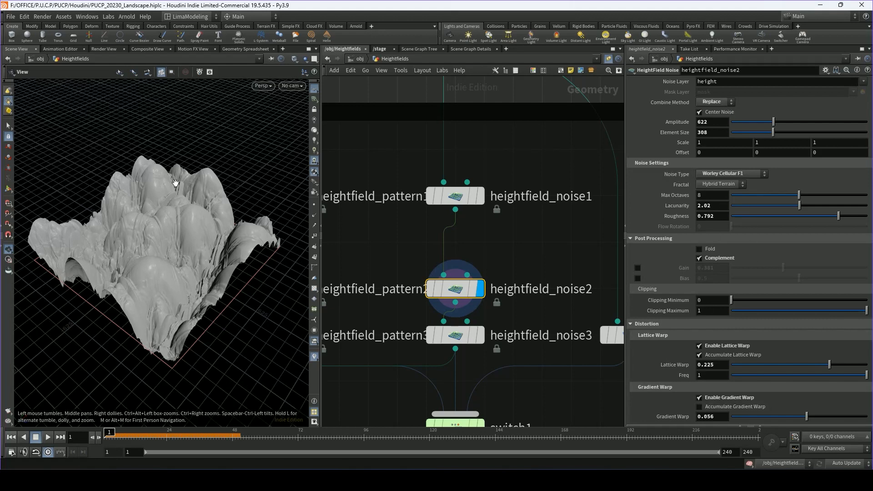
# Display heightfield_noise3 with its parameters and compare its terrain with heightfield_noise2 from above and from the side.
pyautogui.moveTo(352, 244); pyautogui.dragTo(431, 177, button='middle')
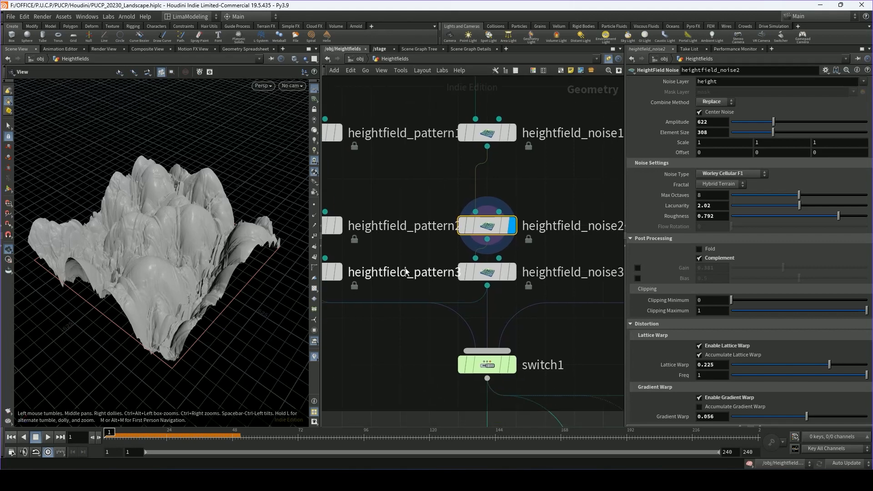
pyautogui.moveTo(543, 295); pyautogui.dragTo(482, 297, button='middle')
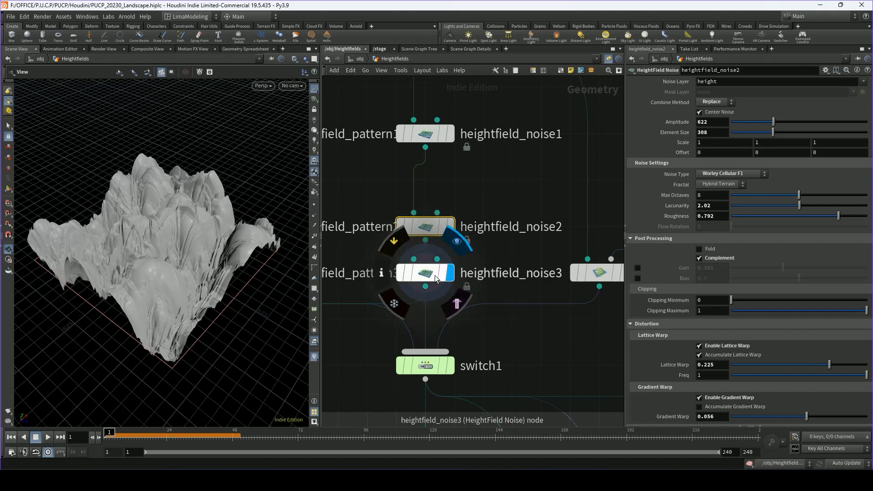
pyautogui.click(448, 275)
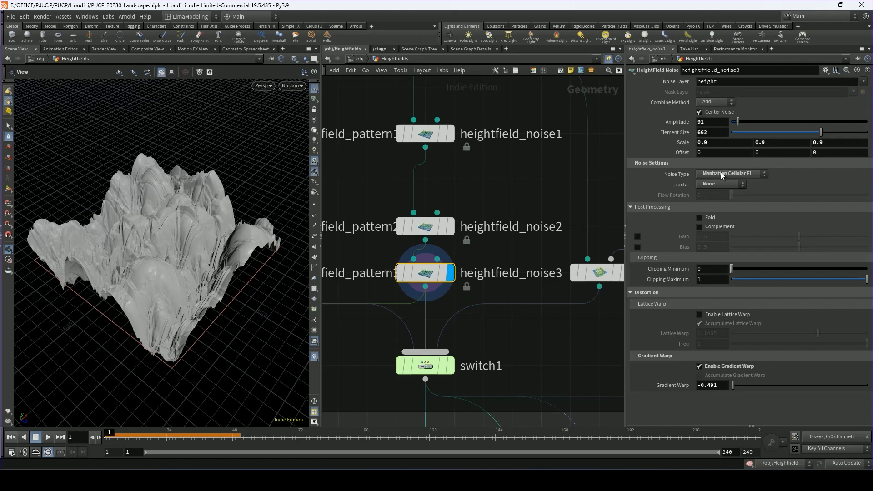
pyautogui.moveTo(212, 197); pyautogui.dragTo(188, 229)
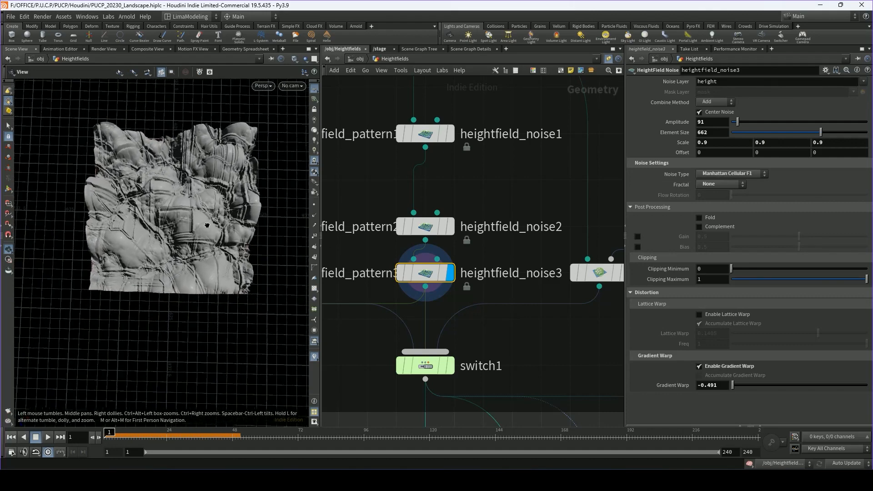
pyautogui.click(455, 197)
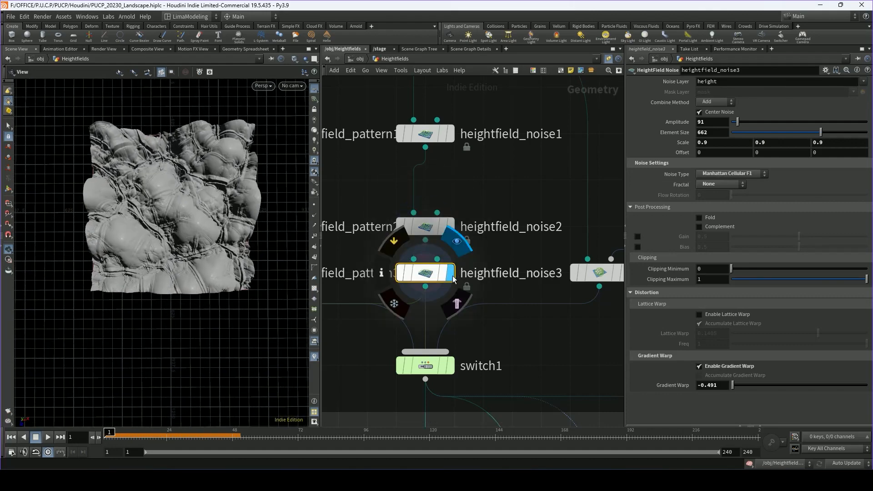
pyautogui.click(455, 242)
pyautogui.moveTo(178, 261); pyautogui.dragTo(288, 253)
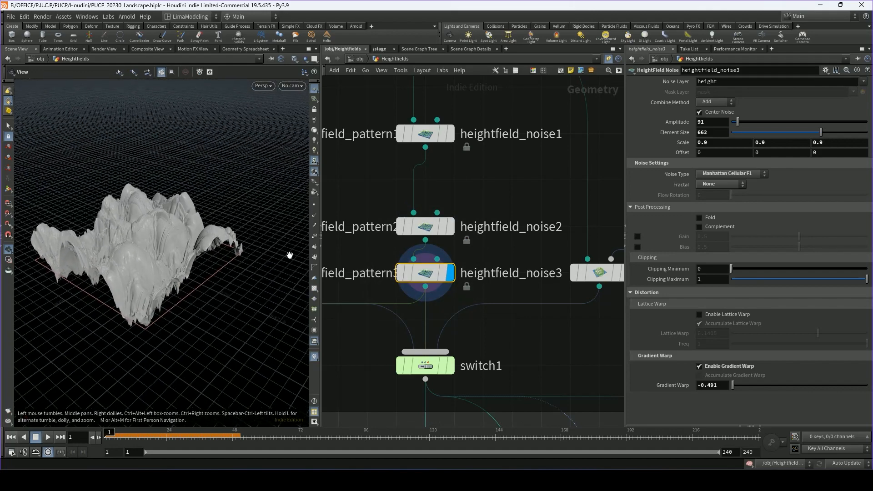
# Display heightfield_project1 in the viewport and open its parameters.
pyautogui.scroll(-3, 525, 221)
pyautogui.moveTo(525, 221); pyautogui.dragTo(484, 221, button='middle')
pyautogui.moveTo(225, 246); pyautogui.dragTo(219, 263)
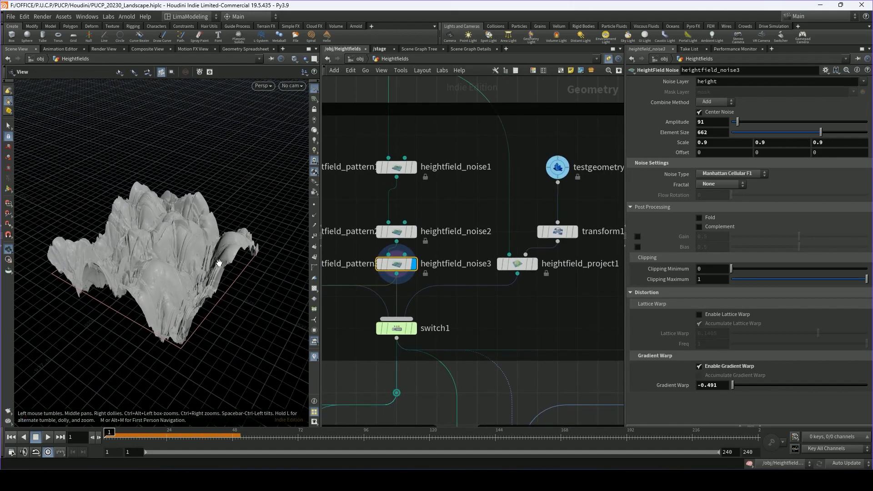
pyautogui.scroll(-1, 219, 262)
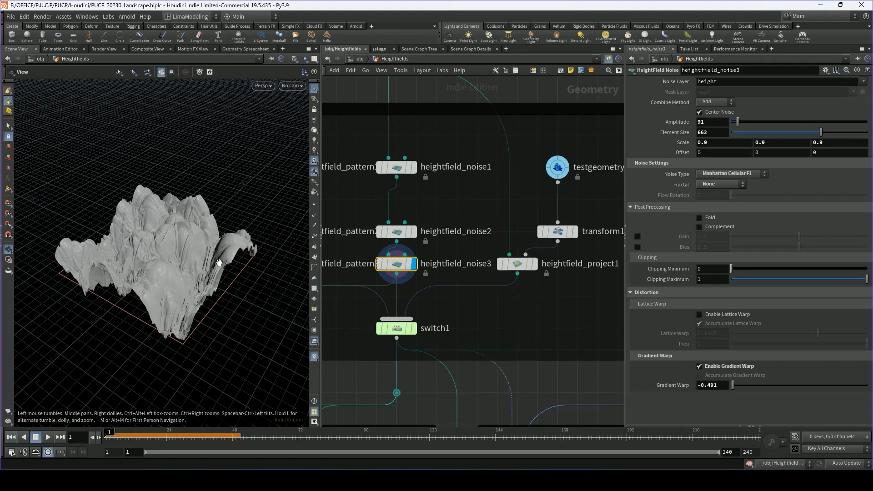
pyautogui.moveTo(323, 183); pyautogui.dragTo(394, 190, button='middle')
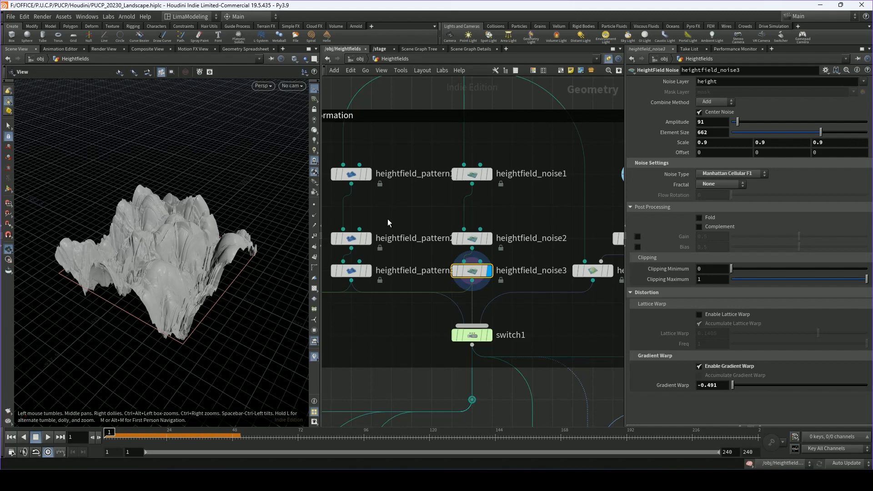
pyautogui.moveTo(415, 200); pyautogui.dragTo(393, 242, button='middle')
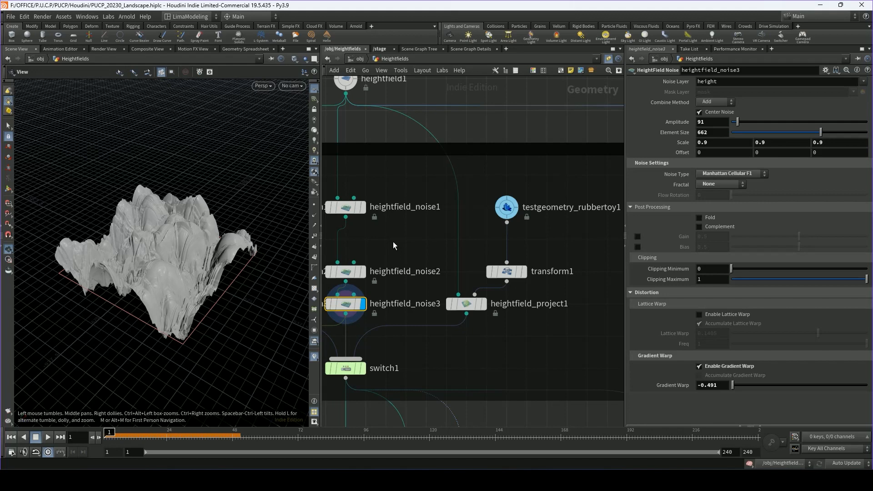
pyautogui.click(483, 306)
pyautogui.click(469, 306)
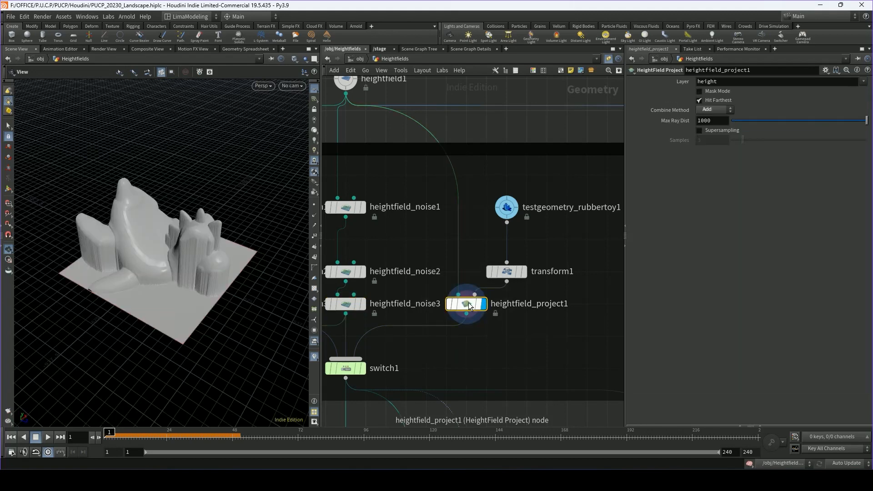
# Display the testgeometry_rubbertoy1 source geometry that feeds the projection and check its parameters.
pyautogui.scroll(2, 469, 306)
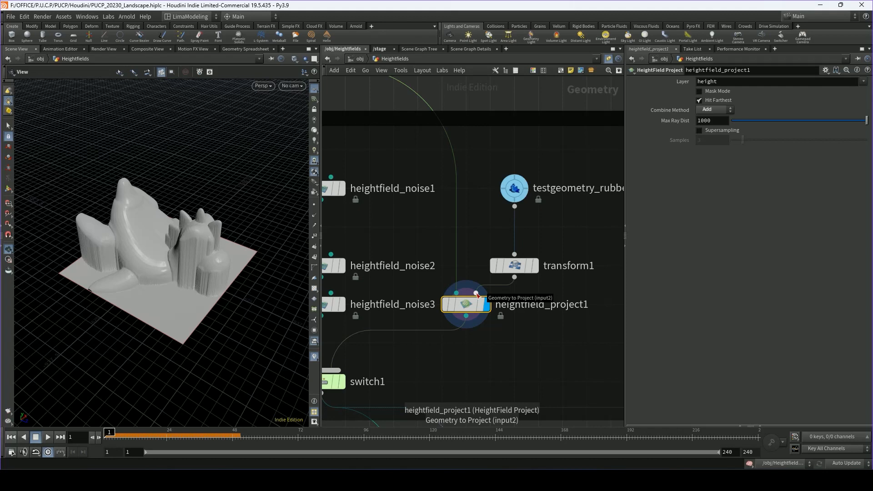
pyautogui.scroll(1, 476, 294)
pyautogui.click(521, 169)
pyautogui.moveTo(557, 218); pyautogui.dragTo(496, 250, button='middle')
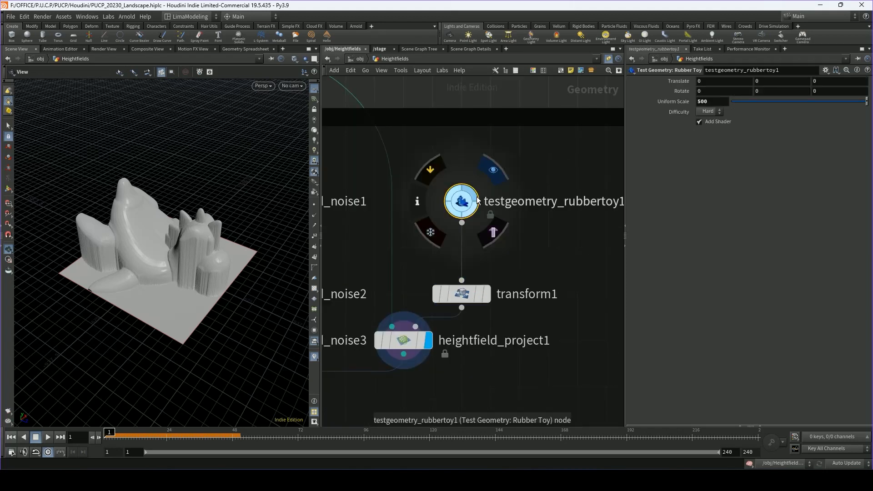
pyautogui.click(469, 193)
pyautogui.moveTo(203, 292)
pyautogui.mouseDown()
pyautogui.moveTo(237, 264)
pyautogui.moveTo(187, 276)
pyautogui.moveTo(201, 290)
pyautogui.mouseUp()
pyautogui.scroll(-3, 500, 247)
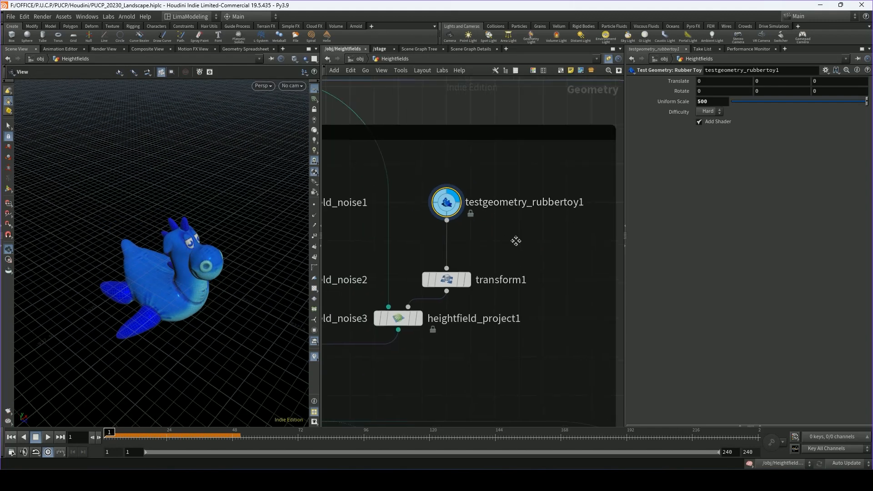
# Display transform1 and inspect the translation and rotation it applies to the rubber toy.
pyautogui.click(484, 272)
pyautogui.click(467, 271)
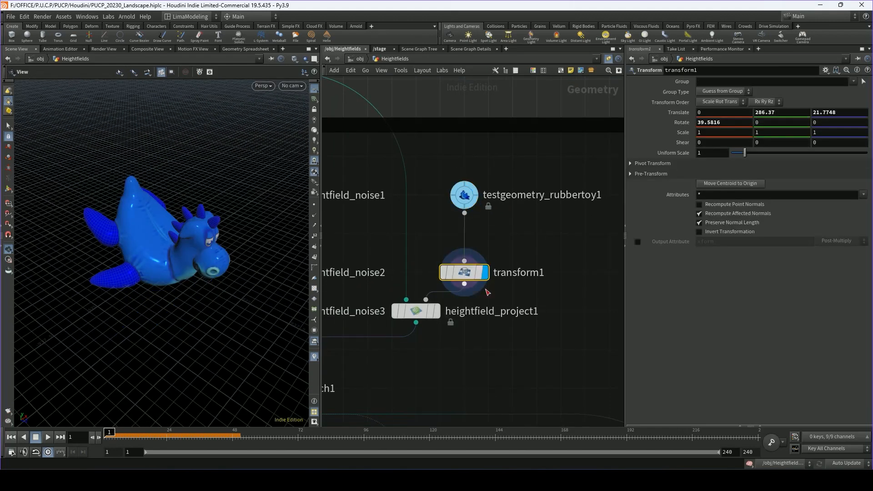
pyautogui.moveTo(422, 258); pyautogui.dragTo(435, 246, button='middle')
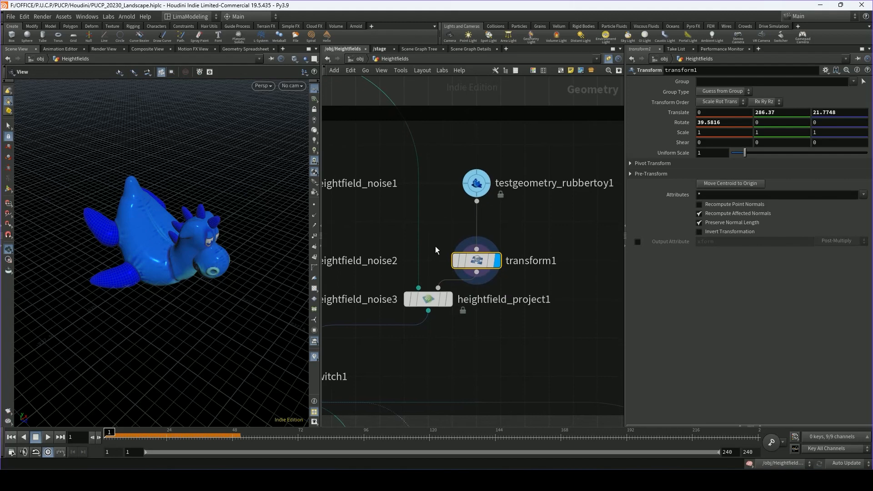
# Switch the display back to heightfield_project1 and view the projected toy shape from a lower angle.
pyautogui.click(448, 300)
pyautogui.click(432, 304)
pyautogui.moveTo(238, 332); pyautogui.dragTo(230, 318)
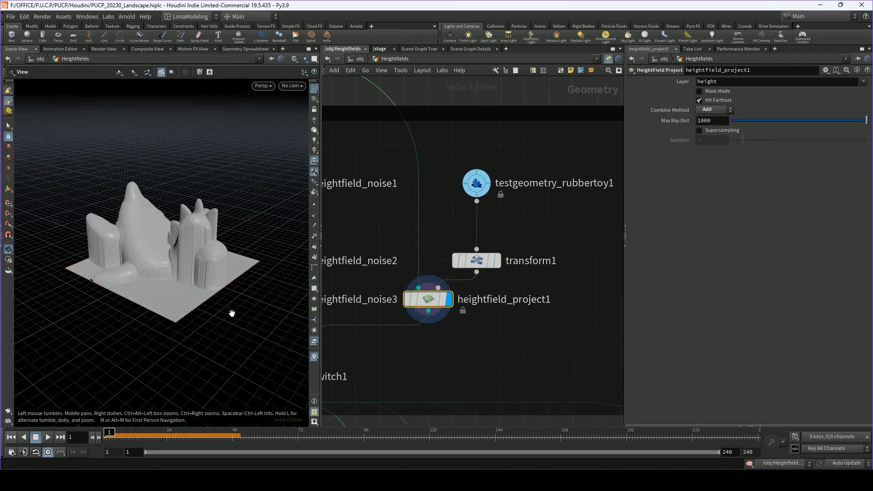
# Try to reposition the rubber toy with transform1's viewport handle, undo the handle change and leave the transform handle.
pyautogui.click(477, 263)
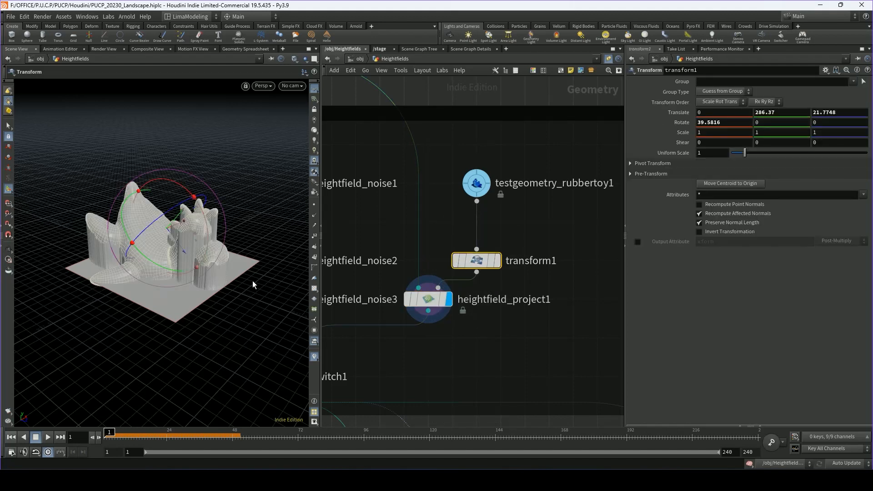
pyautogui.moveTo(253, 285); pyautogui.dragTo(304, 329)
pyautogui.click(445, 357)
pyautogui.keyDown('alt'); pyautogui.moveTo(118, 266); pyautogui.dragTo(134, 247); pyautogui.keyUp('alt')
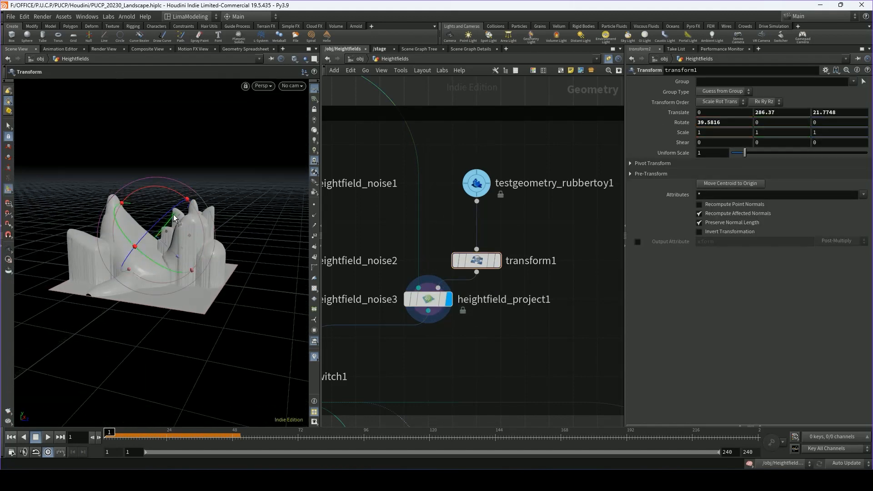
pyautogui.moveTo(171, 217)
pyautogui.mouseDown()
pyautogui.moveTo(178, 210)
pyautogui.moveTo(134, 244)
pyautogui.moveTo(164, 228)
pyautogui.moveTo(134, 266)
pyautogui.moveTo(175, 199)
pyautogui.moveTo(172, 220)
pyautogui.moveTo(141, 250)
pyautogui.moveTo(168, 221)
pyautogui.mouseUp()
pyautogui.keyDown('alt'); pyautogui.moveTo(167, 296); pyautogui.dragTo(138, 281); pyautogui.keyUp('alt')
pyautogui.hotkey('ctrl', 'z')
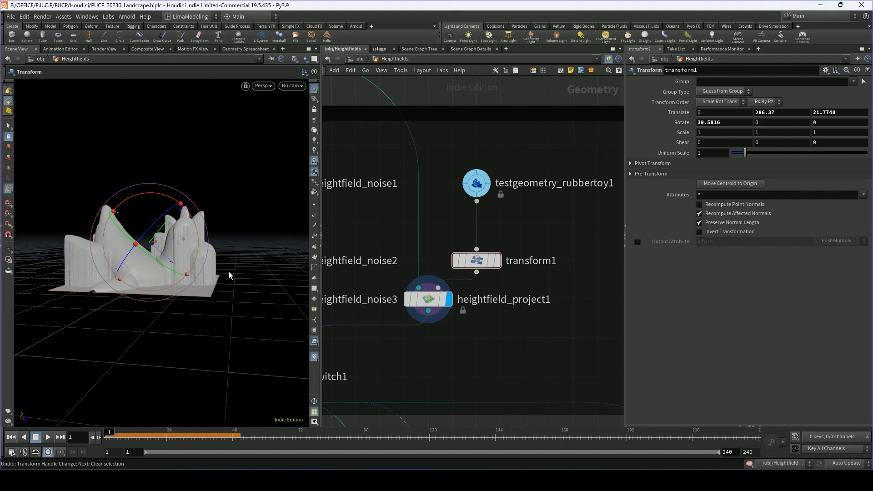
pyautogui.keyDown('alt'); pyautogui.moveTo(241, 244); pyautogui.dragTo(428, 353); pyautogui.keyUp('alt')
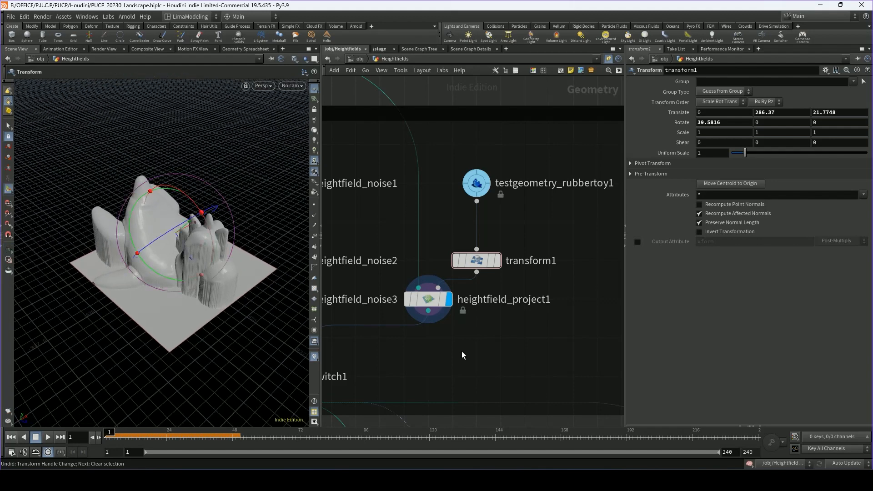
pyautogui.scroll(-6, 463, 355)
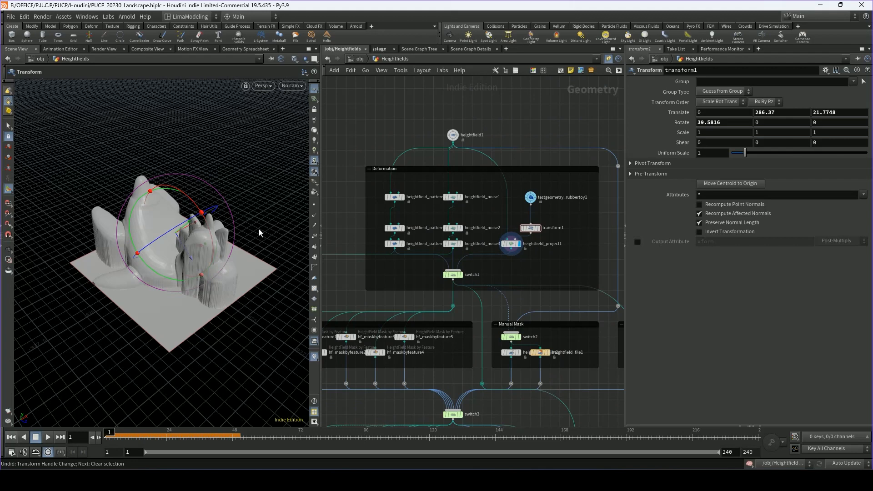
pyautogui.press('s')
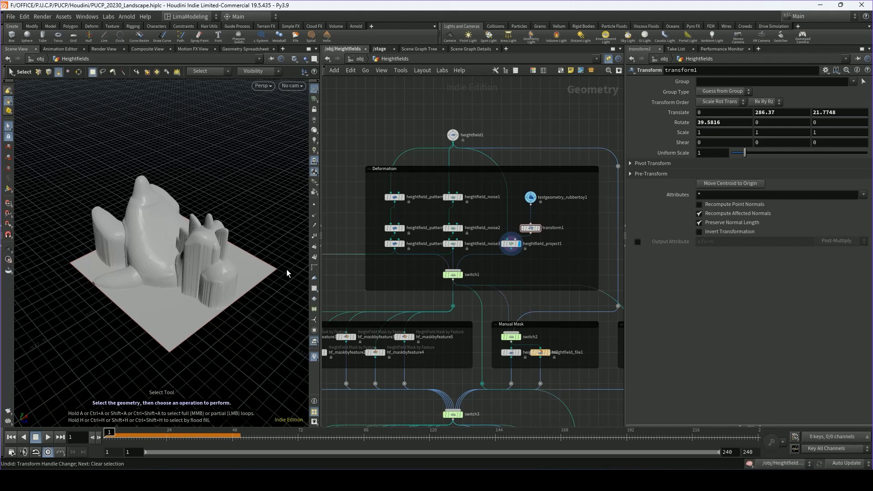
# Display switch1 and check its Select Input setting and list of input operators.
pyautogui.scroll(4, 453, 275)
pyautogui.click(460, 277)
pyautogui.click(453, 281)
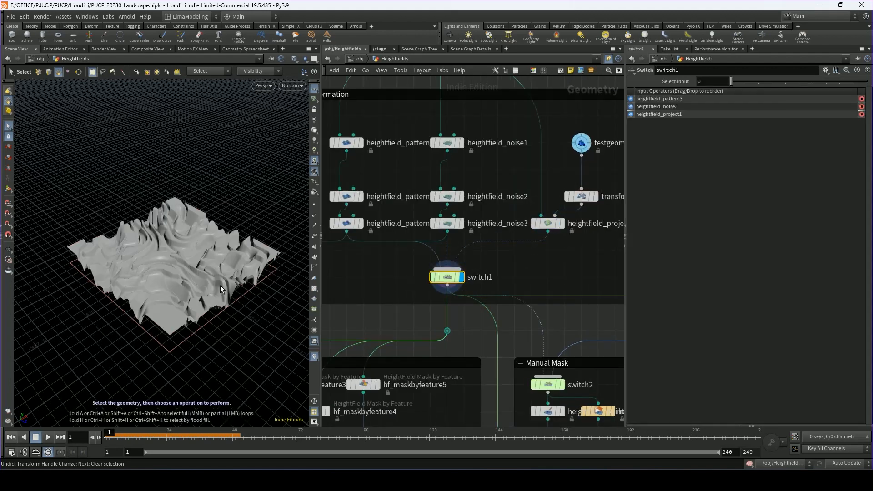
pyautogui.press('Escape')
pyautogui.moveTo(236, 306); pyautogui.dragTo(234, 309)
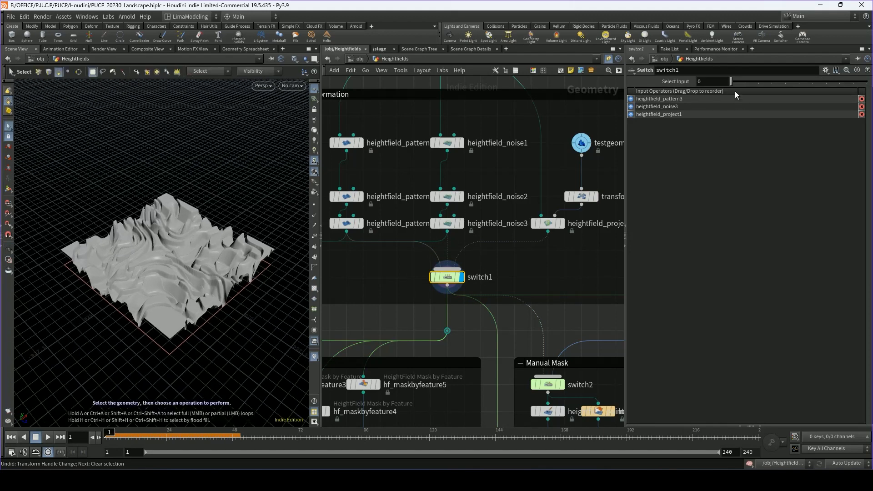
pyautogui.moveTo(734, 83)
pyautogui.mouseDown()
pyautogui.moveTo(765, 89)
pyautogui.moveTo(732, 90)
pyautogui.mouseUp()
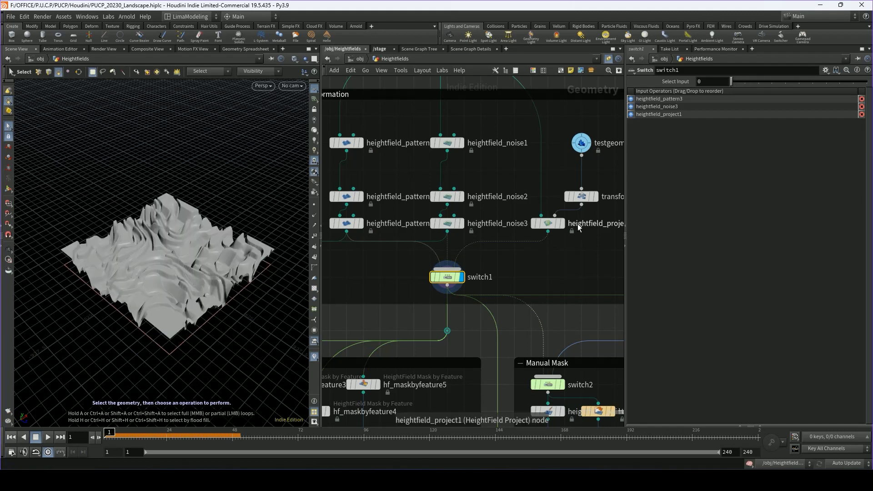
# Display heightfield_noise2 in the viewport and open its noise parameters.
pyautogui.scroll(-1, 550, 266)
pyautogui.moveTo(551, 266); pyautogui.dragTo(495, 245, button='middle')
pyautogui.scroll(-1, 496, 245)
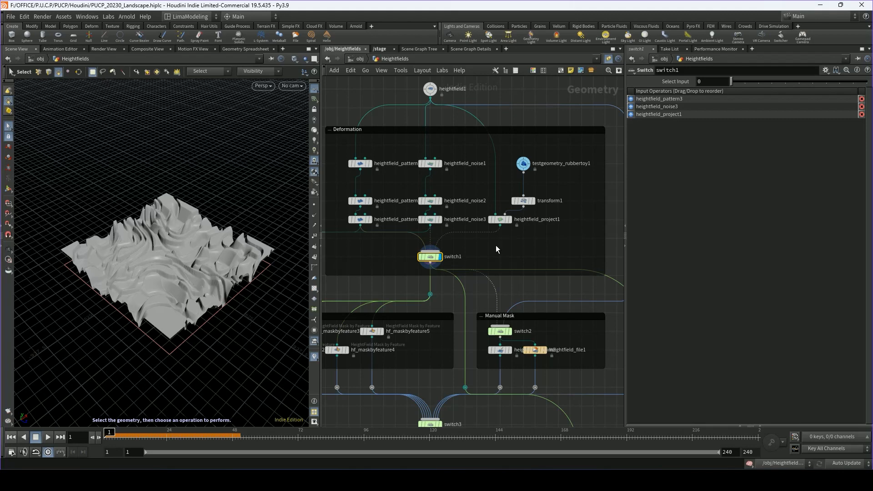
pyautogui.scroll(1, 360, 172)
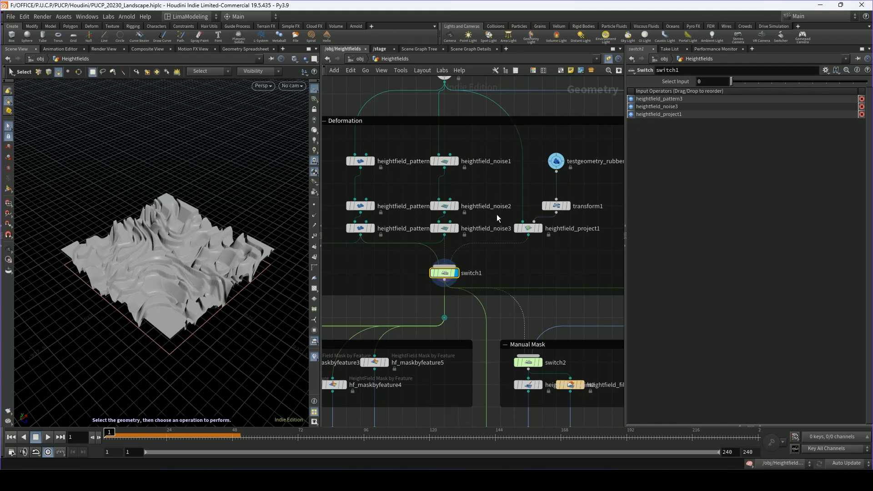
pyautogui.moveTo(543, 233)
pyautogui.scroll(2, 427, 222)
pyautogui.click(470, 200)
pyautogui.click(455, 205)
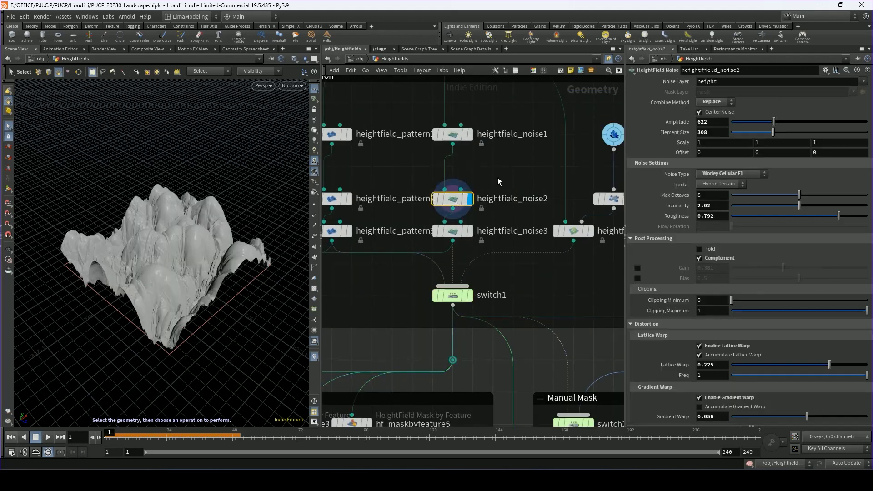
pyautogui.moveTo(455, 204); pyautogui.dragTo(478, 191, button='middle')
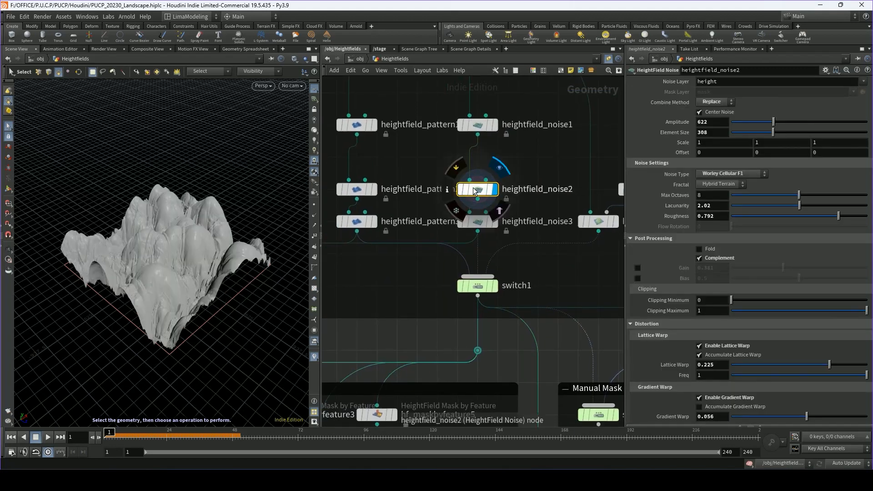
# Display heightfield_pattern3 and review where its branch feeds the switch beside the noise and projection branches.
pyautogui.click(374, 221)
pyautogui.click(359, 223)
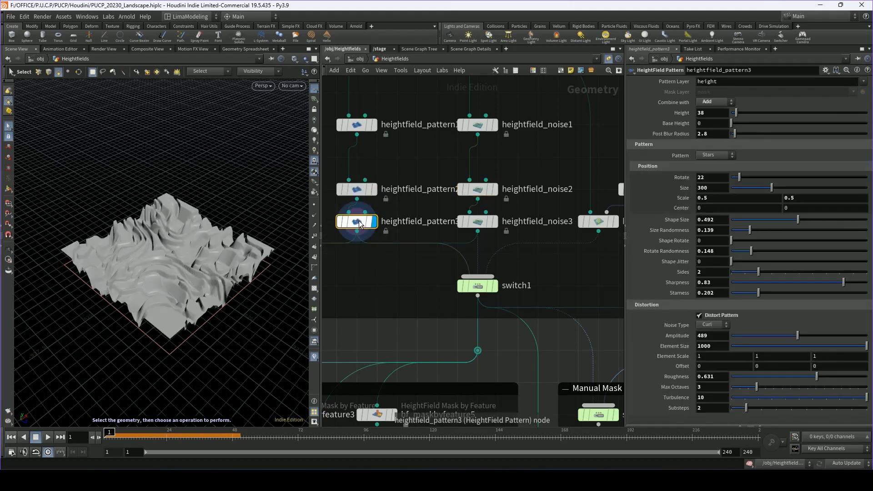
pyautogui.scroll(-2, 359, 222)
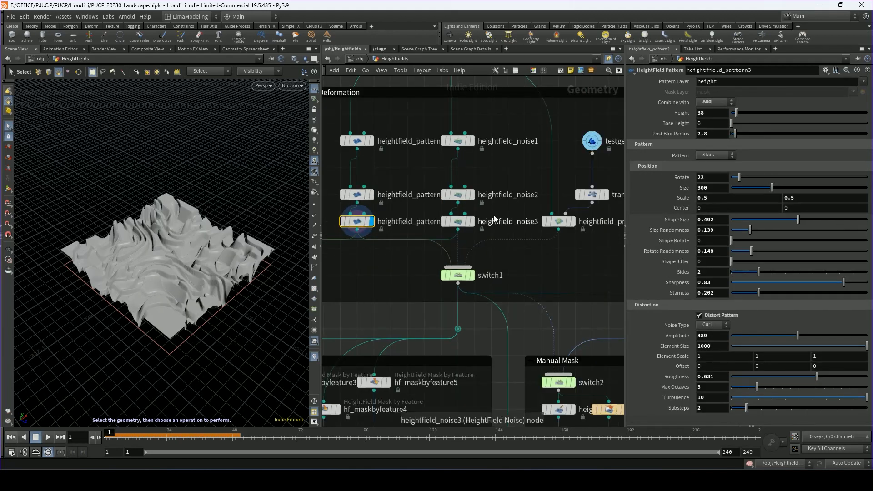
pyautogui.moveTo(495, 219); pyautogui.dragTo(469, 219, button='middle')
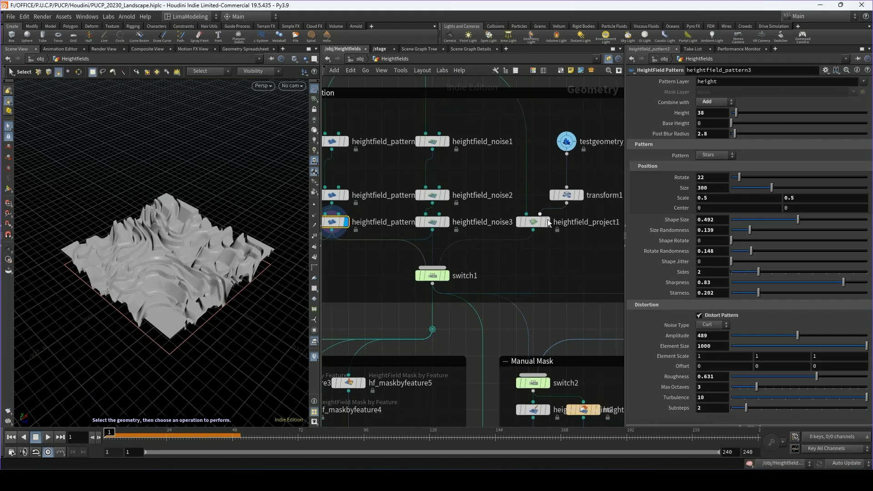
pyautogui.moveTo(530, 237); pyautogui.dragTo(559, 236, button='middle')
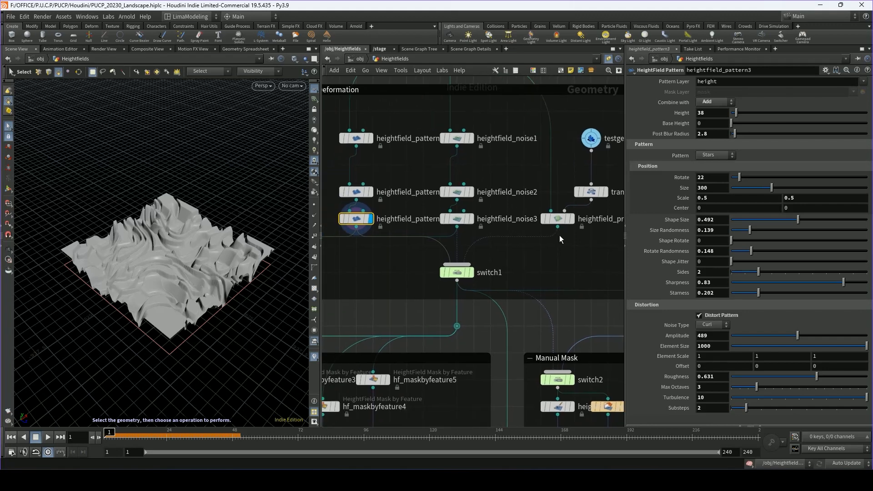
# Select heightfield_project1, heightfield_noise3 and heightfield_pattern3 together, and check heightfield_noise3's noise settings on its own.
pyautogui.click(557, 219)
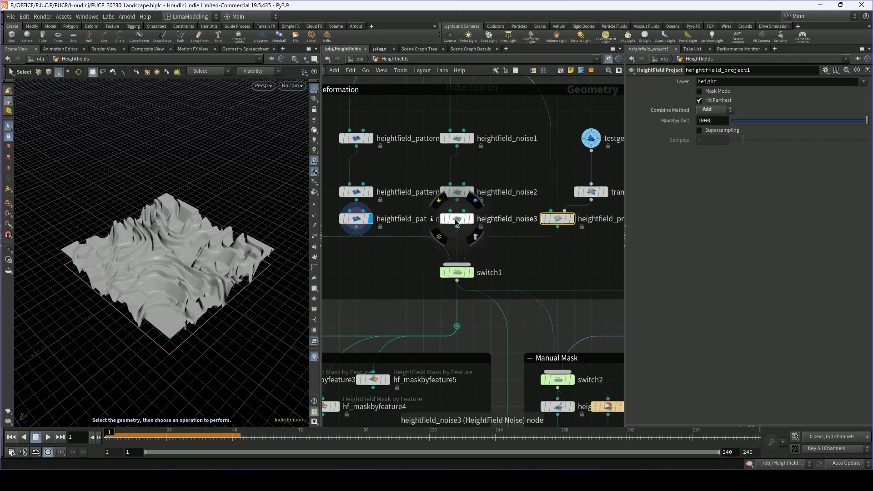
pyautogui.keyDown('shift'); pyautogui.click(455, 219); pyautogui.keyUp('shift')
pyautogui.keyDown('shift'); pyautogui.click(356, 221); pyautogui.keyUp('shift')
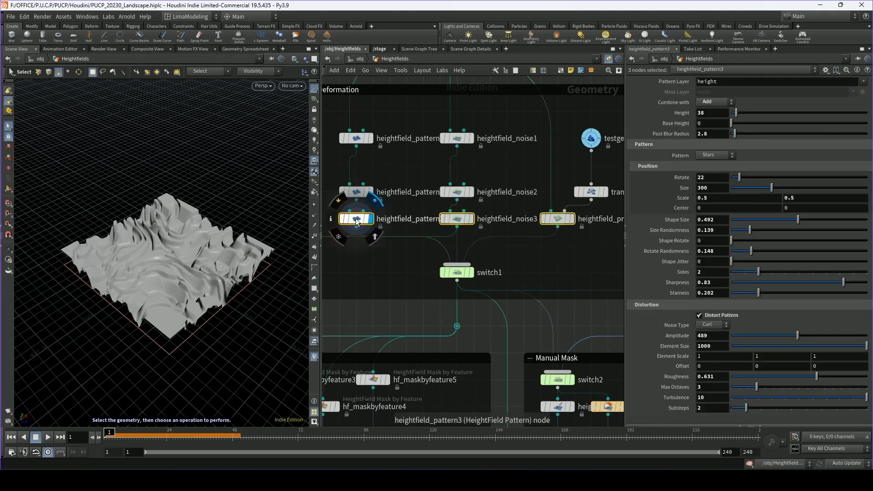
pyautogui.click(459, 220)
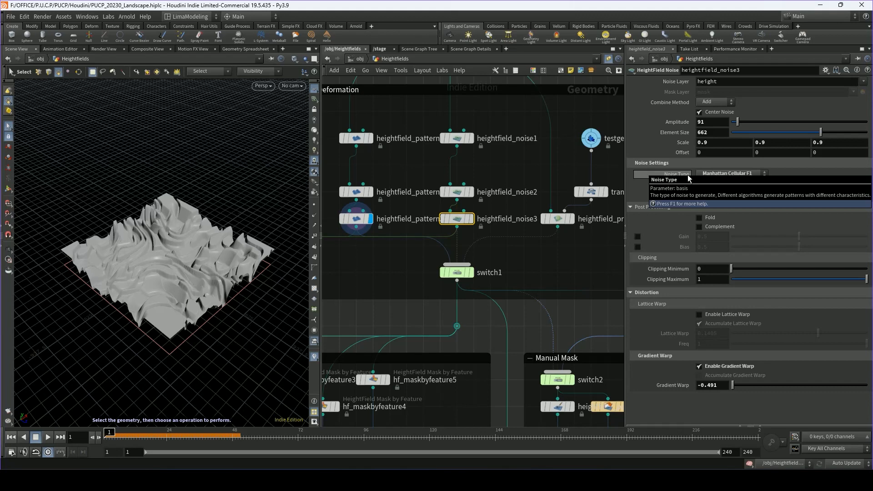
pyautogui.click(587, 316)
# Return the display to switch1 and view the selected deformation more closely.
pyautogui.moveTo(585, 316); pyautogui.dragTo(577, 311, button='middle')
pyautogui.scroll(-2, 578, 312)
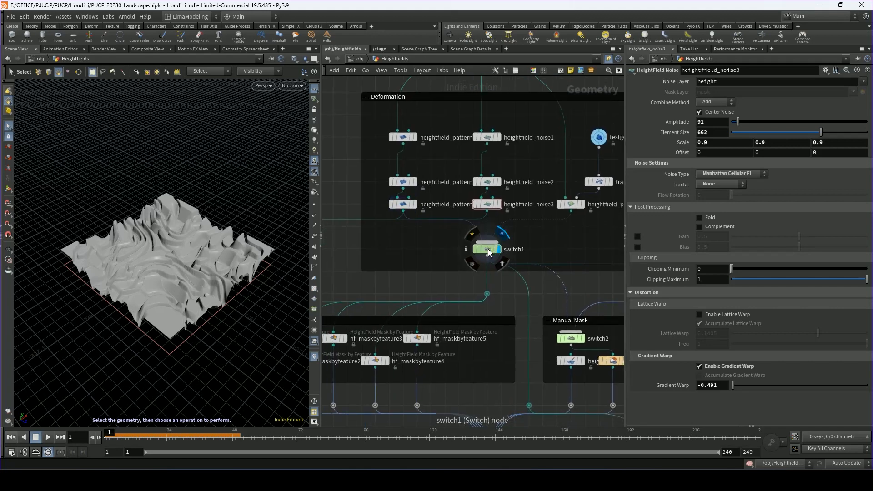
pyautogui.click(491, 250)
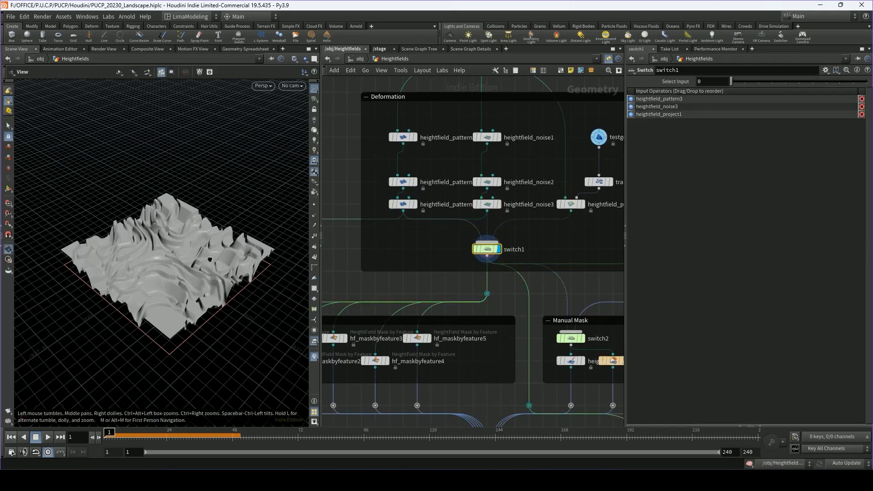
pyautogui.moveTo(207, 258)
pyautogui.keyDown('alt'); pyautogui.mouseDown()
pyautogui.moveTo(201, 270)
pyautogui.moveTo(191, 267)
pyautogui.moveTo(194, 257)
pyautogui.mouseUp(); pyautogui.keyUp('alt')
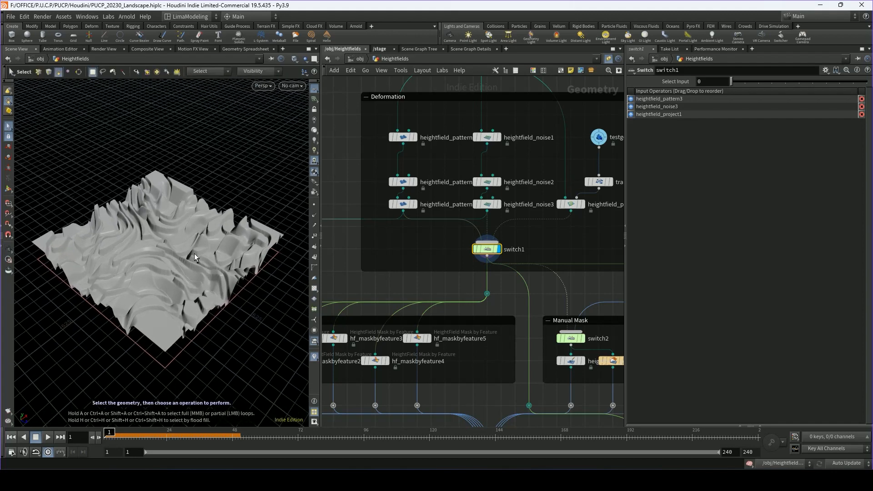
# Examine the Mask by Features group and how its mask nodes branch from switch1.
pyautogui.moveTo(379, 286); pyautogui.dragTo(484, 200, button='middle')
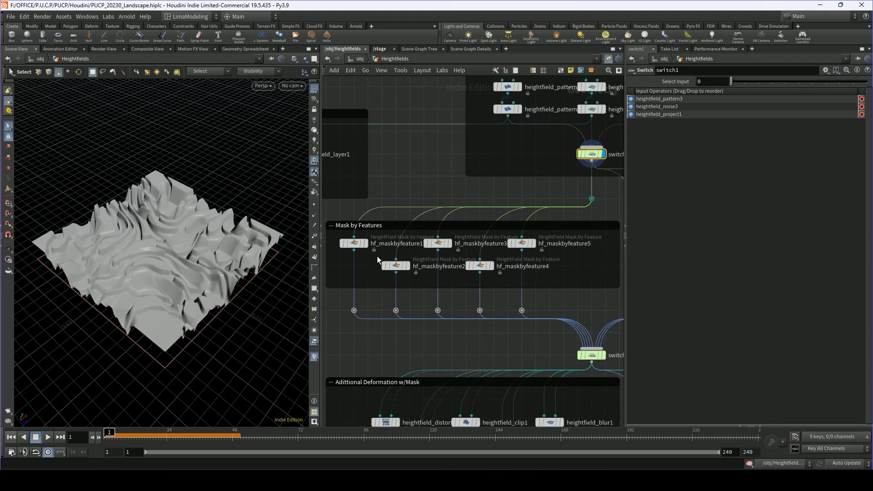
pyautogui.scroll(2, 377, 256)
pyautogui.moveTo(385, 257); pyautogui.dragTo(394, 259, button='middle')
pyautogui.scroll(-1, 385, 260)
pyautogui.middleClick(368, 246)
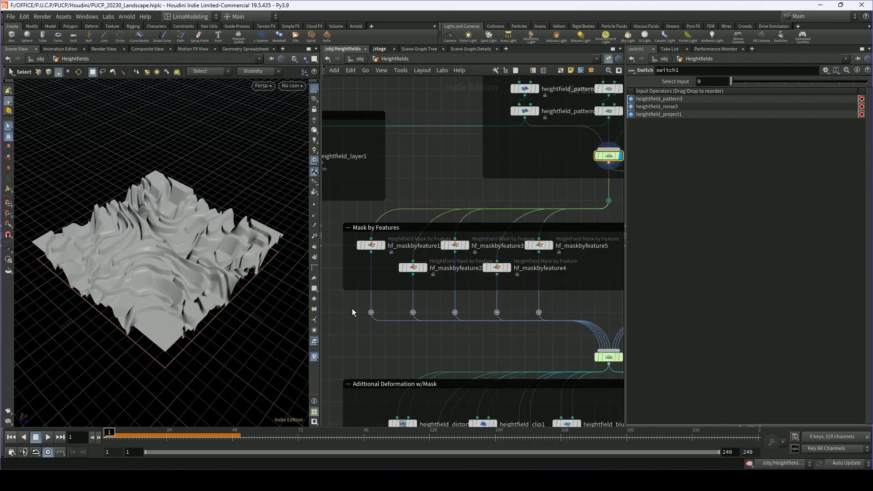
pyautogui.moveTo(364, 324); pyautogui.dragTo(358, 323, button='middle')
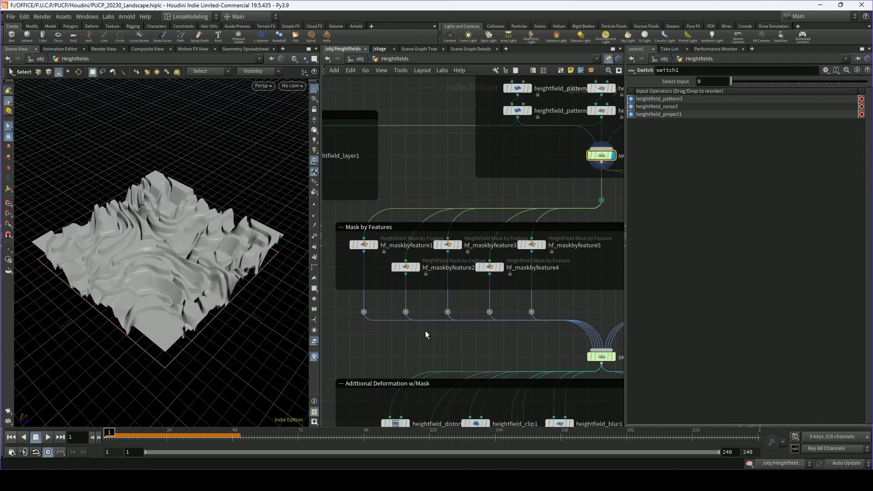
pyautogui.scroll(3, 390, 240)
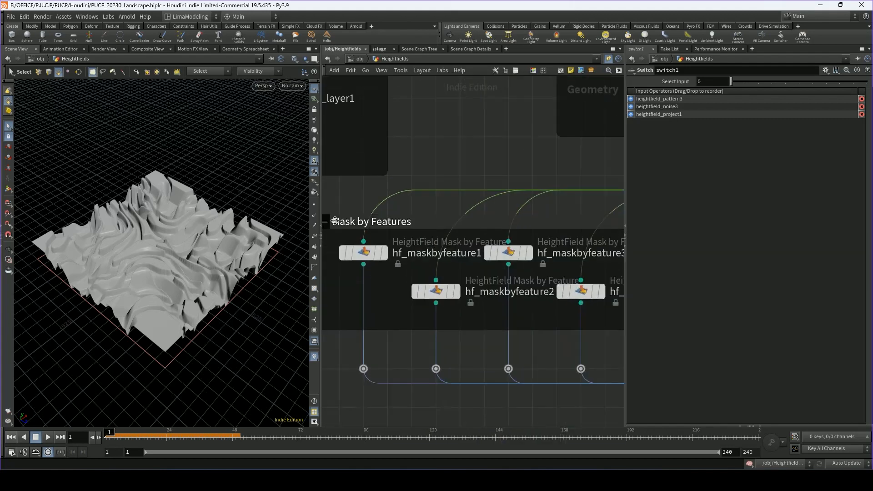
pyautogui.moveTo(425, 265); pyautogui.dragTo(449, 257, button='middle')
# Display hf_maskbyfeature1 and inspect its slope mask settings and the masked areas on the terrain.
pyautogui.click(423, 251)
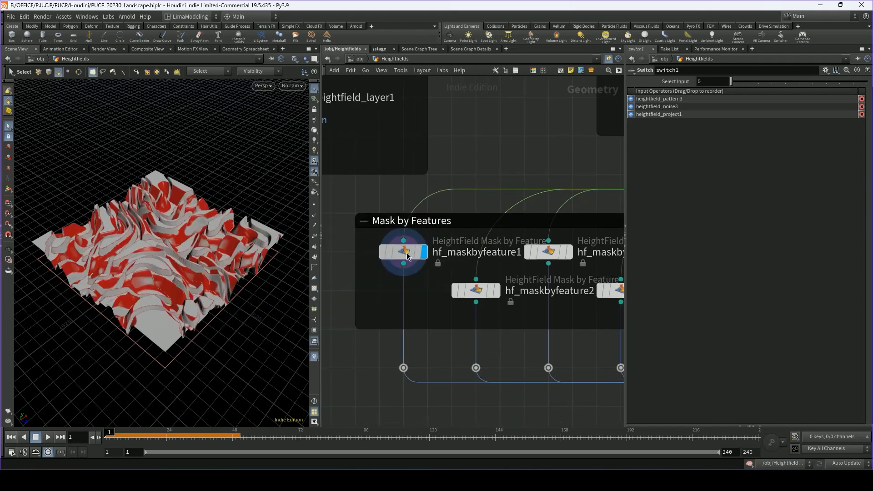
pyautogui.click(407, 254)
pyautogui.moveTo(439, 348); pyautogui.dragTo(423, 344, button='middle')
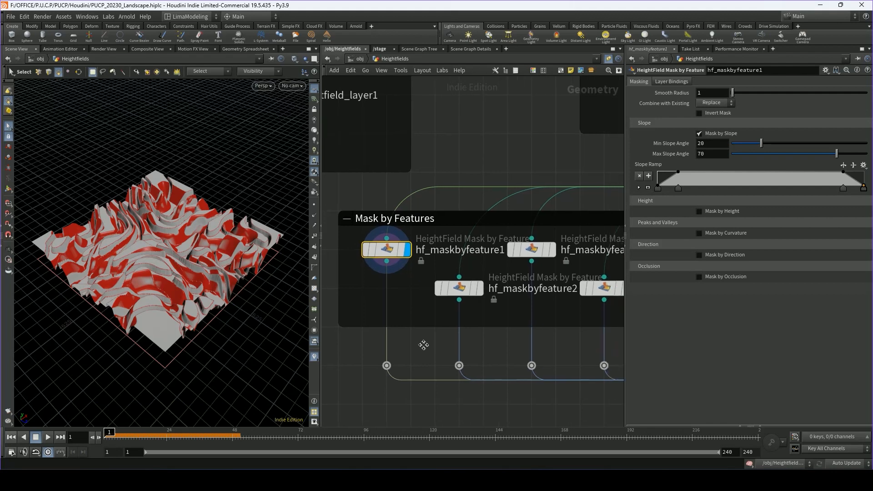
pyautogui.keyDown('alt'); pyautogui.moveTo(189, 279); pyautogui.dragTo(200, 269); pyautogui.keyUp('alt')
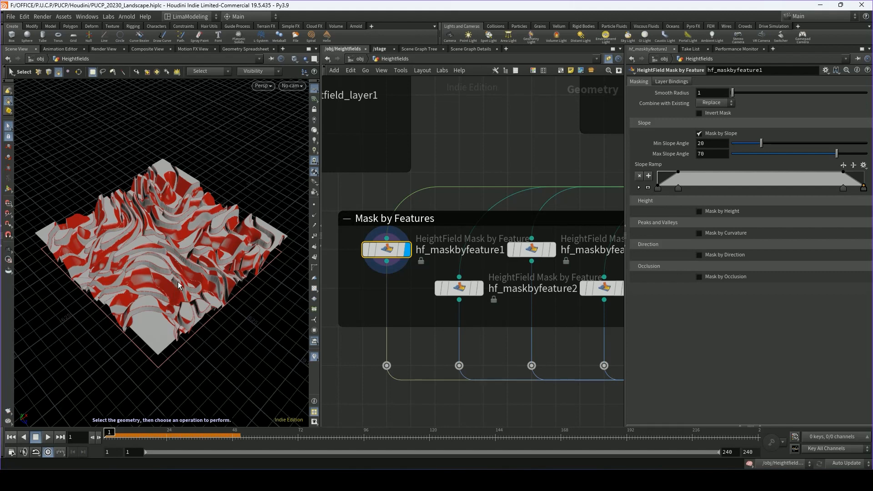
pyautogui.scroll(-1, 406, 296)
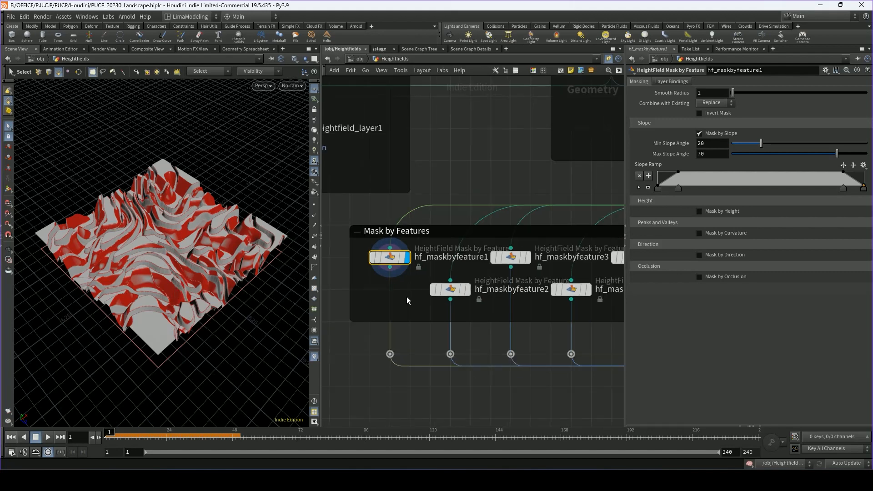
# Set hf_maskbyfeature1's slope mask to a minimum angle of 10.6 and a maximum angle of 84.
pyautogui.keyDown('alt'); pyautogui.moveTo(253, 256); pyautogui.dragTo(200, 264); pyautogui.keyUp('alt')
pyautogui.scroll(2, 202, 265)
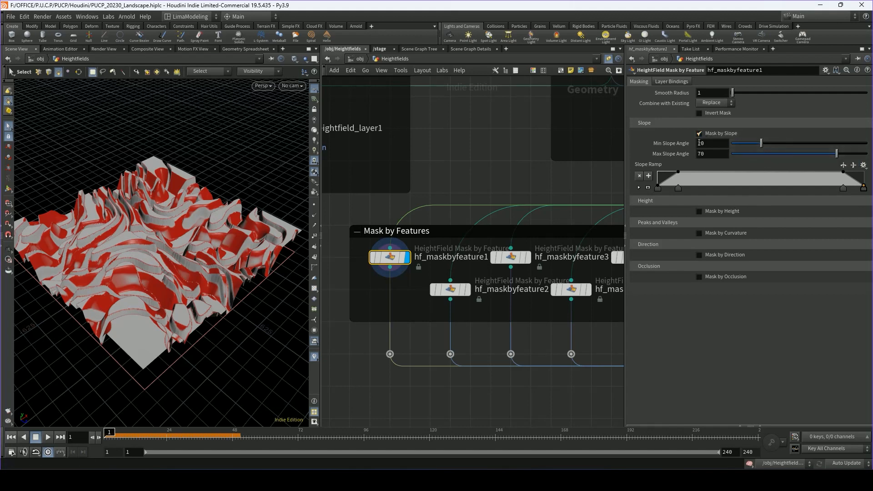
pyautogui.moveTo(761, 143); pyautogui.dragTo(741, 137)
pyautogui.moveTo(836, 153); pyautogui.dragTo(857, 154)
# Set switch1's Select Input to 1 so the noise branch feeds the slope mask.
pyautogui.scroll(-1, 507, 184)
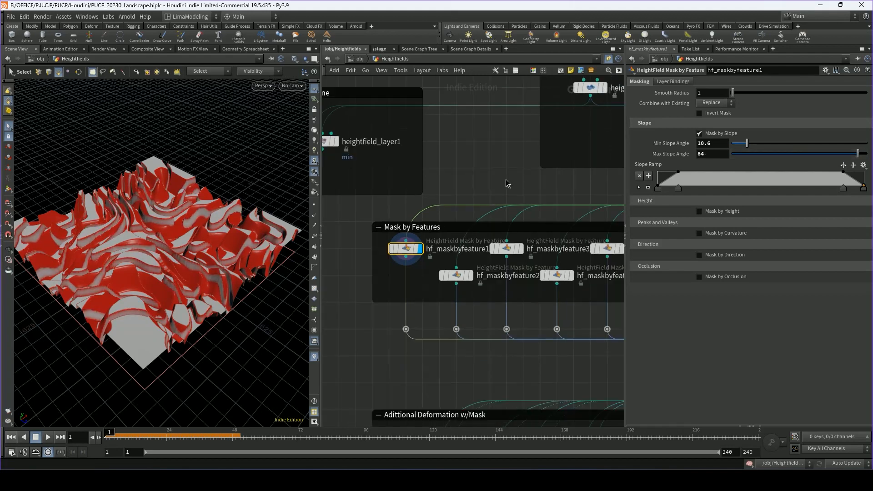
pyautogui.moveTo(507, 184); pyautogui.dragTo(411, 217, button='middle')
pyautogui.moveTo(556, 214); pyautogui.dragTo(500, 212, button='middle')
pyautogui.click(539, 175)
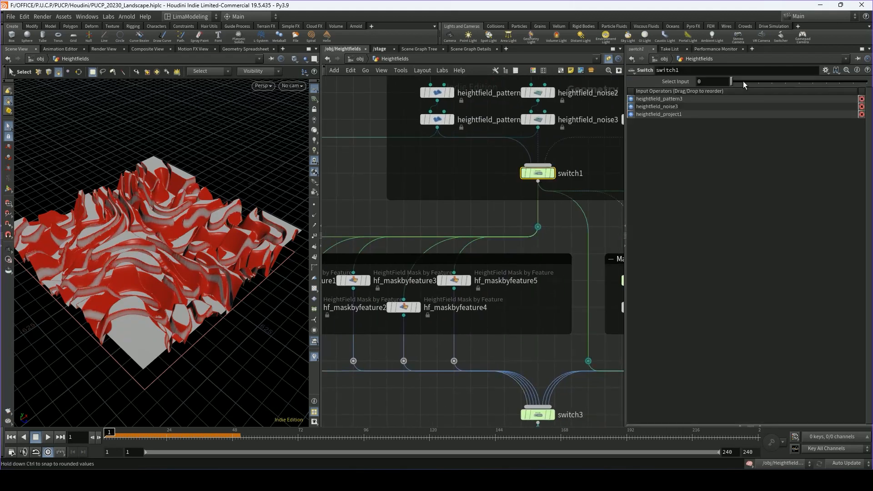
pyautogui.click(744, 81)
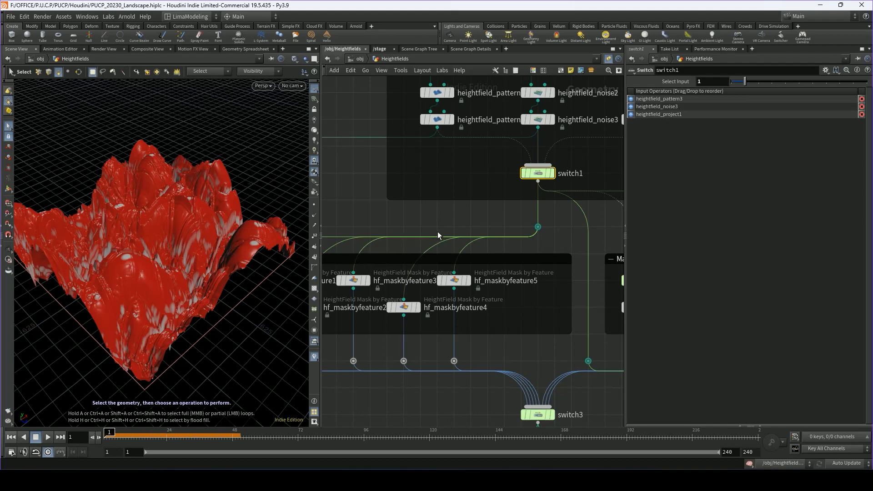
# Try switch1's Select Input at 2, and set it to 0 so the pattern branch feeds the slope mask.
pyautogui.click(756, 82)
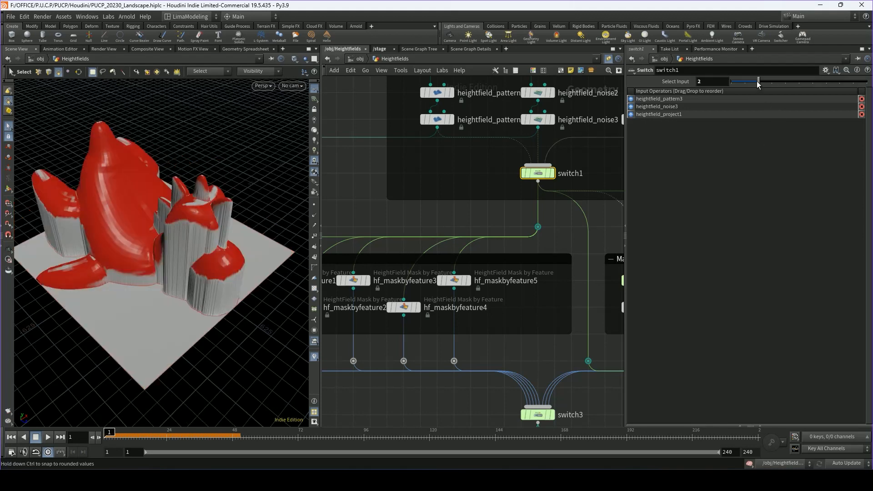
pyautogui.click(731, 81)
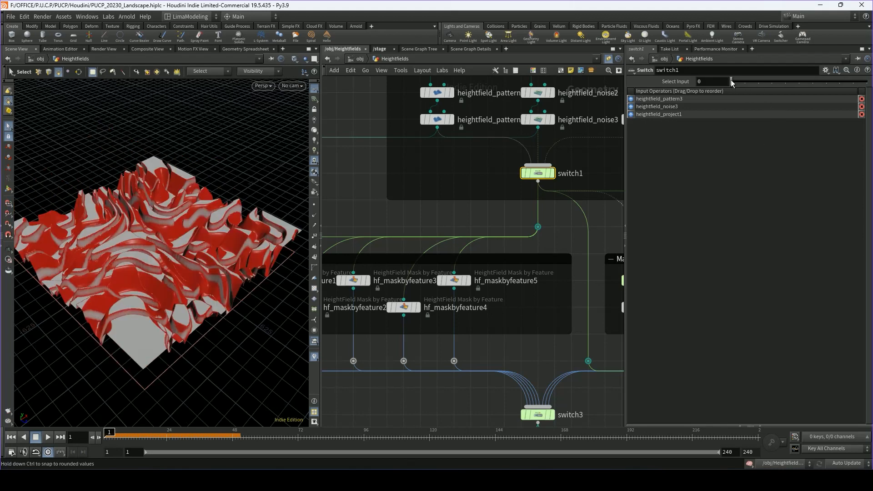
# Select hf_maskbyfeature1, try moving the second point of its slope ramp, and undo the ramp change.
pyautogui.moveTo(471, 241); pyautogui.dragTo(659, 190, button='middle')
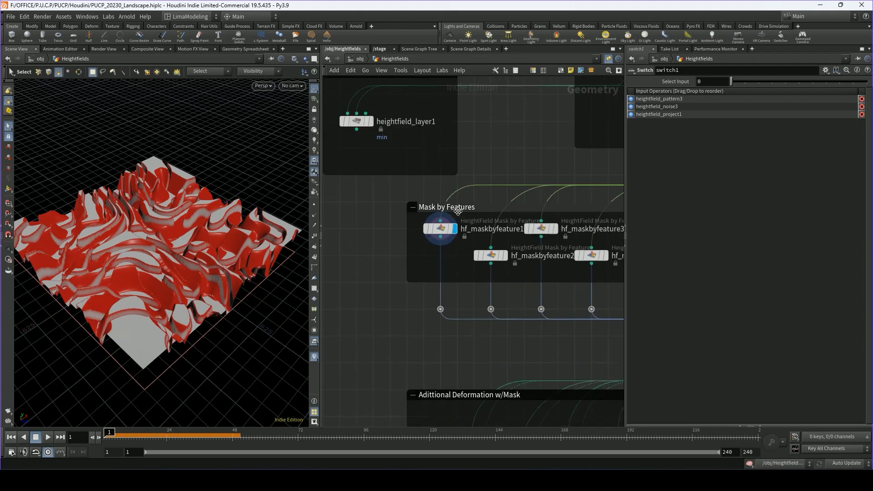
pyautogui.click(441, 229)
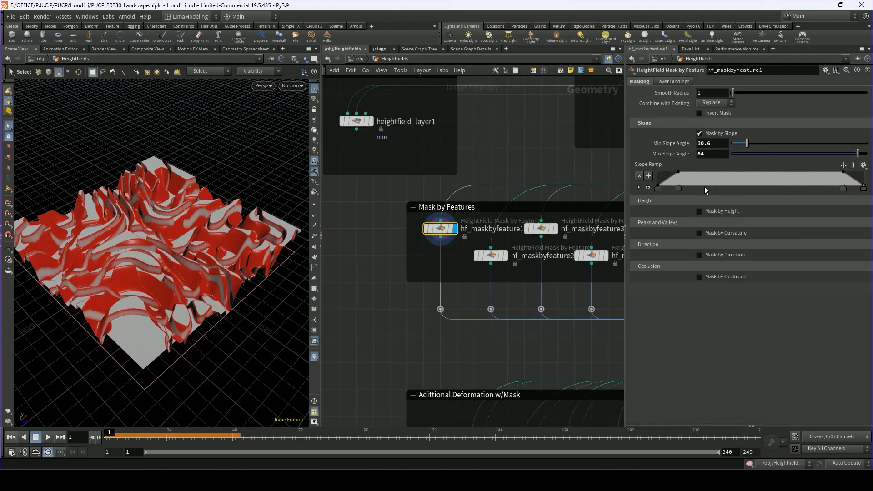
pyautogui.moveTo(679, 175)
pyautogui.mouseDown()
pyautogui.moveTo(769, 173)
pyautogui.moveTo(750, 181)
pyautogui.moveTo(672, 165)
pyautogui.mouseUp()
pyautogui.hotkey('ctrl', 'z')
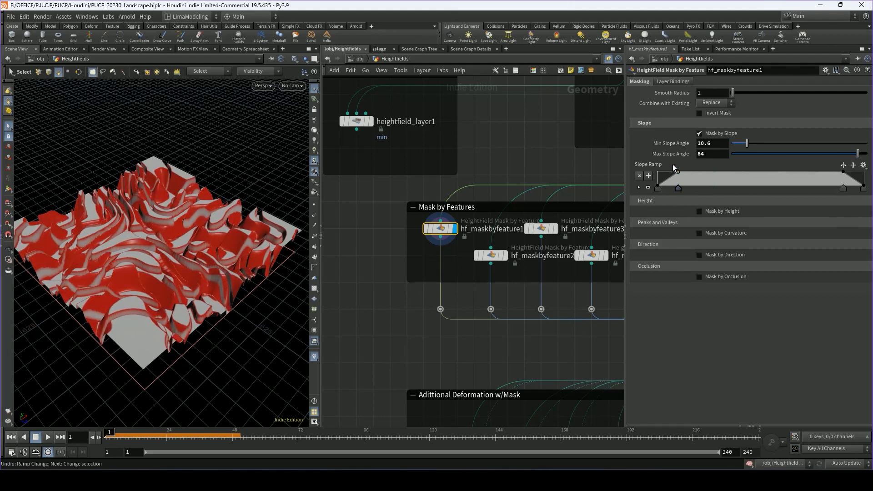
# Display hf_maskbyfeature2 and inspect its height mask on the terrain from above and from the side.
pyautogui.moveTo(542, 153); pyautogui.dragTo(498, 154, button='middle')
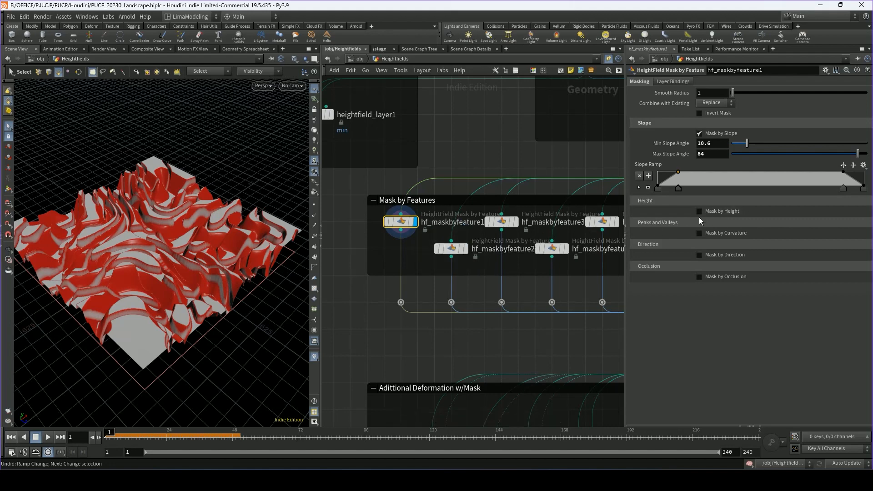
pyautogui.click(464, 248)
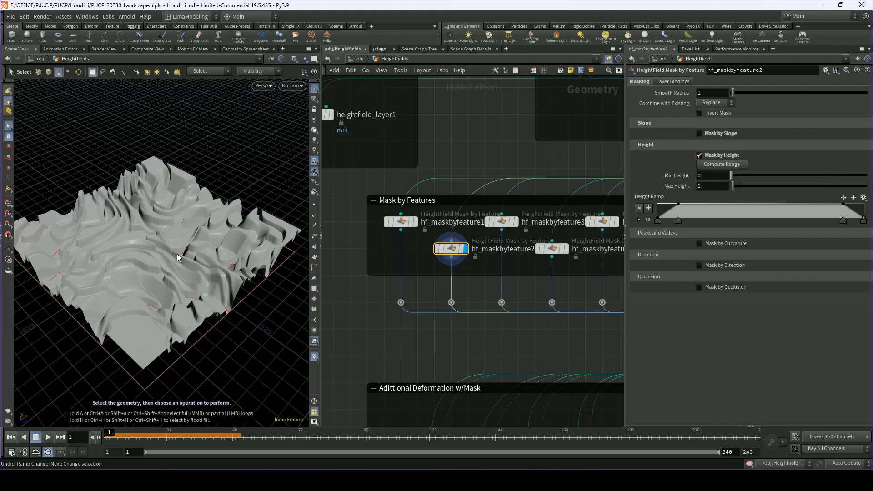
pyautogui.moveTo(177, 254); pyautogui.dragTo(182, 231)
pyautogui.scroll(3, 178, 255)
pyautogui.scroll(-3, 181, 252)
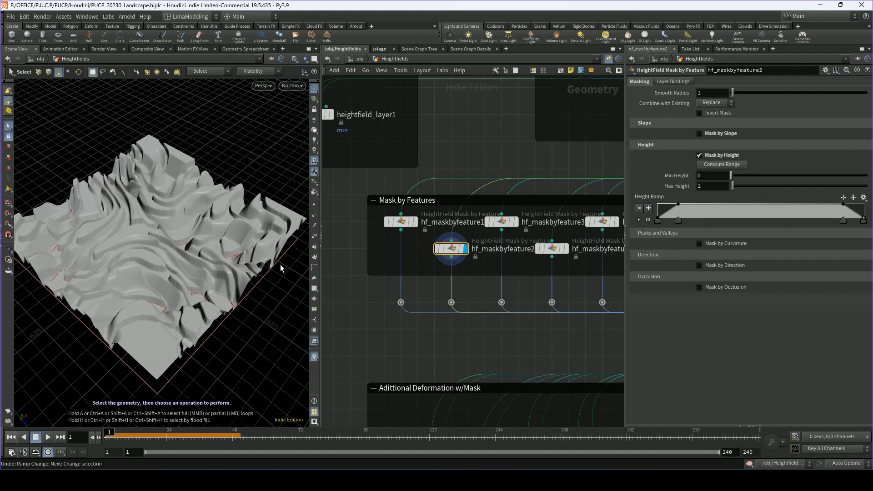
pyautogui.keyDown('alt'); pyautogui.moveTo(211, 297); pyautogui.dragTo(186, 296); pyautogui.keyUp('alt')
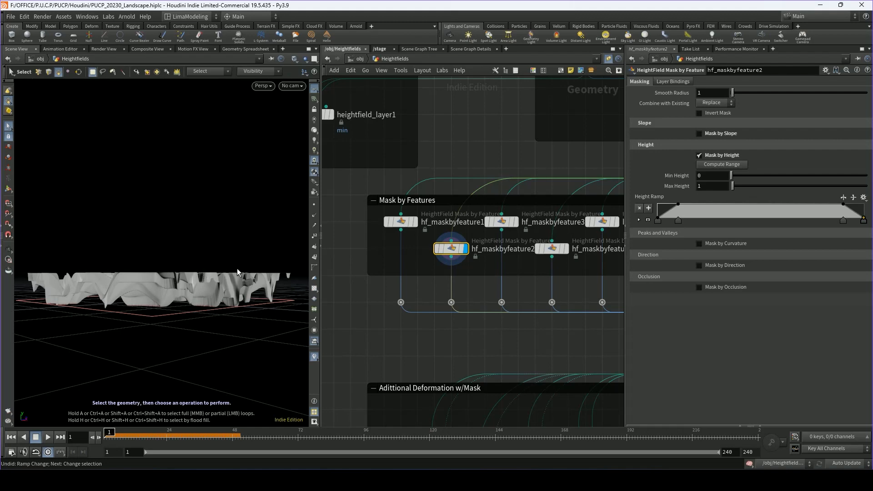
pyautogui.keyDown('alt'); pyautogui.moveTo(240, 323); pyautogui.dragTo(199, 328); pyautogui.keyUp('alt')
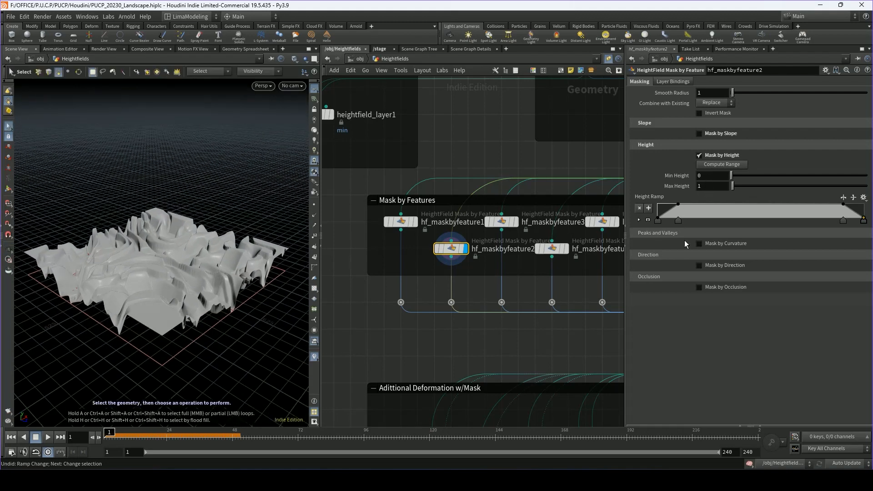
# Compute the height range for hf_maskbyfeature2 and check the masked areas across the terrain.
pyautogui.click(717, 165)
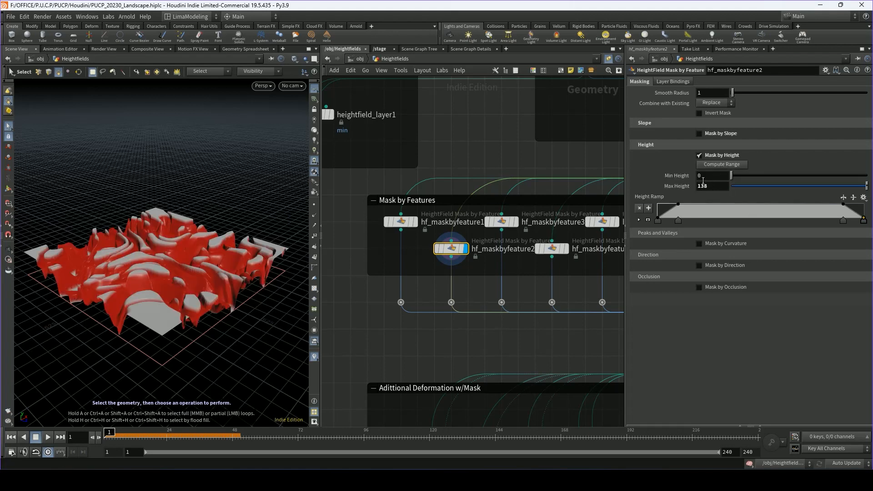
pyautogui.keyDown('alt'); pyautogui.moveTo(189, 298); pyautogui.dragTo(160, 309); pyautogui.keyUp('alt')
pyautogui.keyDown('alt'); pyautogui.moveTo(203, 326); pyautogui.dragTo(168, 257); pyautogui.keyUp('alt')
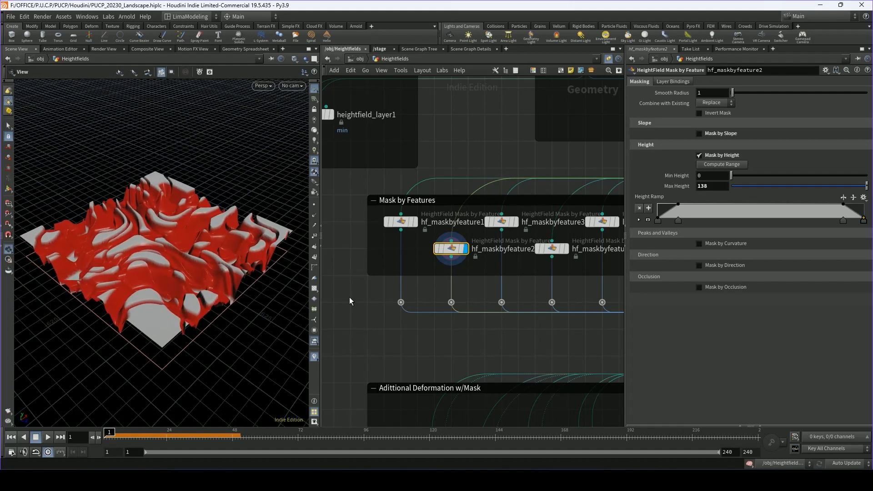
pyautogui.keyDown('alt'); pyautogui.moveTo(187, 300); pyautogui.dragTo(177, 227); pyautogui.keyUp('alt')
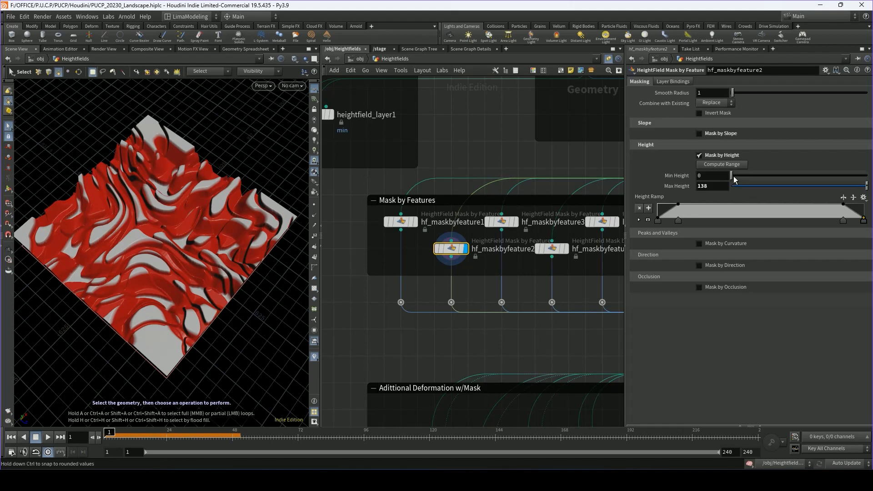
# Set the minimum height of hf_maskbyfeature2's height mask to 40.
pyautogui.moveTo(732, 176); pyautogui.dragTo(786, 178)
pyautogui.moveTo(712, 176); pyautogui.dragTo(647, 165)
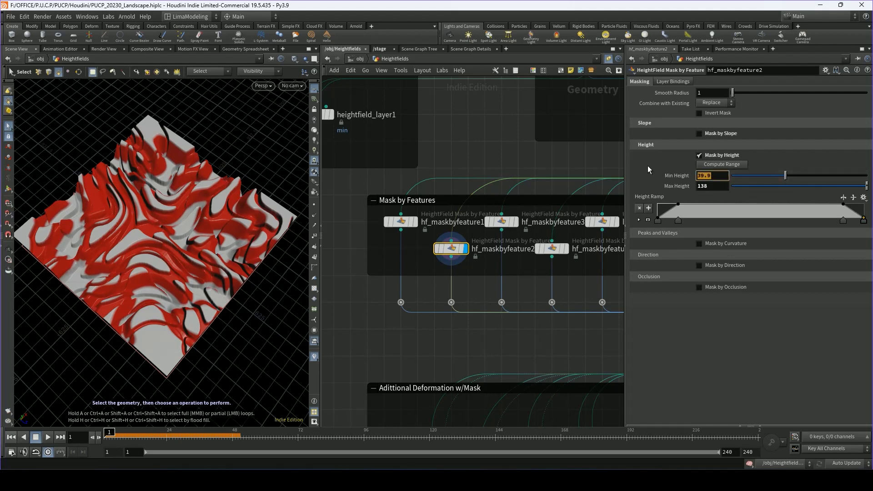
pyautogui.write('40')
pyautogui.press('Return')
pyautogui.keyDown('alt'); pyautogui.moveTo(231, 244); pyautogui.dragTo(232, 214); pyautogui.keyUp('alt')
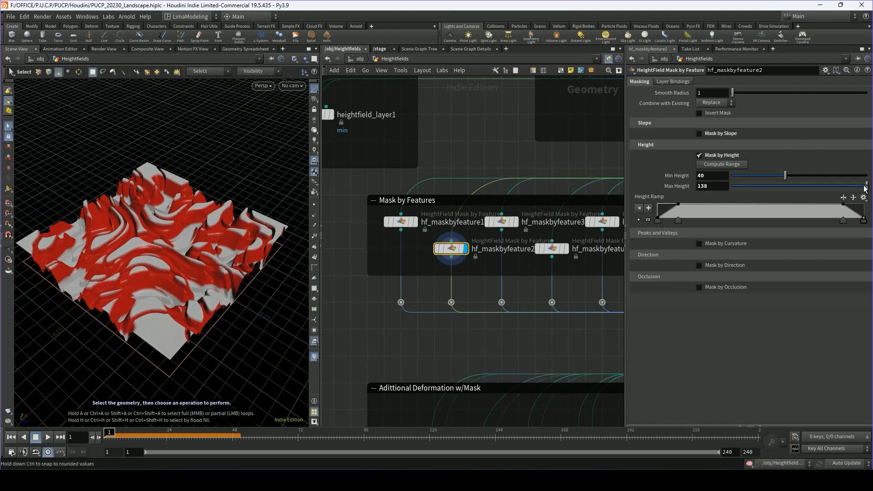
# Set hf_maskbyfeature2's maximum height to 130 and shift the second point of its height ramp inward for a softer lower falloff.
pyautogui.moveTo(708, 186); pyautogui.dragTo(784, 161, button='middle')
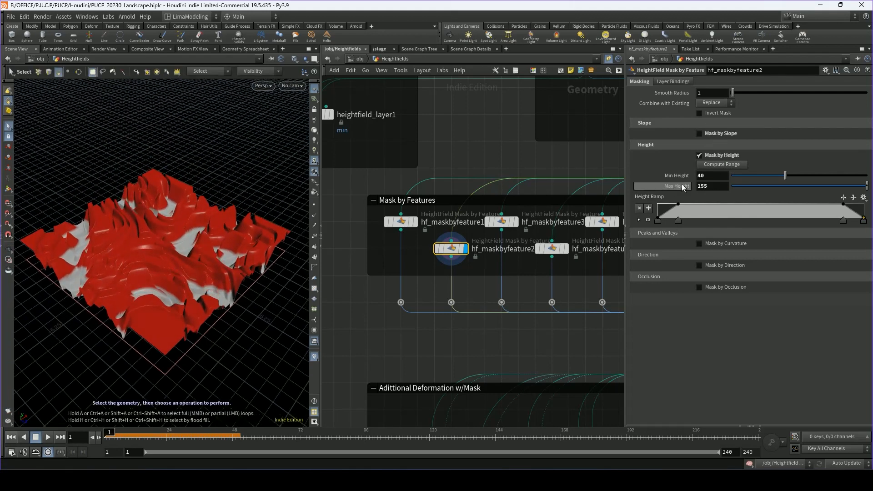
pyautogui.click(866, 185)
pyautogui.keyDown('alt'); pyautogui.moveTo(253, 257); pyautogui.dragTo(347, 238); pyautogui.keyUp('alt')
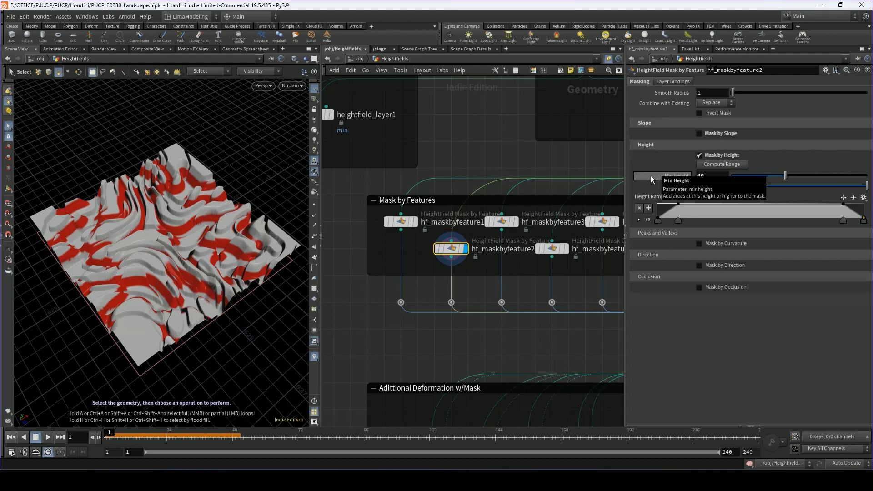
pyautogui.keyDown('alt'); pyautogui.moveTo(258, 302); pyautogui.dragTo(227, 275); pyautogui.keyUp('alt')
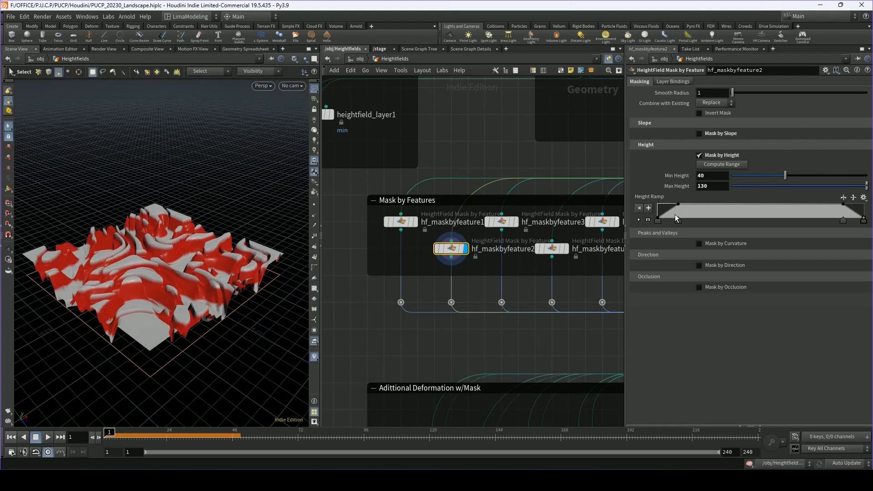
pyautogui.moveTo(678, 220); pyautogui.dragTo(707, 221)
# Display hf_maskbyfeature3 and inspect its curvature mask on the terrain's peaks and valleys.
pyautogui.moveTo(535, 298); pyautogui.dragTo(502, 301, button='middle')
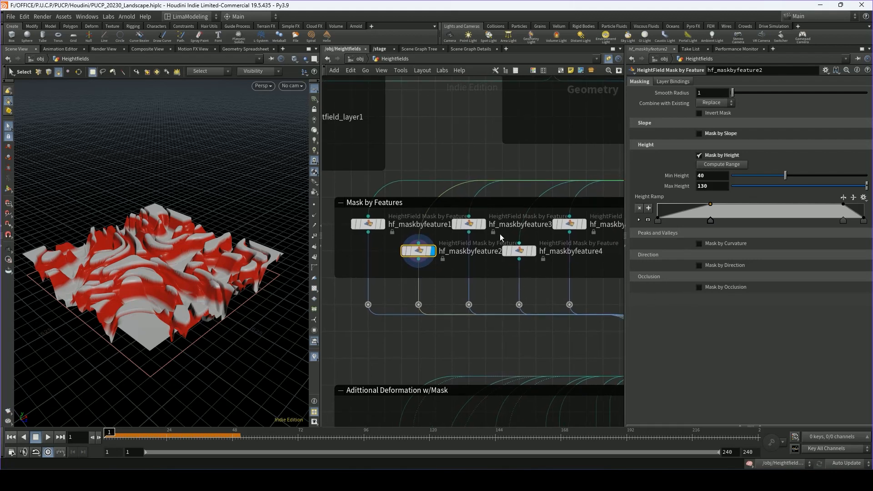
pyautogui.click(481, 223)
pyautogui.click(467, 223)
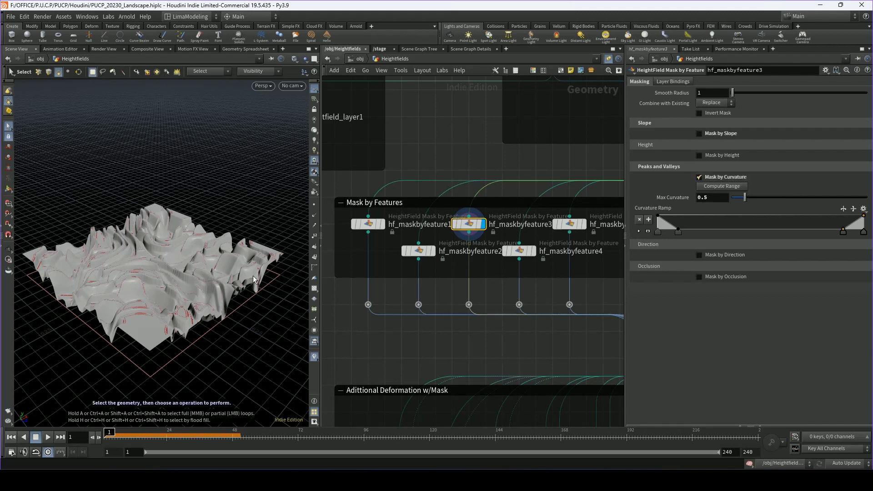
pyautogui.keyDown('alt'); pyautogui.moveTo(139, 284); pyautogui.dragTo(182, 307); pyautogui.keyUp('alt')
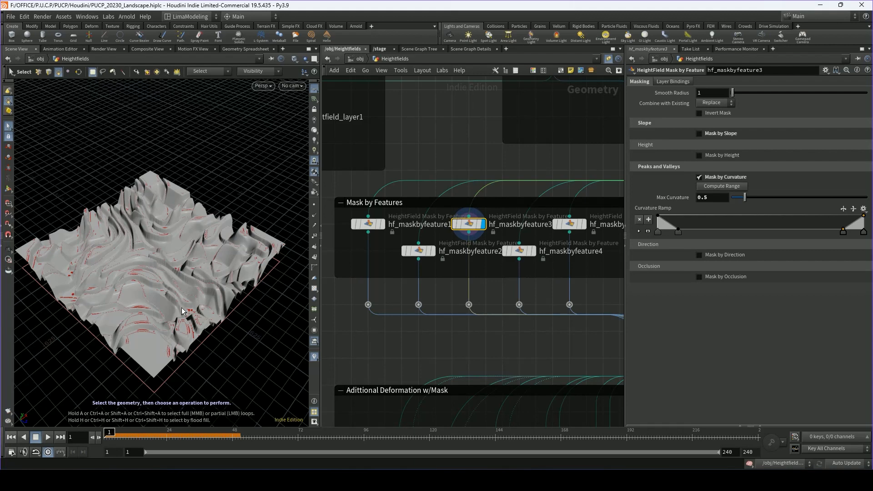
# Set hf_maskbyfeature3's maximum curvature to 0.05 and try shifting the second point of its curvature ramp.
pyautogui.click(720, 188)
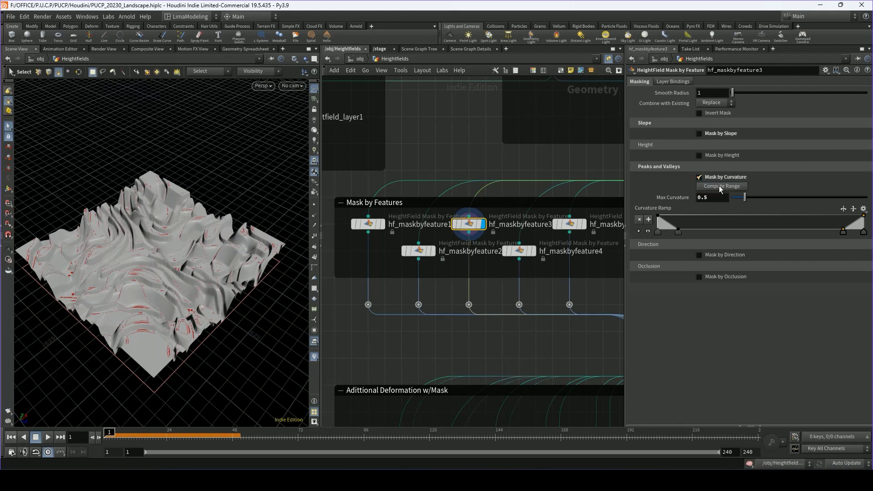
pyautogui.moveTo(743, 195)
pyautogui.mouseDown()
pyautogui.moveTo(735, 198)
pyautogui.moveTo(861, 197)
pyautogui.moveTo(731, 198)
pyautogui.mouseUp()
pyautogui.keyDown('alt'); pyautogui.moveTo(73, 254); pyautogui.dragTo(159, 268); pyautogui.keyUp('alt')
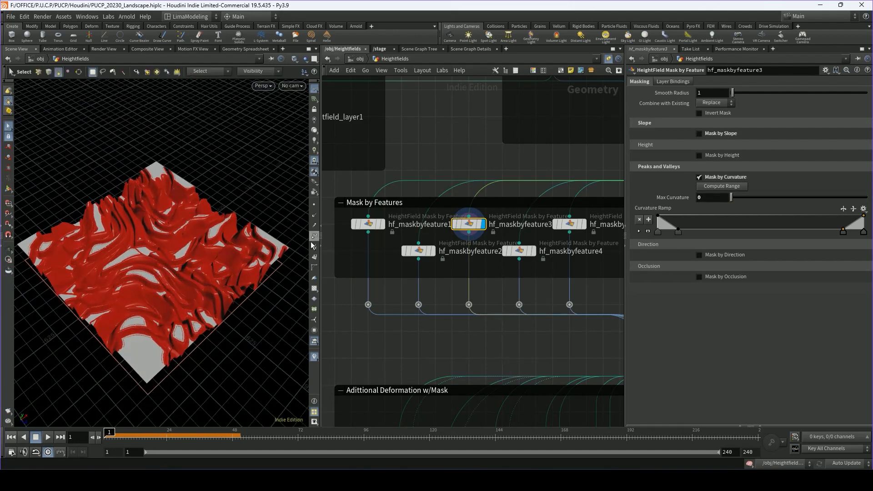
pyautogui.moveTo(731, 197); pyautogui.dragTo(732, 198)
pyautogui.moveTo(677, 231)
pyautogui.mouseDown()
pyautogui.moveTo(787, 232)
pyautogui.moveTo(690, 239)
pyautogui.mouseUp()
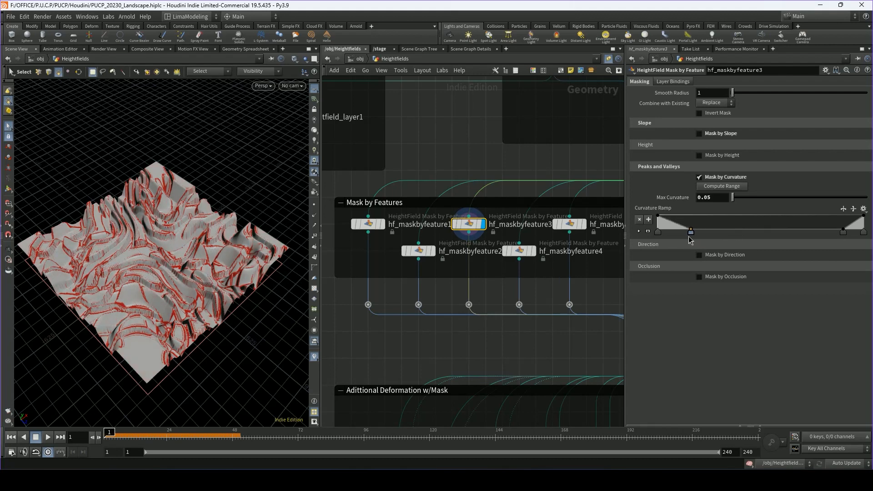
# Display hf_maskbyfeature4 and inspect which slopes its direction mask covers.
pyautogui.moveTo(496, 293); pyautogui.dragTo(459, 297, button='middle')
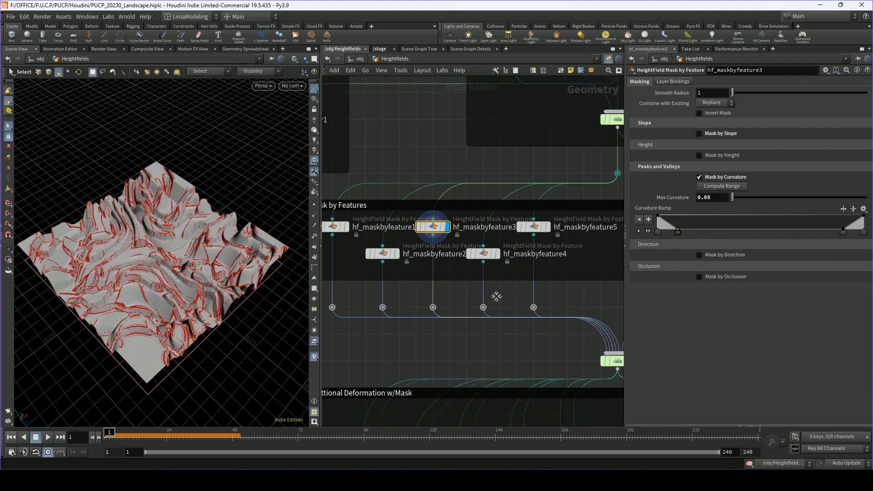
pyautogui.click(497, 257)
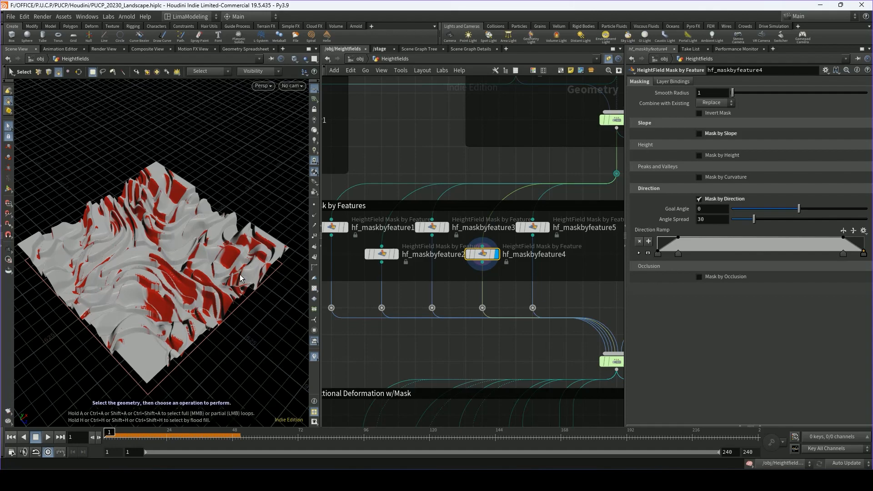
pyautogui.moveTo(239, 274)
pyautogui.keyDown('alt'); pyautogui.mouseDown()
pyautogui.moveTo(205, 259)
pyautogui.moveTo(237, 272)
pyautogui.moveTo(237, 264)
pyautogui.mouseUp(); pyautogui.keyUp('alt')
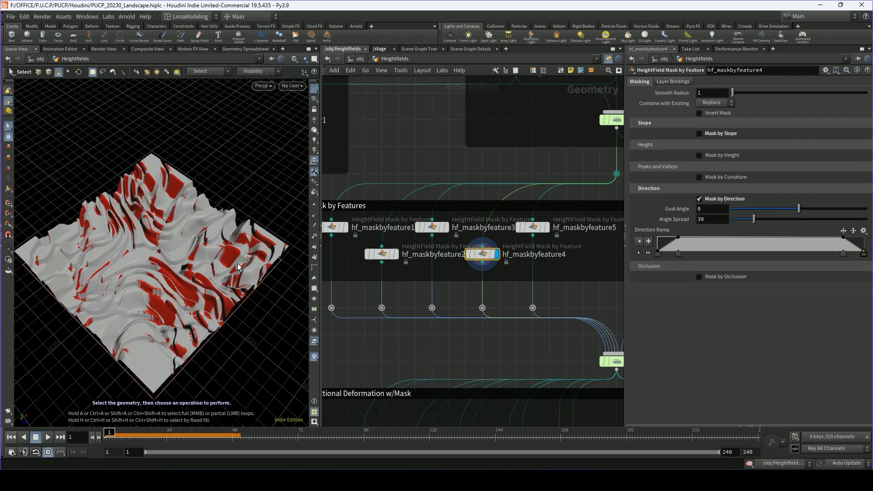
# Set hf_maskbyfeature4's direction mask to a goal angle of -66 and an angle spread of 41.7.
pyautogui.moveTo(799, 209)
pyautogui.mouseDown()
pyautogui.moveTo(843, 209)
pyautogui.moveTo(759, 210)
pyautogui.moveTo(762, 220)
pyautogui.moveTo(767, 210)
pyautogui.moveTo(828, 212)
pyautogui.moveTo(775, 211)
pyautogui.mouseUp()
pyautogui.click(765, 209)
pyautogui.keyDown('alt'); pyautogui.moveTo(128, 305); pyautogui.dragTo(139, 280); pyautogui.keyUp('alt')
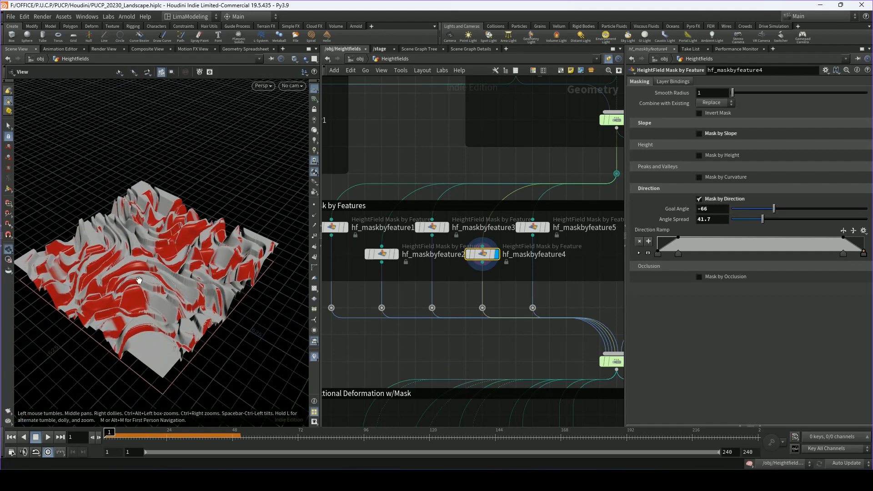
# Display hf_maskbyfeature5 and inspect its occlusion mask settings and the masked areas on the terrain.
pyautogui.moveTo(584, 296); pyautogui.dragTo(512, 293, button='middle')
pyautogui.click(473, 225)
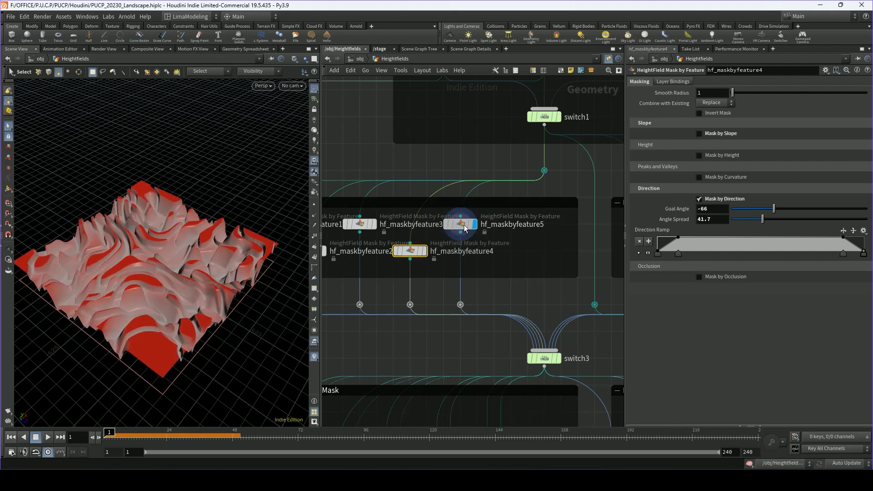
pyautogui.click(464, 227)
pyautogui.keyDown('alt'); pyautogui.moveTo(174, 255); pyautogui.dragTo(182, 275); pyautogui.keyUp('alt')
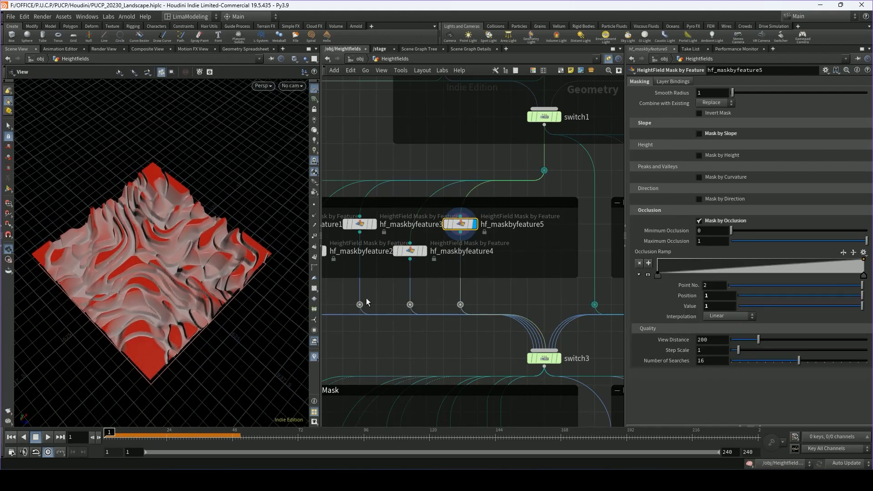
pyautogui.keyDown('alt'); pyautogui.moveTo(293, 333); pyautogui.dragTo(158, 311); pyautogui.keyUp('alt')
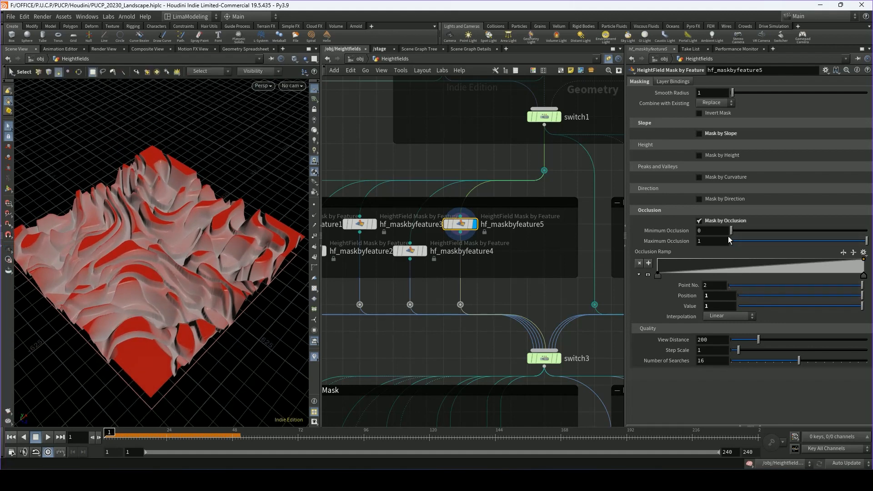
pyautogui.moveTo(730, 231)
pyautogui.mouseDown()
pyautogui.moveTo(758, 236)
pyautogui.moveTo(721, 238)
pyautogui.mouseUp()
# Display heightfield_flowfield1 in the Flow Mask group.
pyautogui.scroll(-3, 505, 298)
pyautogui.moveTo(544, 296); pyautogui.dragTo(479, 279, button='middle')
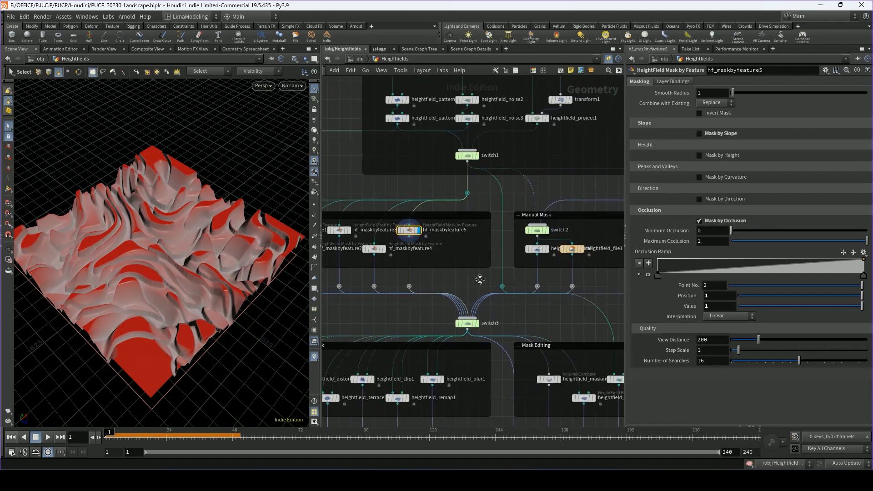
pyautogui.moveTo(420, 278); pyautogui.dragTo(503, 275, button='middle')
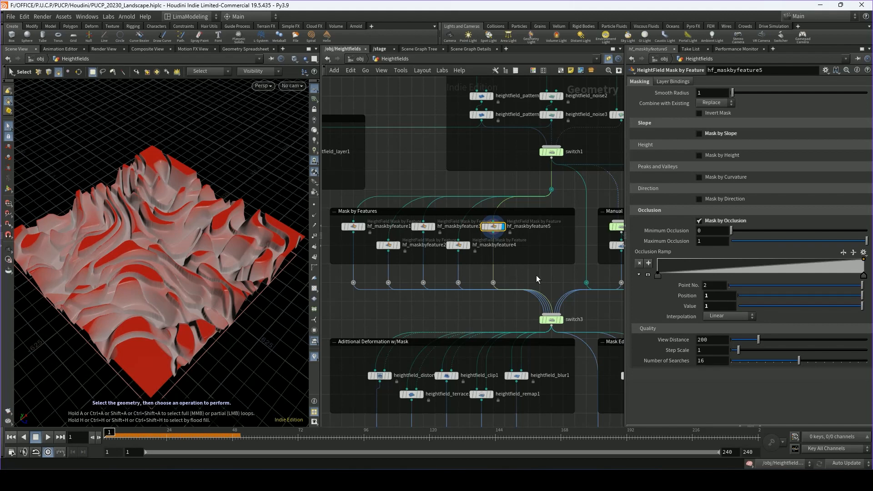
pyautogui.moveTo(530, 274); pyautogui.dragTo(493, 292, button='middle')
pyautogui.moveTo(580, 276); pyautogui.dragTo(423, 269, button='middle')
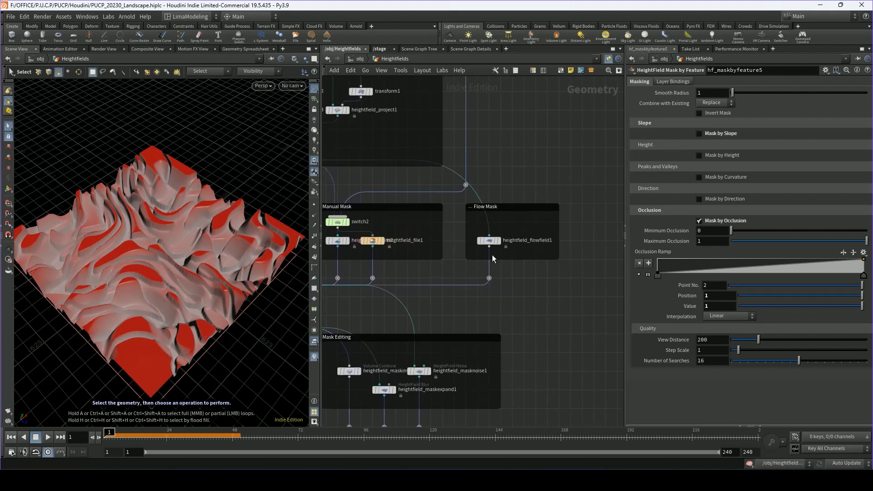
pyautogui.scroll(3, 500, 249)
pyautogui.moveTo(514, 246); pyautogui.dragTo(468, 245, button='middle')
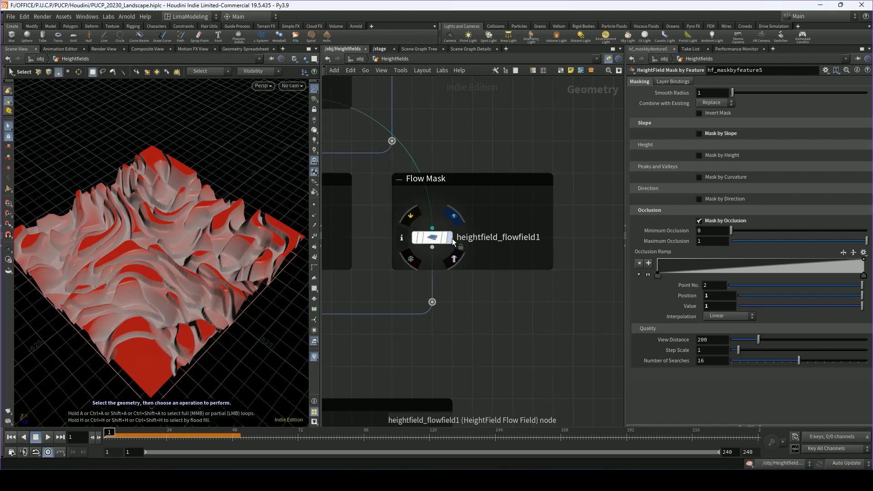
pyautogui.click(435, 241)
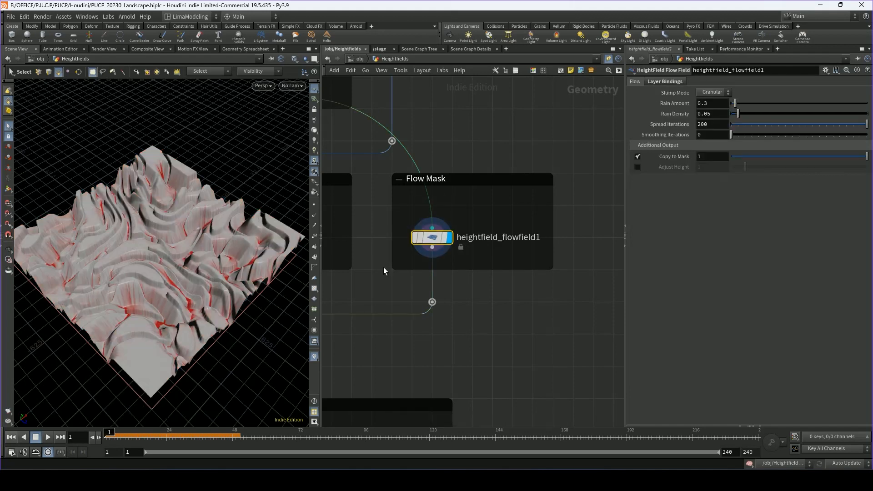
# Examine where heightfield_flowfield1's mask follows the valleys and slopes of the terrain.
pyautogui.keyDown('alt'); pyautogui.moveTo(181, 259); pyautogui.dragTo(176, 280); pyautogui.keyUp('alt')
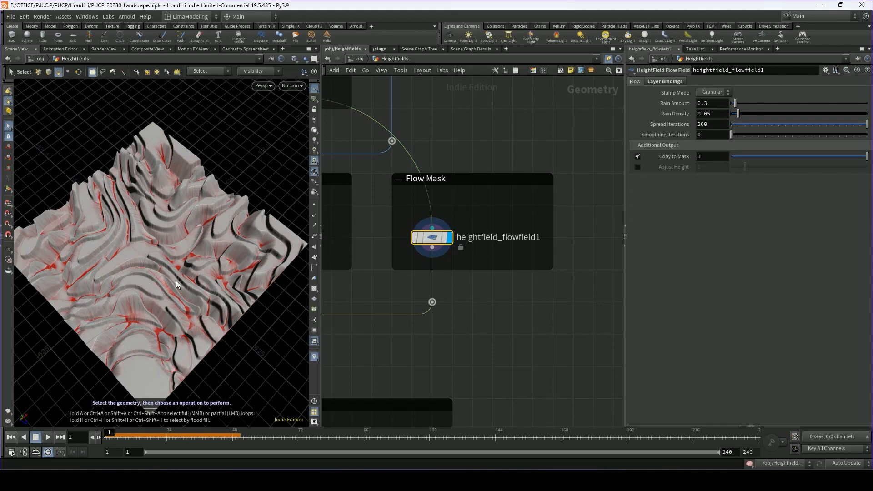
pyautogui.keyDown('alt'); pyautogui.moveTo(173, 277); pyautogui.dragTo(195, 300, button='right'); pyautogui.keyUp('alt')
pyautogui.keyDown('alt'); pyautogui.moveTo(194, 301); pyautogui.dragTo(130, 285); pyautogui.keyUp('alt')
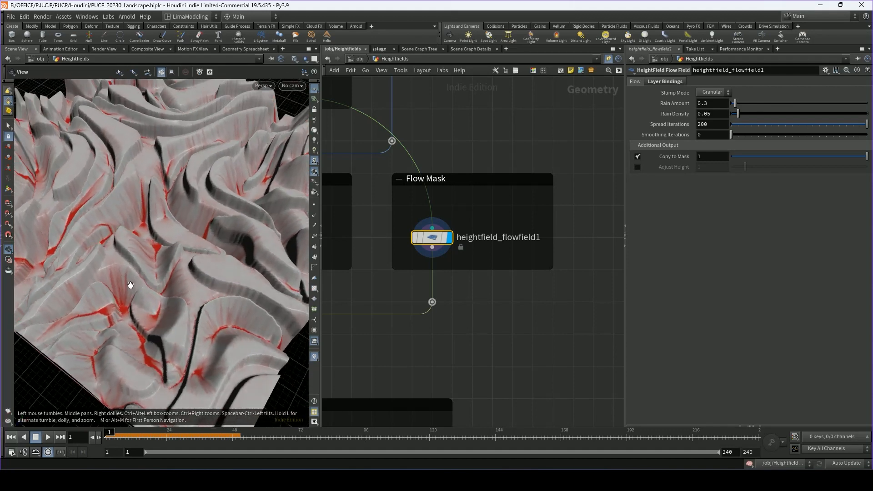
pyautogui.press('s')
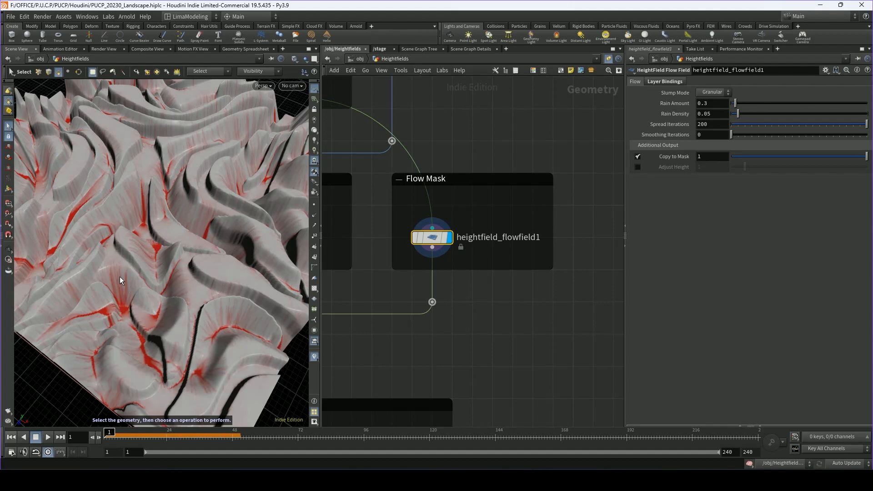
pyautogui.press('Escape')
pyautogui.scroll(-5, 167, 256)
pyautogui.moveTo(167, 255); pyautogui.dragTo(159, 232)
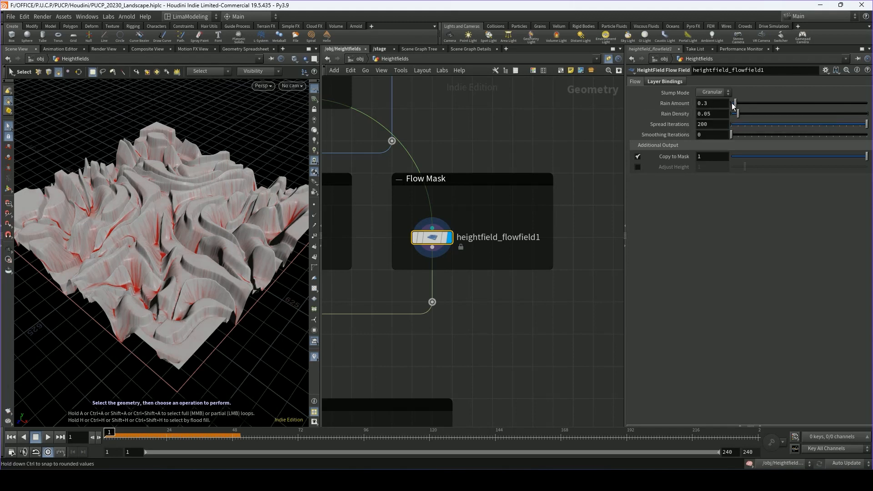
# Set heightfield_flowfield1's rain amount to 1.14 and check the flow mask's coverage on the terrain.
pyautogui.moveTo(739, 108)
pyautogui.mouseDown()
pyautogui.moveTo(767, 108)
pyautogui.moveTo(747, 105)
pyautogui.mouseUp()
pyautogui.keyDown('alt'); pyautogui.moveTo(177, 202); pyautogui.dragTo(193, 236); pyautogui.keyUp('alt')
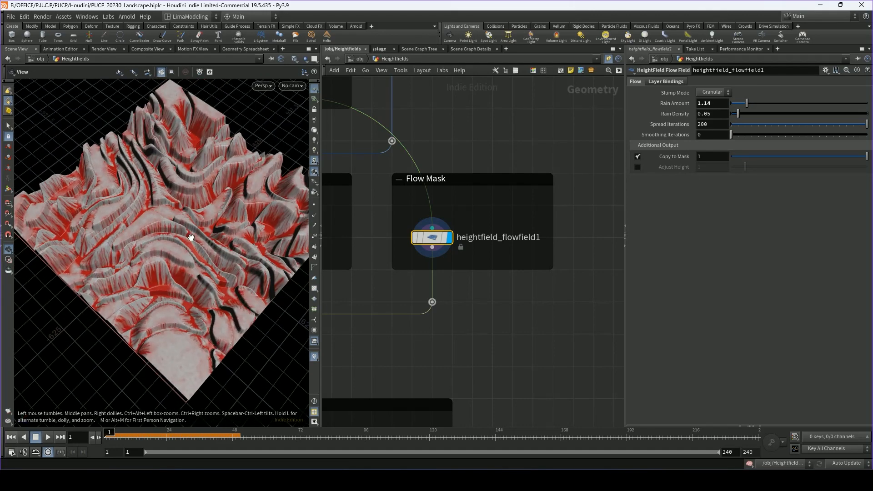
pyautogui.press('s')
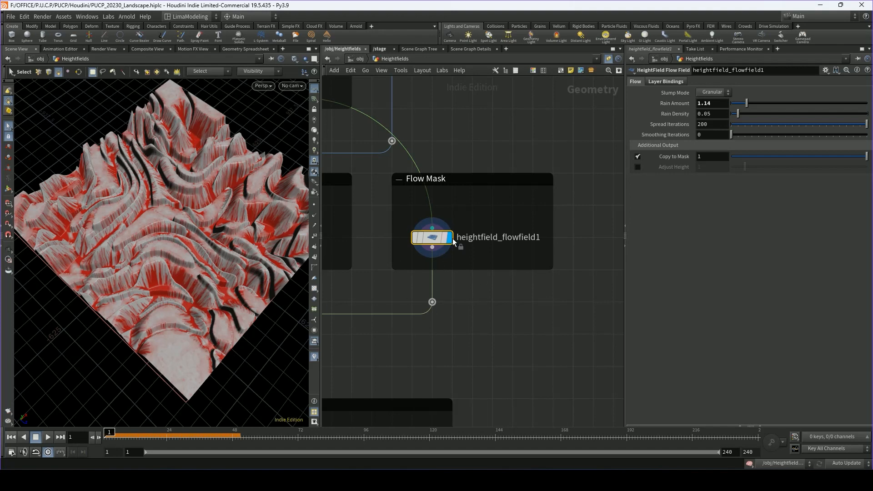
# Display switch2 in the Manual Mask group and show its parameters.
pyautogui.moveTo(419, 175); pyautogui.dragTo(479, 186, button='middle')
pyautogui.scroll(-2, 492, 273)
pyautogui.moveTo(445, 282); pyautogui.dragTo(510, 268, button='middle')
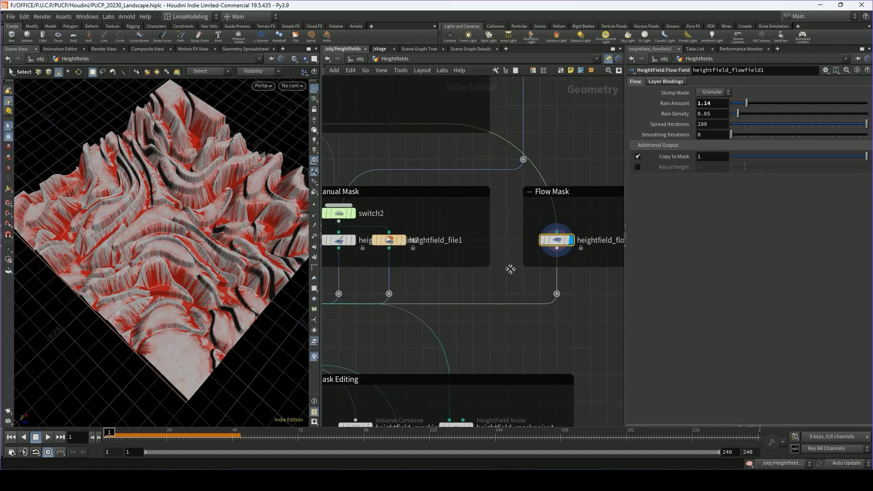
pyautogui.moveTo(460, 281); pyautogui.dragTo(555, 286, button='middle')
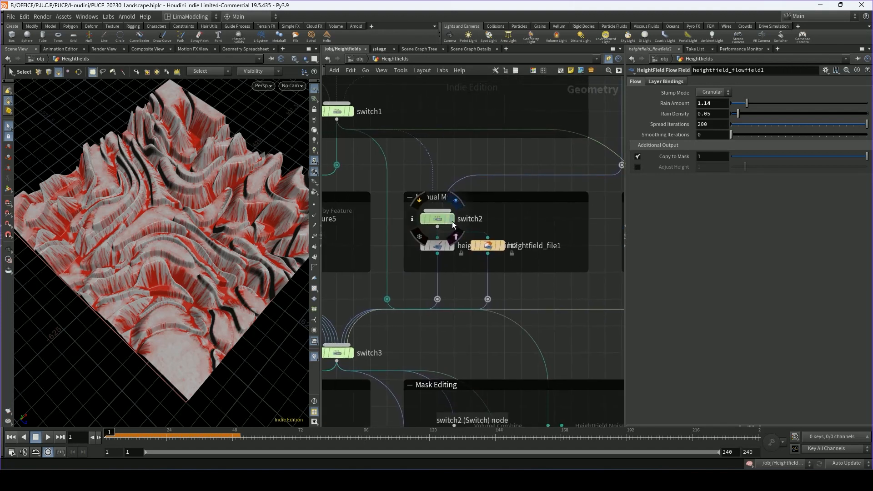
pyautogui.click(452, 220)
pyautogui.click(440, 220)
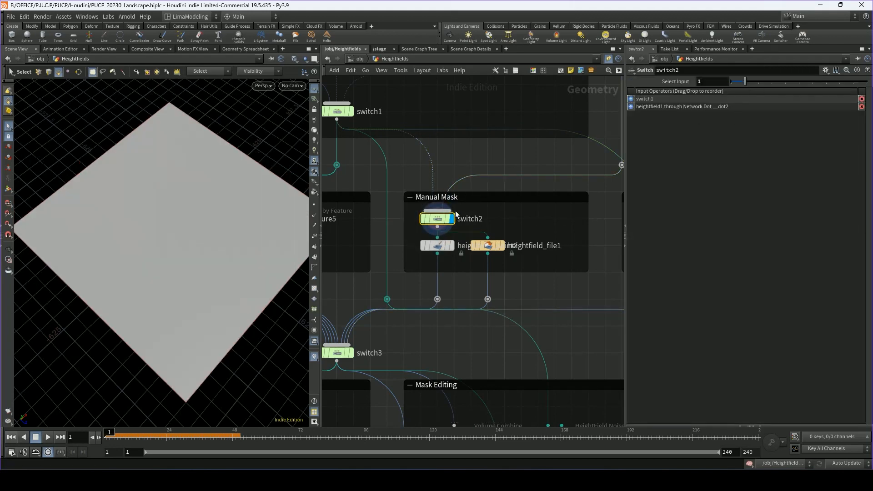
# Set switch2's selected input to 0 to view the deformed terrain, and return it to 1 for the flat heightfield.
pyautogui.moveTo(500, 167); pyautogui.dragTo(524, 190, button='middle')
pyautogui.click(732, 82)
pyautogui.press('Escape')
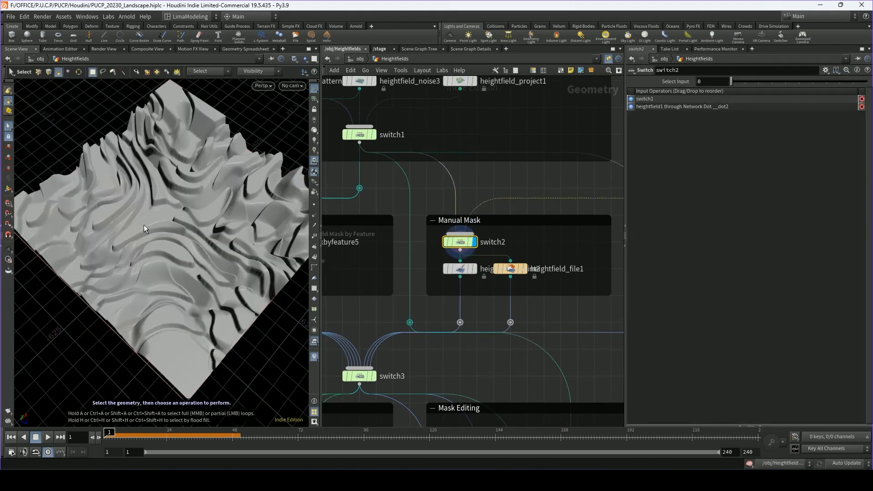
pyautogui.moveTo(144, 225); pyautogui.dragTo(182, 232)
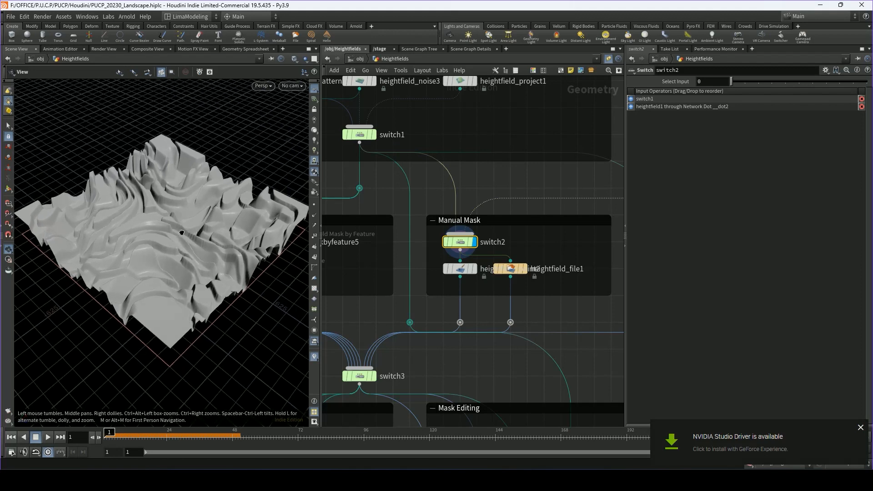
pyautogui.press('s')
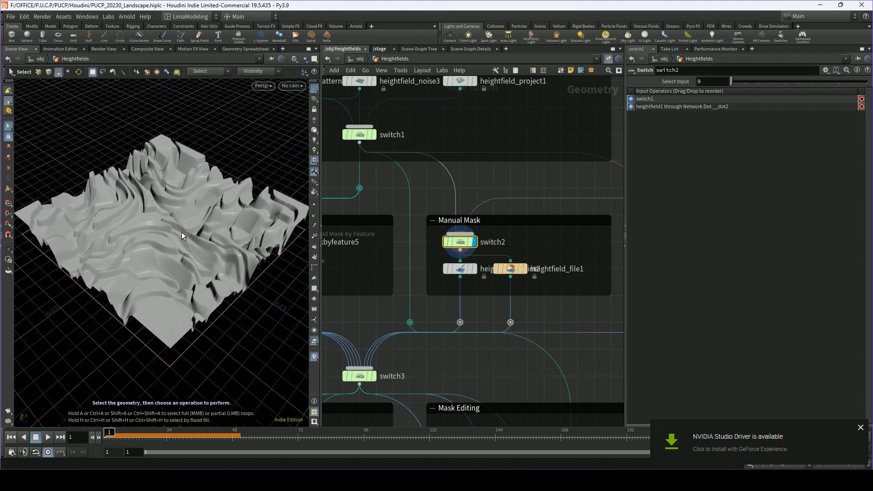
pyautogui.click(744, 83)
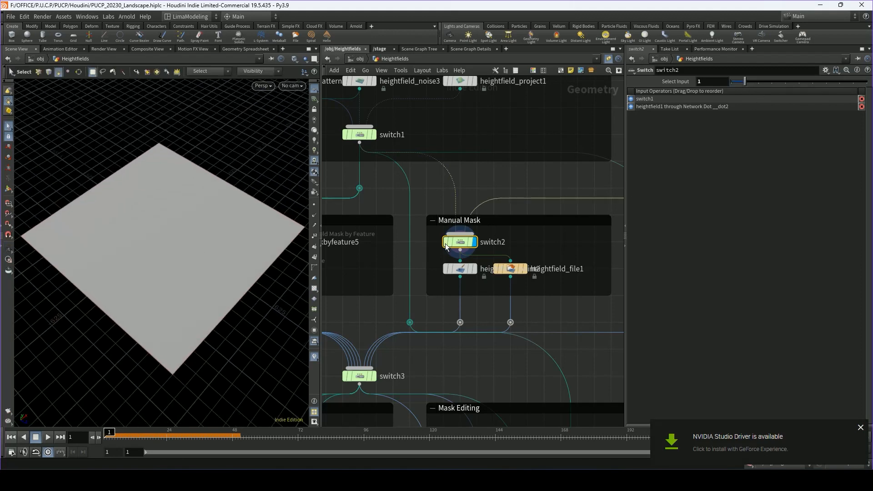
# Space heightfield_file1 and its wire dot farther away from heightfield_paint2 in the Manual Mask group.
pyautogui.scroll(-3, 490, 246)
pyautogui.scroll(2, 397, 255)
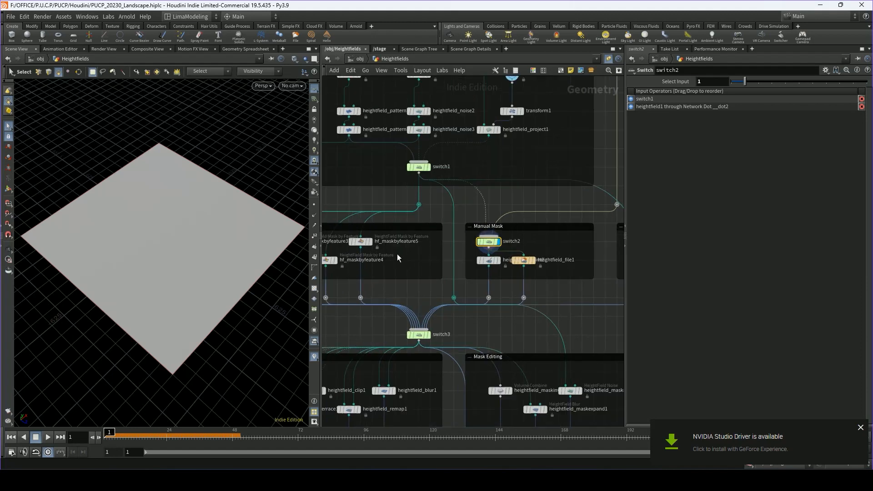
pyautogui.moveTo(397, 255); pyautogui.dragTo(380, 269, button='middle')
pyautogui.scroll(-2, 380, 268)
pyautogui.scroll(2, 527, 263)
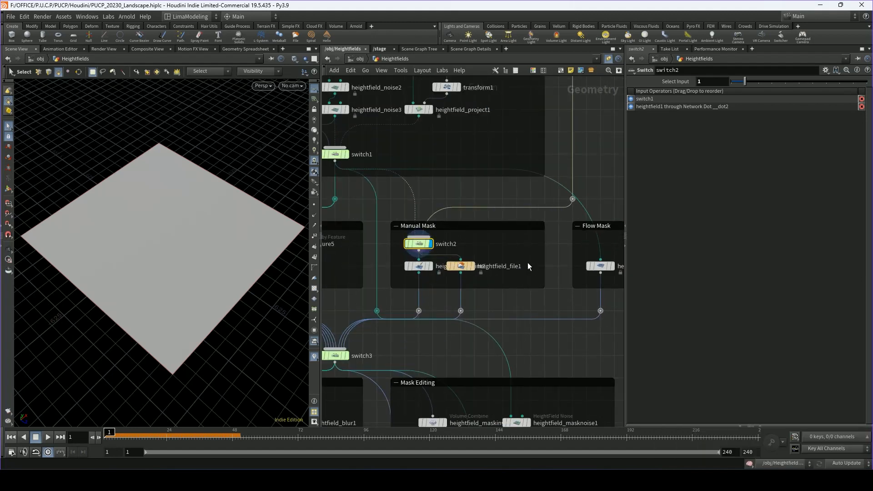
pyautogui.scroll(2, 449, 304)
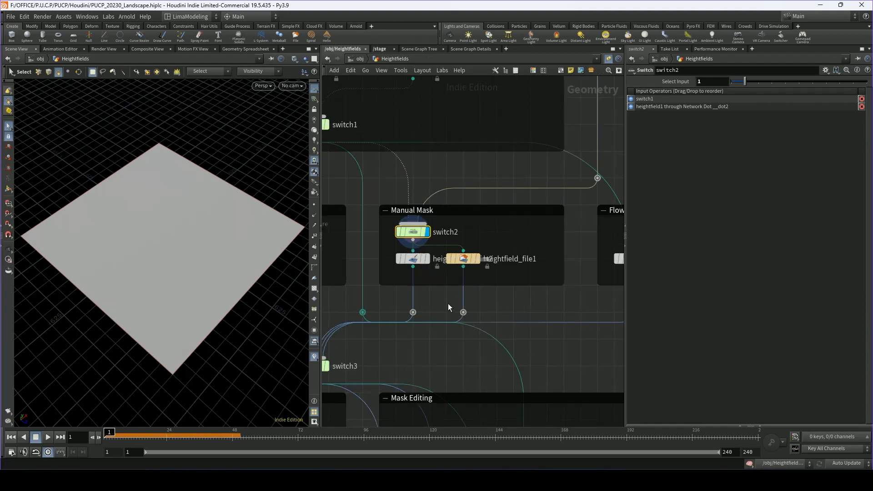
pyautogui.moveTo(463, 258); pyautogui.dragTo(514, 260)
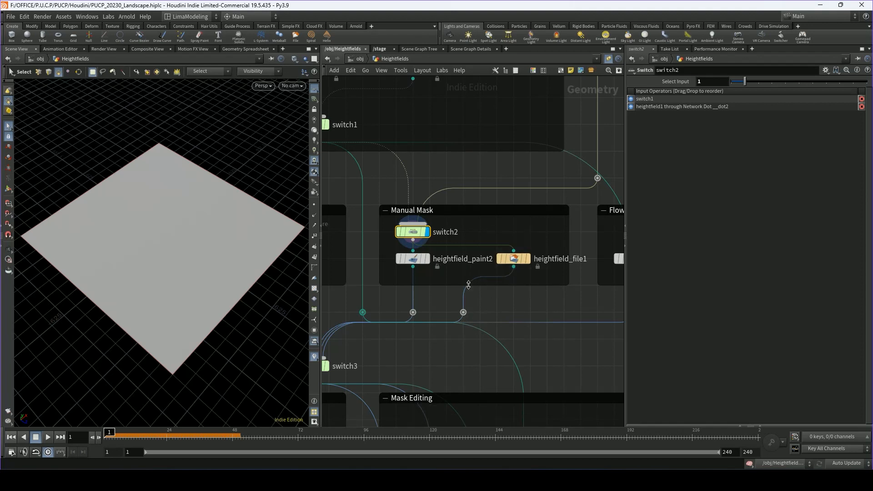
pyautogui.moveTo(463, 312); pyautogui.dragTo(515, 315)
# Widen the Manual Mask box and shift the Flow Mask box and its output dot farther away from it.
pyautogui.scroll(-3, 584, 228)
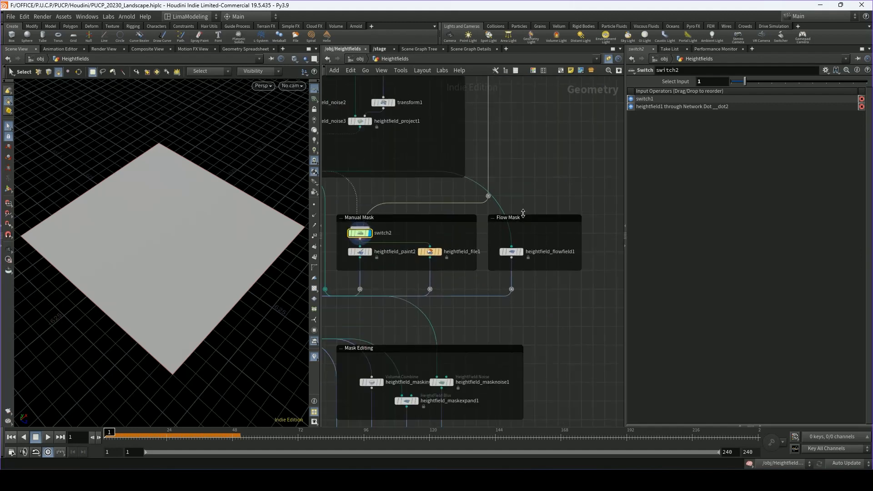
pyautogui.moveTo(526, 219); pyautogui.dragTo(539, 222)
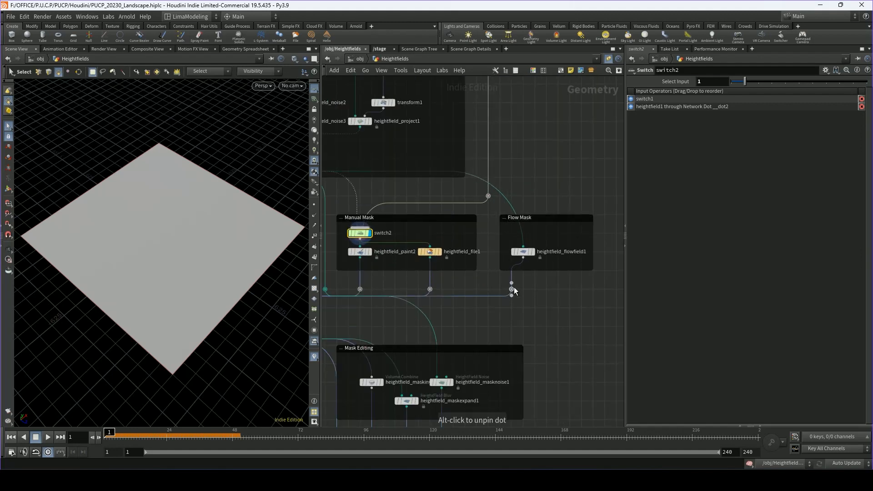
pyautogui.moveTo(512, 289); pyautogui.dragTo(525, 291)
pyautogui.moveTo(477, 239); pyautogui.dragTo(488, 239)
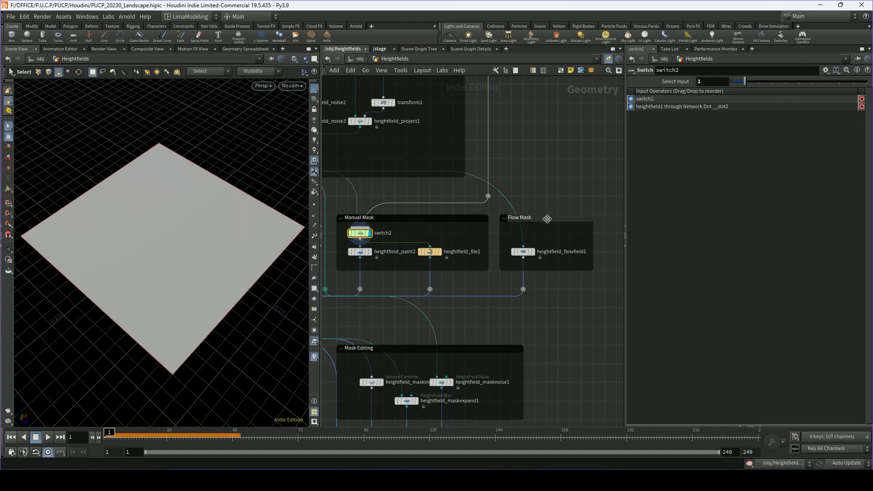
pyautogui.moveTo(549, 219); pyautogui.dragTo(561, 219)
pyautogui.moveTo(525, 292); pyautogui.dragTo(536, 291)
pyautogui.scroll(-2, 536, 289)
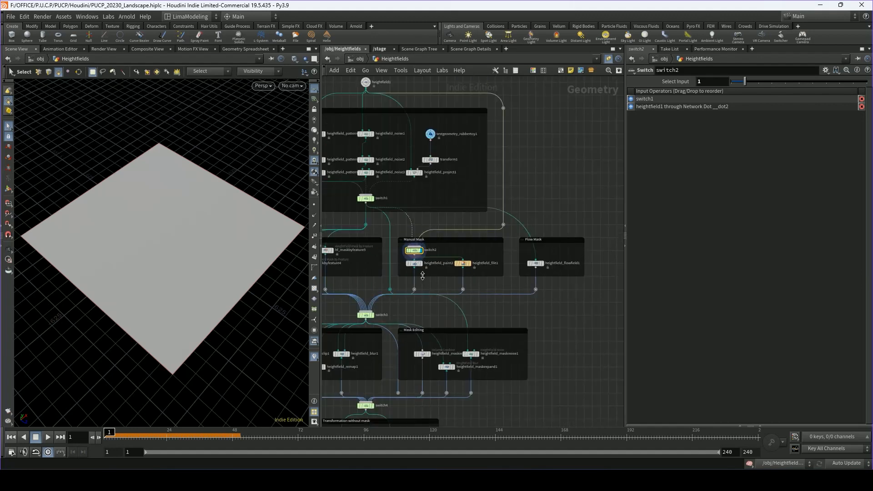
# Display heightfield_paint2, activate its paint brush in the viewport and set the brush radius to about 143.
pyautogui.scroll(5, 417, 271)
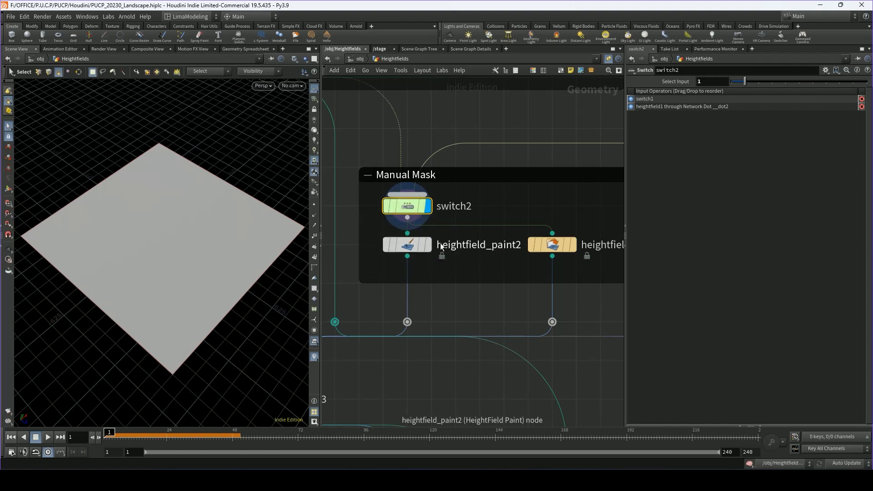
pyautogui.click(408, 247)
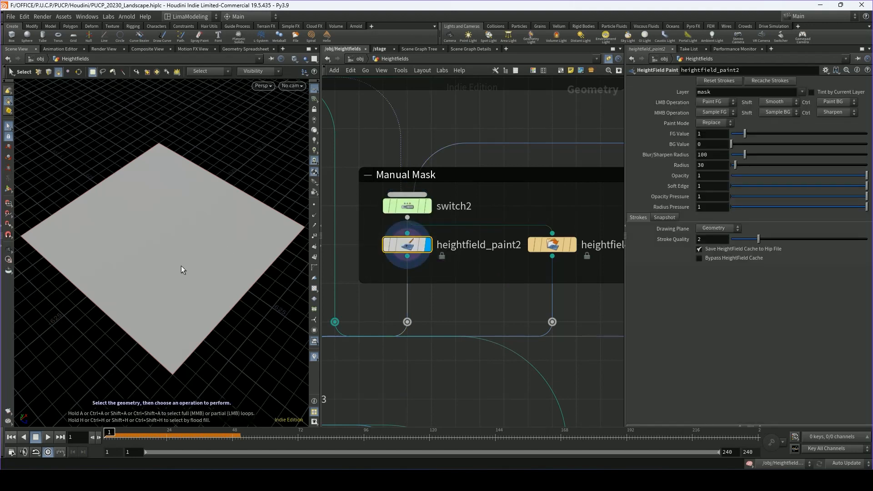
pyautogui.press('Return')
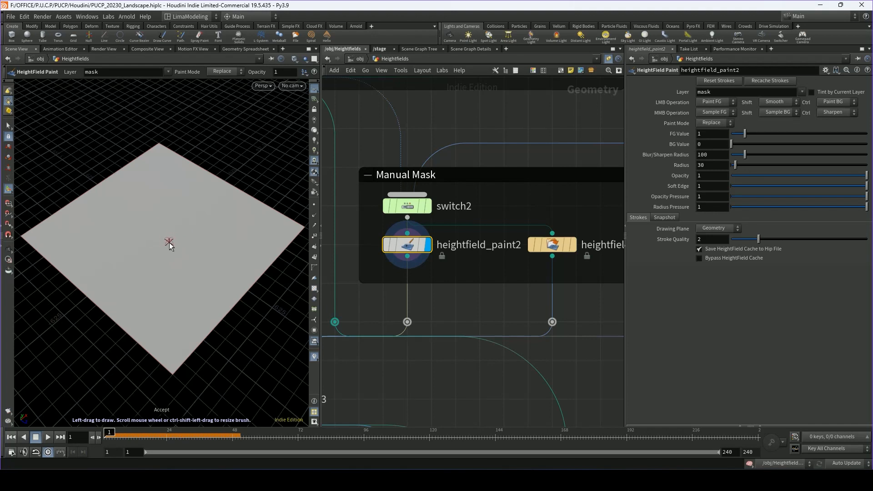
pyautogui.scroll(20, 170, 242)
pyautogui.scroll(-9, 174, 254)
pyautogui.keyDown('ctrl'); pyautogui.moveTo(746, 167); pyautogui.dragTo(747, 166); pyautogui.keyUp('ctrl')
pyautogui.scroll(1, 166, 249)
pyautogui.scroll(1, 127, 191)
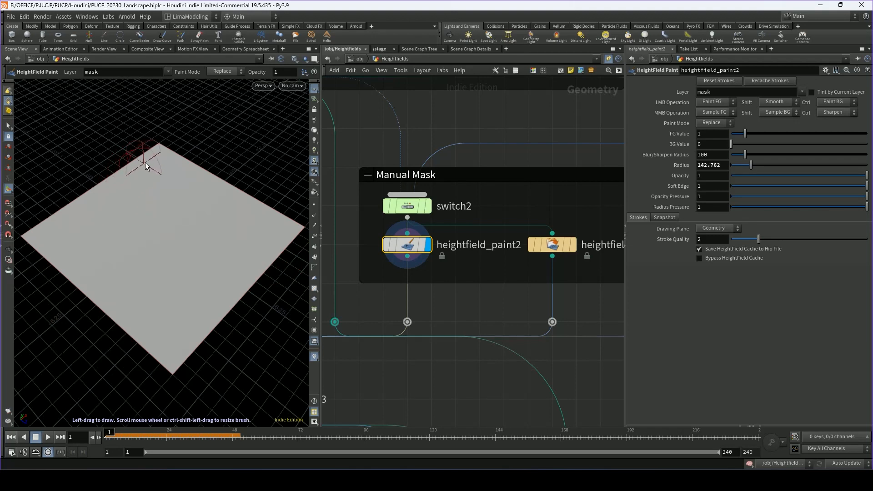
# Paint the mask over the far corner, along a curved band below it and over the near corner, varying the brush radius.
pyautogui.moveTo(146, 166)
pyautogui.mouseDown()
pyautogui.moveTo(132, 165)
pyautogui.moveTo(166, 156)
pyautogui.moveTo(201, 181)
pyautogui.moveTo(162, 150)
pyautogui.moveTo(74, 195)
pyautogui.moveTo(231, 182)
pyautogui.moveTo(45, 232)
pyautogui.moveTo(223, 220)
pyautogui.moveTo(271, 204)
pyautogui.mouseUp()
pyautogui.scroll(-4, 233, 218)
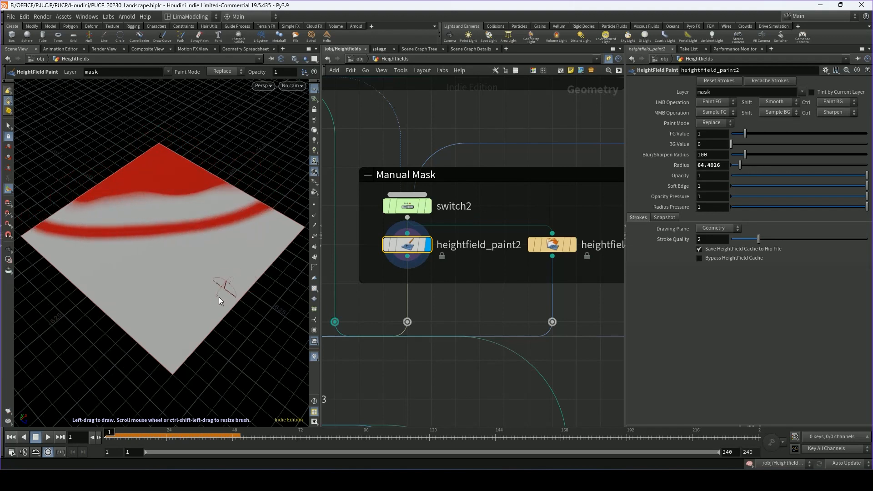
pyautogui.scroll(5, 220, 296)
pyautogui.moveTo(172, 362)
pyautogui.mouseDown()
pyautogui.moveTo(189, 335)
pyautogui.moveTo(132, 358)
pyautogui.moveTo(152, 332)
pyautogui.mouseUp()
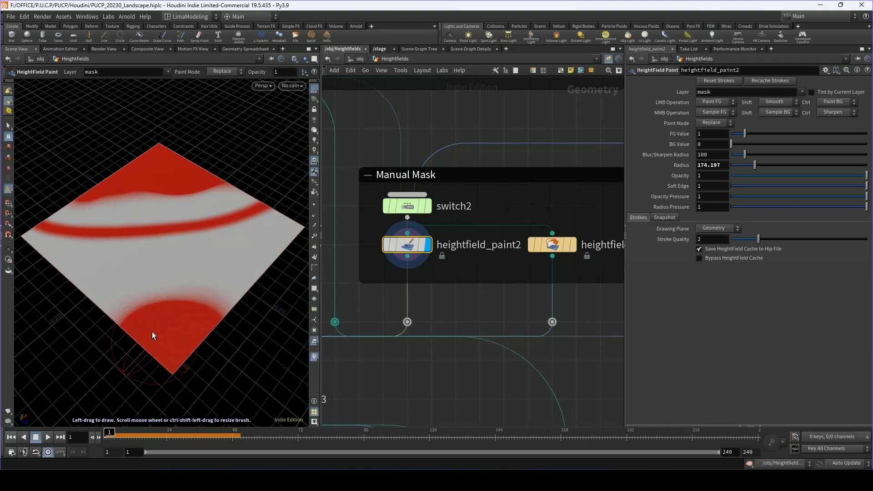
# Paint three separate mask spots across the middle of the heightfield and touch up the curved band's end with varied brush sizes.
pyautogui.scroll(-3, 150, 320)
pyautogui.scroll(2, 110, 271)
pyautogui.scroll(-1, 107, 271)
pyautogui.moveTo(109, 269); pyautogui.dragTo(115, 267)
pyautogui.scroll(-2, 115, 268)
pyautogui.moveTo(217, 260)
pyautogui.mouseDown()
pyautogui.moveTo(179, 269)
pyautogui.moveTo(171, 259)
pyautogui.mouseUp()
pyautogui.scroll(-1, 180, 261)
pyautogui.moveTo(268, 217)
pyautogui.mouseDown()
pyautogui.moveTo(281, 217)
pyautogui.moveTo(273, 231)
pyautogui.moveTo(267, 220)
pyautogui.mouseUp()
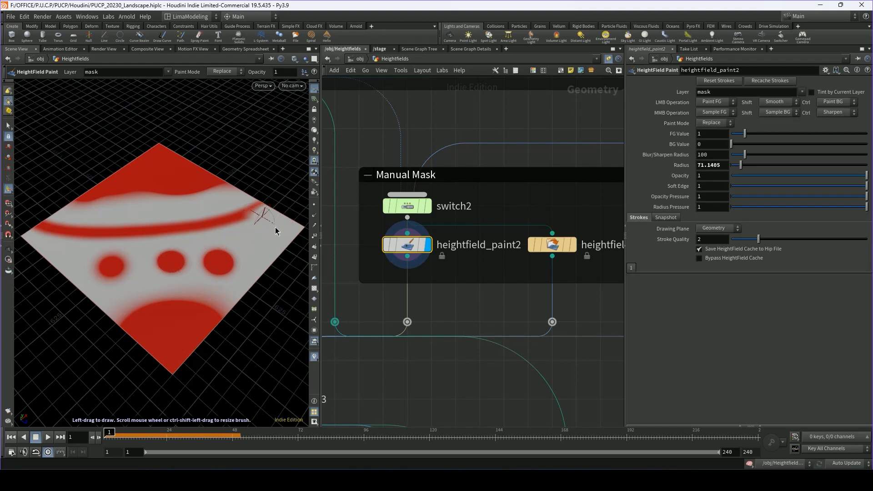
# Undo the last paint stroke and smooth the edges of the far corner mask and curved band with a 117 radius brush.
pyautogui.hotkey('ctrl', 'z')
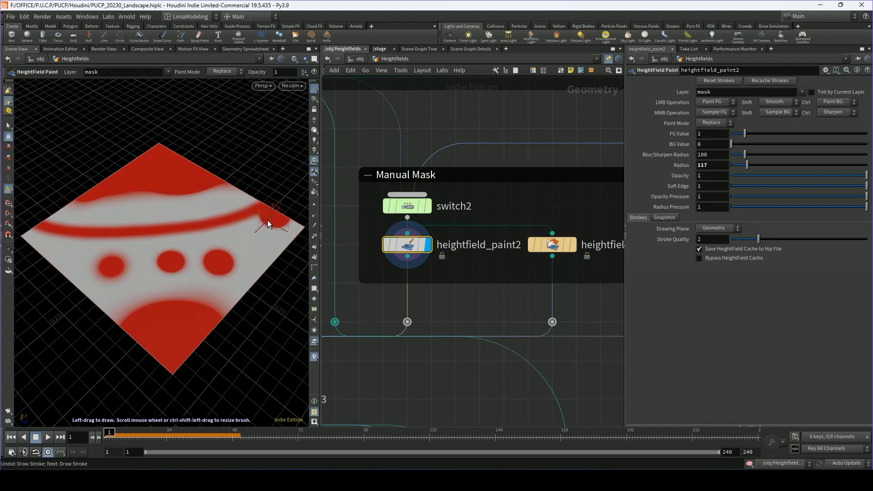
pyautogui.moveTo(280, 214)
pyautogui.keyDown('shift'); pyautogui.mouseDown()
pyautogui.moveTo(123, 237)
pyautogui.moveTo(4, 229)
pyautogui.mouseUp(); pyautogui.keyUp('shift')
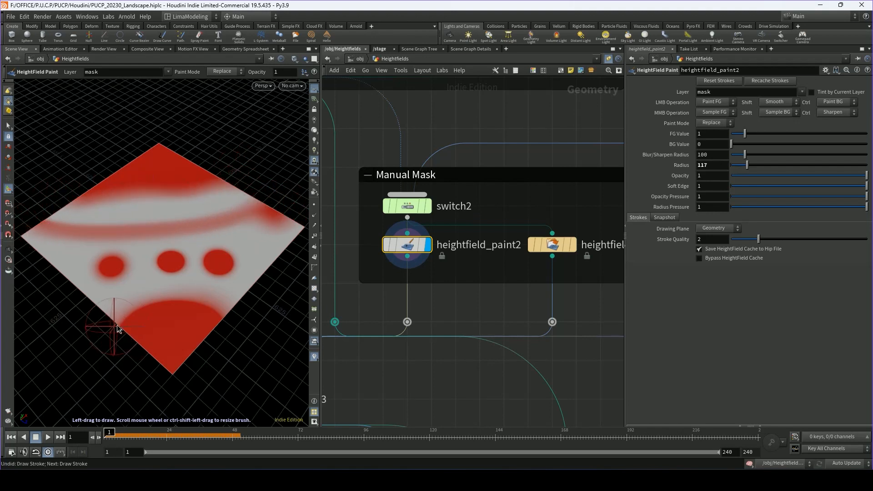
# Smooth the inner edge of the painted mask at the near corner of the heightfield.
pyautogui.moveTo(88, 328)
pyautogui.keyDown('shift'); pyautogui.mouseDown()
pyautogui.moveTo(220, 296)
pyautogui.moveTo(203, 288)
pyautogui.mouseUp(); pyautogui.keyUp('shift')
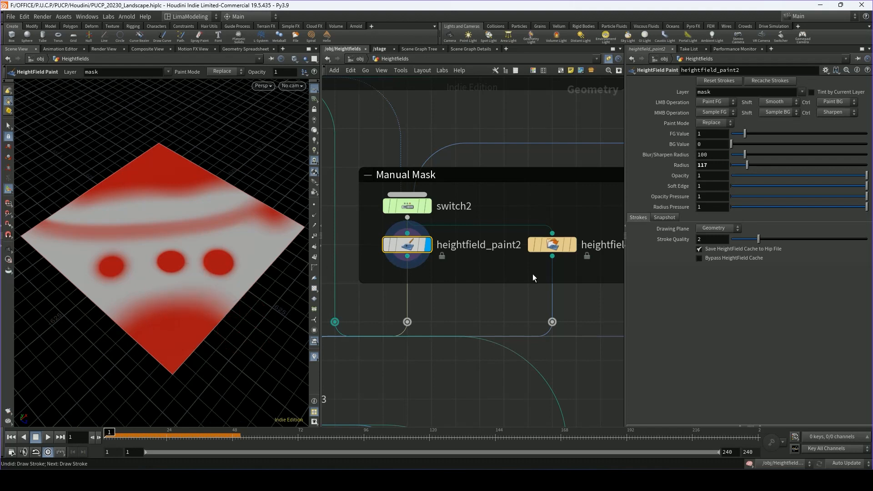
# Display heightfield_file1 in the Manual Mask group and select it to show its parameters.
pyautogui.moveTo(531, 276); pyautogui.dragTo(399, 267, button='middle')
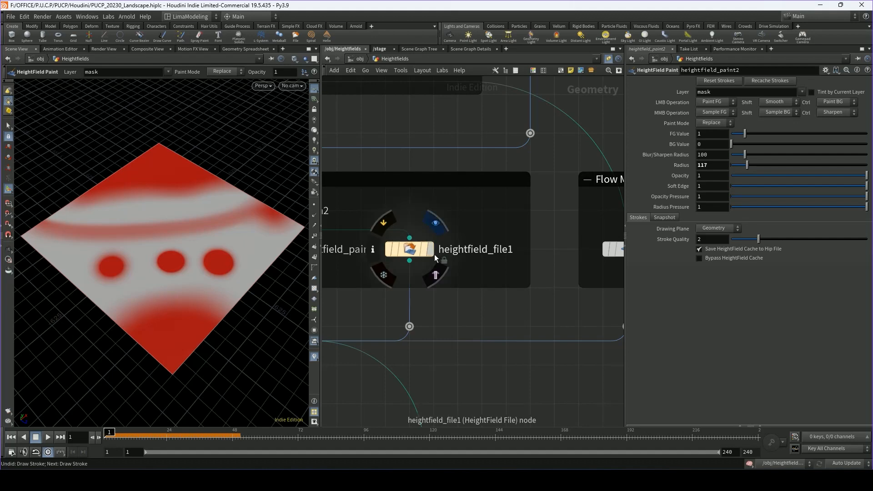
pyautogui.click(430, 251)
pyautogui.click(412, 255)
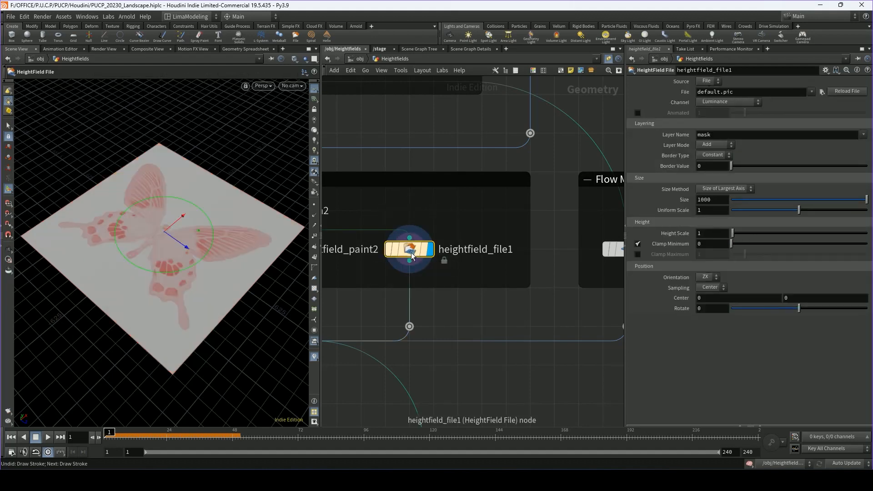
pyautogui.keyDown('alt'); pyautogui.moveTo(157, 312); pyautogui.dragTo(161, 312); pyautogui.keyUp('alt')
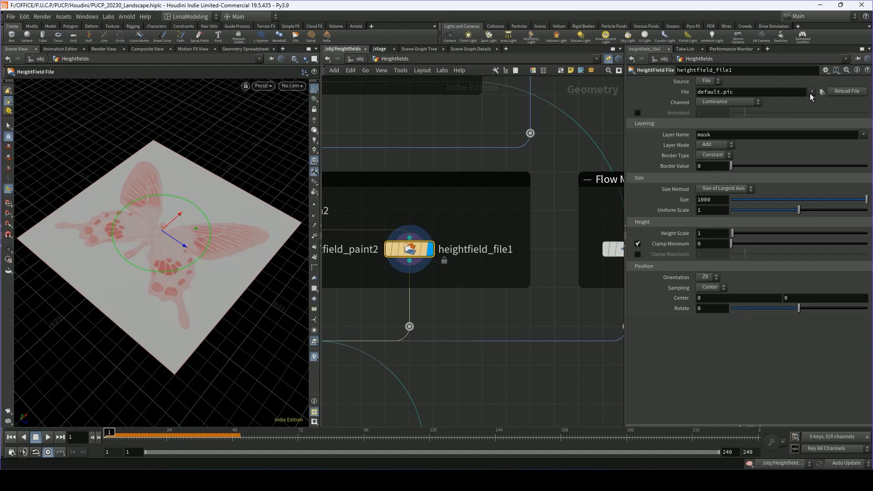
# Load concrete001_basecolor.rat from the $HFS/houdini/pic/texture folder as the mask image of heightfield_file1.
pyautogui.click(811, 91)
pyautogui.click(821, 92)
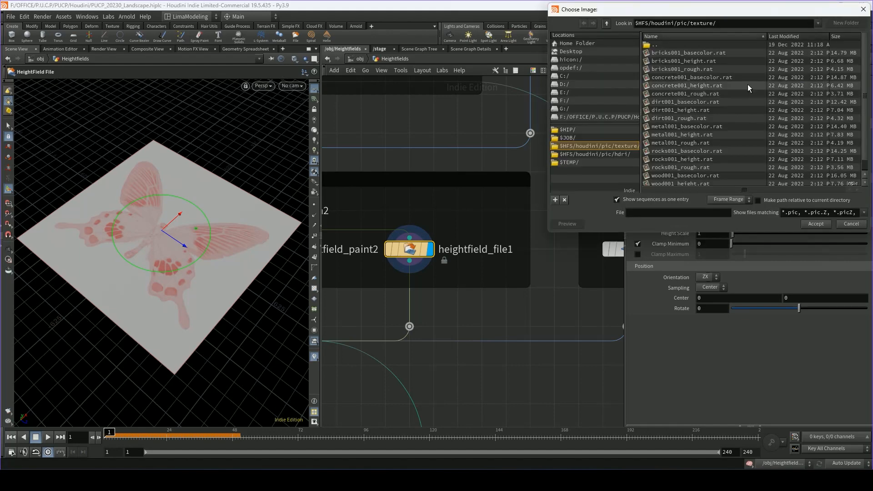
pyautogui.doubleClick(683, 78)
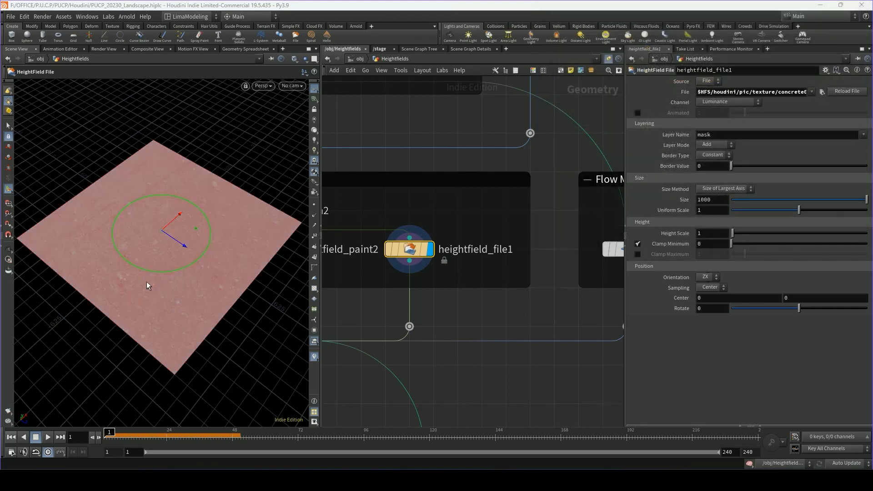
pyautogui.keyDown('alt'); pyautogui.moveTo(186, 280); pyautogui.dragTo(187, 296); pyautogui.keyUp('alt')
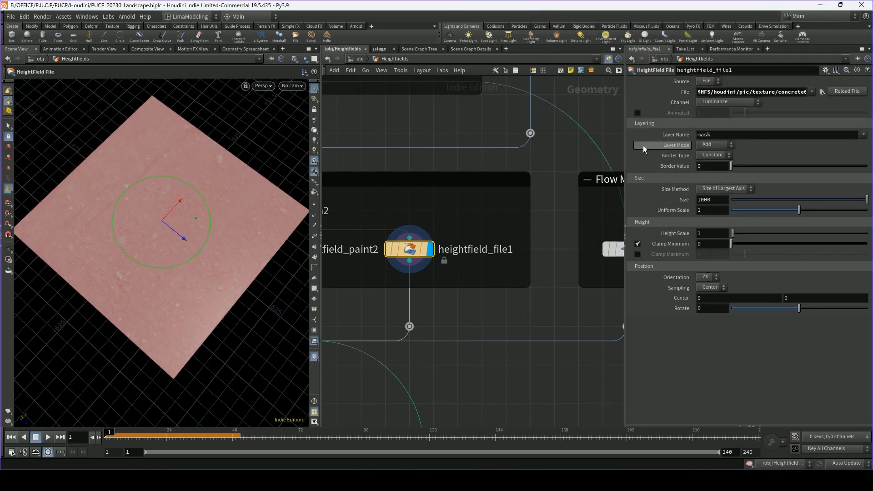
# Replace the mask image of heightfield_file1 with wood001_basecolor.rat from the same texture folder.
pyautogui.click(821, 93)
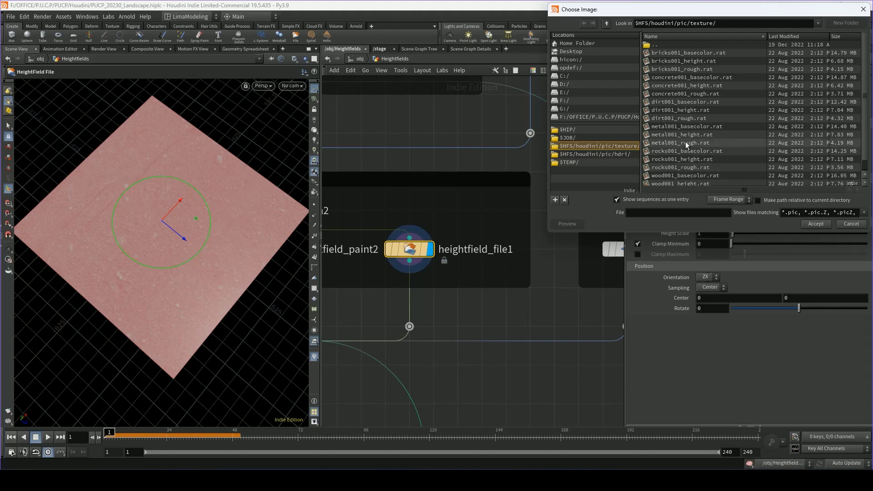
pyautogui.scroll(-1, 686, 141)
pyautogui.scroll(-1, 680, 120)
pyautogui.click(677, 165)
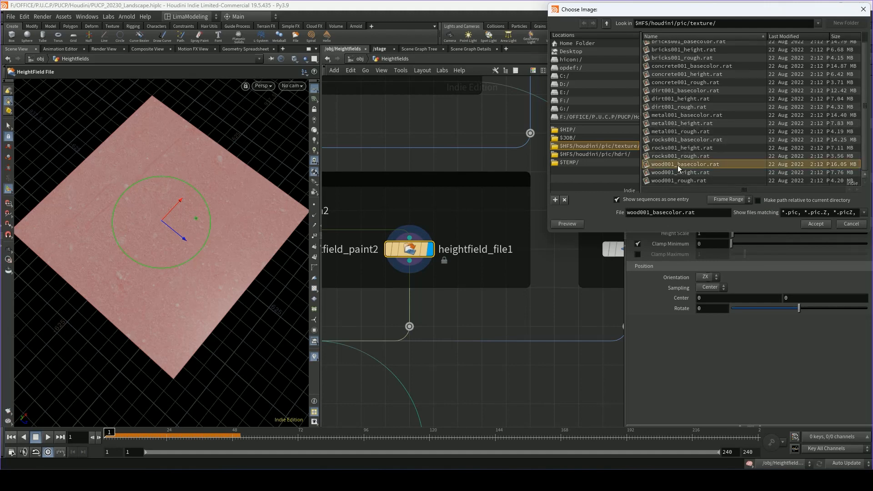
pyautogui.doubleClick(678, 165)
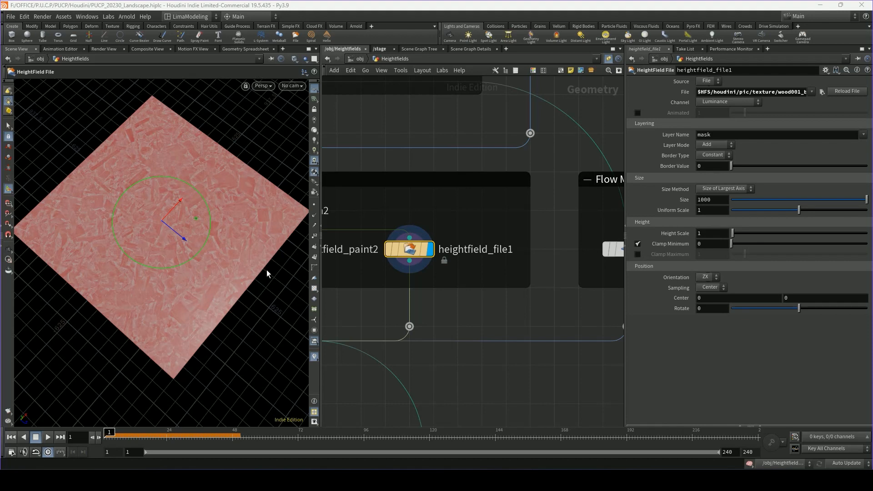
# Try the Magnitude and Average channels for the wood image and set the channel to Blue.
pyautogui.click(713, 103)
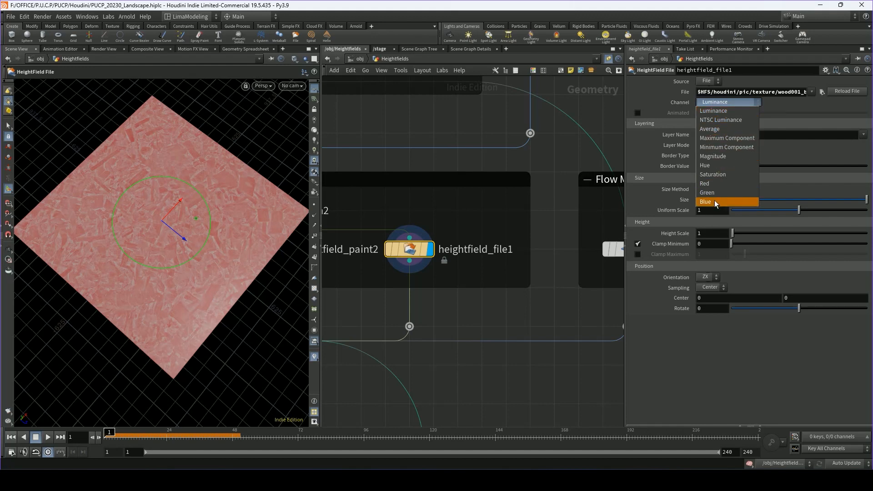
pyautogui.click(718, 159)
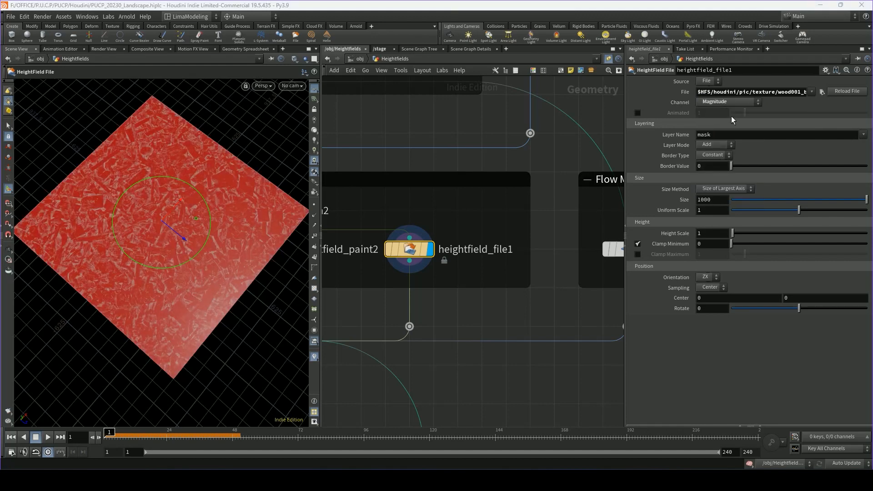
pyautogui.click(726, 101)
pyautogui.click(721, 129)
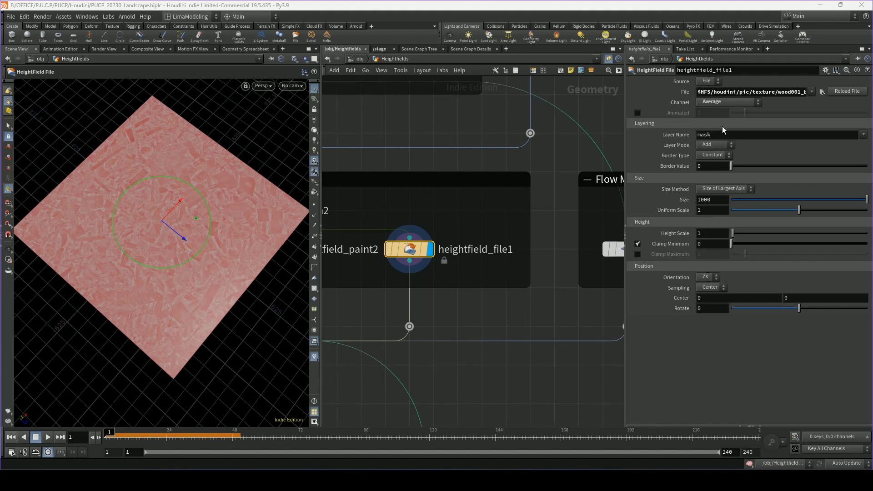
pyautogui.click(726, 103)
pyautogui.click(725, 201)
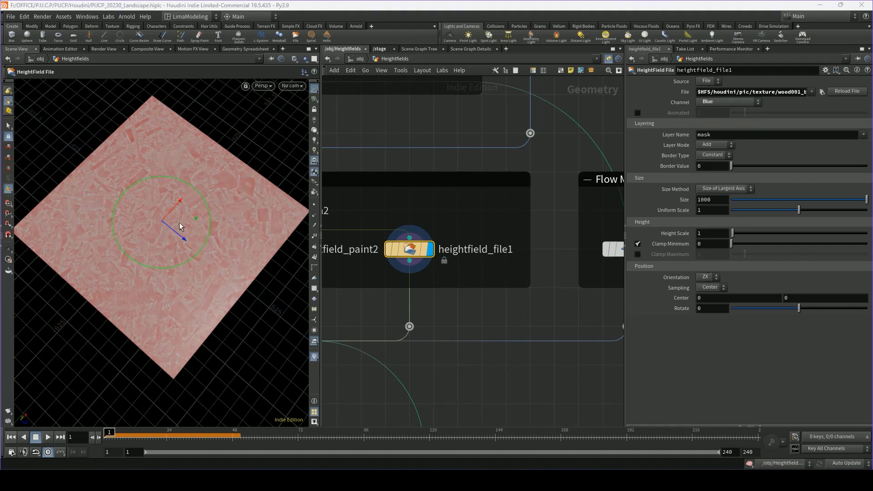
# Display switch3 below the mask groups and set its Select Input to 5 for the painted mask.
pyautogui.moveTo(480, 292); pyautogui.dragTo(539, 260, button='middle')
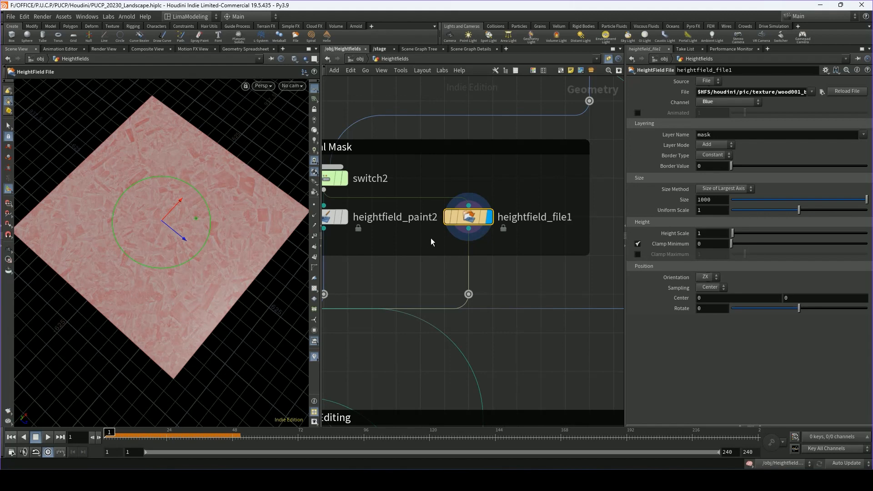
pyautogui.scroll(-4, 430, 238)
pyautogui.moveTo(443, 260); pyautogui.dragTo(472, 257, button='middle')
pyautogui.scroll(-3, 473, 258)
pyautogui.scroll(4, 444, 223)
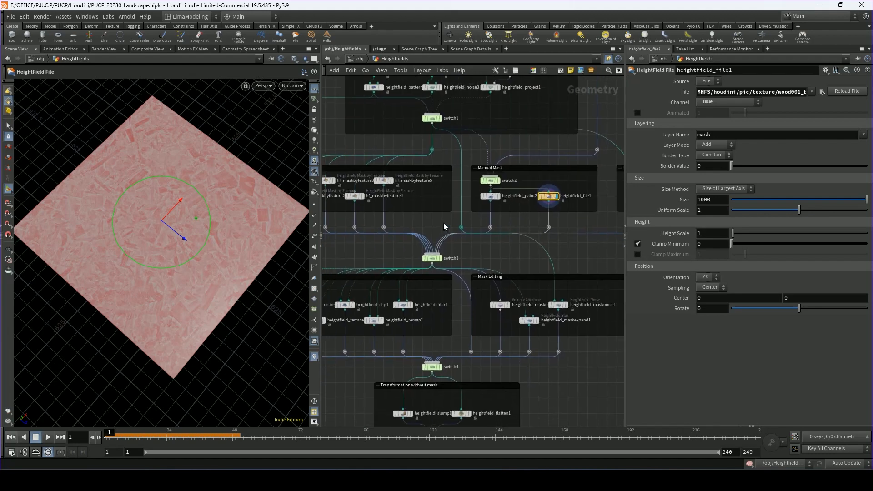
pyautogui.click(427, 275)
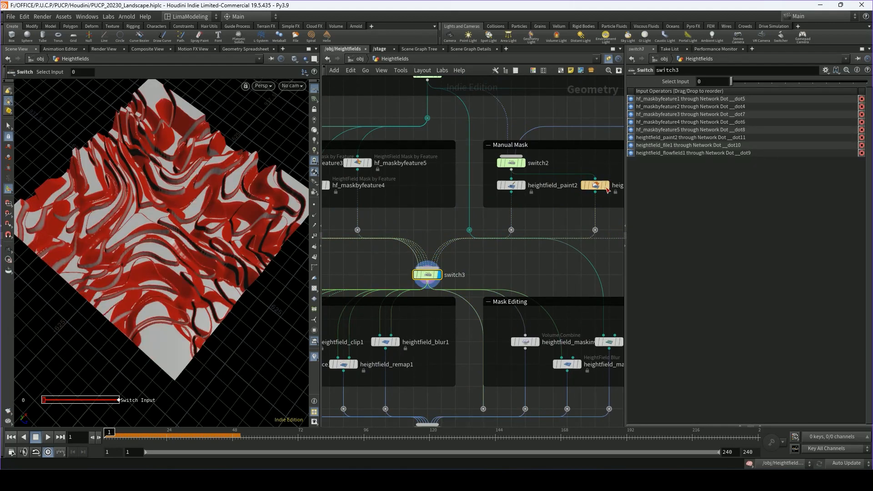
pyautogui.scroll(-2, 430, 232)
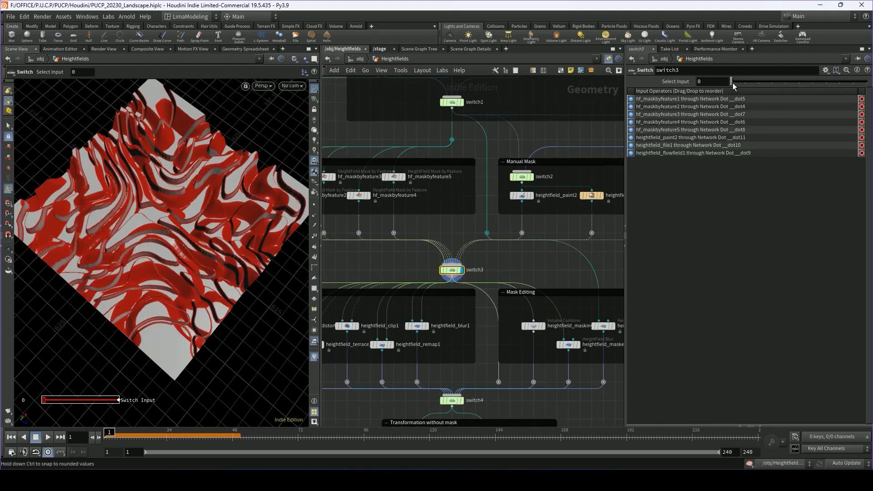
pyautogui.moveTo(731, 82); pyautogui.dragTo(799, 84)
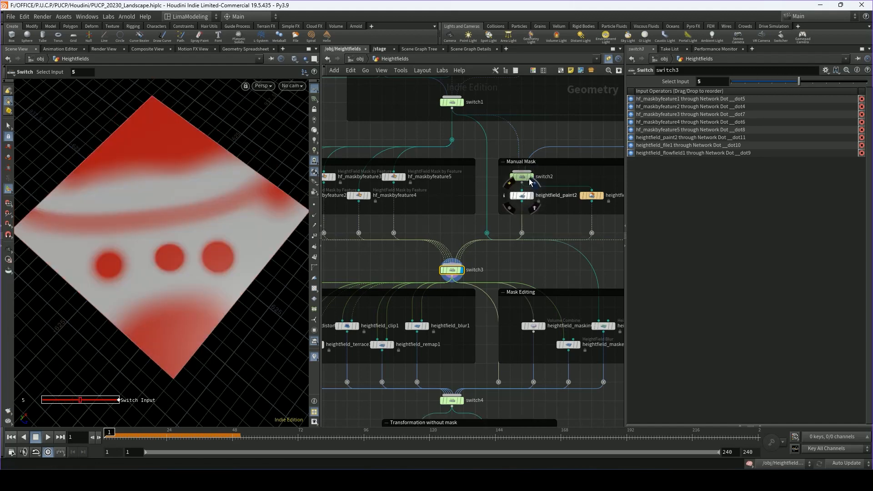
# Display switch2 above heightfield_paint2 and set its Select Input to 0 to feed in the deformed terrain.
pyautogui.click(521, 196)
pyautogui.click(521, 176)
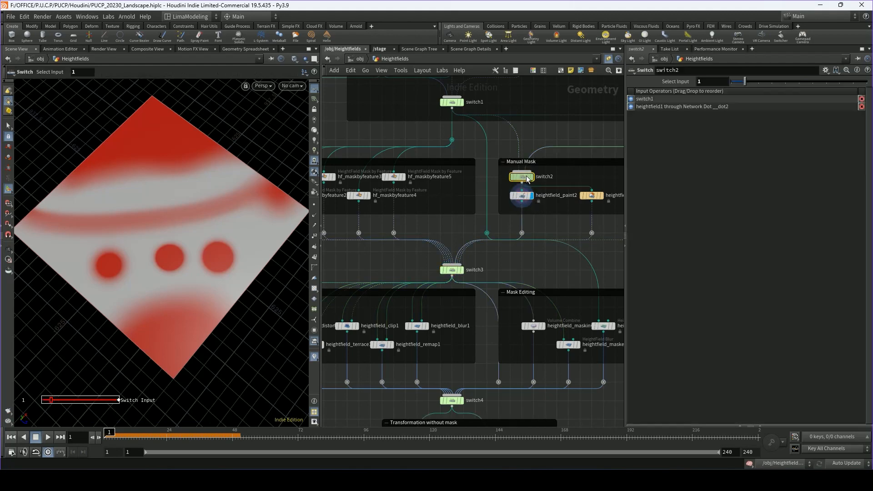
pyautogui.click(529, 177)
pyautogui.moveTo(745, 82); pyautogui.dragTo(731, 81)
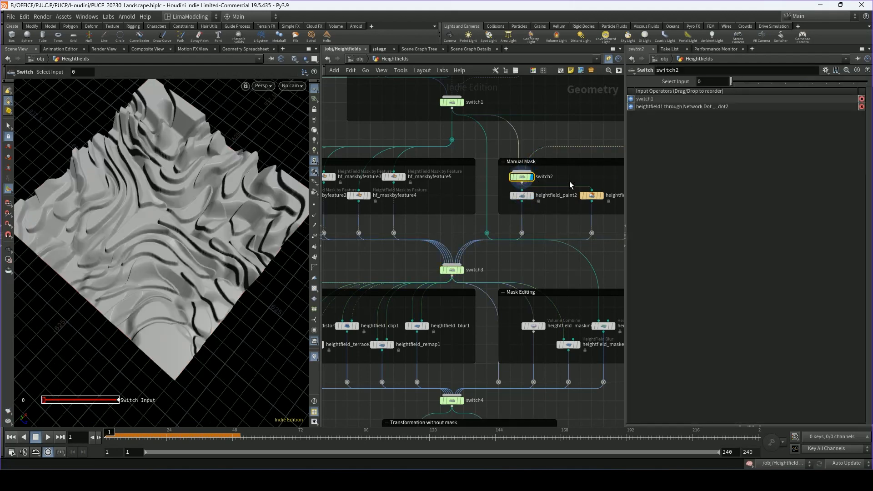
# Display heightfield_paint2 and try to recache its strokes on the deformed terrain.
pyautogui.click(525, 197)
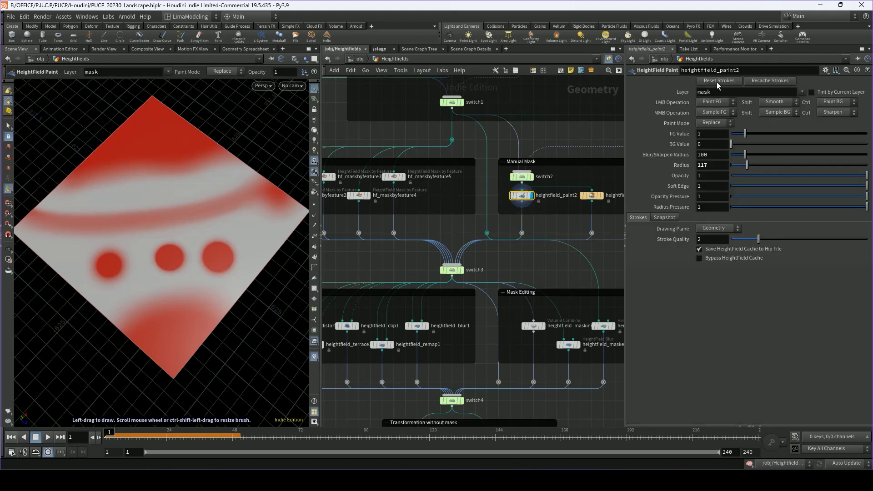
pyautogui.click(768, 82)
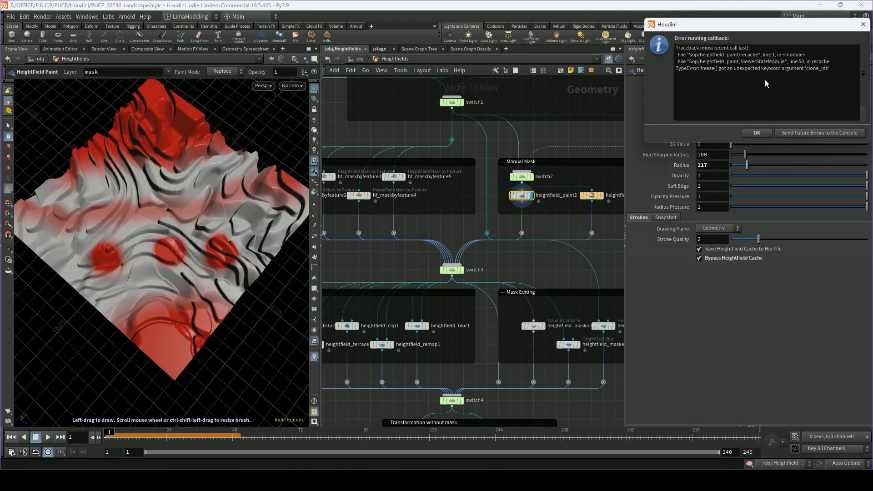
pyautogui.click(756, 133)
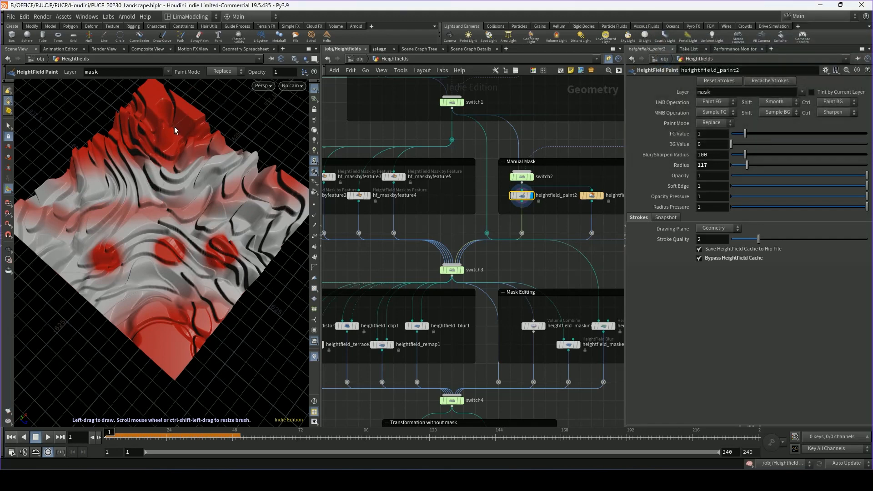
# Display switch3 and set its Select Input to 0 for the hf_maskbyfeature1 mask.
pyautogui.click(446, 273)
pyautogui.keyDown('alt'); pyautogui.moveTo(189, 284); pyautogui.dragTo(184, 257); pyautogui.keyUp('alt')
pyautogui.moveTo(787, 82); pyautogui.dragTo(737, 90)
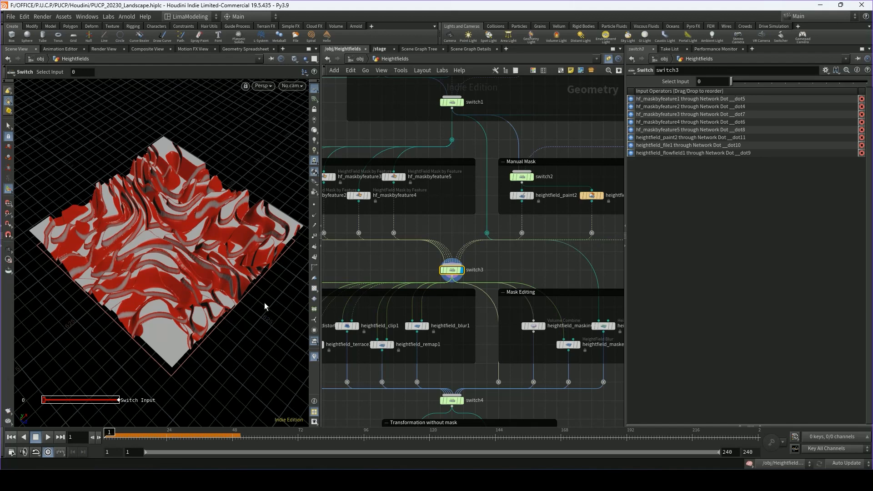
# Examine the Mask by Features group and the paired inputs on the Adittional Deformation w/Mask nodes.
pyautogui.moveTo(385, 261); pyautogui.dragTo(497, 268, button='middle')
pyautogui.scroll(2, 369, 186)
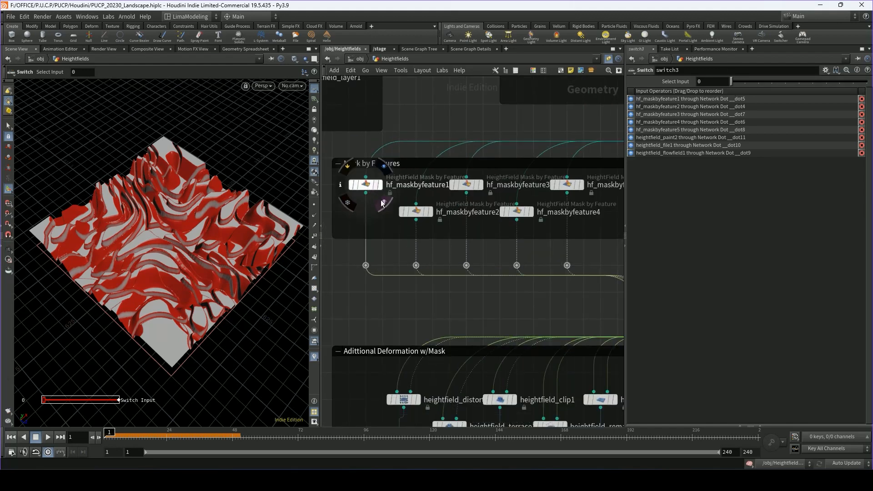
pyautogui.moveTo(532, 299); pyautogui.dragTo(469, 210, button='middle')
pyautogui.scroll(-2, 416, 256)
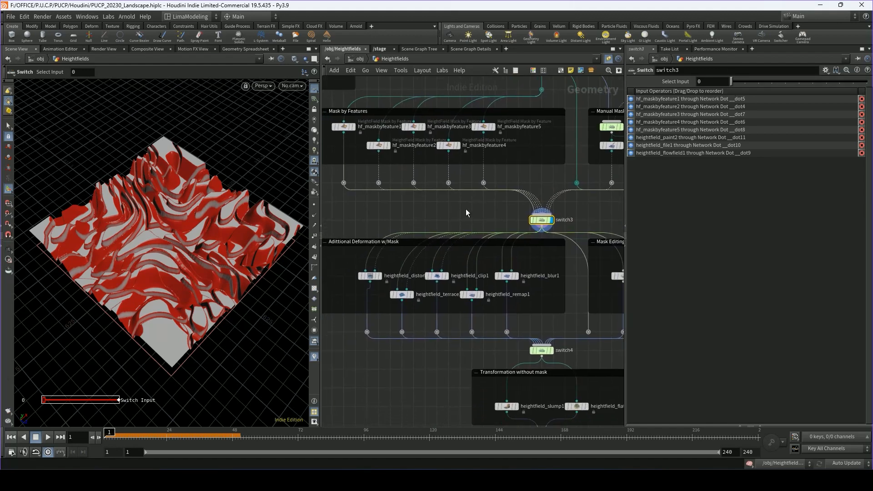
pyautogui.moveTo(413, 205); pyautogui.dragTo(427, 184, button='middle')
pyautogui.scroll(1, 428, 209)
pyautogui.scroll(1, 408, 198)
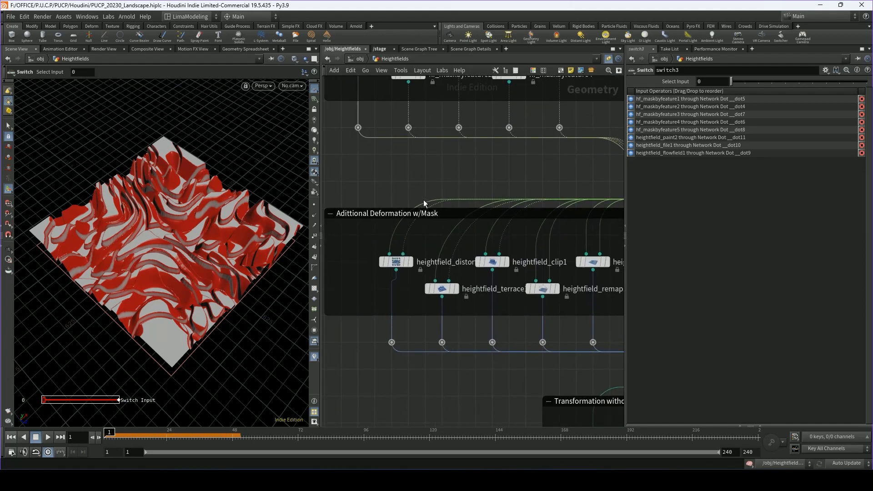
pyautogui.scroll(2, 399, 241)
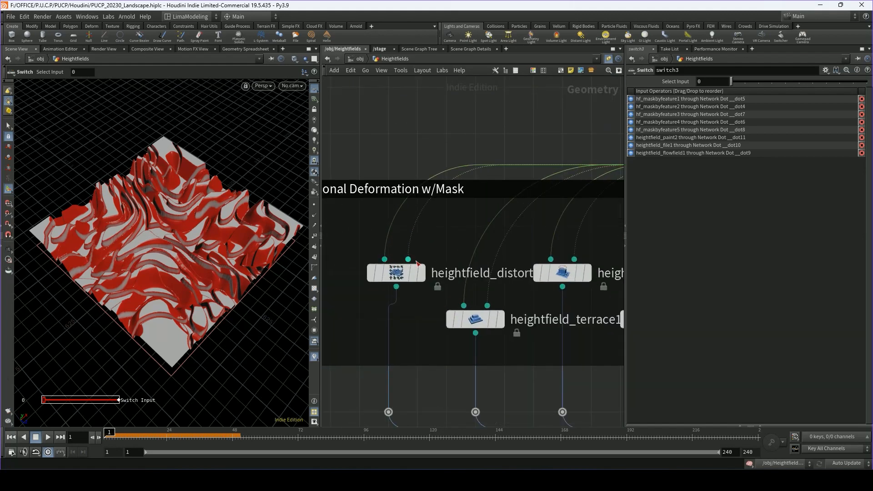
pyautogui.scroll(-3, 435, 265)
pyautogui.moveTo(464, 188); pyautogui.dragTo(445, 253, button='middle')
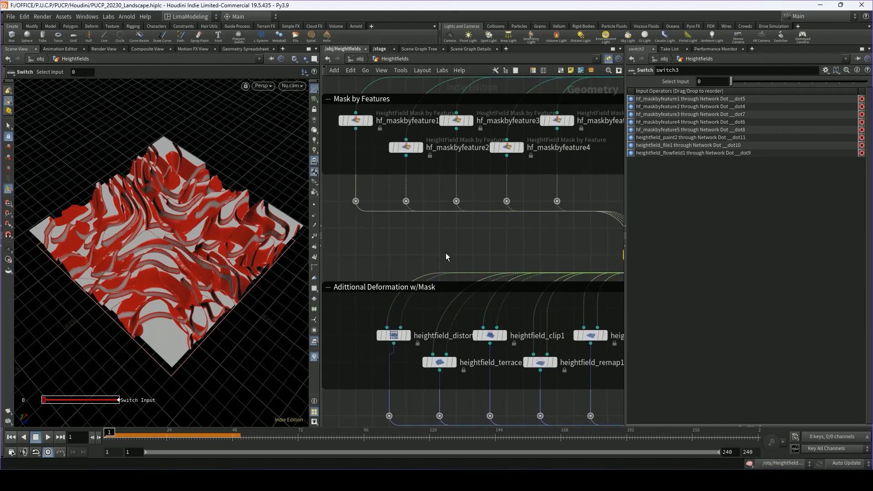
# Compare the inputs of the Deformation group's pattern and noise nodes with those of the Adittional Deformation w/Mask nodes.
pyautogui.scroll(-3, 446, 253)
pyautogui.moveTo(447, 119); pyautogui.dragTo(388, 222, button='middle')
pyautogui.scroll(5, 435, 168)
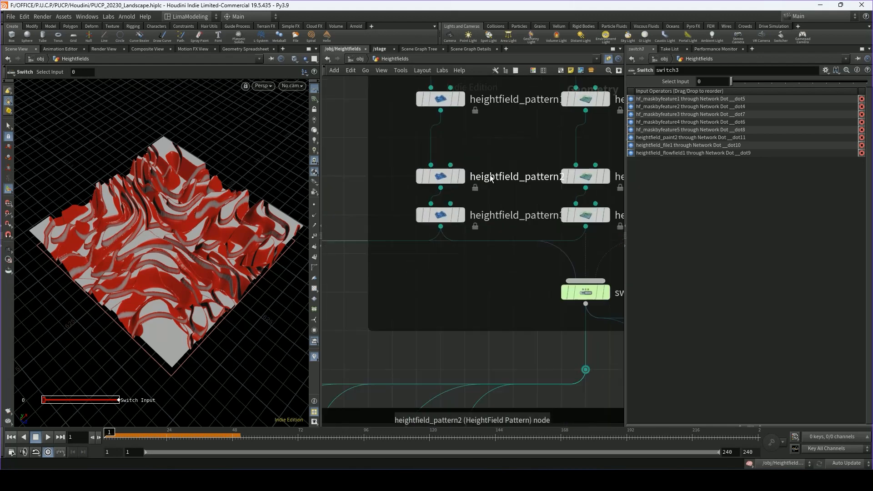
pyautogui.moveTo(425, 180); pyautogui.dragTo(356, 220, button='middle')
pyautogui.scroll(-2, 386, 226)
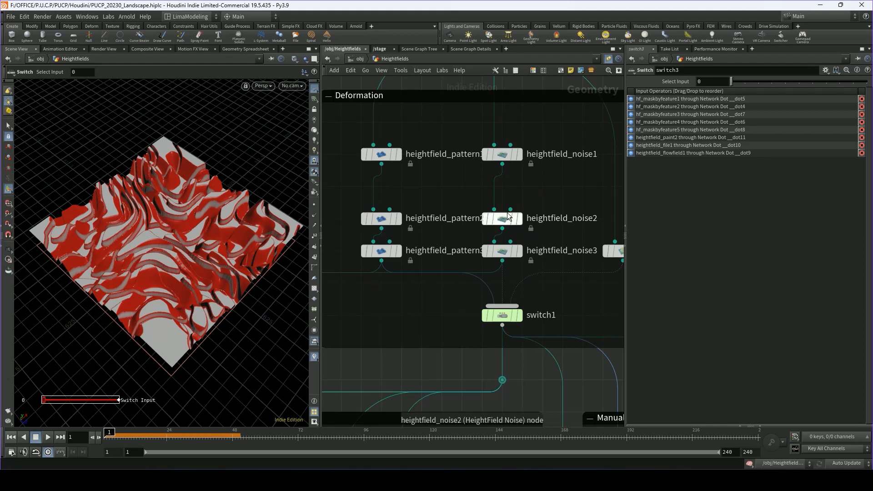
pyautogui.scroll(3, 502, 218)
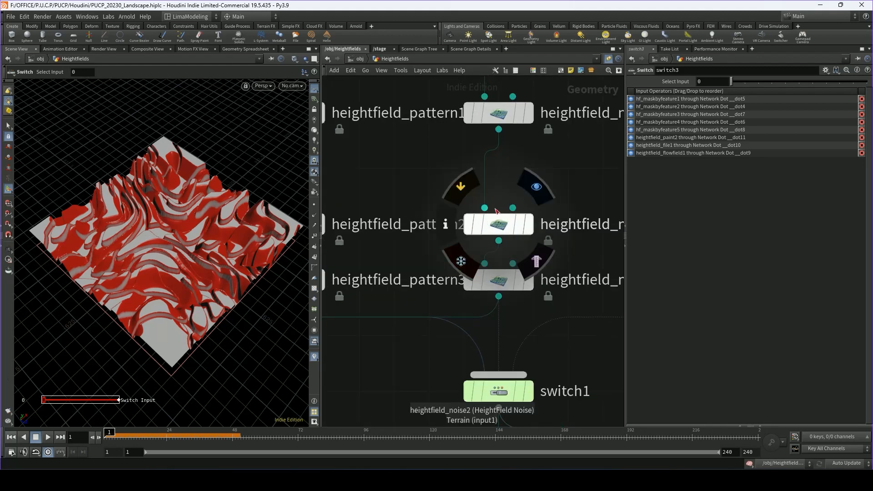
pyautogui.scroll(-6, 442, 201)
pyautogui.scroll(6, 502, 203)
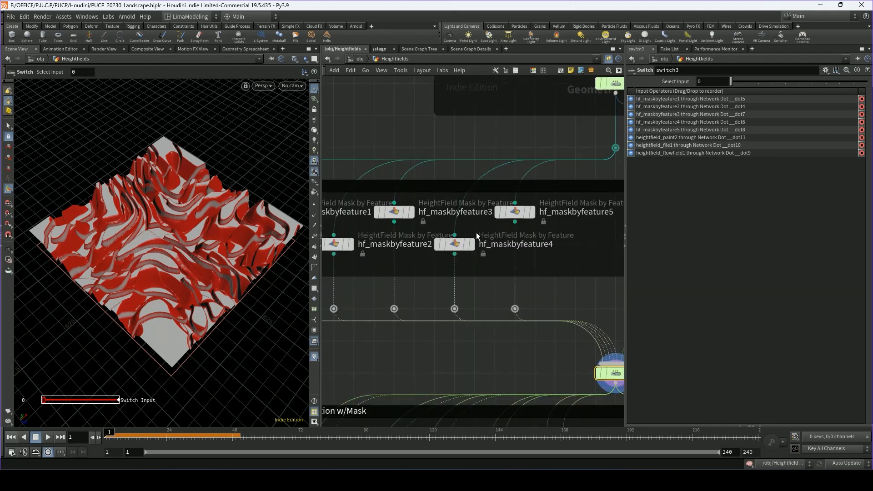
pyautogui.scroll(-4, 476, 233)
pyautogui.moveTo(527, 230); pyautogui.dragTo(322, 224, button='middle')
pyautogui.moveTo(516, 247); pyautogui.dragTo(564, 205, button='middle')
pyautogui.scroll(2, 517, 201)
pyautogui.moveTo(365, 246); pyautogui.dragTo(564, 192, button='middle')
pyautogui.moveTo(424, 272); pyautogui.dragTo(475, 236, button='middle')
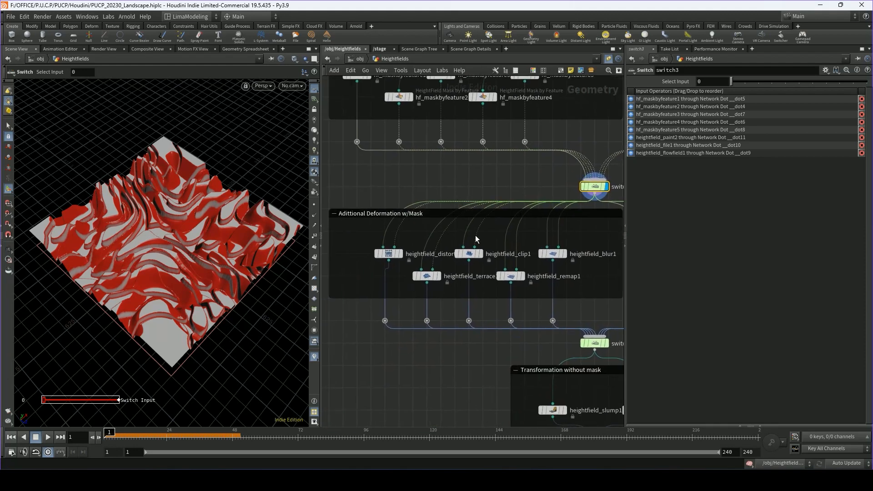
# Move the switch3 node directly above heightfield_distort1 to trace its two connections to the node's inputs.
pyautogui.scroll(2, 475, 236)
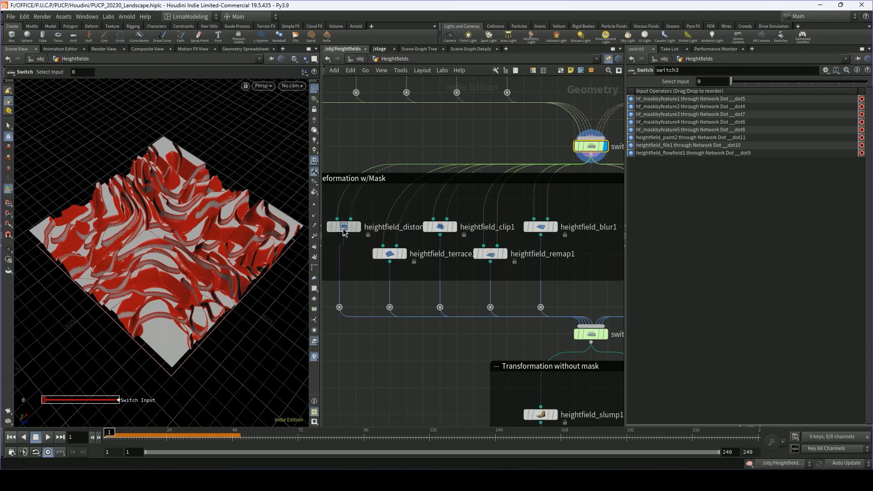
pyautogui.scroll(2, 345, 229)
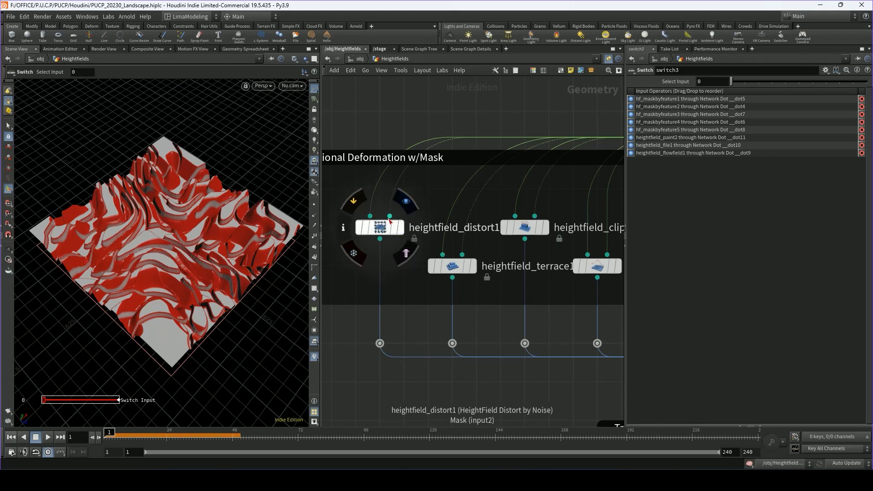
pyautogui.scroll(-2, 382, 224)
pyautogui.moveTo(422, 152); pyautogui.dragTo(388, 152, button='middle')
pyautogui.moveTo(599, 152); pyautogui.dragTo(347, 148, button='middle')
pyautogui.scroll(2, 387, 131)
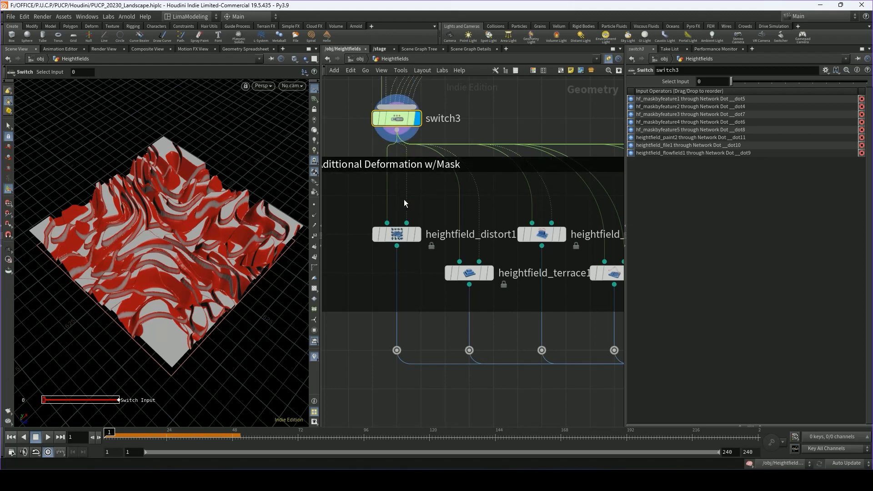
# Reposition switch3 above the middle of the Adittional Deformation w/Mask group.
pyautogui.moveTo(402, 120)
pyautogui.scroll(-3, 407, 224)
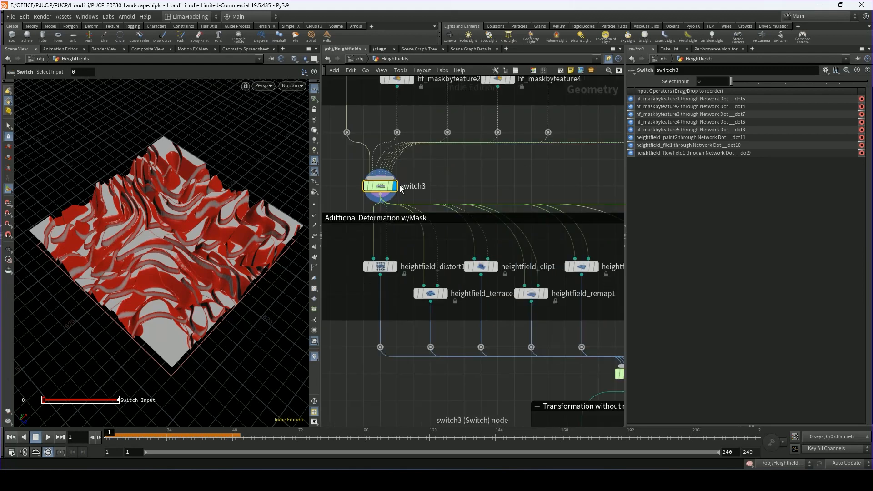
pyautogui.moveTo(374, 185); pyautogui.dragTo(545, 178)
pyautogui.scroll(-3, 533, 180)
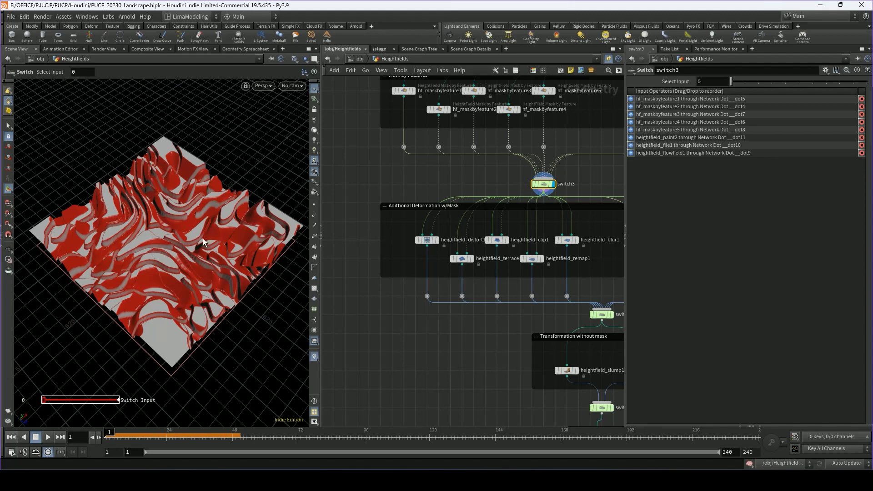
# Display heightfield_distort1 and try its Amplitude at 0, finishing at 1000.
pyautogui.scroll(5, 452, 242)
pyautogui.moveTo(442, 237)
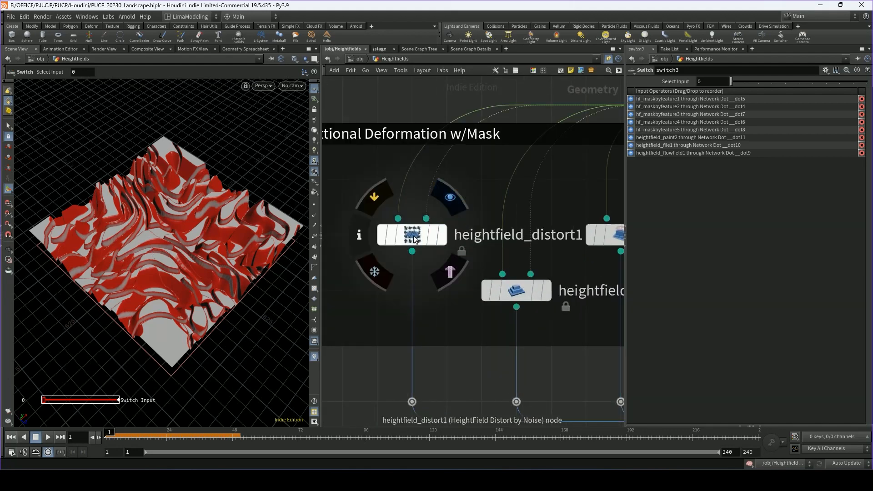
pyautogui.click(441, 235)
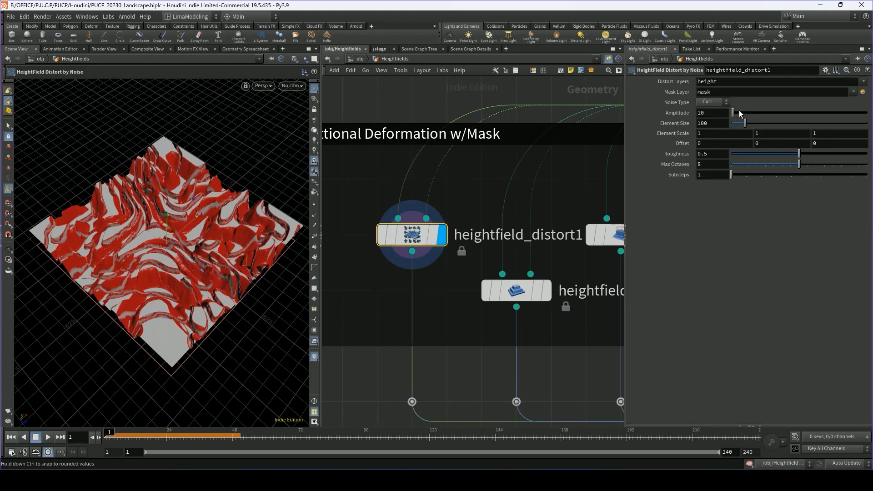
pyautogui.moveTo(733, 114); pyautogui.dragTo(731, 116)
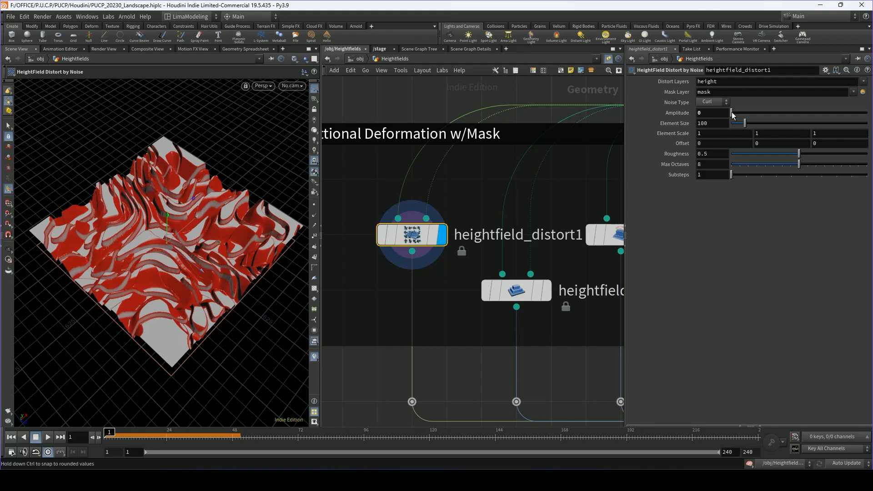
pyautogui.moveTo(731, 111); pyautogui.dragTo(867, 117)
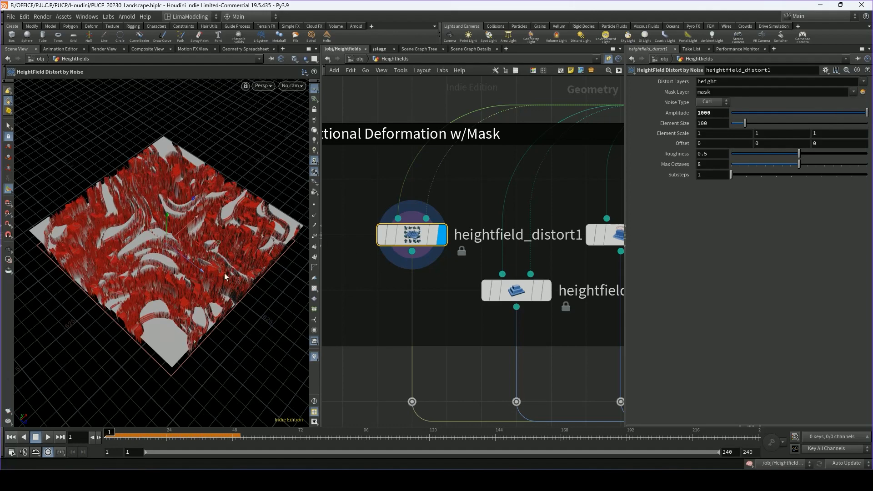
pyautogui.keyDown('alt'); pyautogui.moveTo(179, 291); pyautogui.dragTo(180, 250, button='right'); pyautogui.keyUp('alt')
pyautogui.moveTo(186, 252); pyautogui.dragTo(197, 251)
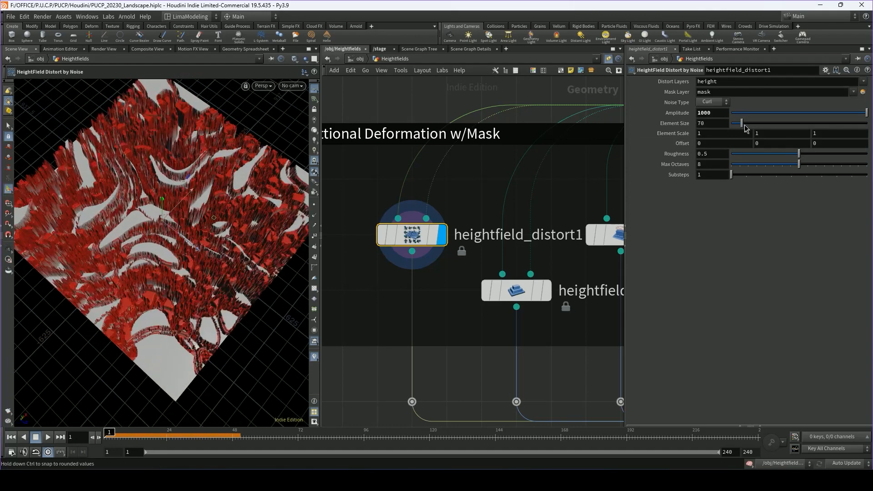
# Set heightfield_distort1's Element Size to 768 and Roughness to 0.379.
pyautogui.moveTo(745, 124); pyautogui.dragTo(835, 124)
pyautogui.moveTo(799, 156); pyautogui.dragTo(782, 160)
pyautogui.moveTo(175, 224)
pyautogui.keyDown('alt'); pyautogui.mouseDown()
pyautogui.moveTo(179, 242)
pyautogui.moveTo(180, 216)
pyautogui.mouseUp(); pyautogui.keyUp('alt')
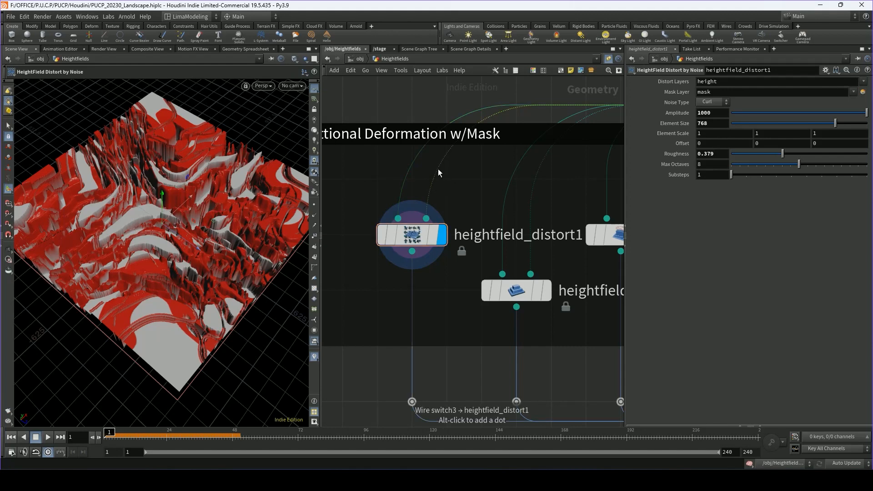
# Delete the mask input wire from switch3 to heightfield_distort1 to compare the unmasked distortion, and undo the deletion.
pyautogui.press('Delete')
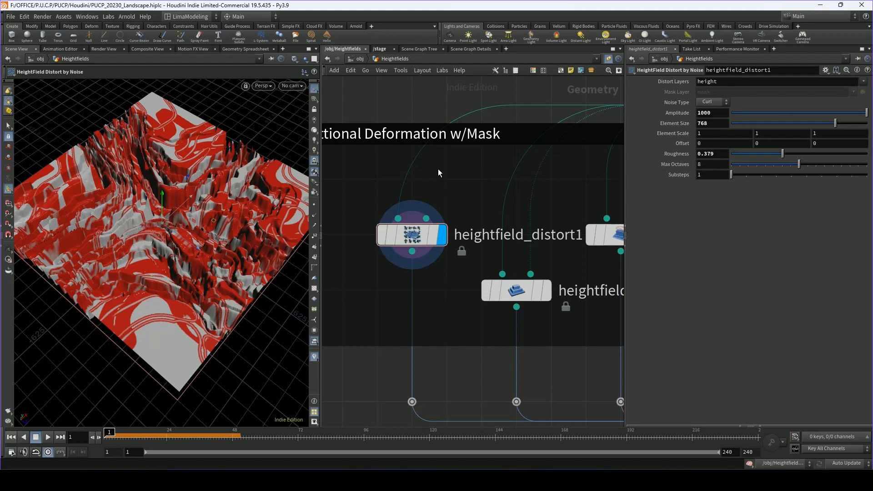
pyautogui.hotkey('ctrl', 'z')
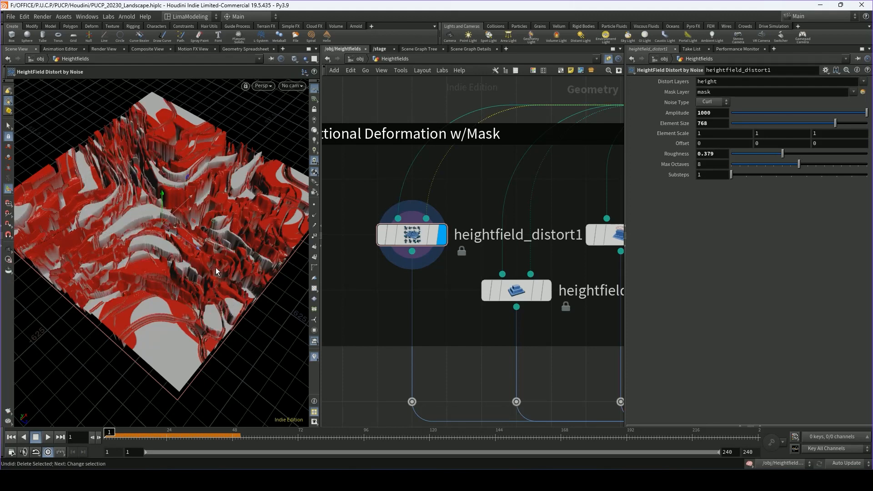
pyautogui.scroll(3, 223, 247)
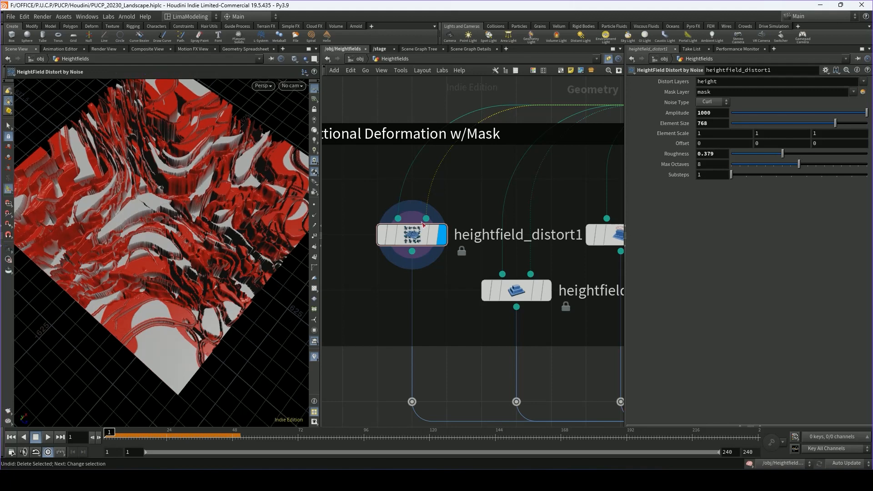
# Review switch3's Select Input and input list, and inspect the masked distortion on the terrain from several angles.
pyautogui.scroll(-4, 491, 229)
pyautogui.moveTo(490, 228); pyautogui.dragTo(385, 257, button='middle')
pyautogui.click(511, 177)
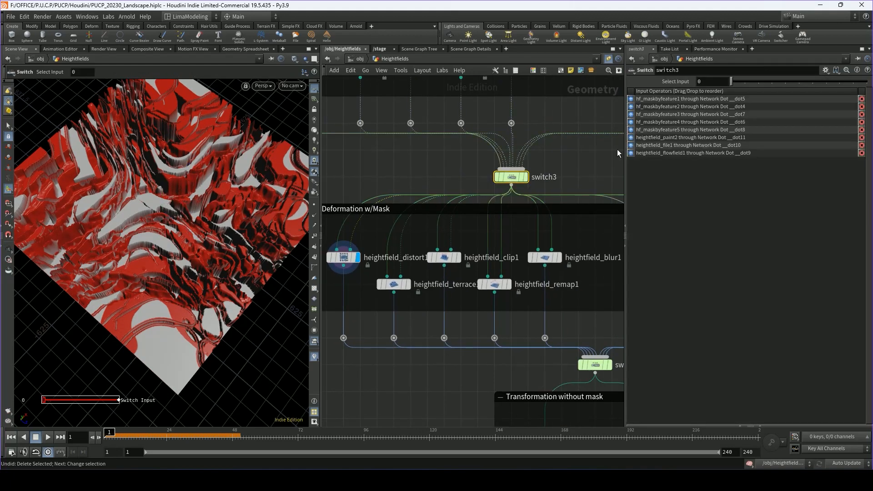
pyautogui.moveTo(732, 82)
pyautogui.mouseDown()
pyautogui.moveTo(825, 83)
pyautogui.moveTo(731, 82)
pyautogui.mouseUp()
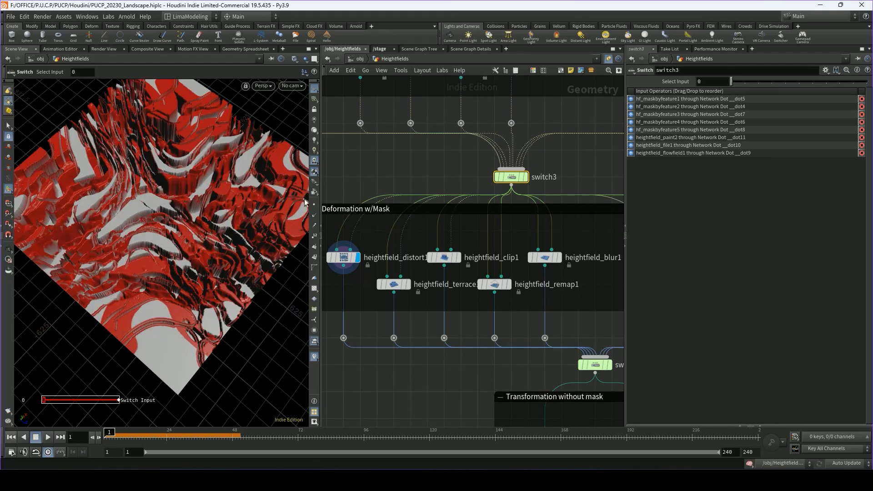
pyautogui.moveTo(170, 273)
pyautogui.keyDown('alt'); pyautogui.mouseDown()
pyautogui.moveTo(184, 234)
pyautogui.moveTo(175, 273)
pyautogui.moveTo(169, 258)
pyautogui.mouseUp(); pyautogui.keyUp('alt')
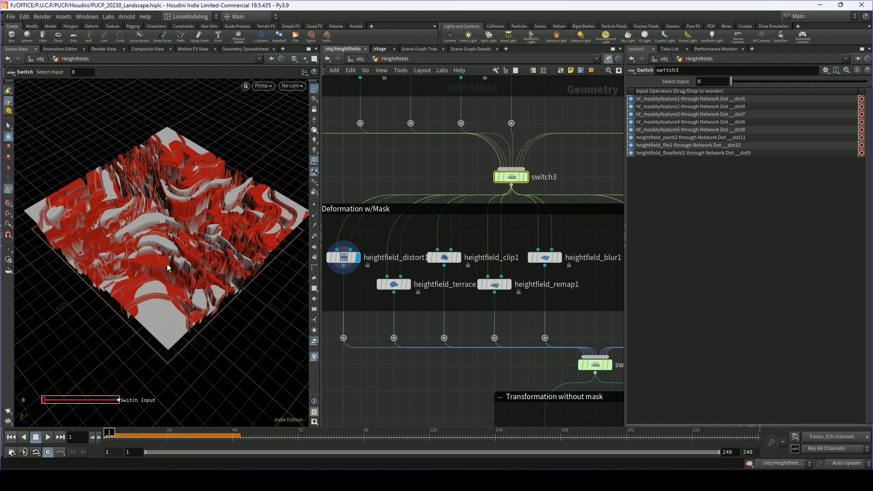
pyautogui.moveTo(167, 264)
pyautogui.keyDown('alt'); pyautogui.mouseDown()
pyautogui.moveTo(166, 296)
pyautogui.moveTo(170, 271)
pyautogui.moveTo(175, 277)
pyautogui.mouseUp(); pyautogui.keyUp('alt')
# Examine the Noise Type options of heightfield_distort1, keeping Curl.
pyautogui.moveTo(397, 321); pyautogui.dragTo(394, 312, button='middle')
pyautogui.scroll(2, 384, 277)
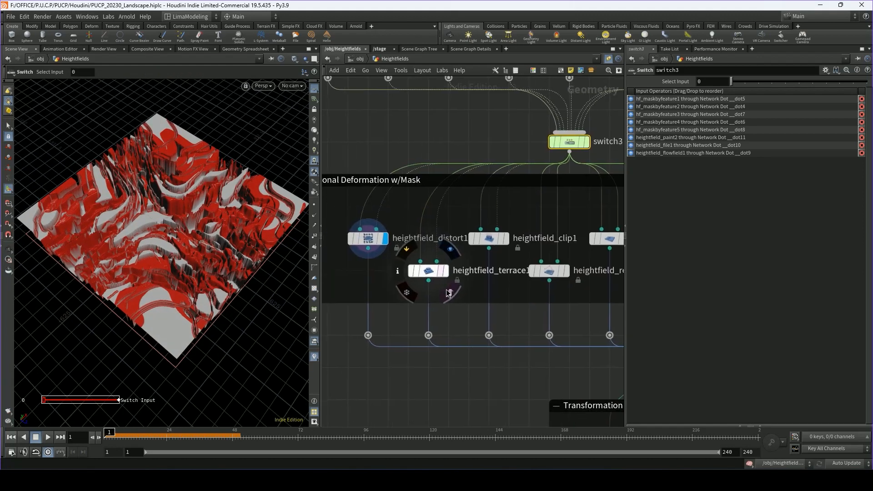
pyautogui.click(369, 243)
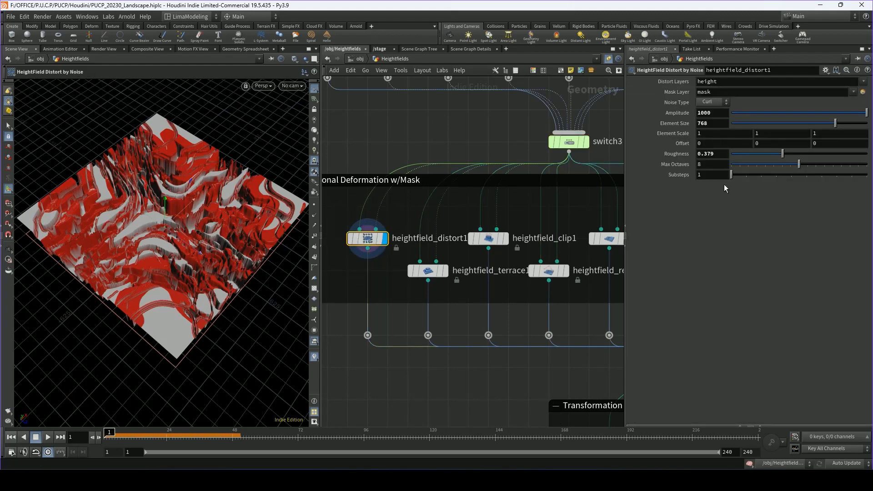
pyautogui.click(705, 103)
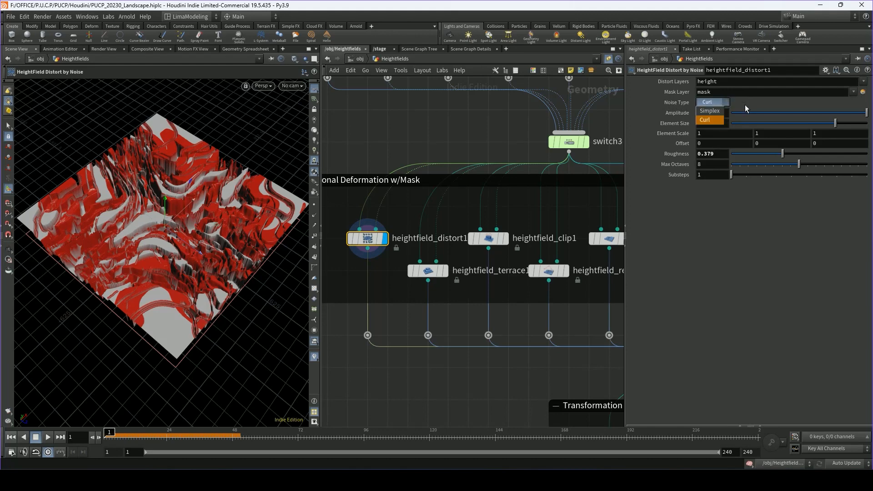
pyautogui.click(744, 105)
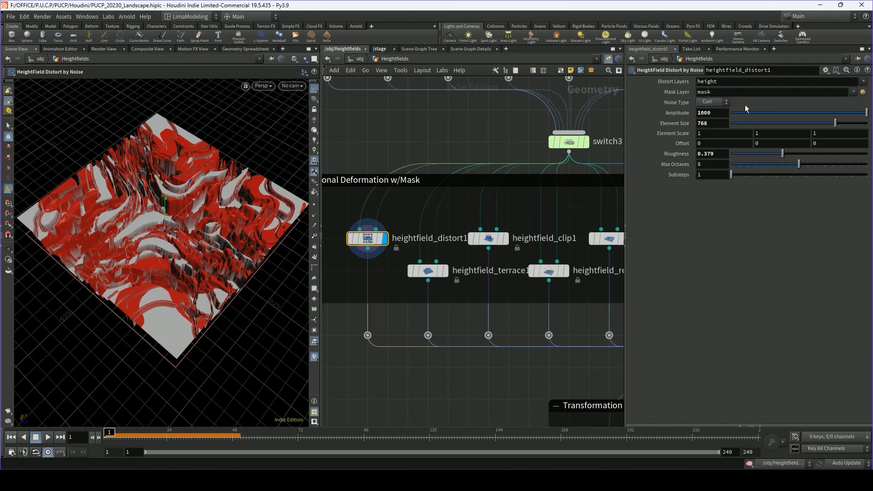
# Display heightfield_terrace1 to apply masked terracing to the terrain.
pyautogui.click(437, 273)
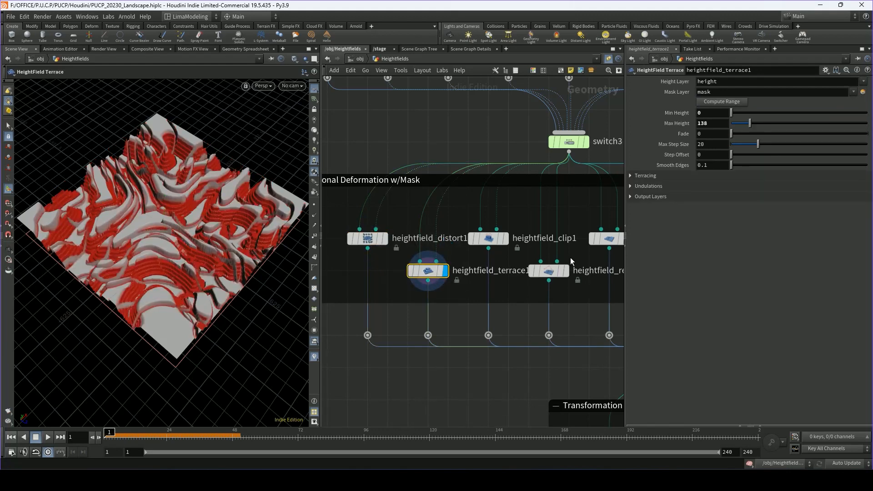
pyautogui.scroll(3, 482, 275)
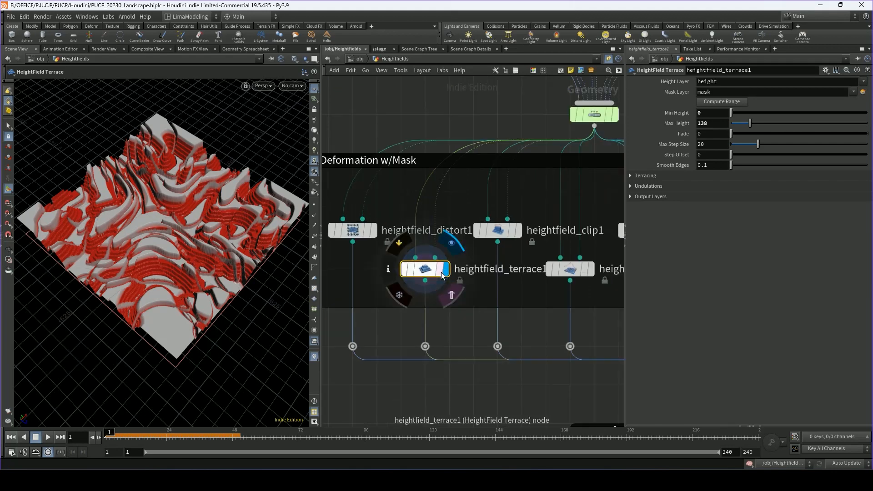
pyautogui.moveTo(471, 277); pyautogui.dragTo(493, 265, button='middle')
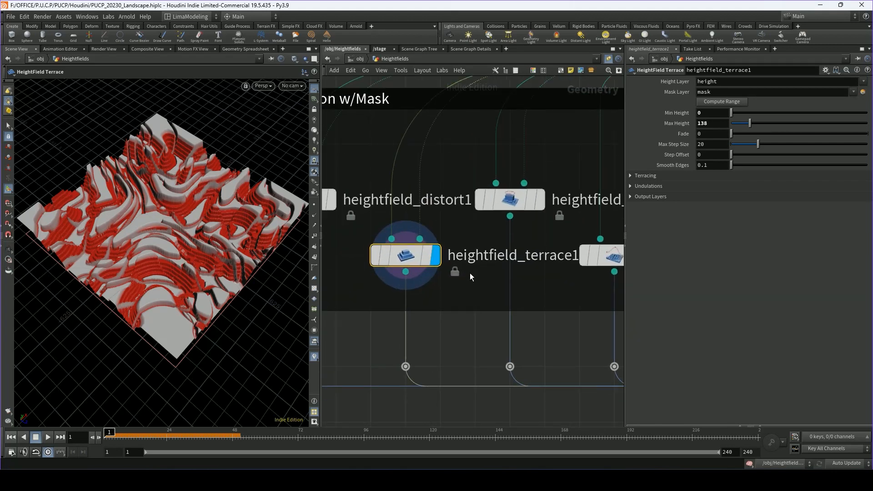
# Set the heightfield_terrace1 node's Min Height to 27, Max Height to 131 and Max Step Size to 24.2.
pyautogui.press('Escape')
pyautogui.moveTo(236, 276); pyautogui.dragTo(179, 270)
pyautogui.scroll(2, 178, 270)
pyautogui.press('Escape')
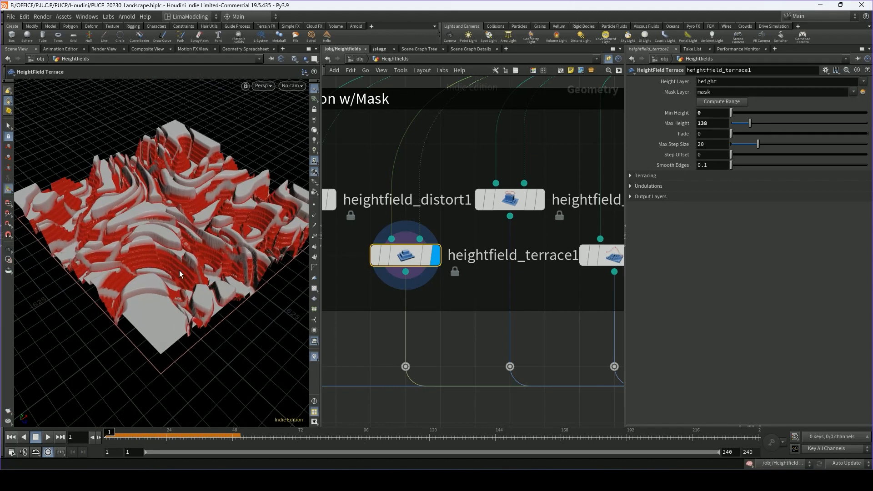
pyautogui.scroll(2, 170, 269)
pyautogui.keyDown('alt'); pyautogui.moveTo(170, 269); pyautogui.dragTo(206, 241); pyautogui.keyUp('alt')
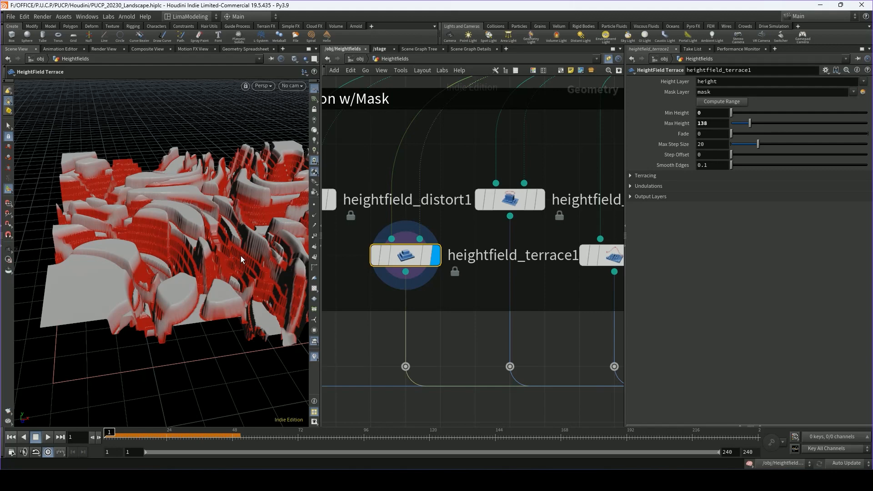
pyautogui.keyDown('alt'); pyautogui.moveTo(171, 288); pyautogui.dragTo(213, 279); pyautogui.keyUp('alt')
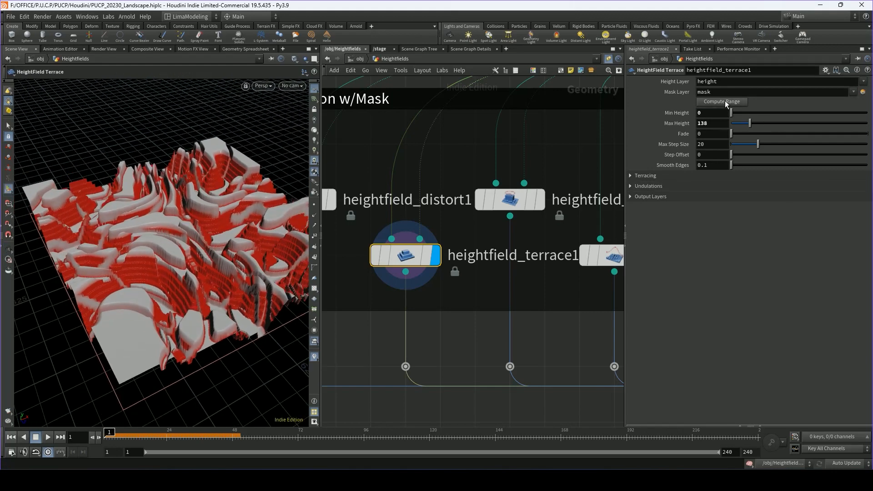
pyautogui.moveTo(750, 124); pyautogui.dragTo(736, 114)
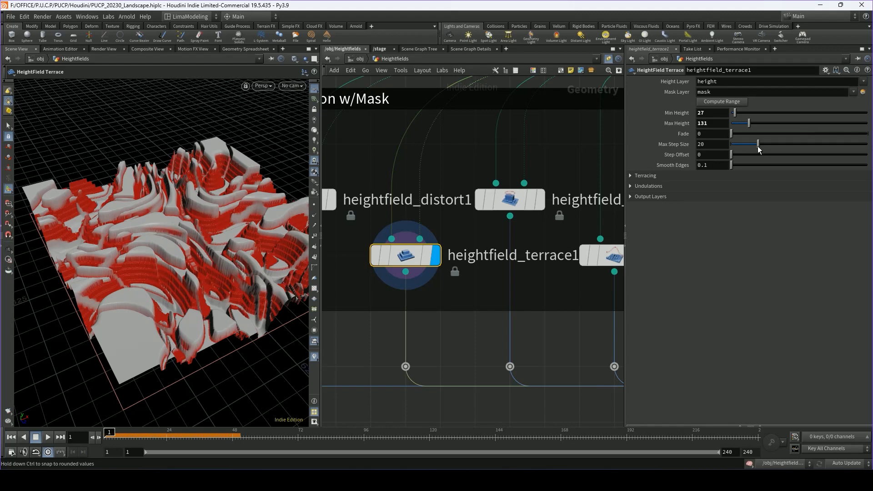
pyautogui.moveTo(759, 148)
pyautogui.mouseDown()
pyautogui.moveTo(744, 146)
pyautogui.moveTo(779, 147)
pyautogui.moveTo(765, 147)
pyautogui.mouseUp()
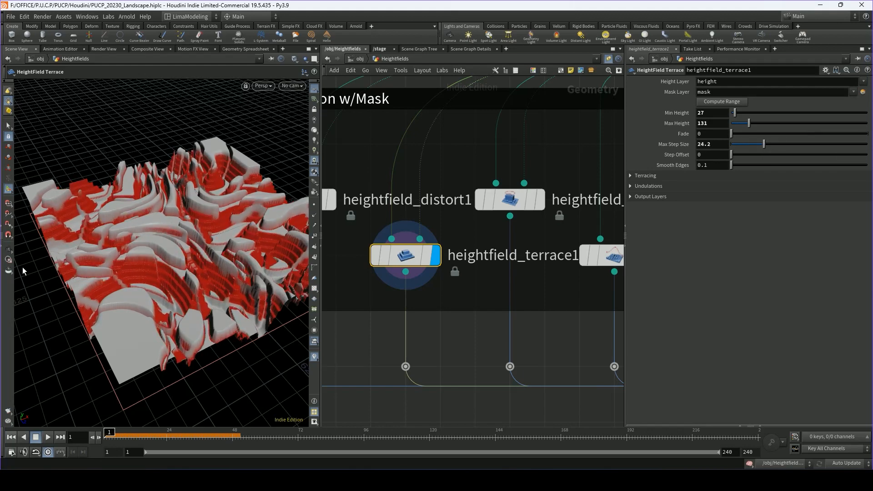
# Inspect the list of mask inputs and the selected input on the switch3 node.
pyautogui.scroll(-3, 480, 270)
pyautogui.moveTo(518, 169); pyautogui.dragTo(429, 196, button='middle')
pyautogui.click(474, 182)
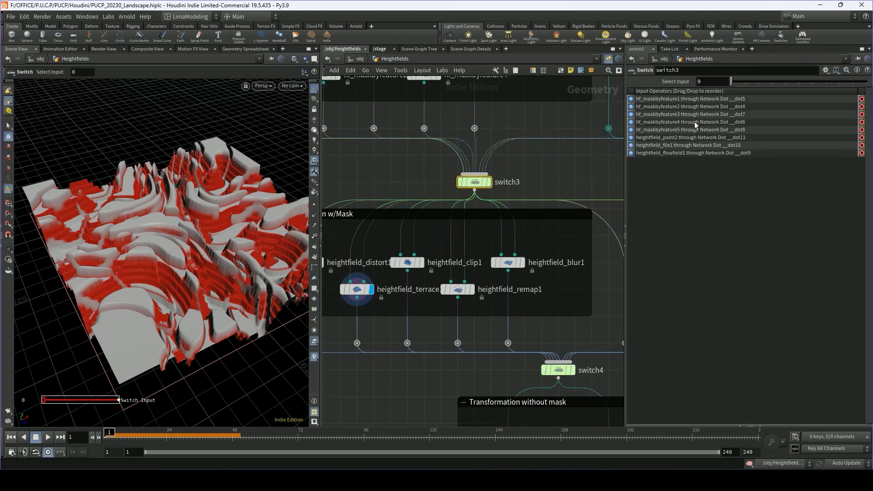
pyautogui.moveTo(733, 82)
pyautogui.mouseDown()
pyautogui.moveTo(782, 82)
pyautogui.moveTo(730, 82)
pyautogui.mouseUp()
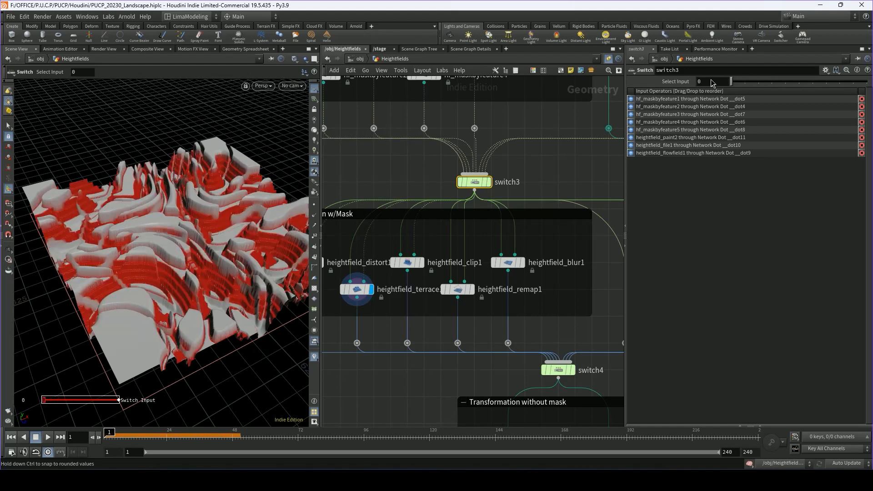
# Display the heightfield_clip1 node, compute its range and set its Max Clip to 84.
pyautogui.moveTo(437, 322); pyautogui.dragTo(474, 314, button='middle')
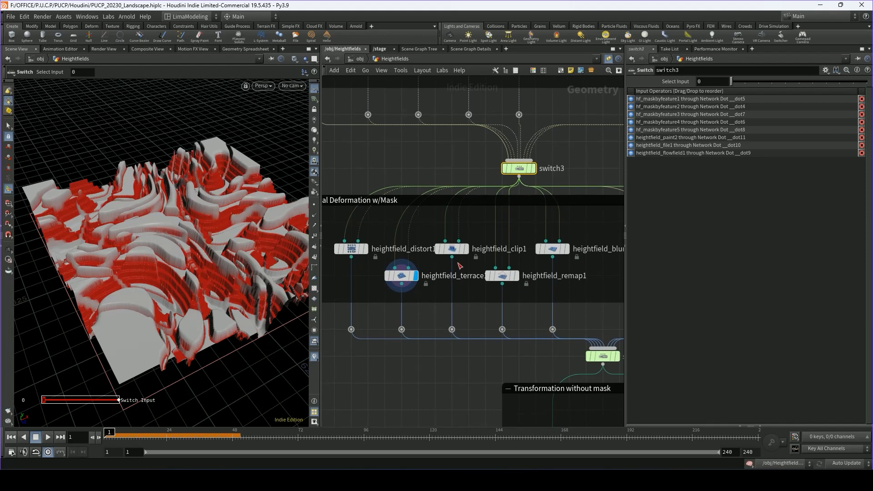
pyautogui.click(465, 250)
pyautogui.click(454, 252)
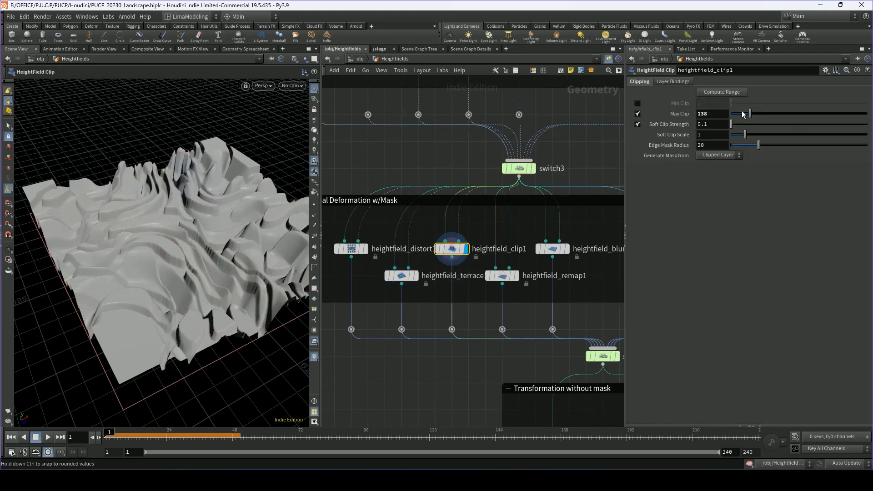
pyautogui.click(726, 93)
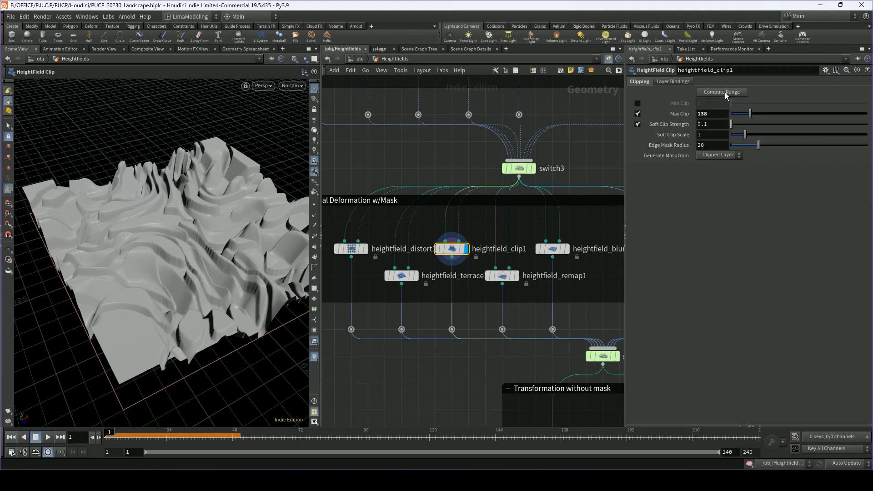
pyautogui.moveTo(749, 116); pyautogui.dragTo(721, 112)
pyautogui.keyDown('alt'); pyautogui.moveTo(273, 250); pyautogui.dragTo(279, 228); pyautogui.keyUp('alt')
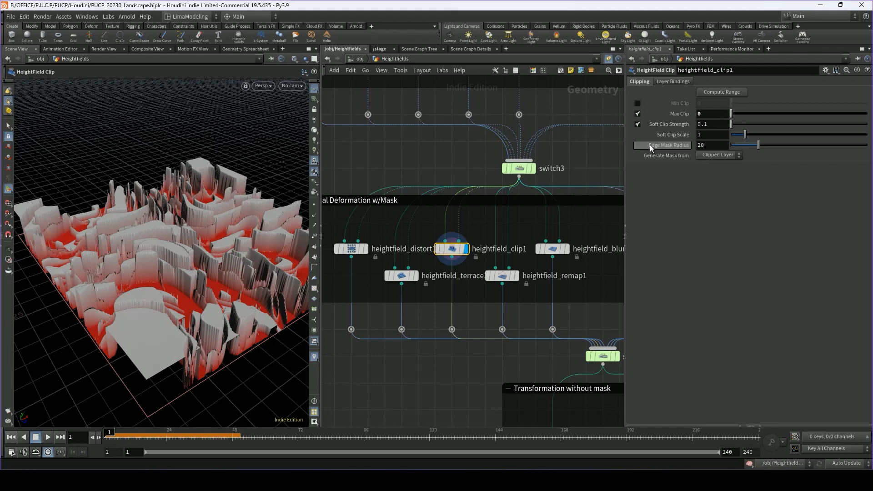
pyautogui.moveTo(731, 124)
pyautogui.mouseDown()
pyautogui.moveTo(768, 129)
pyautogui.moveTo(731, 126)
pyautogui.moveTo(743, 114)
pyautogui.mouseUp()
pyautogui.keyDown('alt'); pyautogui.moveTo(223, 227); pyautogui.dragTo(180, 219); pyautogui.keyUp('alt')
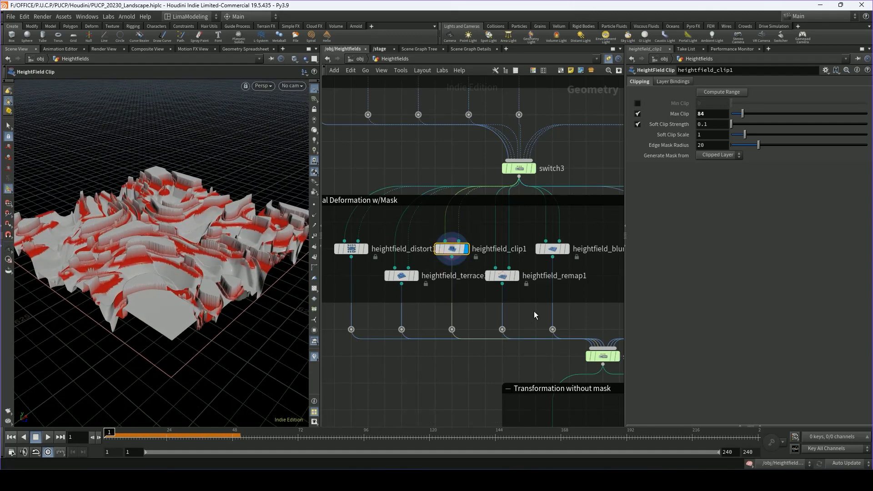
# Display the heightfield_remap1 node's result and open its parameters.
pyautogui.moveTo(533, 311); pyautogui.dragTo(492, 302, button='middle')
pyautogui.click(477, 268)
pyautogui.click(467, 270)
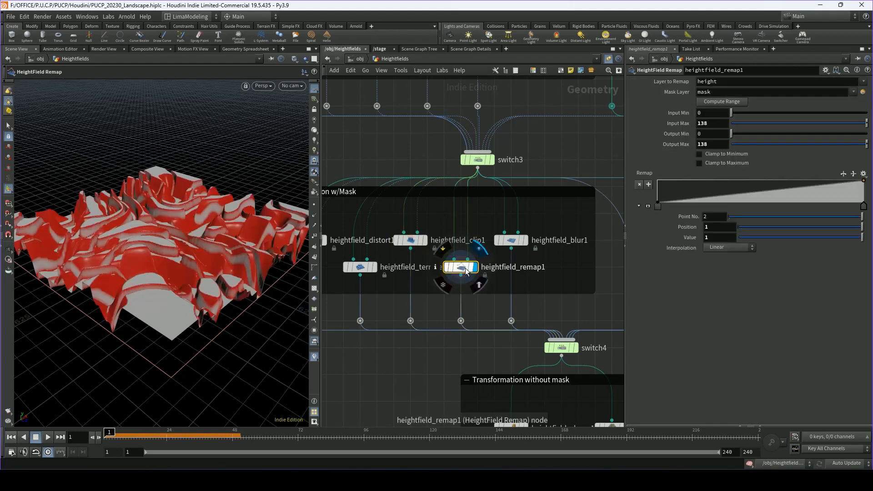
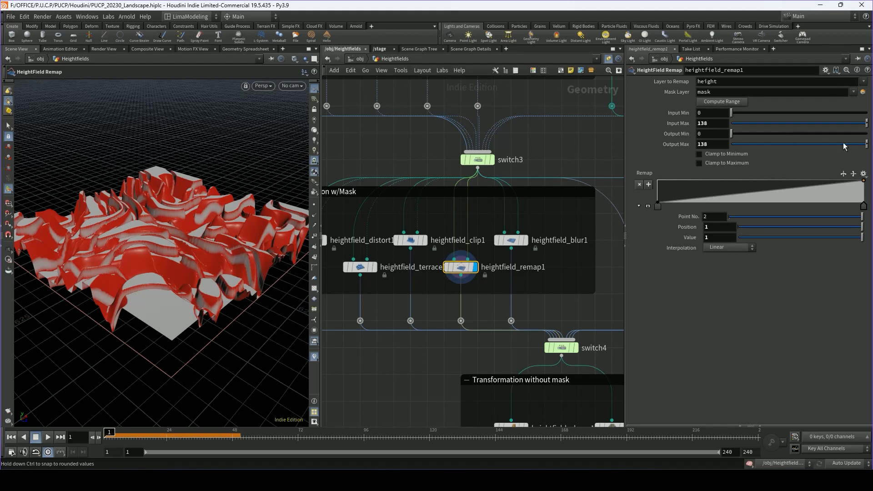
# Try an Output Max of 1 and a changed remap ramp on heightfield_remap1, undoing both changes.
pyautogui.moveTo(866, 144)
pyautogui.mouseDown()
pyautogui.moveTo(730, 143)
pyautogui.moveTo(871, 144)
pyautogui.mouseUp()
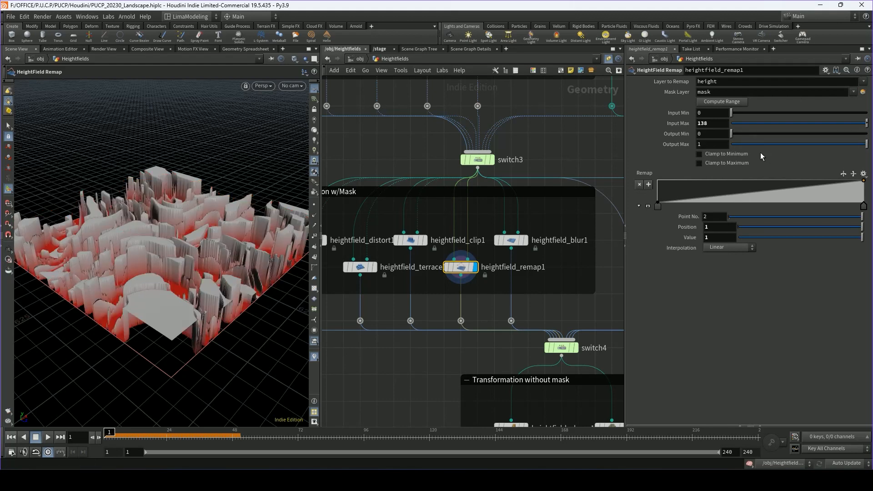
pyautogui.hotkey('ctrl', 'z')
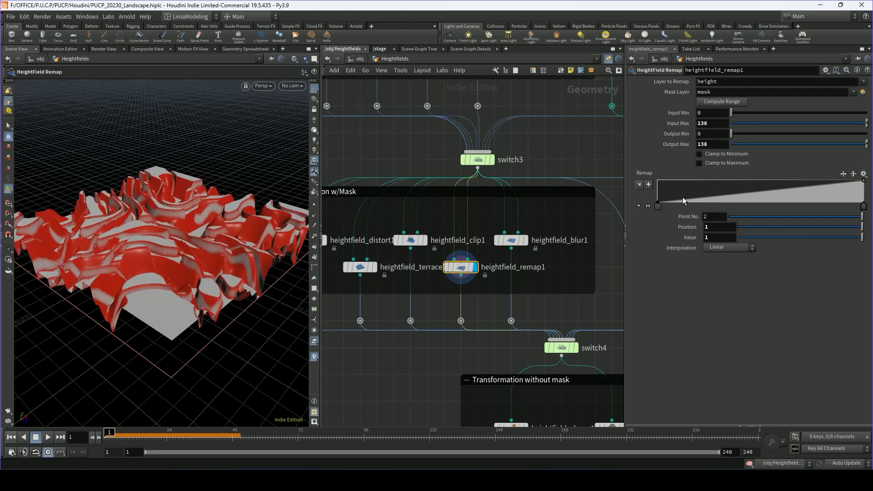
pyautogui.moveTo(751, 196); pyautogui.dragTo(773, 196)
pyautogui.hotkey('ctrl', 'z')
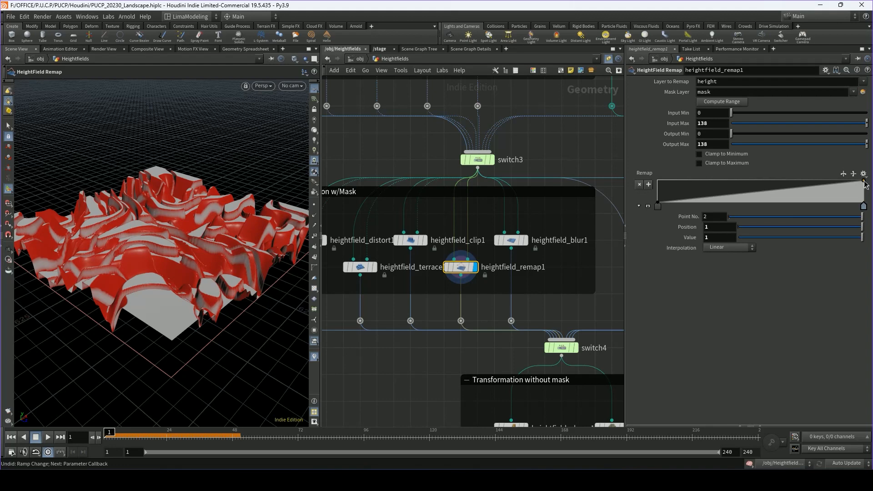
pyautogui.moveTo(865, 184)
pyautogui.mouseDown()
pyautogui.moveTo(868, 200)
pyautogui.moveTo(865, 180)
pyautogui.mouseUp()
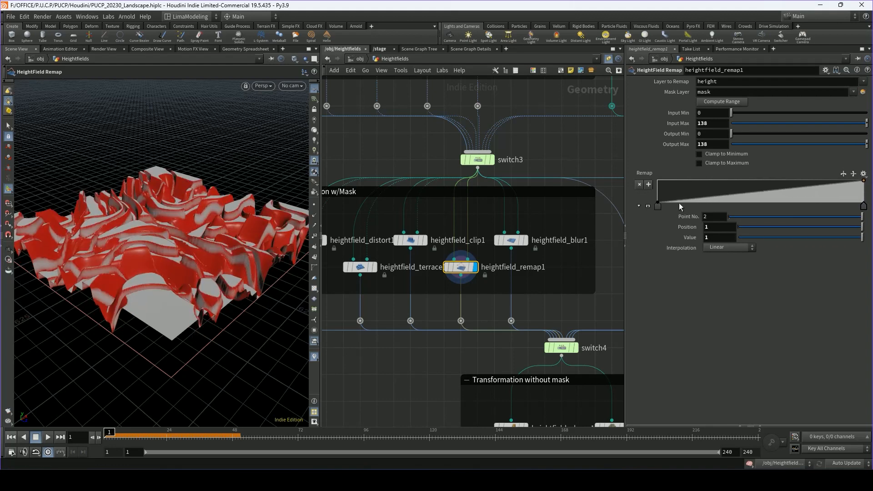
pyautogui.moveTo(657, 202)
pyautogui.mouseDown()
pyautogui.moveTo(658, 167)
pyautogui.moveTo(657, 205)
pyautogui.mouseUp()
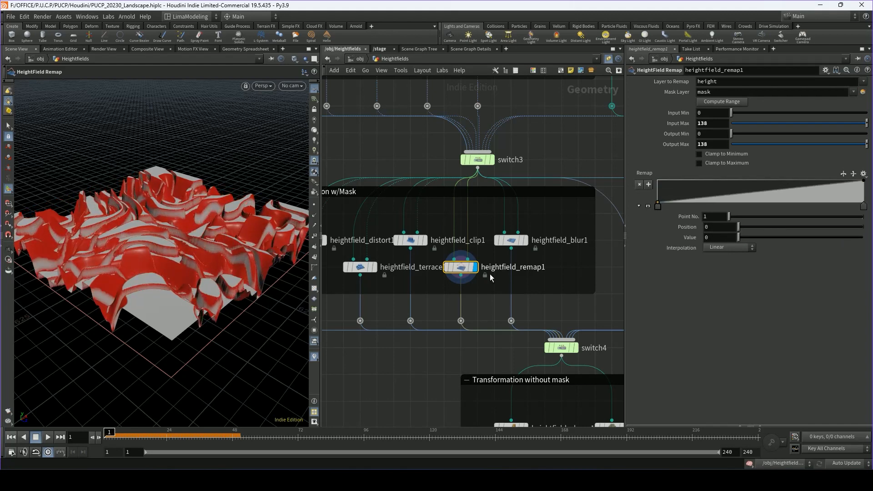
# Display the heightfield_blur1 node, set its Radius to 0 and examine the terrain surface up close.
pyautogui.moveTo(552, 290); pyautogui.dragTo(524, 280, button='middle')
pyautogui.moveTo(498, 240)
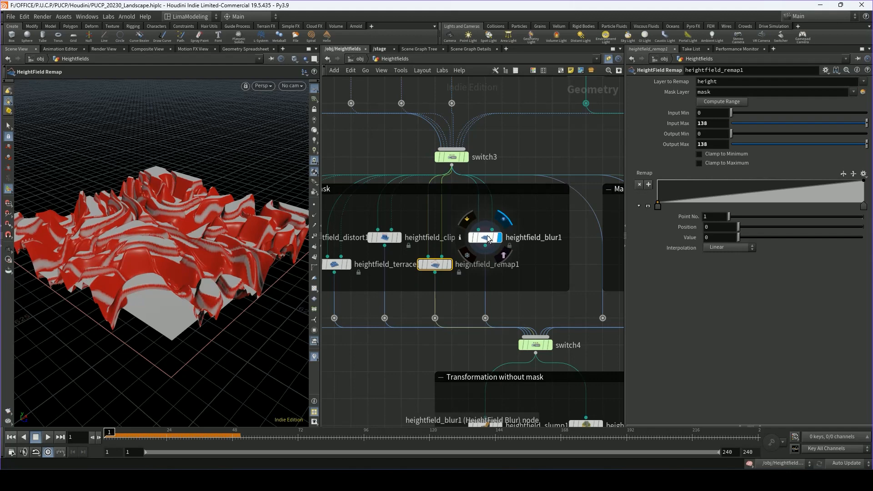
pyautogui.click(495, 241)
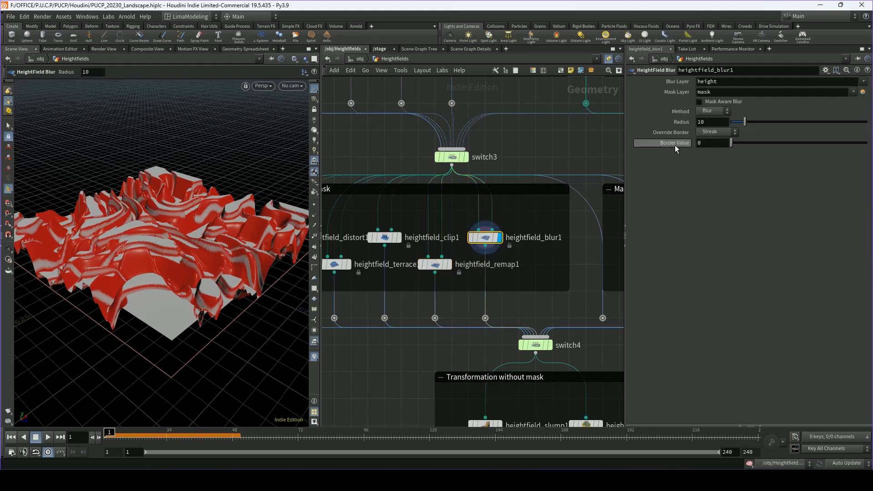
pyautogui.moveTo(743, 123); pyautogui.dragTo(729, 123)
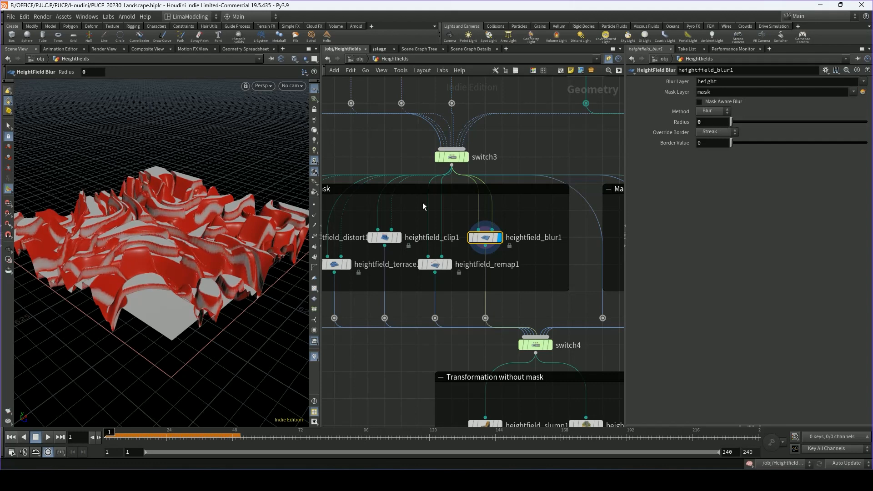
pyautogui.keyDown('alt'); pyautogui.moveTo(195, 226); pyautogui.dragTo(183, 257); pyautogui.keyUp('alt')
pyautogui.keyDown('alt'); pyautogui.moveTo(183, 257); pyautogui.dragTo(204, 259, button='right'); pyautogui.keyUp('alt')
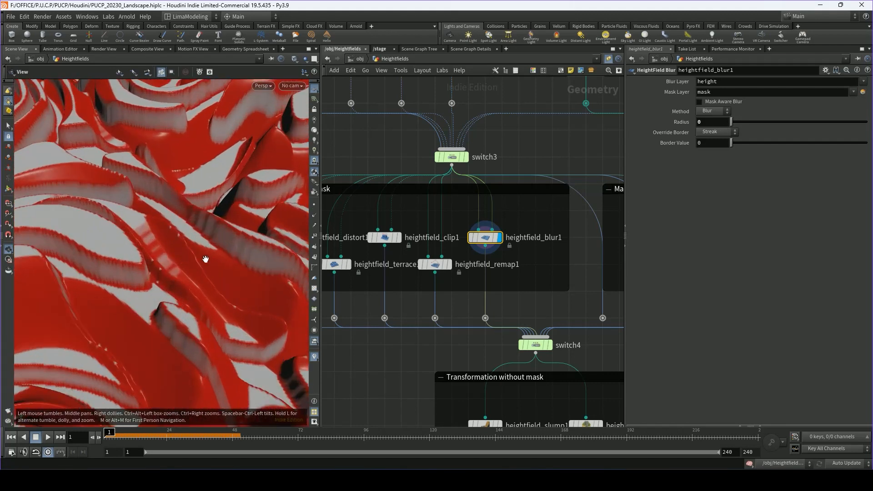
pyautogui.keyDown('alt'); pyautogui.moveTo(204, 259); pyautogui.dragTo(164, 242); pyautogui.keyUp('alt')
pyautogui.keyDown('alt'); pyautogui.moveTo(164, 242); pyautogui.dragTo(170, 255, button='right'); pyautogui.keyUp('alt')
pyautogui.keyDown('alt'); pyautogui.moveTo(169, 255); pyautogui.dragTo(183, 250); pyautogui.keyUp('alt')
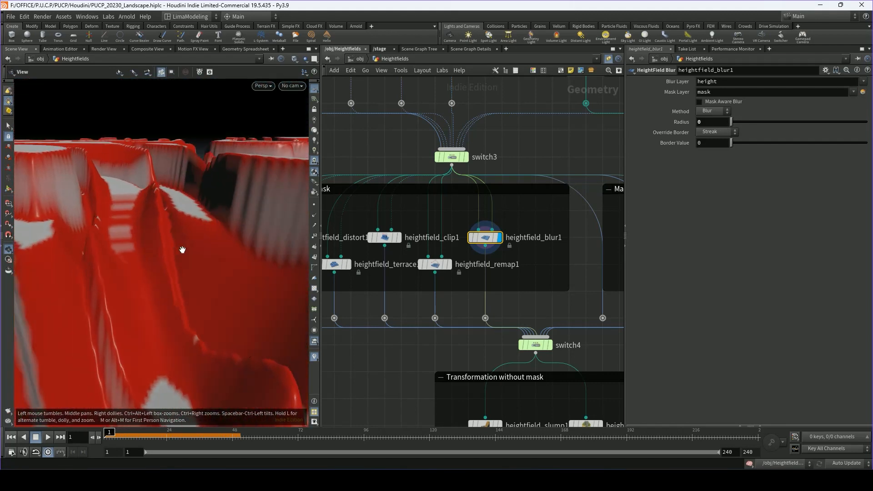
# Compare the blurred terrain at Radius 100 and 0, and set the heightfield_blur1 Radius to 12.4.
pyautogui.moveTo(731, 122); pyautogui.dragTo(868, 128)
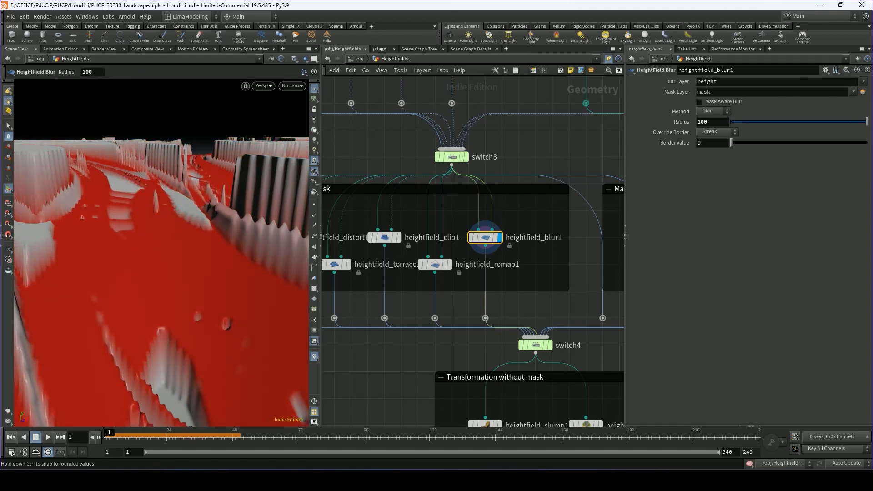
pyautogui.keyDown('alt'); pyautogui.moveTo(296, 230); pyautogui.dragTo(241, 236); pyautogui.keyUp('alt')
pyautogui.moveTo(760, 126); pyautogui.dragTo(727, 122)
pyautogui.keyDown('alt'); pyautogui.moveTo(75, 284); pyautogui.dragTo(182, 345); pyautogui.keyUp('alt')
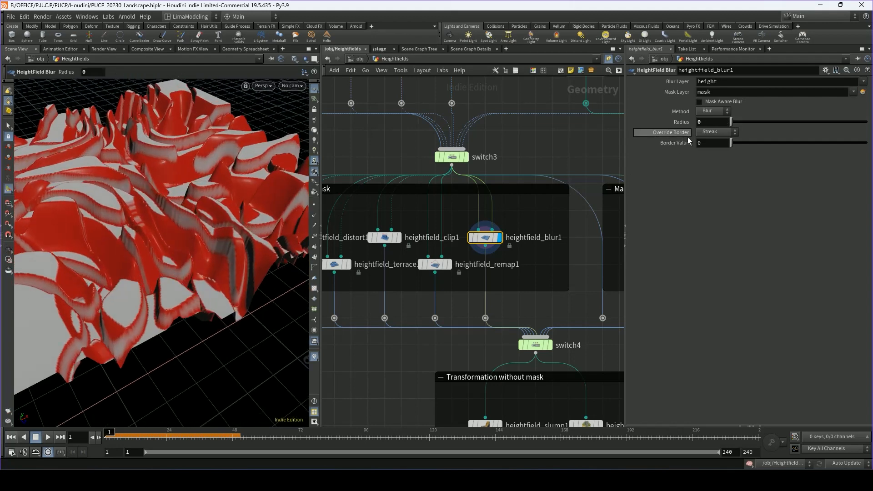
pyautogui.moveTo(732, 122)
pyautogui.mouseDown()
pyautogui.moveTo(756, 122)
pyautogui.moveTo(747, 122)
pyautogui.mouseUp()
# Compare the results of the distort, terrace, clip, remap and blur nodes by displaying each one in turn.
pyautogui.scroll(-3, 378, 271)
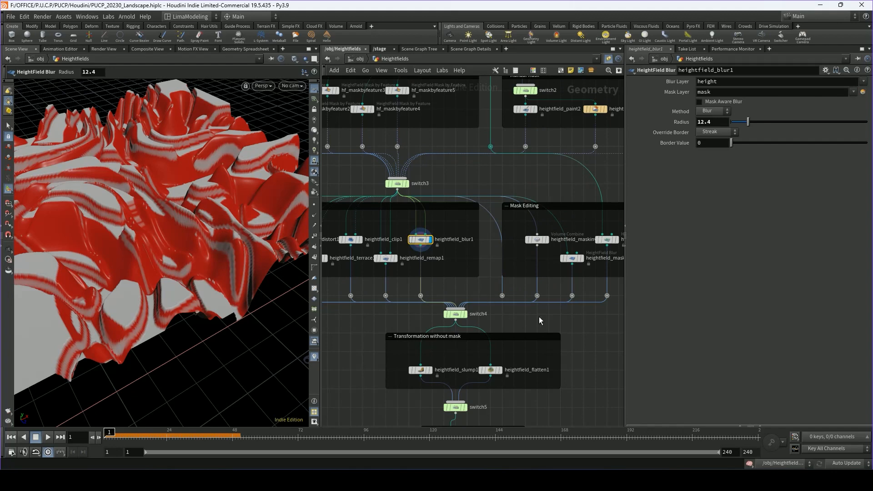
pyautogui.moveTo(539, 316); pyautogui.dragTo(514, 322, button='middle')
pyautogui.moveTo(460, 296); pyautogui.dragTo(600, 313, button='middle')
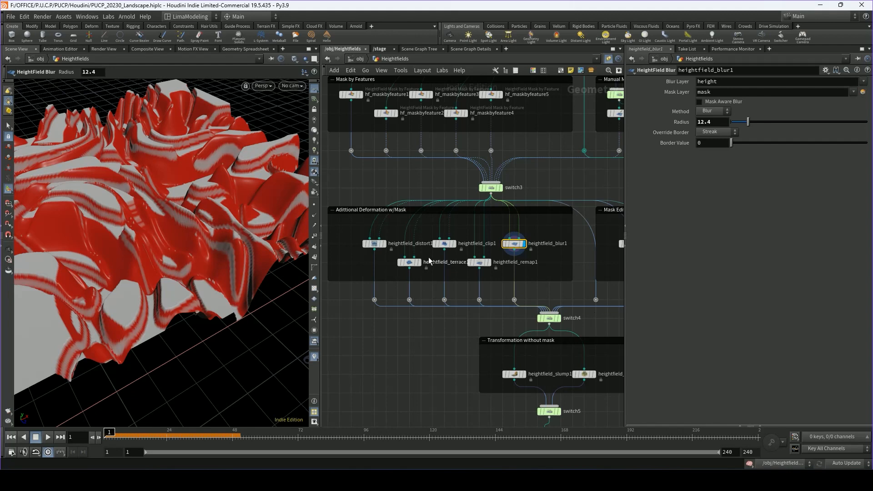
pyautogui.scroll(3, 430, 273)
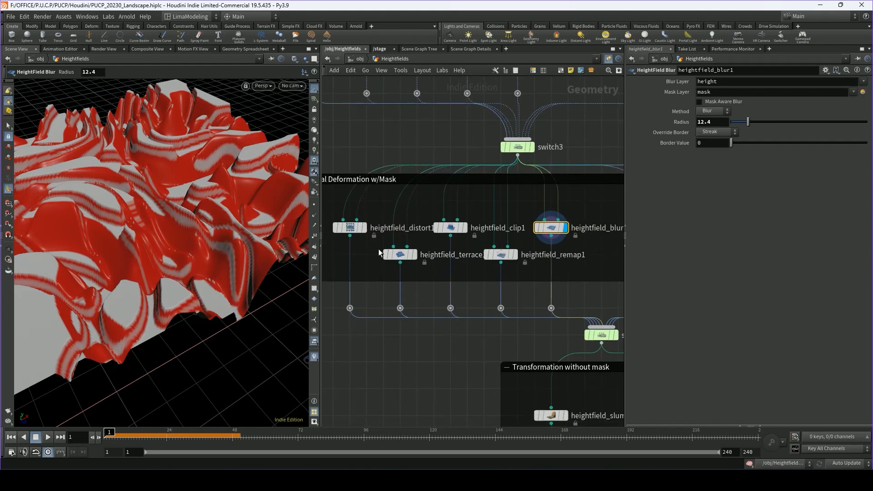
pyautogui.click(361, 227)
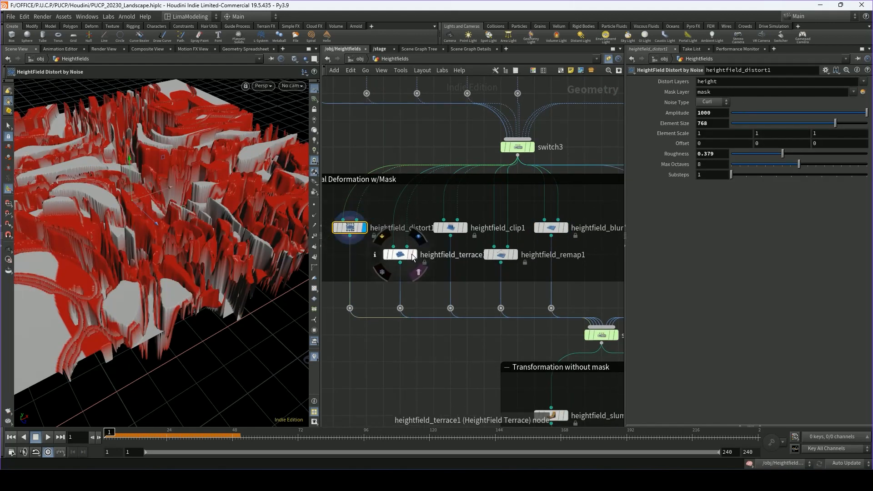
pyautogui.click(414, 255)
pyautogui.click(463, 228)
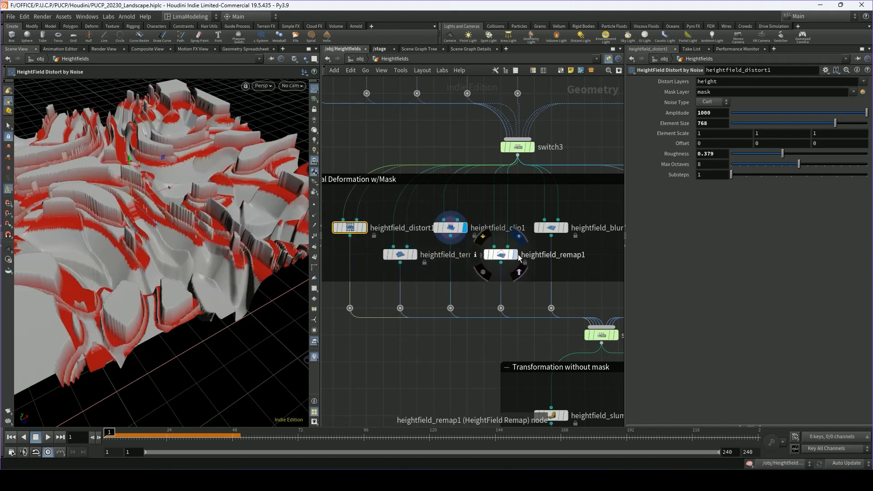
pyautogui.click(517, 255)
pyautogui.click(566, 227)
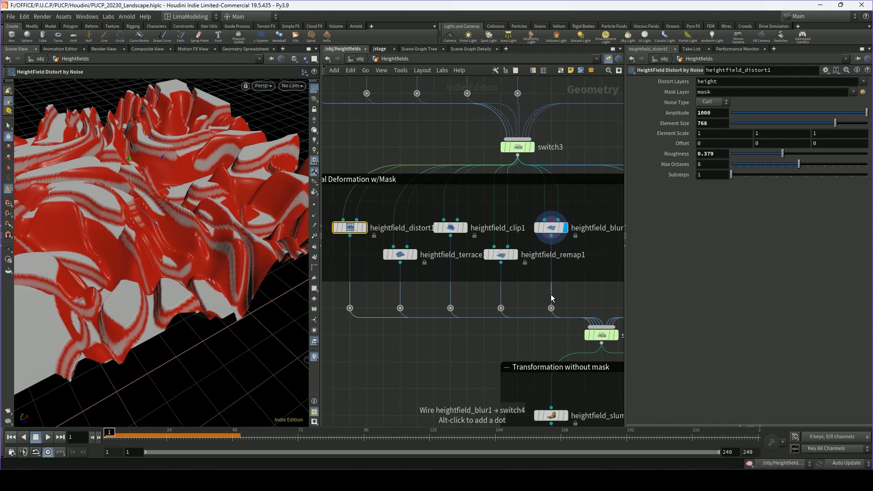
pyautogui.scroll(-3, 547, 273)
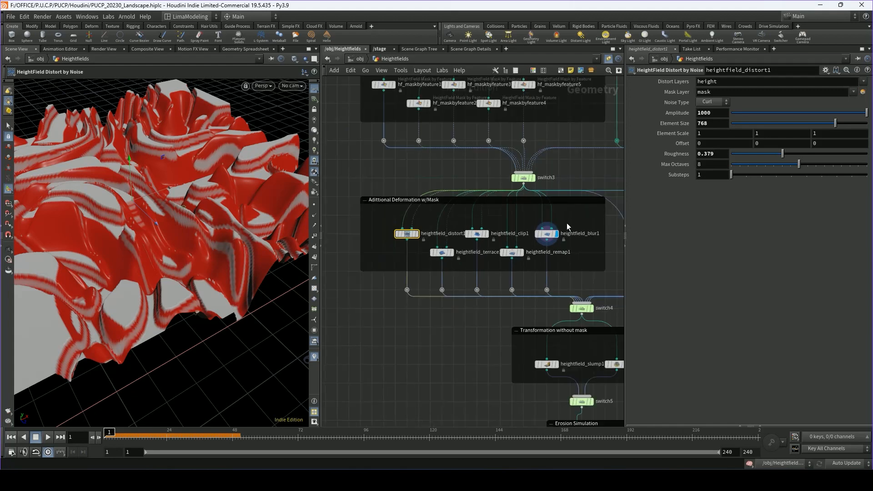
pyautogui.scroll(2, 546, 220)
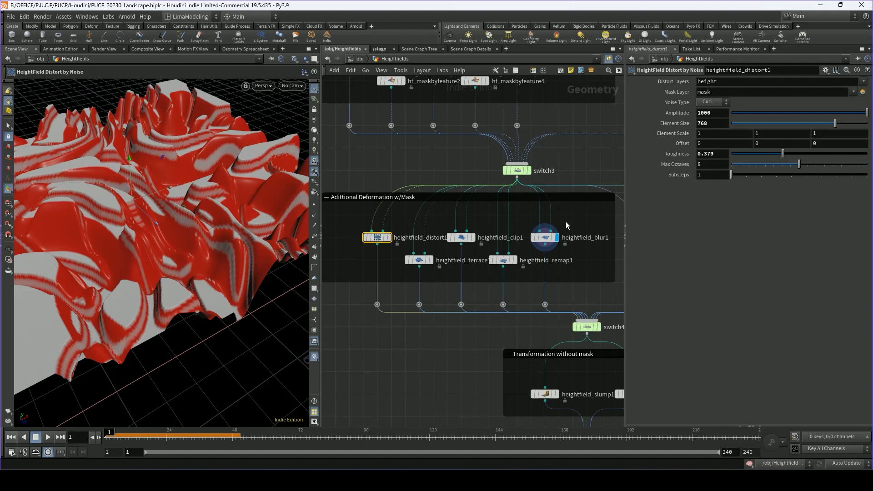
pyautogui.moveTo(464, 159); pyautogui.dragTo(450, 286, button='middle')
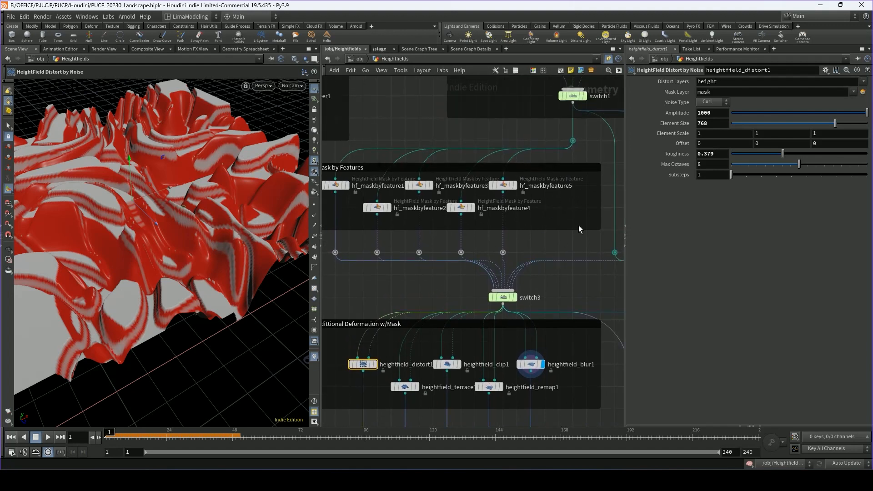
# Survey the mask, additional deformation, mask editing and transformation sections of the network.
pyautogui.moveTo(578, 225); pyautogui.dragTo(350, 230, button='middle')
pyautogui.moveTo(572, 244); pyautogui.dragTo(485, 212, button='middle')
pyautogui.scroll(-3, 445, 232)
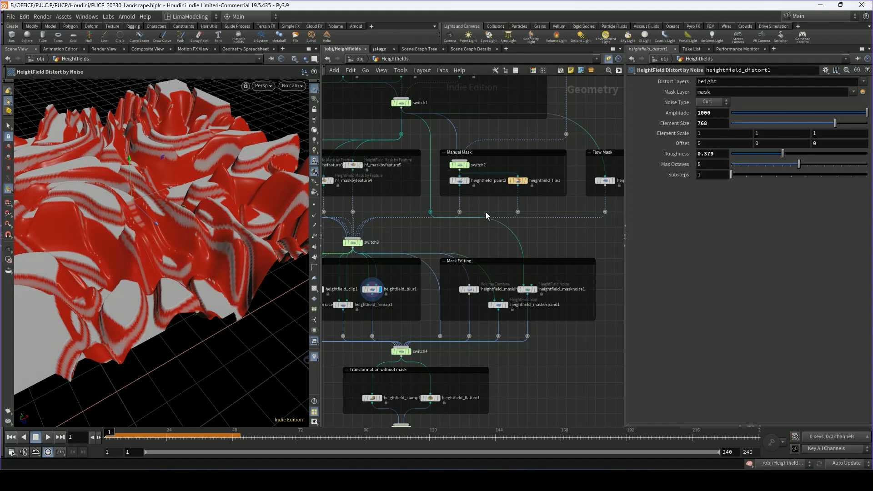
pyautogui.moveTo(451, 238); pyautogui.dragTo(495, 199, button='middle')
pyautogui.scroll(-2, 497, 203)
pyautogui.scroll(4, 348, 204)
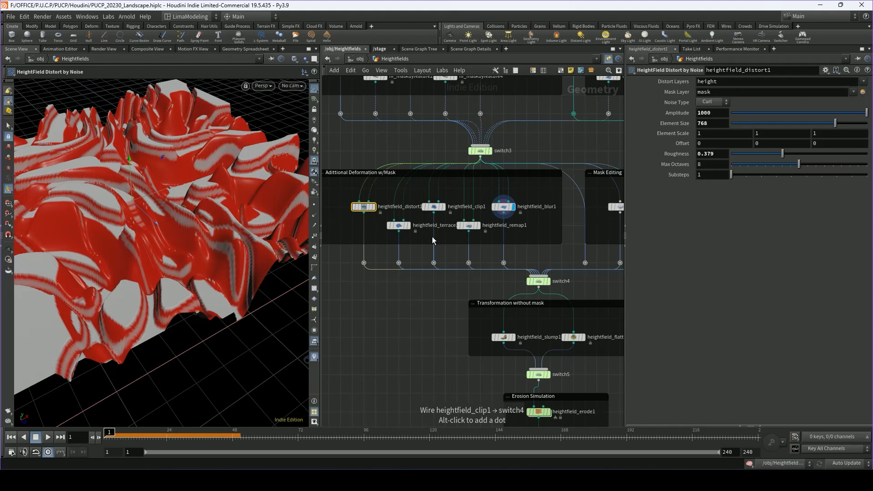
pyautogui.scroll(-3, 451, 233)
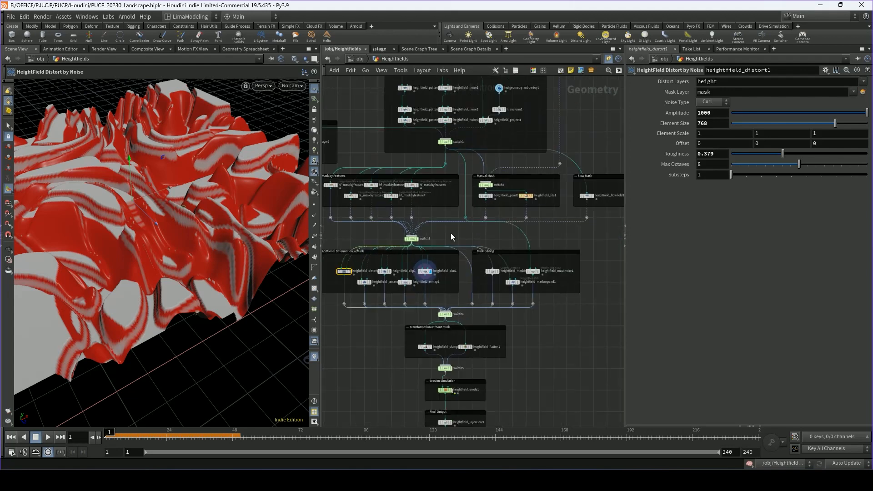
pyautogui.moveTo(451, 126); pyautogui.dragTo(470, 136, button='middle')
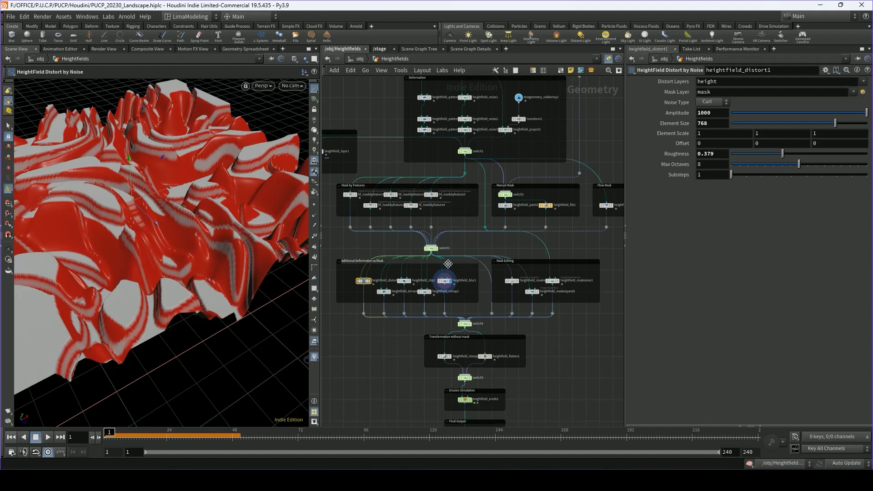
pyautogui.moveTo(481, 290); pyautogui.dragTo(487, 284, button='middle')
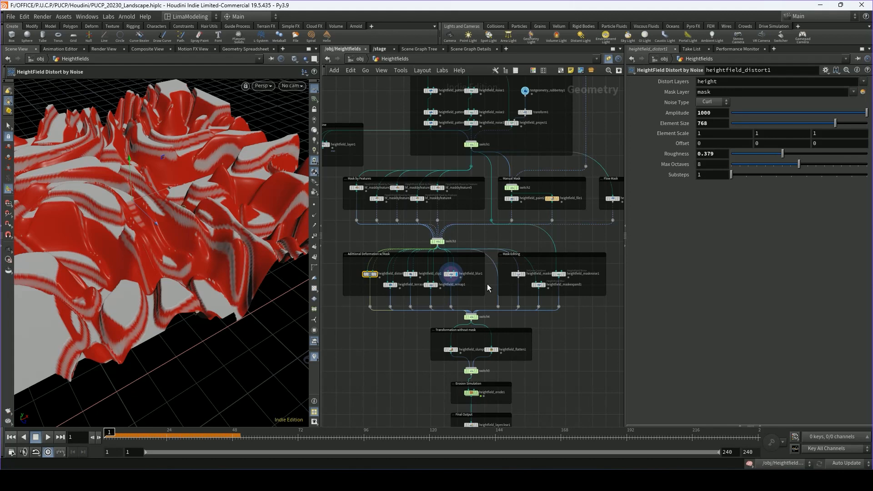
# Delete the direct connection from switch3 to the dot between the additional deformation and Mask Editing sections.
pyautogui.scroll(5, 487, 284)
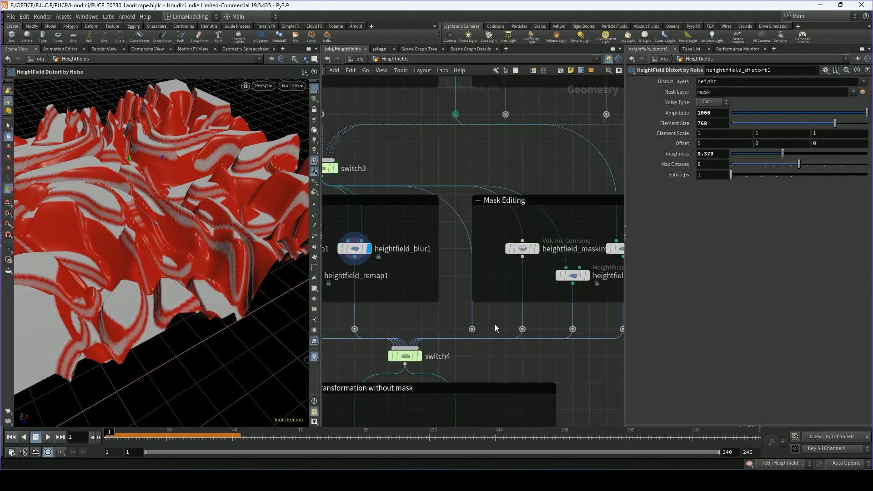
pyautogui.scroll(-2, 494, 327)
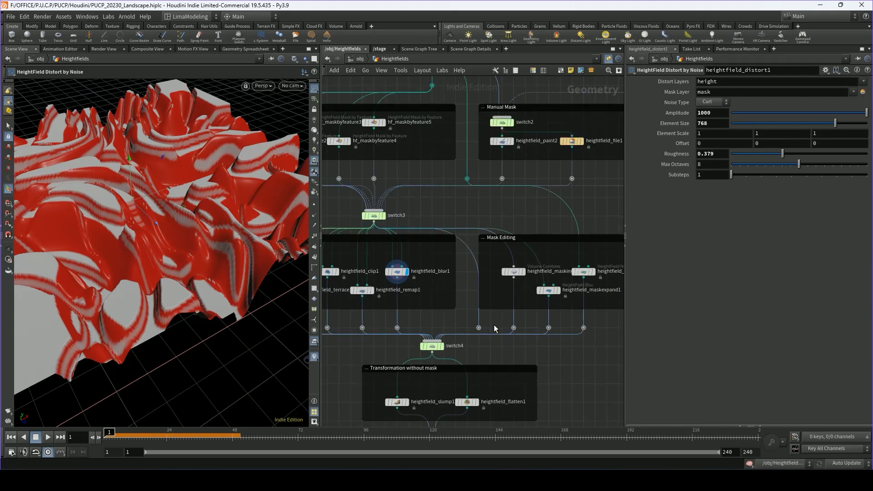
pyautogui.click(473, 315)
pyautogui.press('Delete')
# Inspect the settings of heightfield_blur1 and the inputs of switch3 with the whole masked terrain in view.
pyautogui.scroll(1, 382, 300)
pyautogui.scroll(4, 383, 300)
pyautogui.click(399, 254)
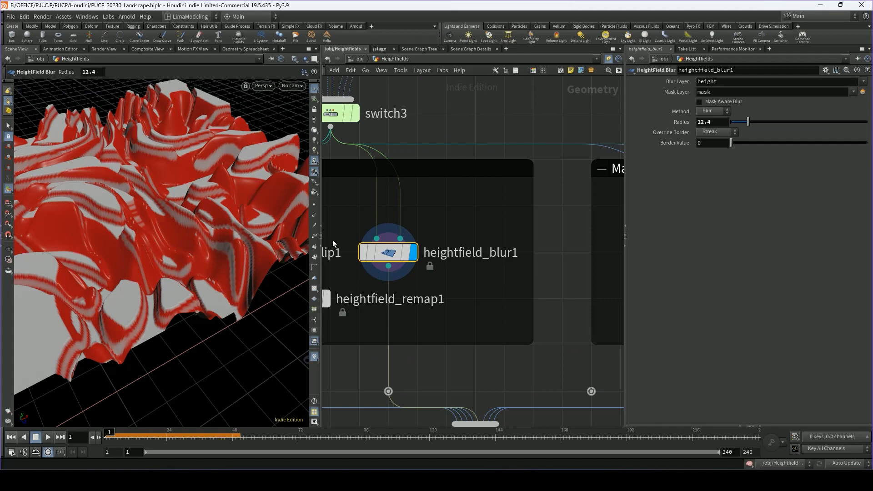
pyautogui.keyDown('alt'); pyautogui.moveTo(248, 324); pyautogui.dragTo(230, 317, button='right'); pyautogui.keyUp('alt')
pyautogui.keyDown('alt'); pyautogui.moveTo(230, 317); pyautogui.dragTo(213, 295); pyautogui.keyUp('alt')
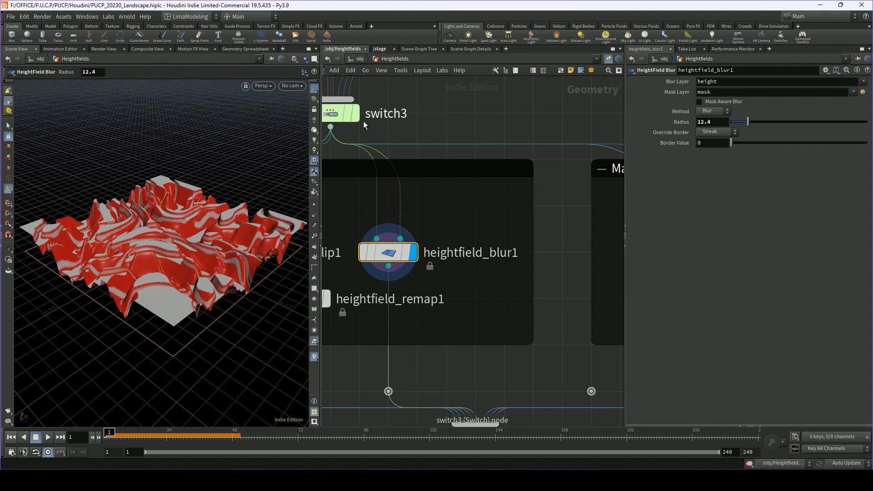
pyautogui.click(353, 113)
pyautogui.click(338, 113)
pyautogui.keyDown('alt'); pyautogui.moveTo(187, 235); pyautogui.dragTo(161, 266); pyautogui.keyUp('alt')
pyautogui.moveTo(572, 243); pyautogui.dragTo(324, 233, button='middle')
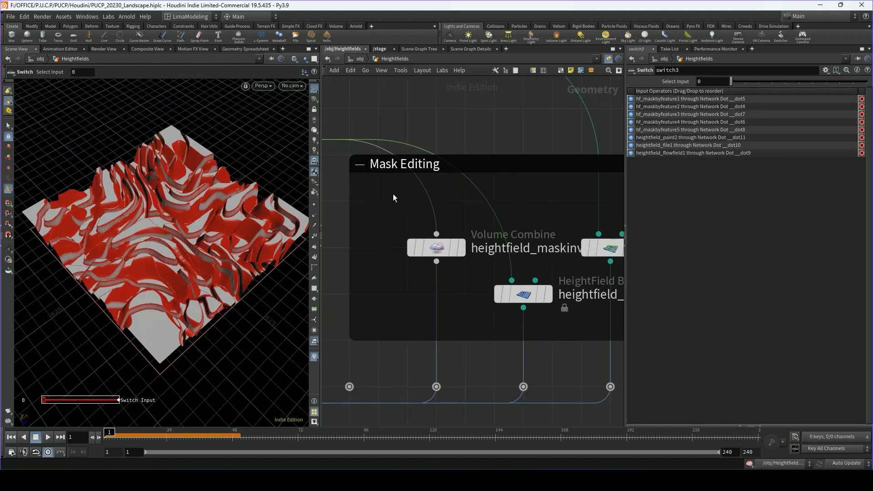
# Move heightfield_masknoise1 and its output dot away from heightfield_maskinvert1 to clear that node's name.
pyautogui.scroll(-3, 392, 193)
pyautogui.moveTo(494, 242); pyautogui.dragTo(466, 238, button='middle')
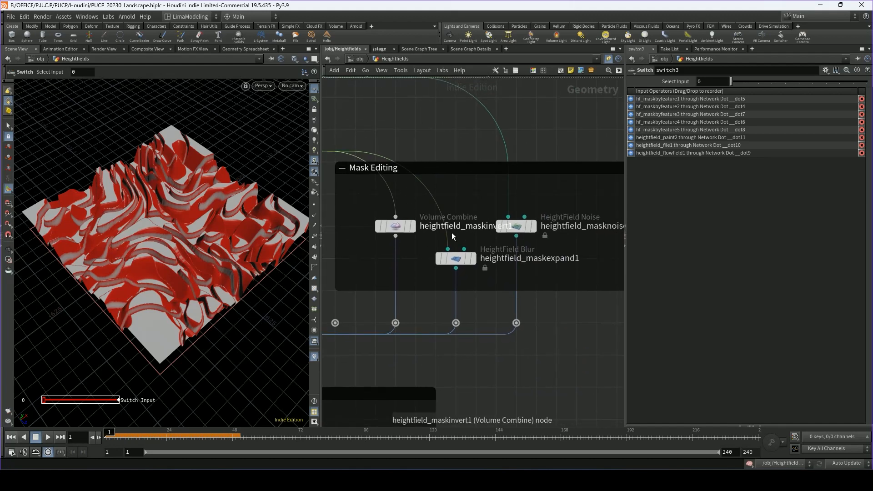
pyautogui.scroll(2, 400, 231)
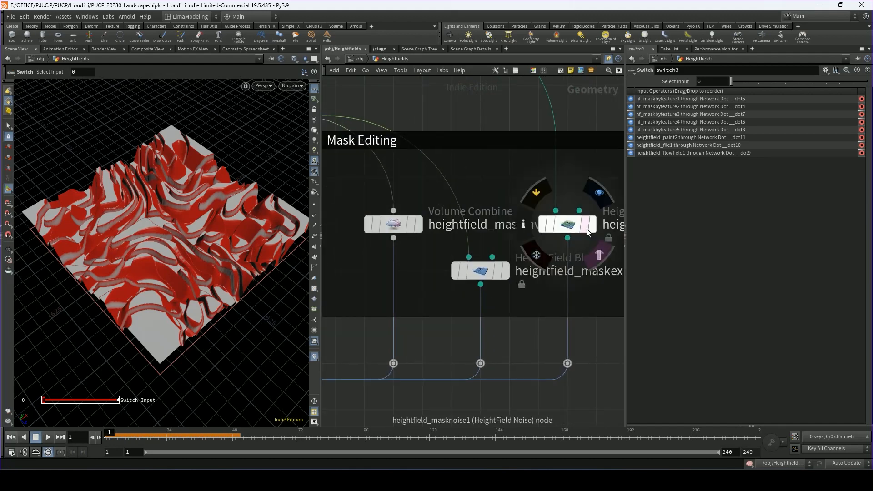
pyautogui.moveTo(587, 228); pyautogui.dragTo(615, 227)
pyautogui.scroll(-2, 526, 231)
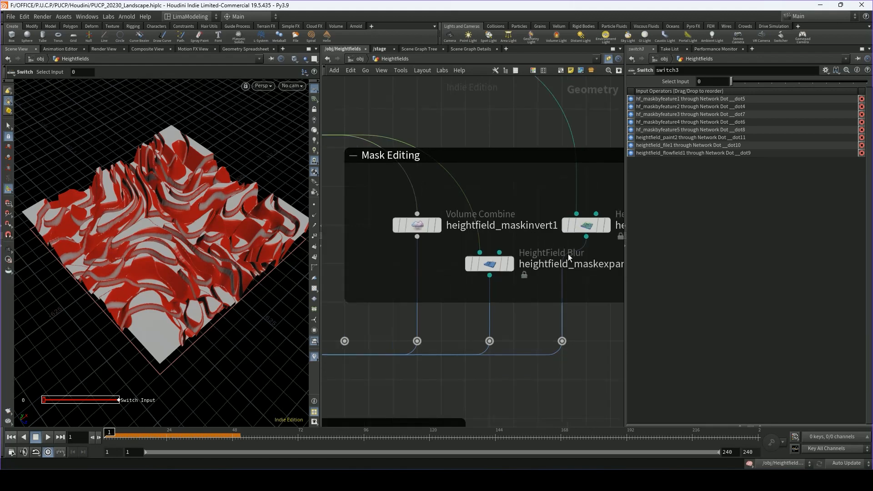
pyautogui.moveTo(568, 254); pyautogui.dragTo(480, 250, button='middle')
pyautogui.moveTo(457, 315); pyautogui.dragTo(561, 313, button='middle')
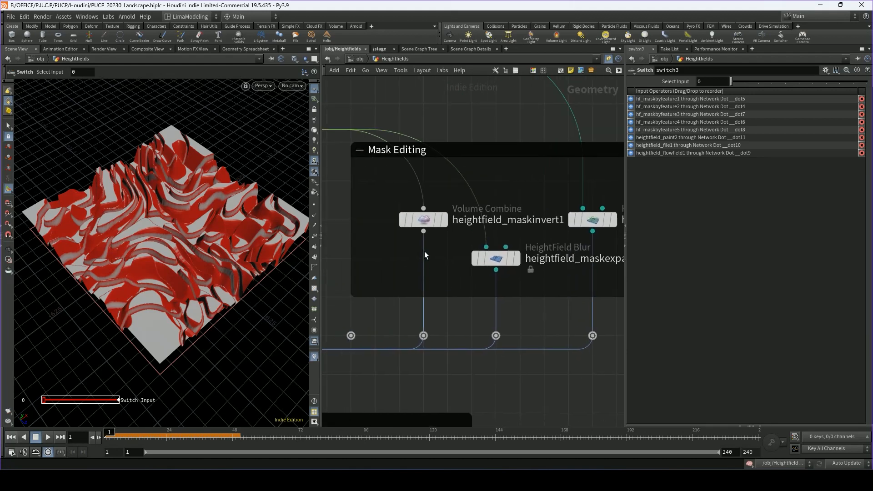
# Display the heightfield_maskinvert1 node, and move heightfield_masknoise1 and its output dot closer to the other mask editing nodes.
pyautogui.click(443, 221)
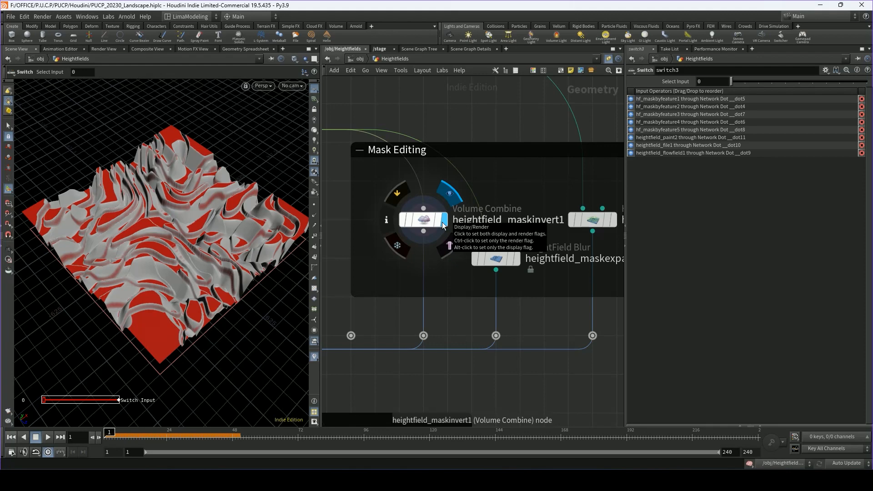
pyautogui.moveTo(588, 278); pyautogui.dragTo(520, 262, button='middle')
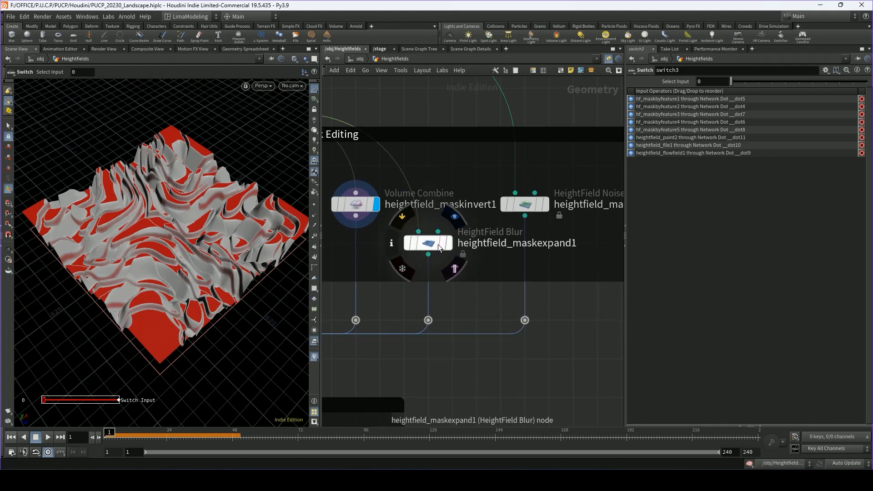
pyautogui.moveTo(529, 213); pyautogui.dragTo(506, 211)
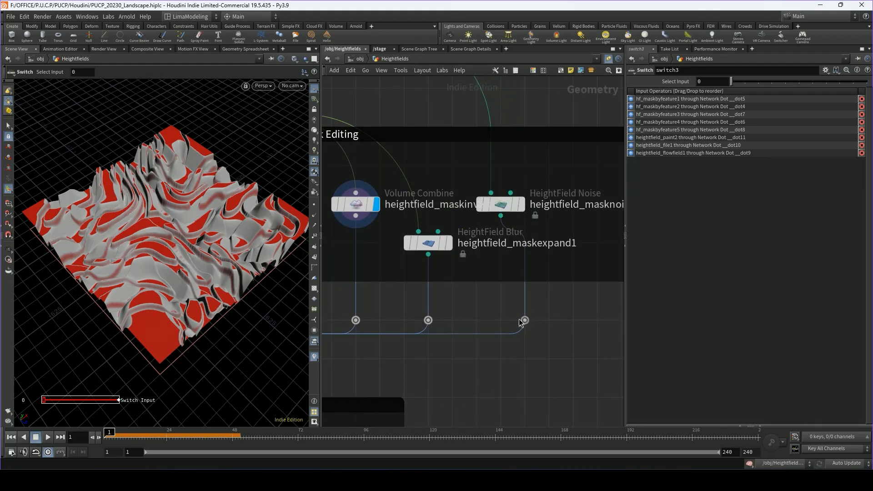
pyautogui.moveTo(520, 322); pyautogui.dragTo(497, 322)
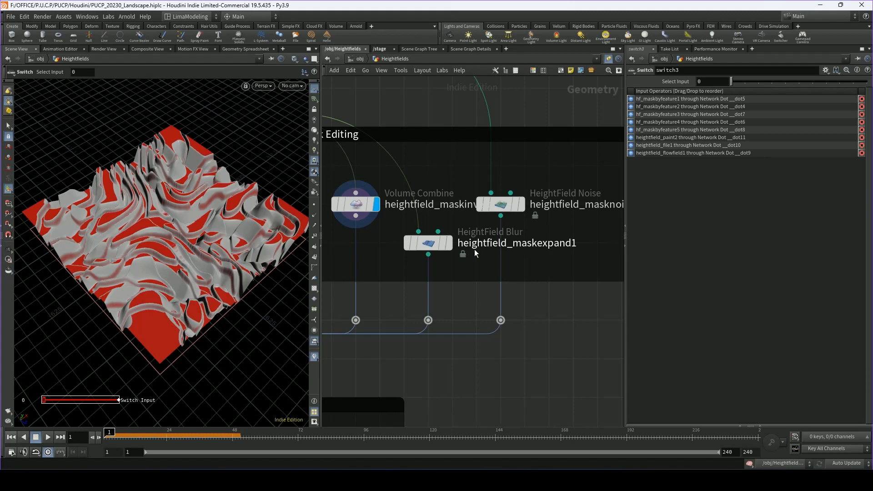
# Display heightfield_maskexpand1 and try its Radius setting, leaving it at 0.
pyautogui.click(449, 245)
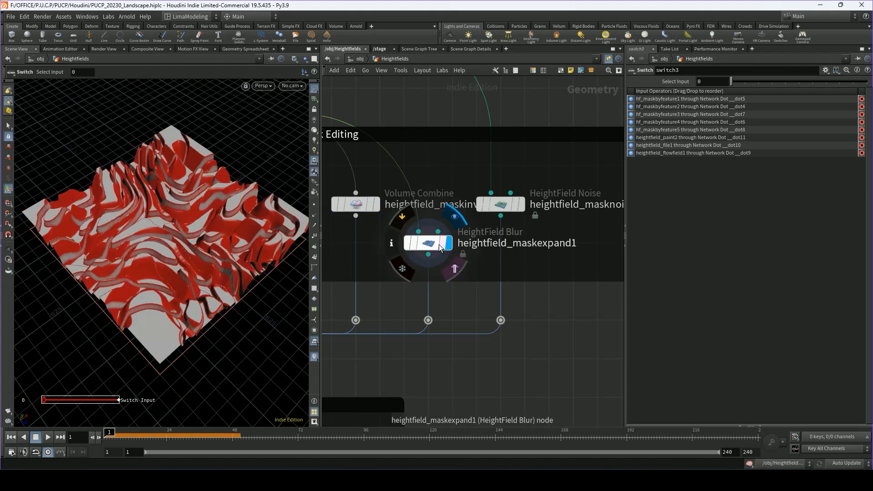
pyautogui.click(427, 244)
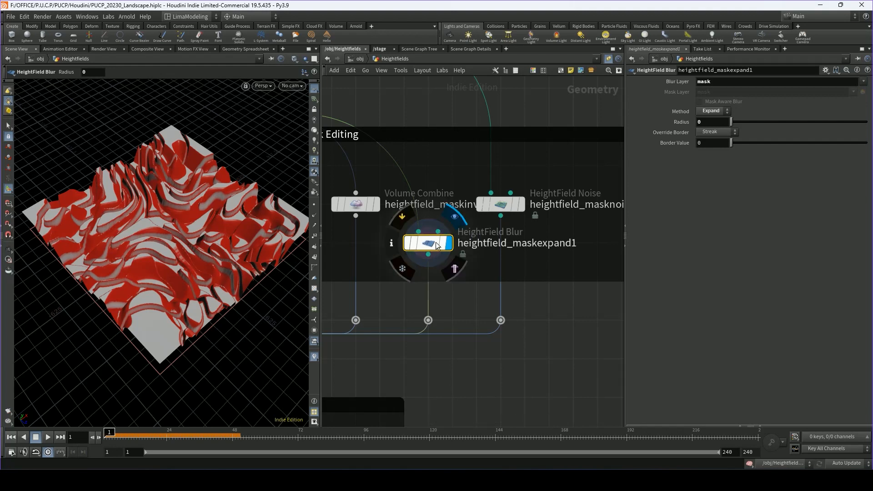
pyautogui.moveTo(733, 122)
pyautogui.mouseDown()
pyautogui.moveTo(764, 121)
pyautogui.moveTo(730, 122)
pyautogui.mouseUp()
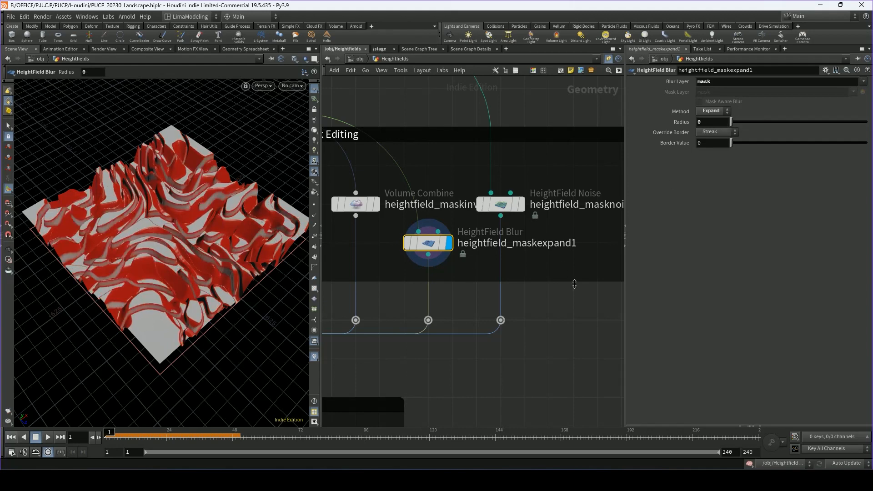
# Display the heightfield_masknoise1 node and examine its noise parameters.
pyautogui.moveTo(525, 204); pyautogui.dragTo(458, 208, button='middle')
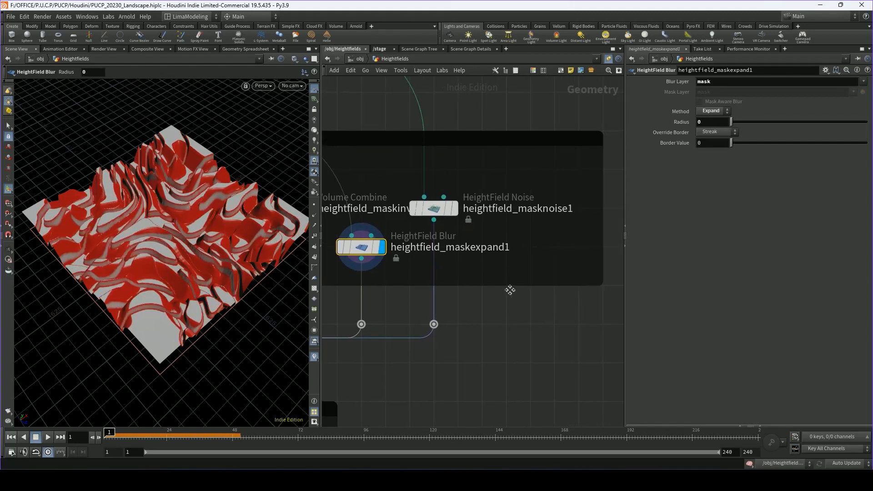
pyautogui.click(455, 208)
pyautogui.click(443, 210)
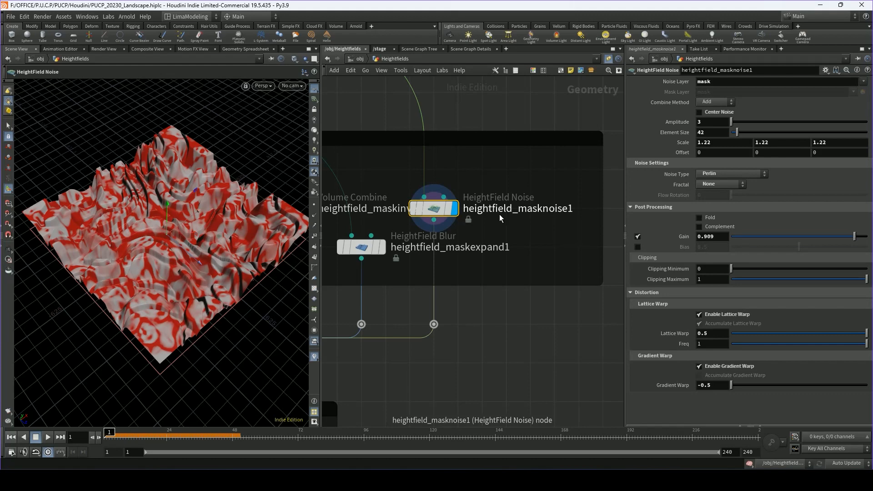
# Display the heightfield_noise3 node for comparison and examine its parameters and terrain from a lower angle.
pyautogui.scroll(-10, 500, 219)
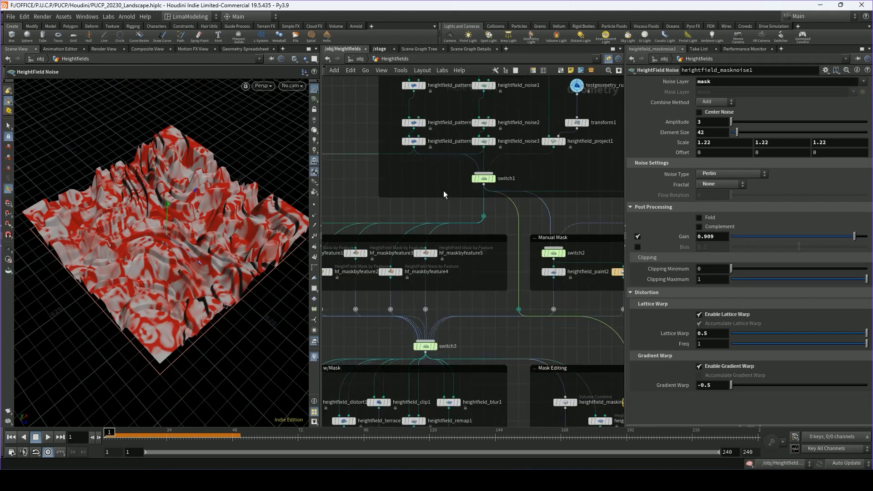
pyautogui.scroll(3, 429, 225)
pyautogui.click(465, 186)
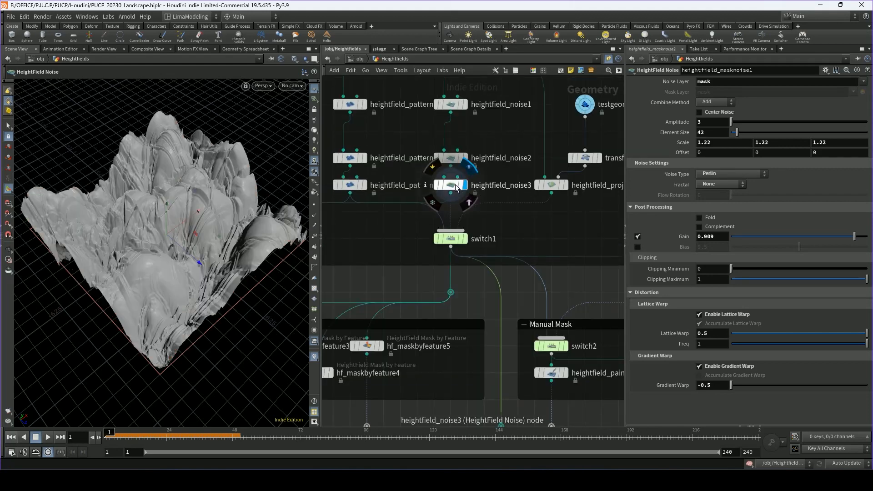
pyautogui.click(455, 186)
pyautogui.keyDown('alt'); pyautogui.moveTo(191, 293); pyautogui.dragTo(191, 274); pyautogui.keyUp('alt')
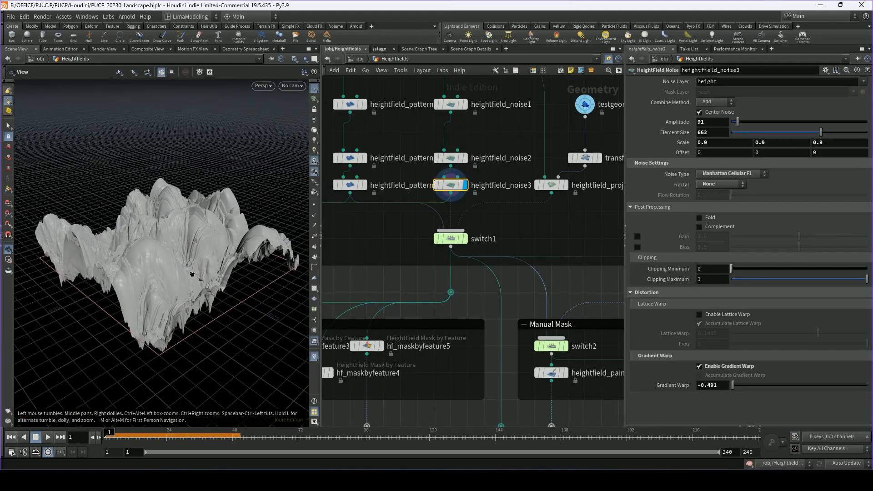
pyautogui.press('Return')
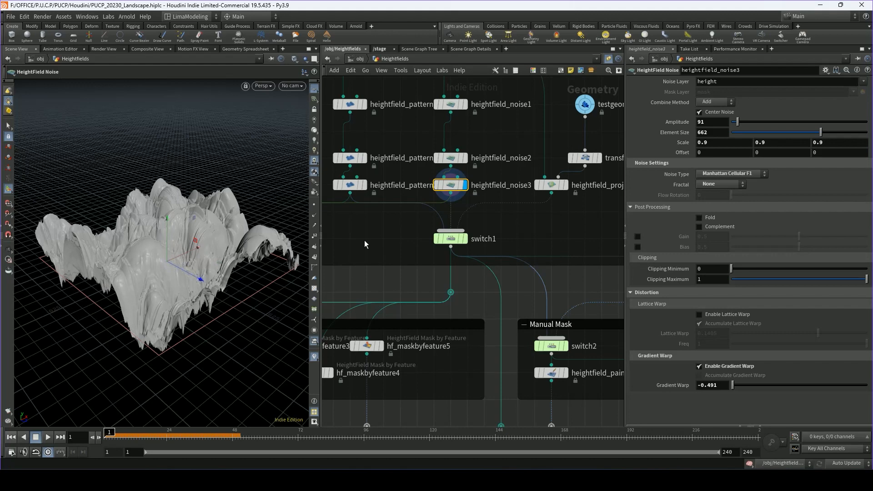
# Display and select heightfield_masknoise1 in Mask Editing again, with the masked terrain seen from above.
pyautogui.scroll(-3, 481, 236)
pyautogui.moveTo(571, 339); pyautogui.dragTo(465, 202, button='middle')
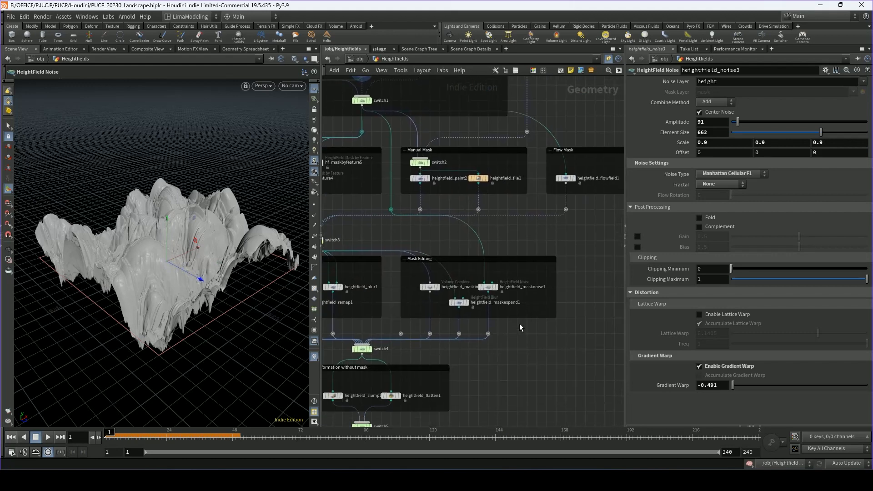
pyautogui.scroll(3, 495, 301)
pyautogui.scroll(3, 500, 276)
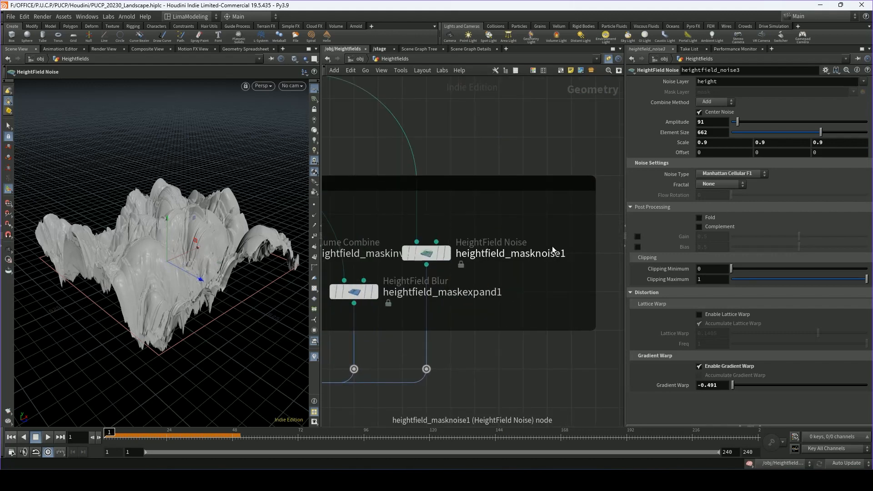
pyautogui.click(447, 253)
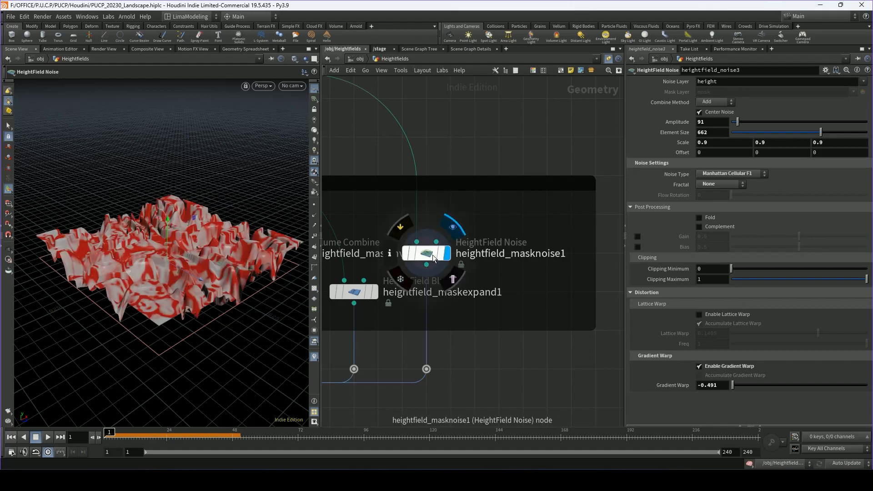
pyautogui.click(427, 253)
pyautogui.press('Escape')
pyautogui.keyDown('alt'); pyautogui.moveTo(173, 240); pyautogui.dragTo(269, 227); pyautogui.keyUp('alt')
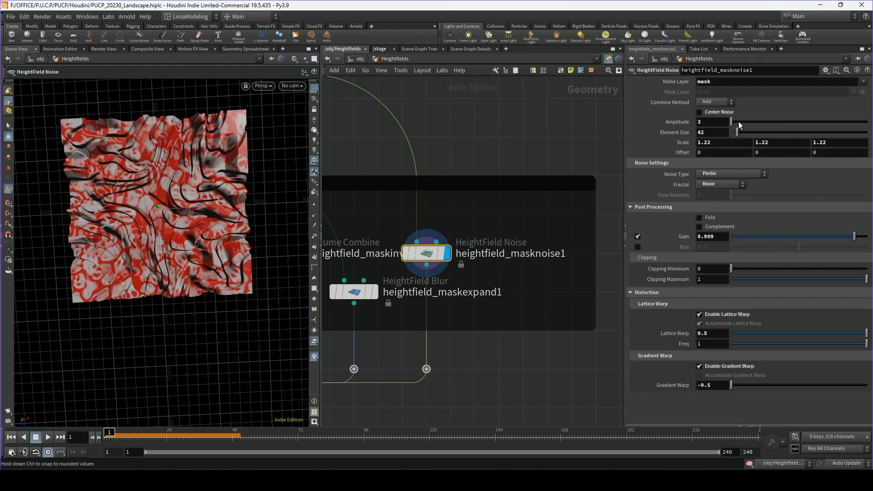
# Try Amplitude values of 13 and 1 on heightfield_masknoise1, and set the Amplitude to 2.
pyautogui.moveTo(732, 126); pyautogui.dragTo(732, 122)
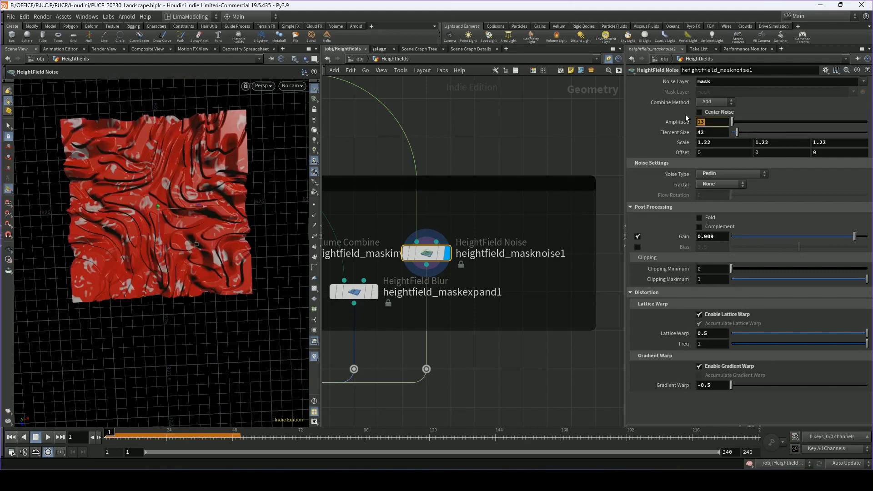
pyautogui.write('1')
pyautogui.press('Return')
pyautogui.moveTo(708, 116); pyautogui.dragTo(686, 121)
pyautogui.write('2')
pyautogui.press('Return')
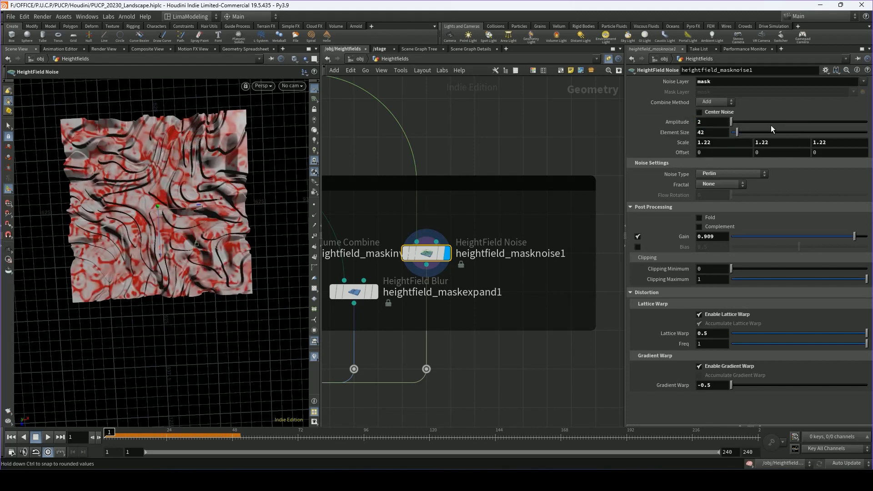
# Set heightfield_masknoise1's Element Size to 104, try the Worley Cellular F1 noise type, and set the Noise Type to Simplex.
pyautogui.moveTo(737, 135); pyautogui.dragTo(745, 132)
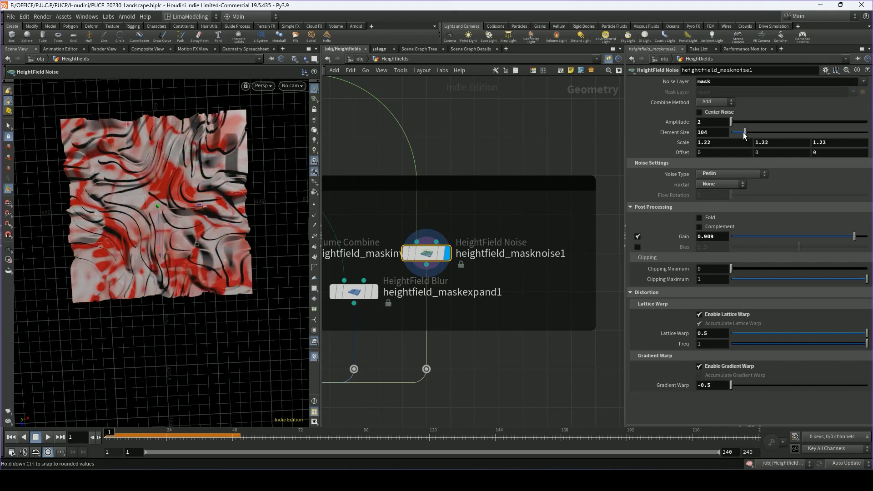
pyautogui.click(727, 174)
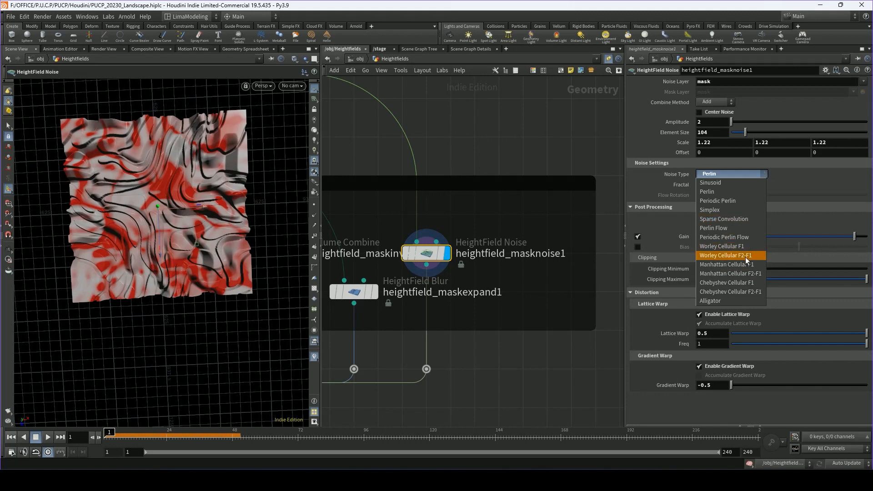
pyautogui.click(737, 246)
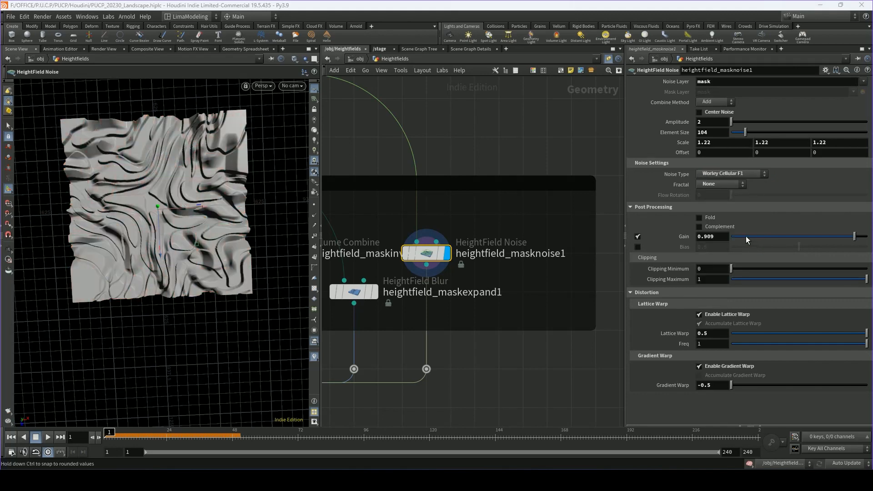
pyautogui.click(727, 173)
pyautogui.click(724, 210)
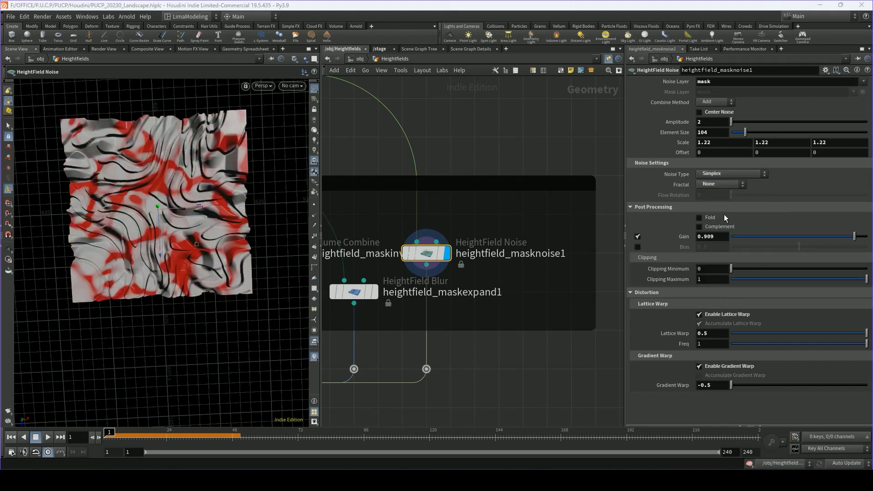
# Display and select switch4 below the mask editing group, and examine its inputs and the resulting terrain.
pyautogui.scroll(-3, 497, 272)
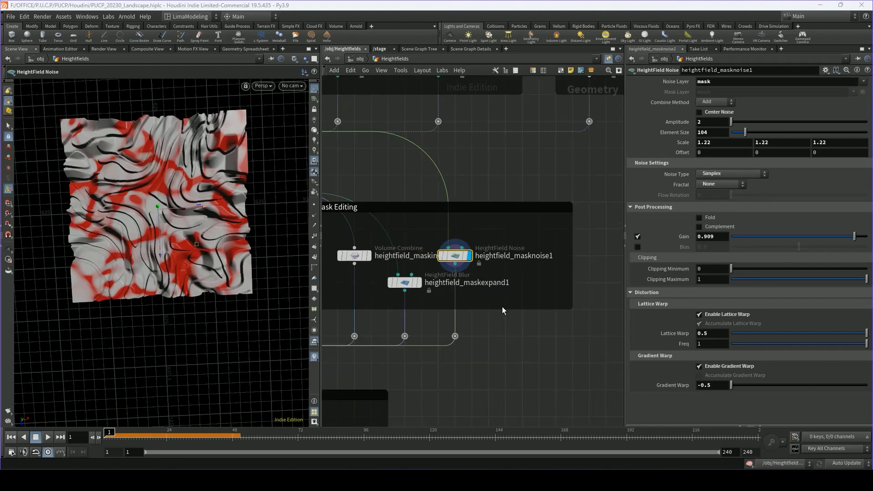
pyautogui.scroll(-1, 422, 309)
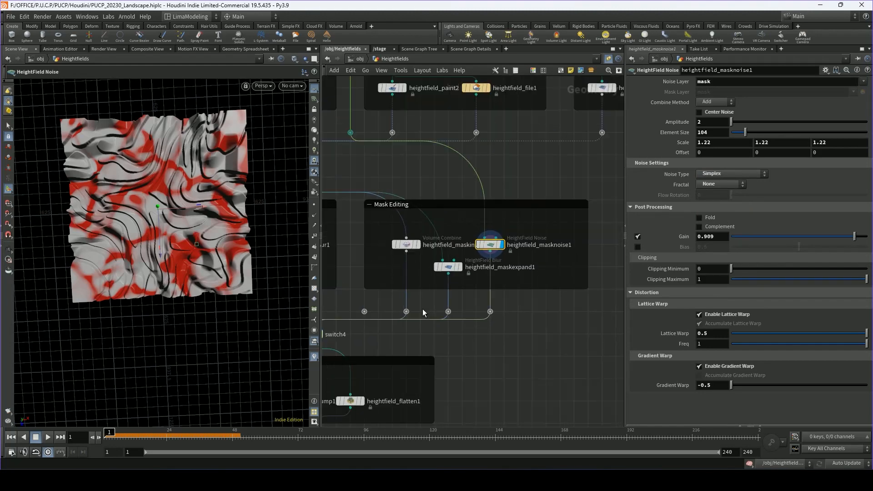
pyautogui.moveTo(417, 334); pyautogui.dragTo(572, 263, button='middle')
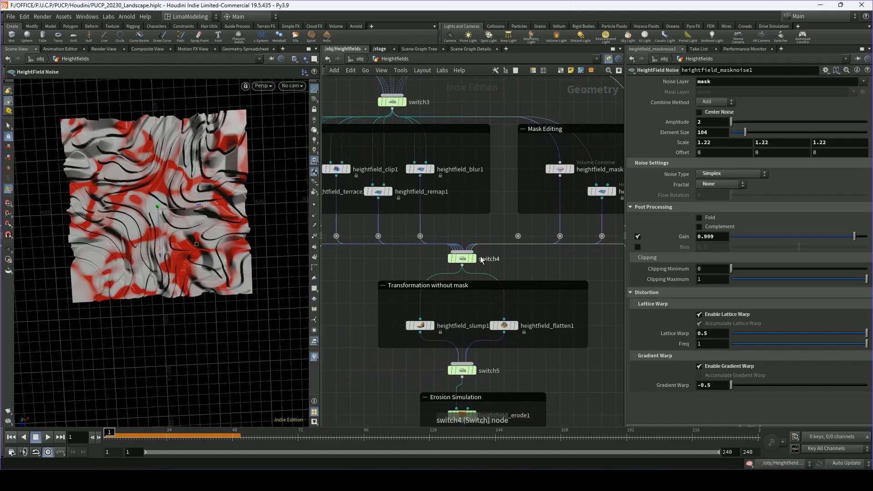
pyautogui.click(473, 259)
pyautogui.click(462, 259)
pyautogui.moveTo(170, 246); pyautogui.dragTo(199, 255)
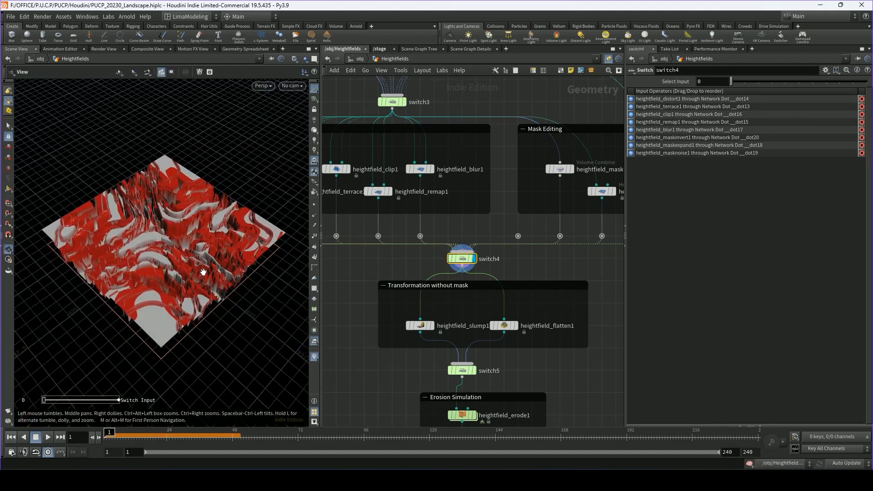
pyautogui.moveTo(731, 83)
pyautogui.mouseDown()
pyautogui.moveTo(830, 82)
pyautogui.moveTo(730, 84)
pyautogui.mouseUp()
pyautogui.keyDown('alt'); pyautogui.moveTo(184, 214); pyautogui.dragTo(161, 237); pyautogui.keyUp('alt')
# Display and select heightfield_slump1 in Transformation without mask, set its Spread Iterations to 0, and inspect the terrain up close.
pyautogui.moveTo(506, 351); pyautogui.dragTo(508, 308, button='middle')
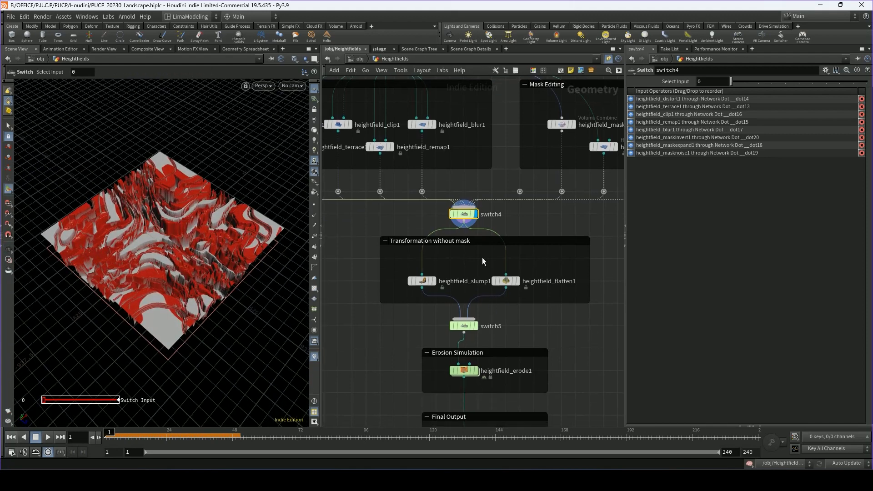
pyautogui.scroll(2, 471, 244)
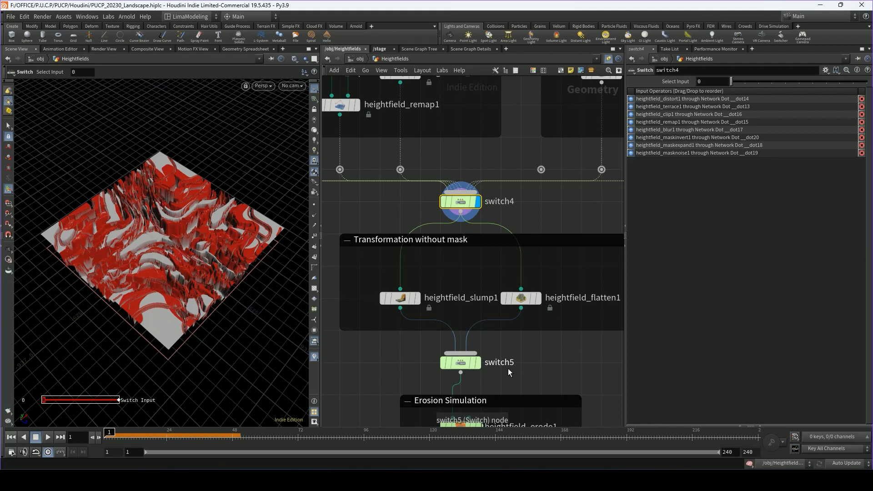
pyautogui.click(416, 297)
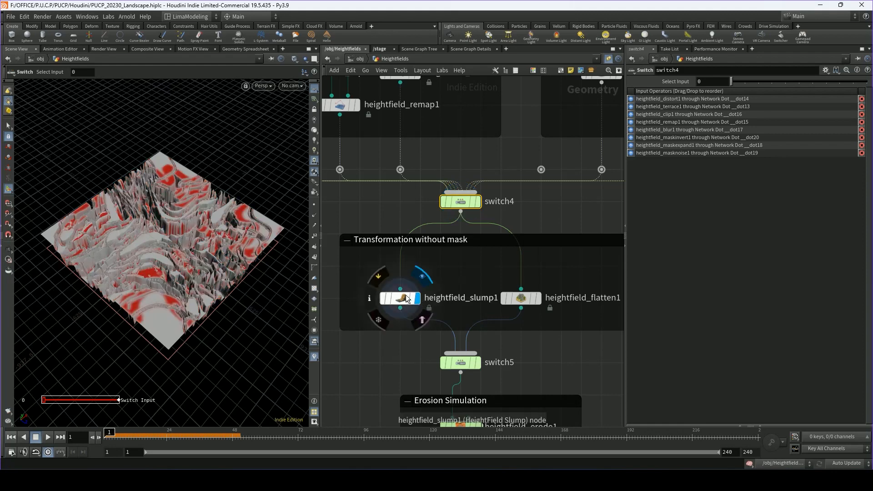
pyautogui.click(406, 299)
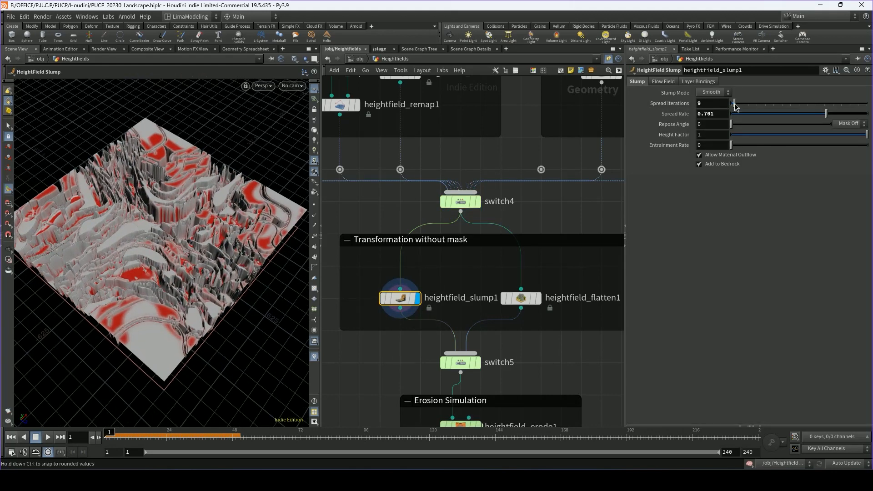
pyautogui.moveTo(736, 106); pyautogui.dragTo(730, 106)
pyautogui.keyDown('alt'); pyautogui.moveTo(173, 201); pyautogui.dragTo(201, 212, button='right'); pyautogui.keyUp('alt')
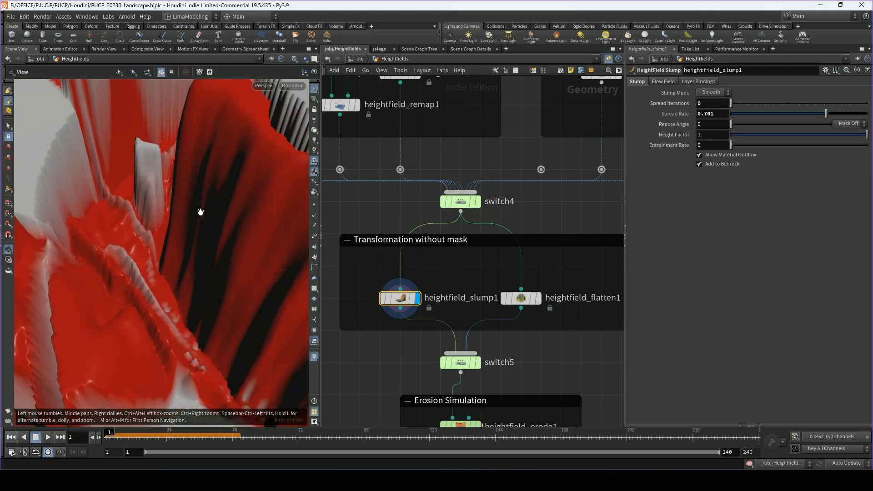
pyautogui.keyDown('alt'); pyautogui.moveTo(201, 212); pyautogui.dragTo(187, 214); pyautogui.keyUp('alt')
# Set heightfield_slump1's Spread Iterations to 400 and inspect the slumped terrain.
pyautogui.moveTo(731, 107); pyautogui.dragTo(867, 104)
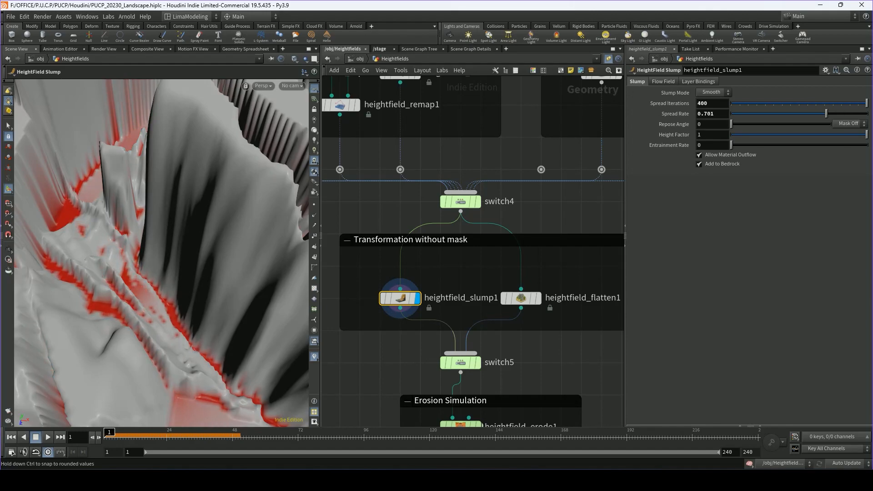
pyautogui.keyDown('alt'); pyautogui.moveTo(163, 198); pyautogui.dragTo(137, 209, button='right'); pyautogui.keyUp('alt')
pyautogui.keyDown('alt'); pyautogui.moveTo(136, 208); pyautogui.dragTo(187, 226); pyautogui.keyUp('alt')
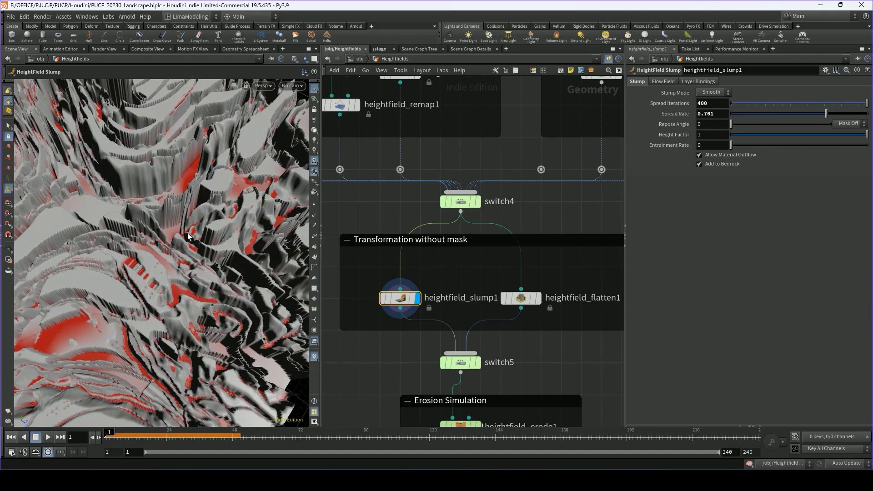
pyautogui.keyDown('alt'); pyautogui.moveTo(198, 312); pyautogui.dragTo(201, 266); pyautogui.keyUp('alt')
# Display and select heightfield_flatten1, try a Mask Blur Radius of 0, and set the radius to 46.3.
pyautogui.moveTo(526, 322); pyautogui.dragTo(430, 288, button='middle')
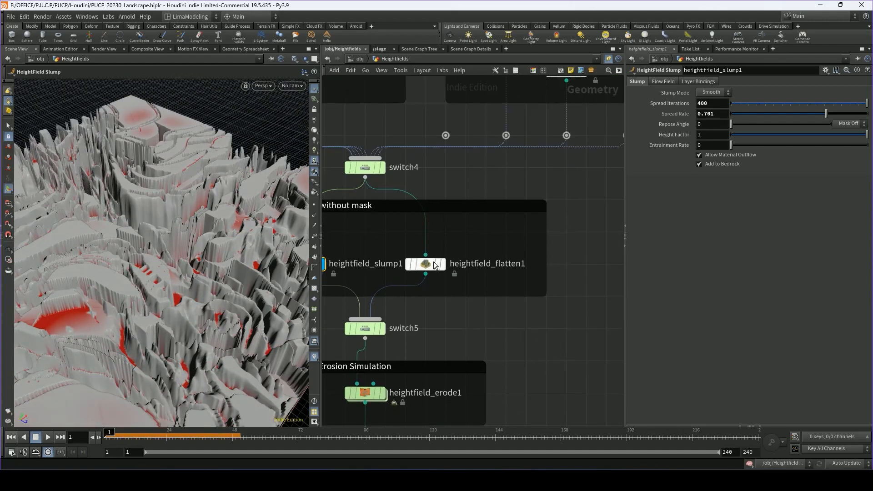
pyautogui.click(444, 266)
pyautogui.keyDown('alt'); pyautogui.moveTo(202, 259); pyautogui.dragTo(172, 255); pyautogui.keyUp('alt')
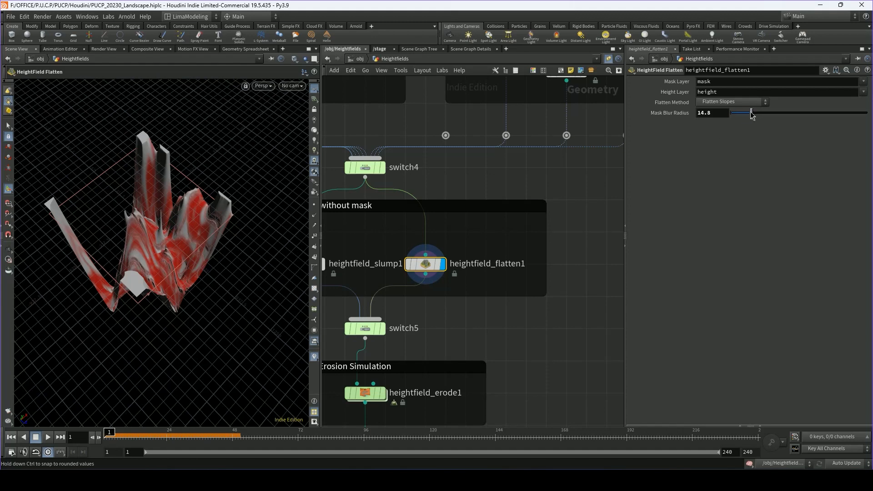
pyautogui.moveTo(751, 113); pyautogui.dragTo(726, 117)
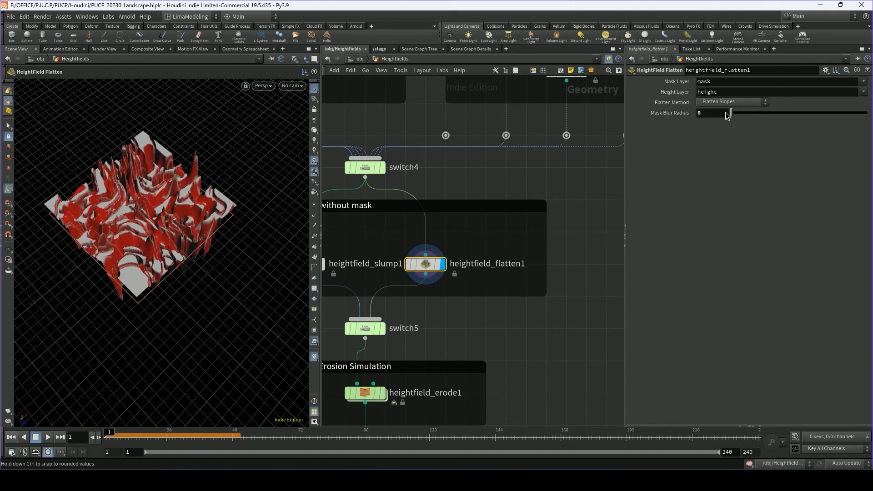
pyautogui.moveTo(119, 222); pyautogui.dragTo(181, 214)
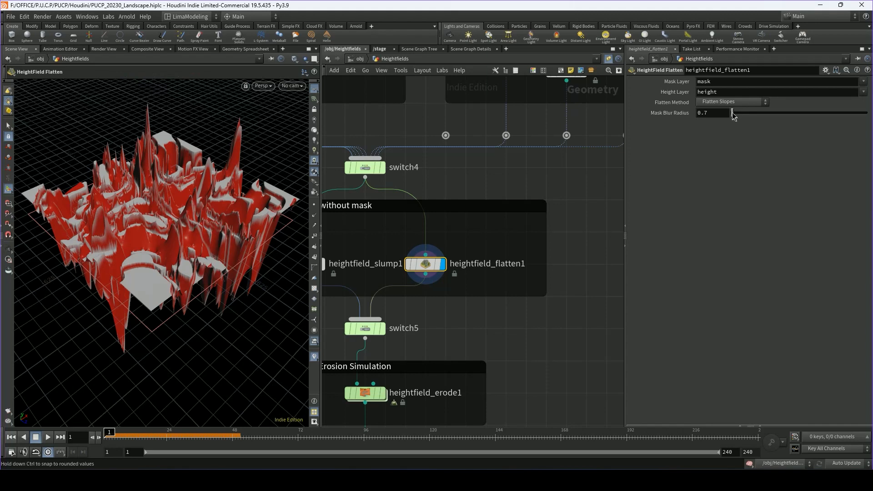
pyautogui.moveTo(733, 116); pyautogui.dragTo(793, 115)
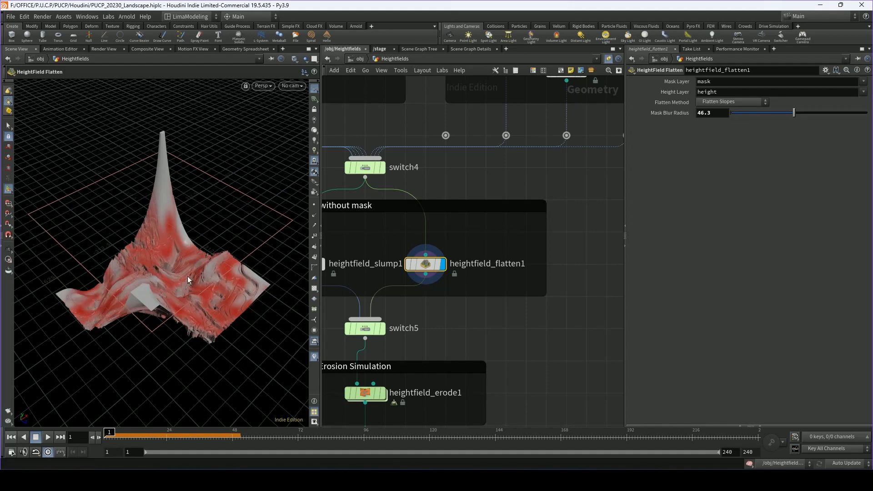
pyautogui.keyDown('alt'); pyautogui.moveTo(172, 259); pyautogui.dragTo(139, 250); pyautogui.keyUp('alt')
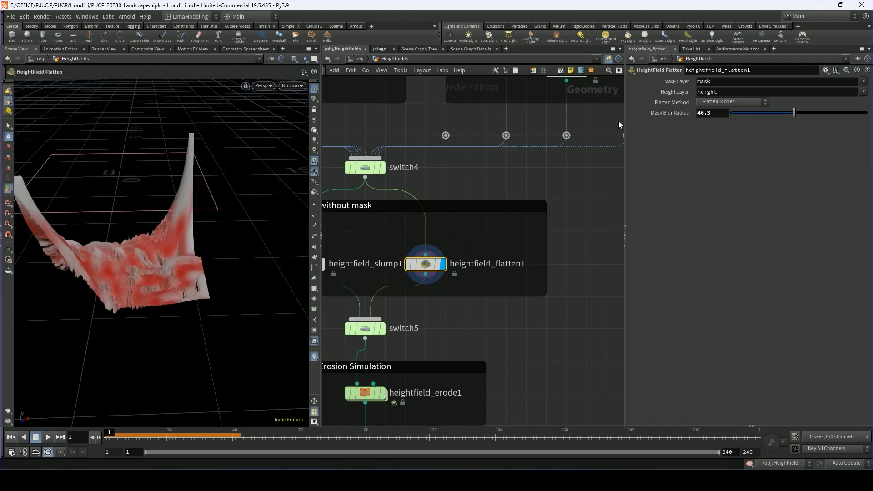
# Display and select switch5, and examine its inputs and the terrain it outputs.
pyautogui.moveTo(402, 316); pyautogui.dragTo(523, 247, button='middle')
pyautogui.click(502, 260)
pyautogui.click(496, 262)
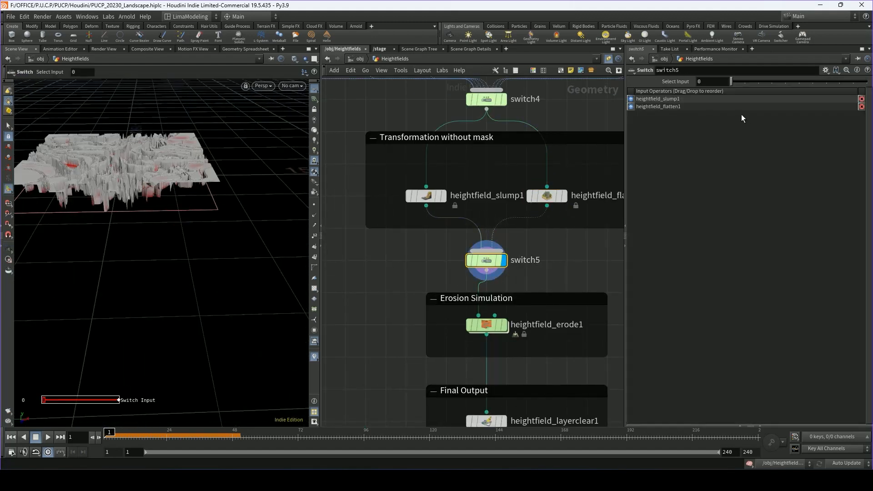
pyautogui.keyDown('alt'); pyautogui.moveTo(188, 159); pyautogui.dragTo(201, 184); pyautogui.keyUp('alt')
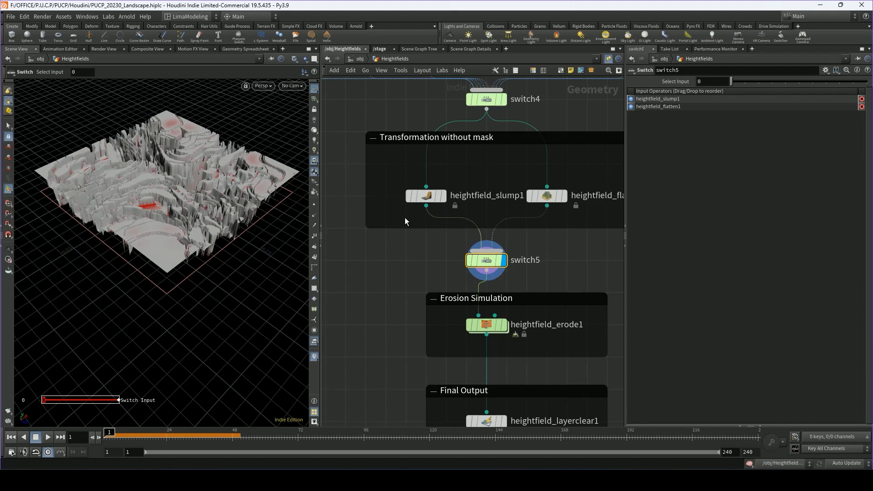
# Look over the whole network, and display and select heightfield_erode1 in the Erosion Simulation group.
pyautogui.scroll(-2, 413, 235)
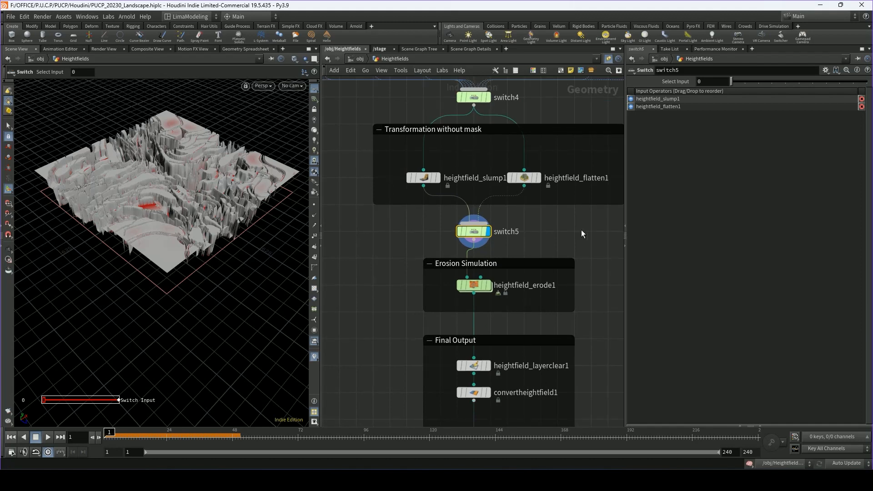
pyautogui.scroll(2, 501, 308)
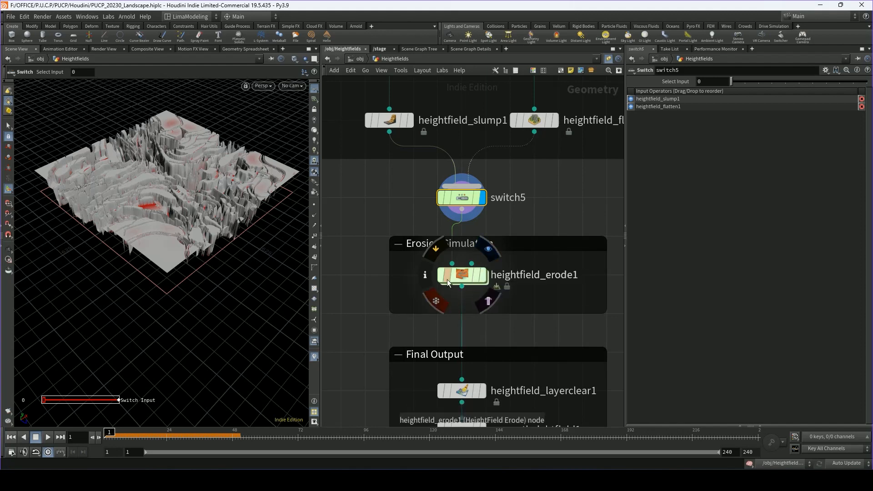
pyautogui.scroll(-3, 459, 283)
pyautogui.moveTo(513, 211); pyautogui.dragTo(501, 336, button='middle')
pyautogui.scroll(-4, 502, 336)
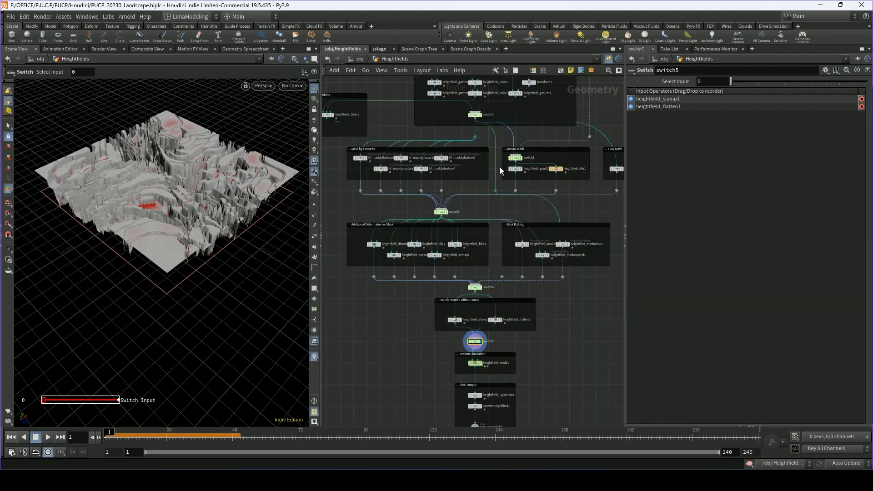
pyautogui.scroll(-3, 500, 171)
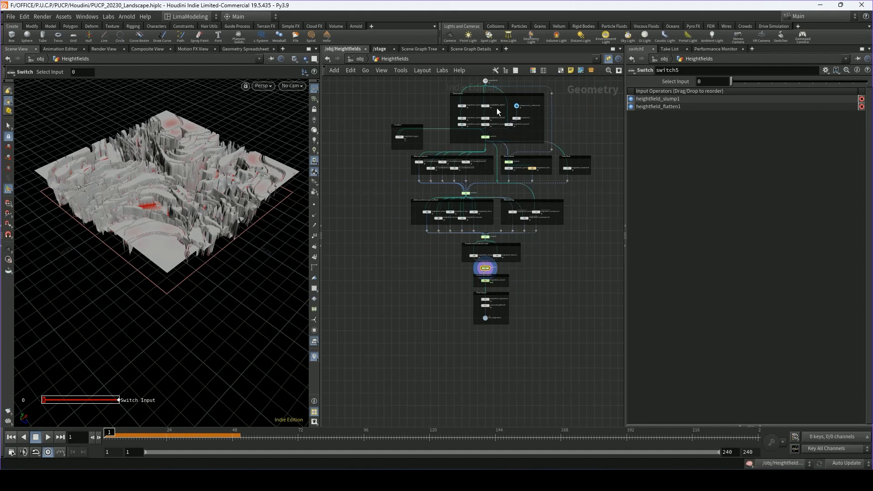
pyautogui.scroll(6, 485, 258)
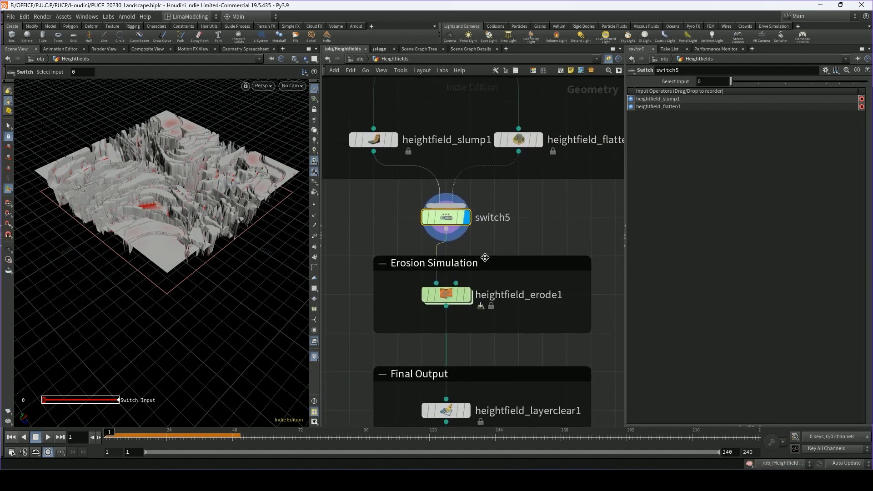
pyautogui.moveTo(468, 298)
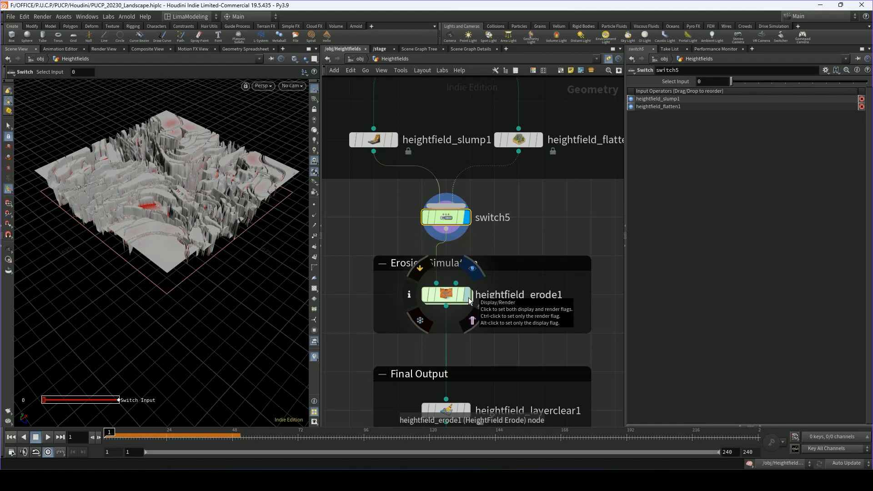
pyautogui.click(468, 297)
pyautogui.click(448, 293)
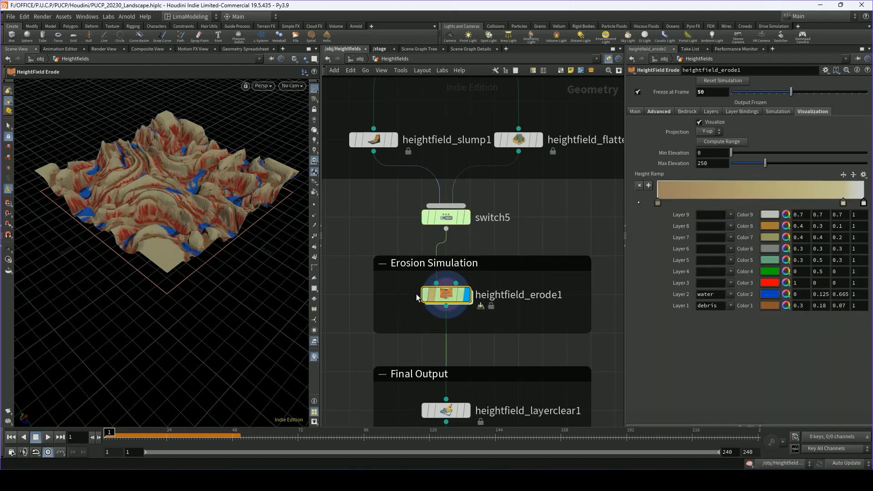
# Inspect the eroded terrain and heightfield_erode1's main erosion parameters, and turn off its Visualize option.
pyautogui.press('Escape')
pyautogui.scroll(3, 173, 209)
pyautogui.moveTo(173, 208); pyautogui.dragTo(176, 255, button='middle')
pyautogui.scroll(-3, 174, 250)
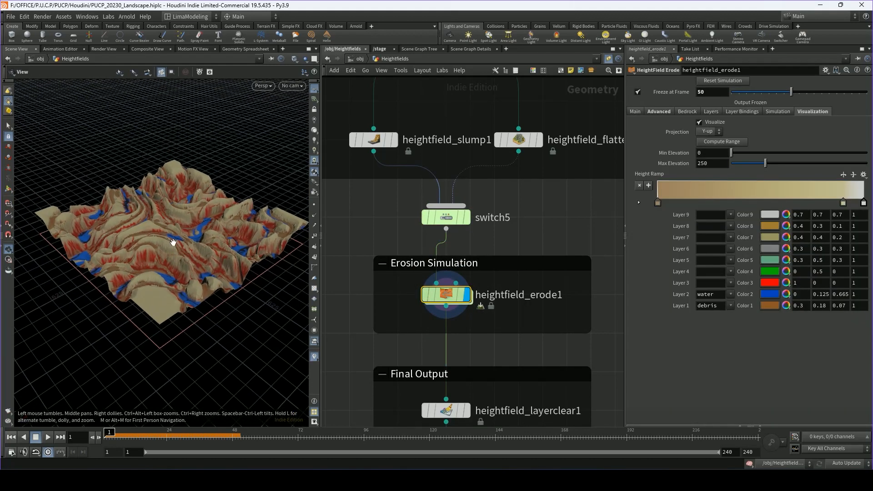
pyautogui.moveTo(173, 242); pyautogui.dragTo(294, 239)
pyautogui.press('Return')
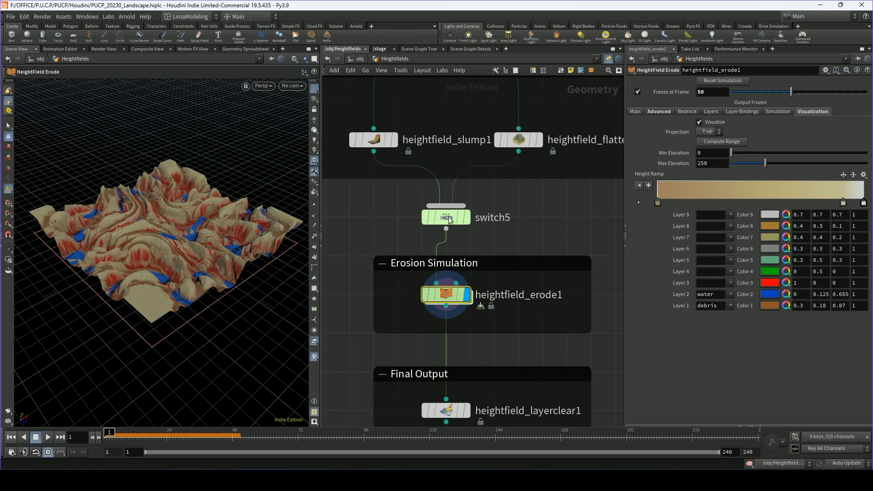
pyautogui.click(638, 112)
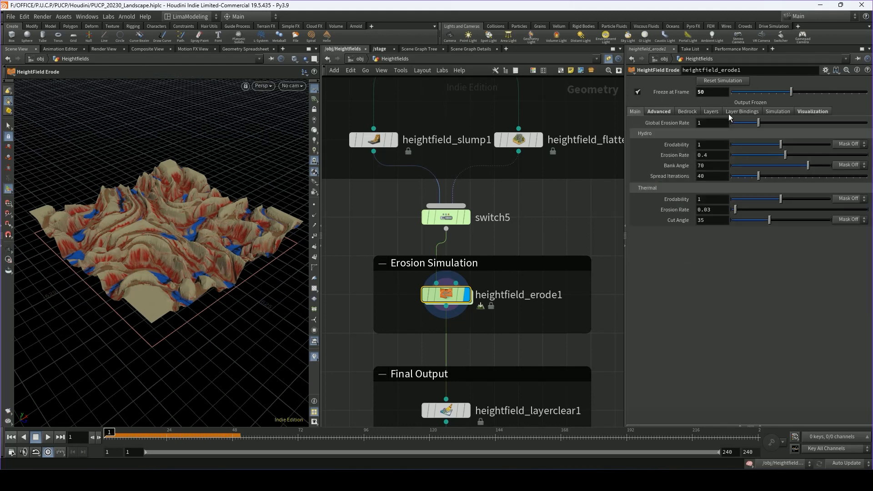
pyautogui.click(809, 112)
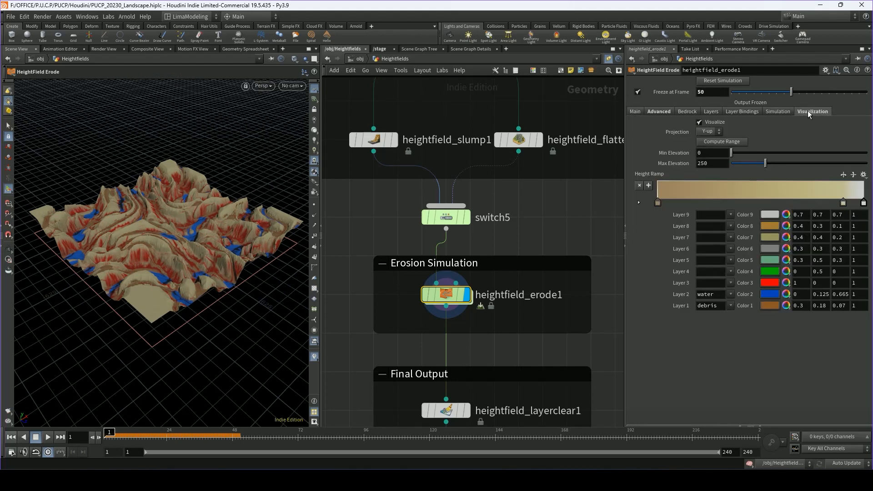
pyautogui.click(699, 121)
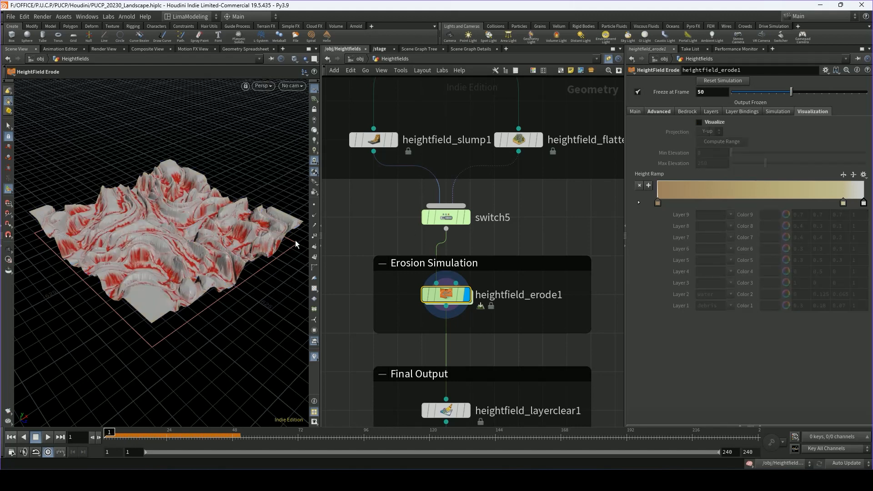
# Inspect the eroded terrain, and review heightfield_erode1's main and advanced erosion parameters.
pyautogui.keyDown('alt'); pyautogui.moveTo(173, 258); pyautogui.dragTo(181, 279); pyautogui.keyUp('alt')
pyautogui.click(635, 112)
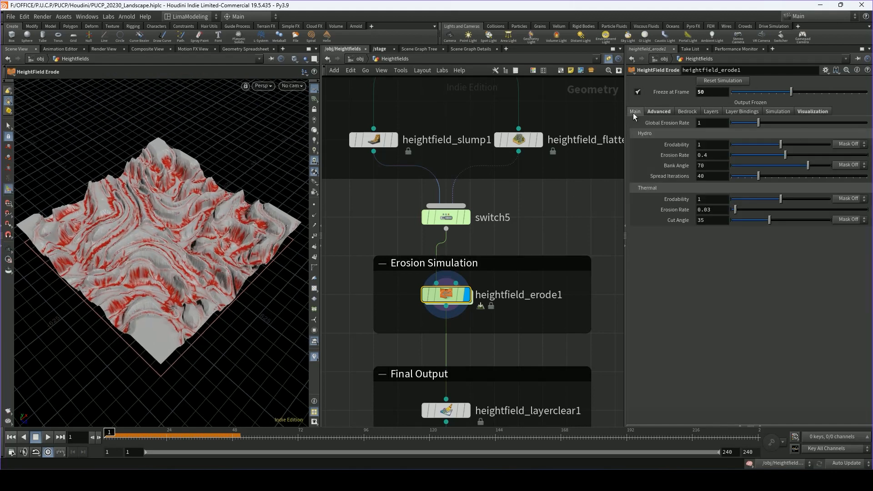
pyautogui.click(656, 111)
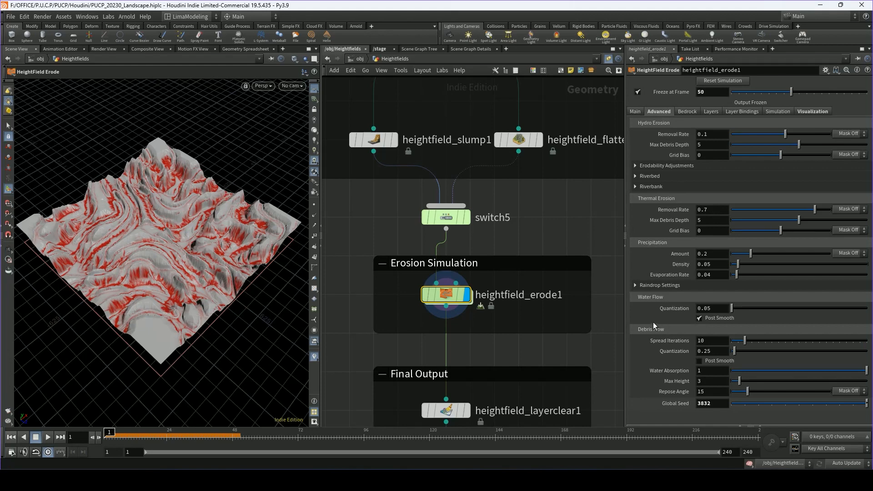
pyautogui.click(633, 112)
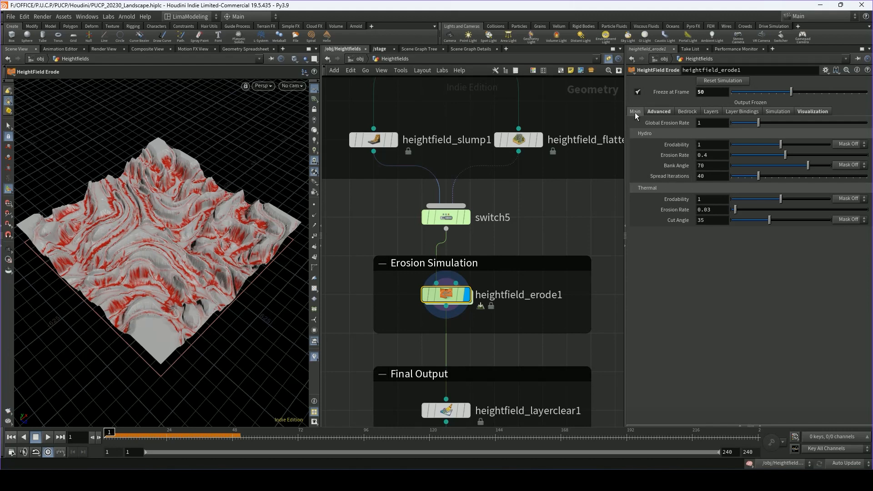
pyautogui.click(657, 112)
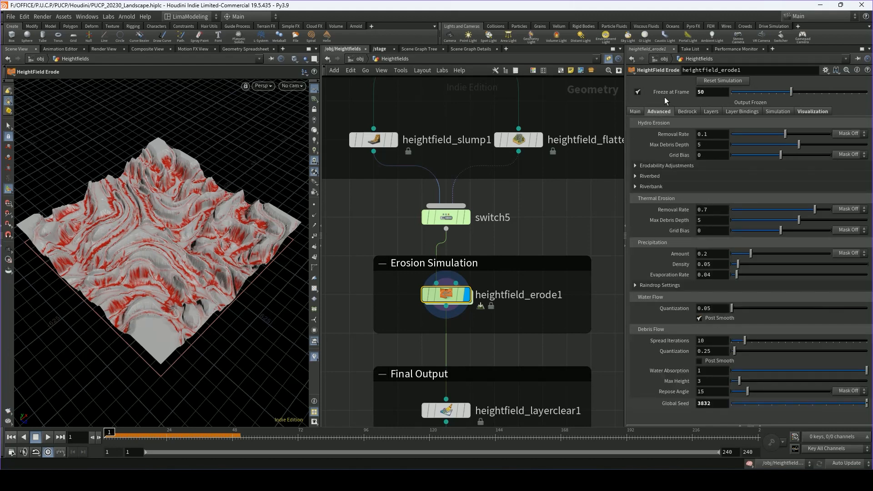
pyautogui.click(636, 112)
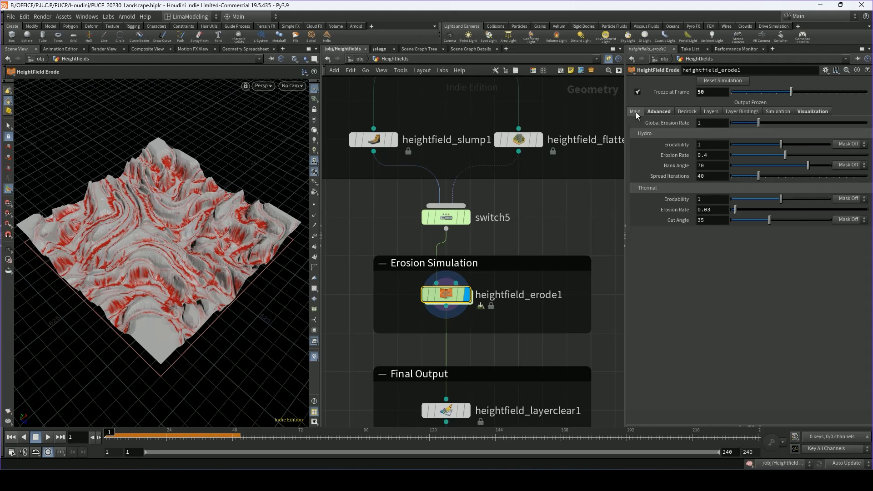
# Play the erosion simulation from frame 1 with Freeze at Frame off, and re-enable the freeze at frame 50 after rewinding.
pyautogui.doubleClick(709, 91)
pyautogui.click(638, 92)
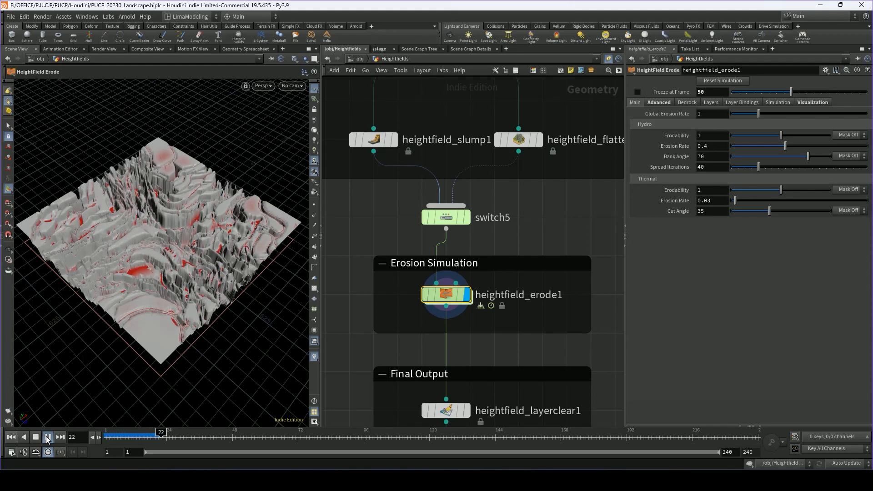
pyautogui.click(179, 432)
pyautogui.moveTo(175, 432); pyautogui.dragTo(97, 419)
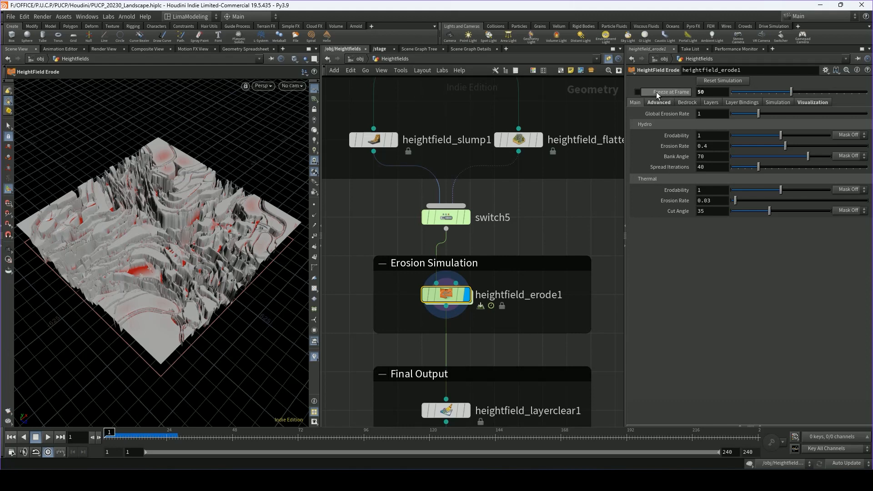
pyautogui.doubleClick(700, 92)
pyautogui.click(638, 91)
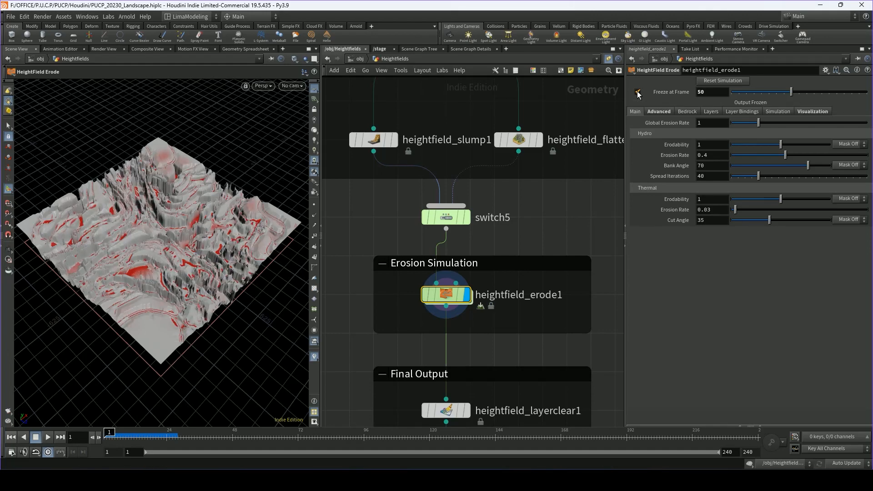
# Alternate the display between switch5 and heightfield_erode1 to compare the terrain before and after erosion.
pyautogui.scroll(4, 169, 260)
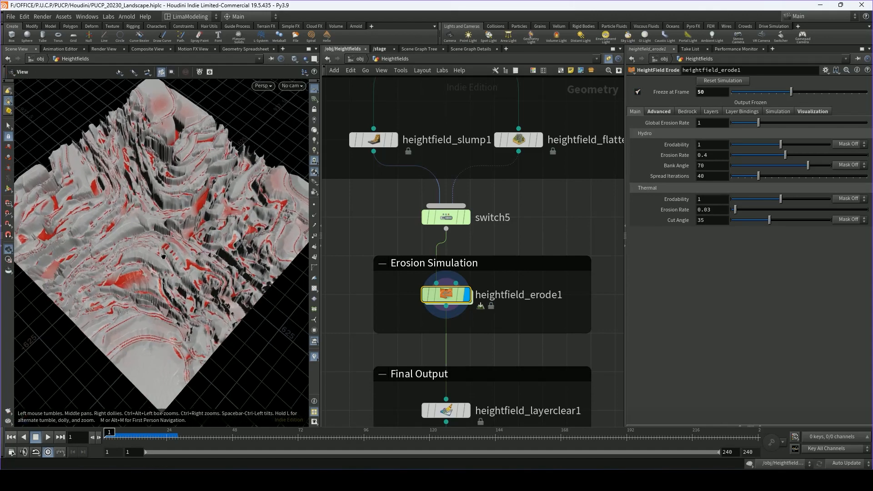
pyautogui.moveTo(163, 256)
pyautogui.mouseDown()
pyautogui.moveTo(160, 278)
pyautogui.moveTo(169, 177)
pyautogui.moveTo(166, 252)
pyautogui.moveTo(157, 249)
pyautogui.moveTo(172, 249)
pyautogui.moveTo(162, 249)
pyautogui.mouseUp()
pyautogui.moveTo(471, 214)
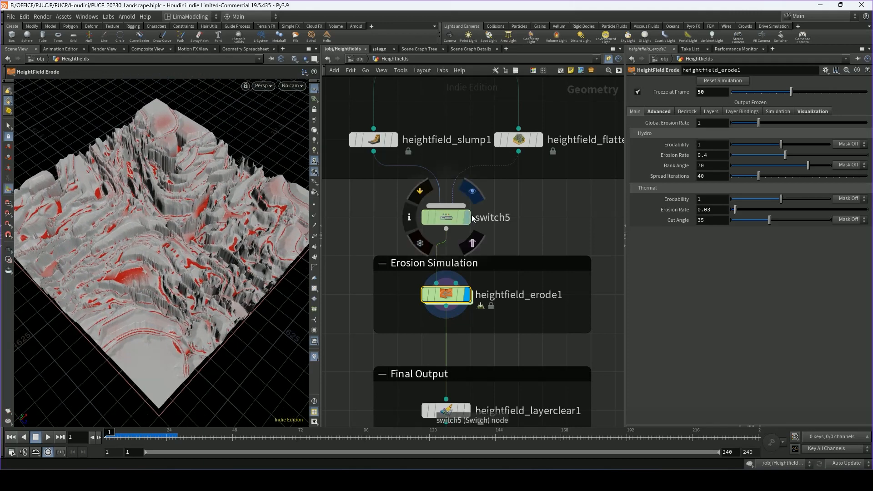
pyautogui.click(468, 218)
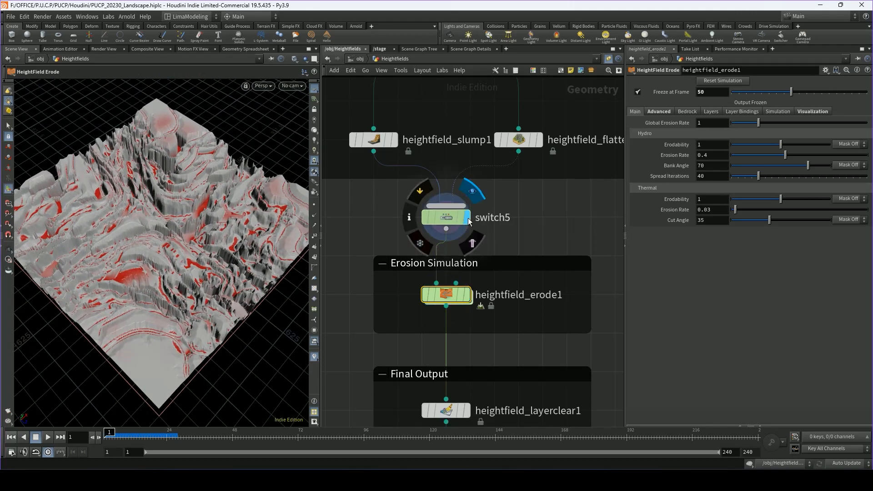
pyautogui.click(467, 295)
pyautogui.click(467, 218)
pyautogui.click(467, 295)
# Compare the terrain detail of switch5 and heightfield_erode1 in close-up, and view the whole eroded terrain.
pyautogui.keyDown('alt'); pyautogui.moveTo(215, 251); pyautogui.dragTo(376, 281, button='right'); pyautogui.keyUp('alt')
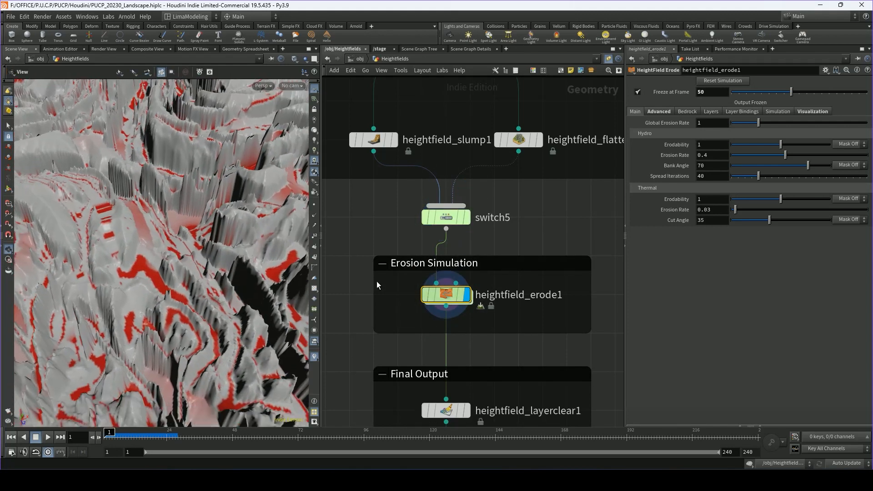
pyautogui.click(468, 218)
pyautogui.click(466, 299)
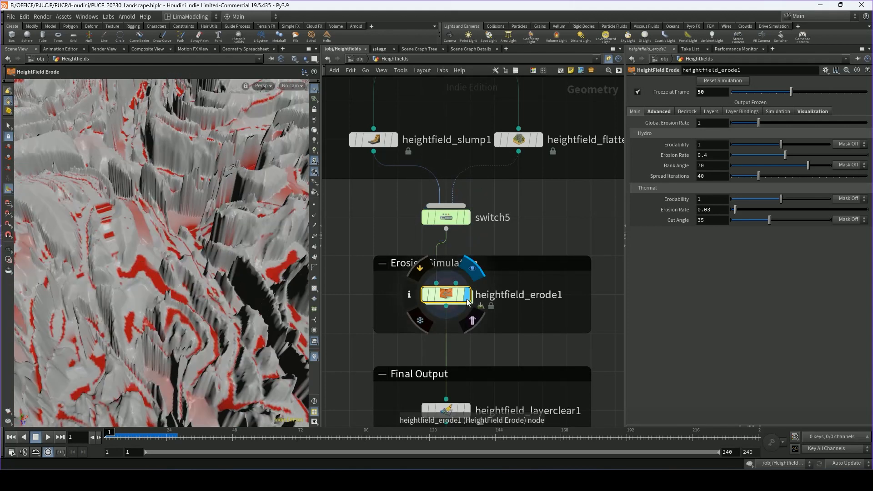
pyautogui.click(465, 223)
pyautogui.click(467, 294)
pyautogui.hotkey('space', 'h')
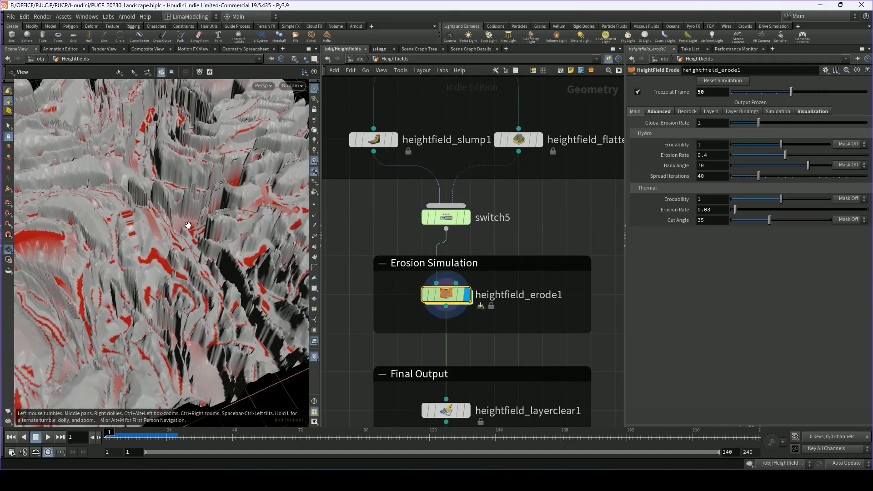
pyautogui.moveTo(171, 213)
pyautogui.mouseDown()
pyautogui.moveTo(178, 231)
pyautogui.moveTo(177, 213)
pyautogui.mouseUp()
pyautogui.moveTo(181, 219); pyautogui.dragTo(182, 220)
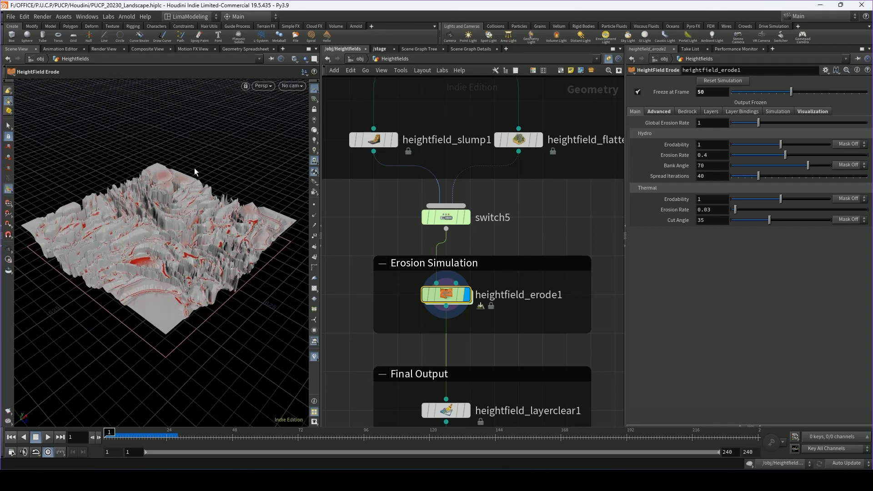
# Set switch5's Select Input to 1, reset heightfield_erode1's simulation, and compare both terrains.
pyautogui.click(451, 217)
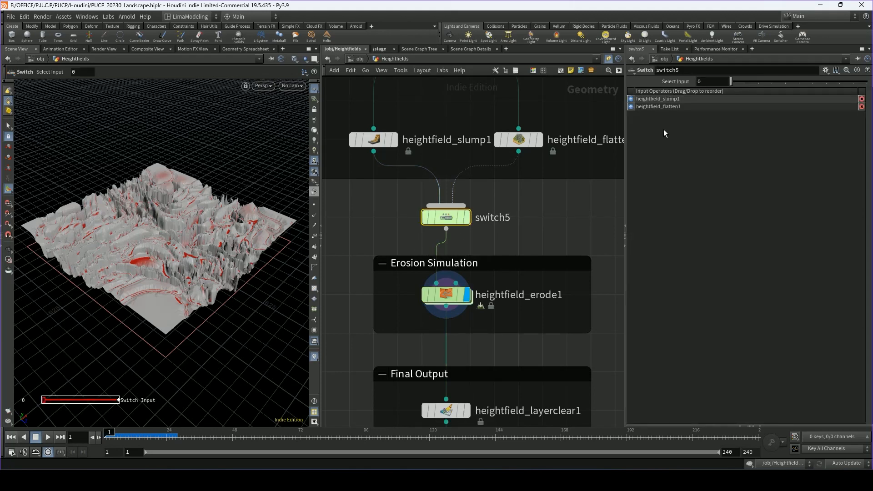
pyautogui.click(466, 217)
pyautogui.moveTo(731, 81); pyautogui.dragTo(744, 81)
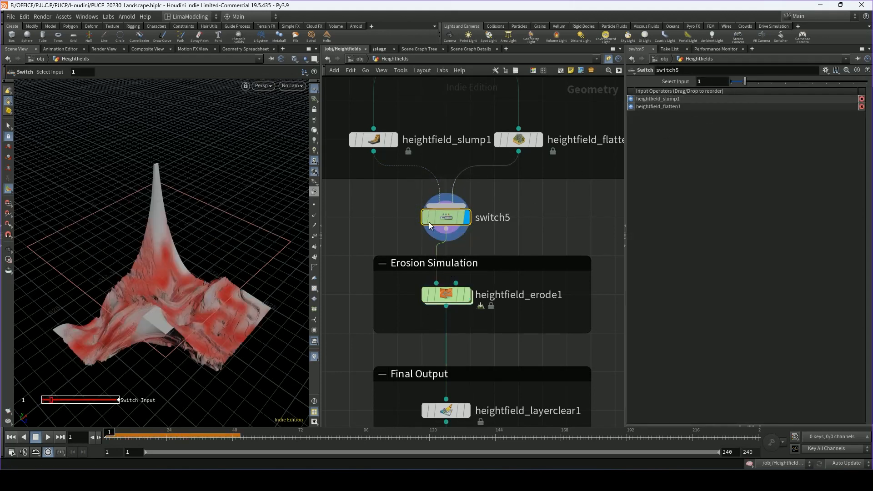
pyautogui.click(452, 300)
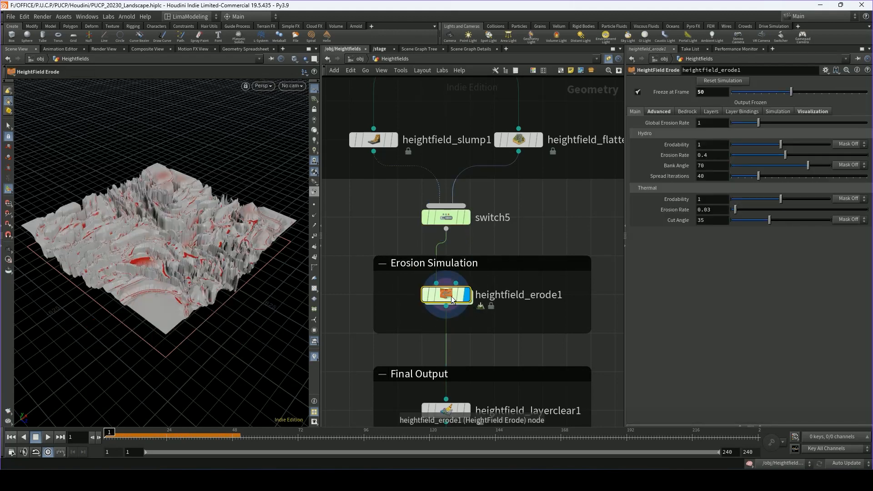
pyautogui.click(717, 82)
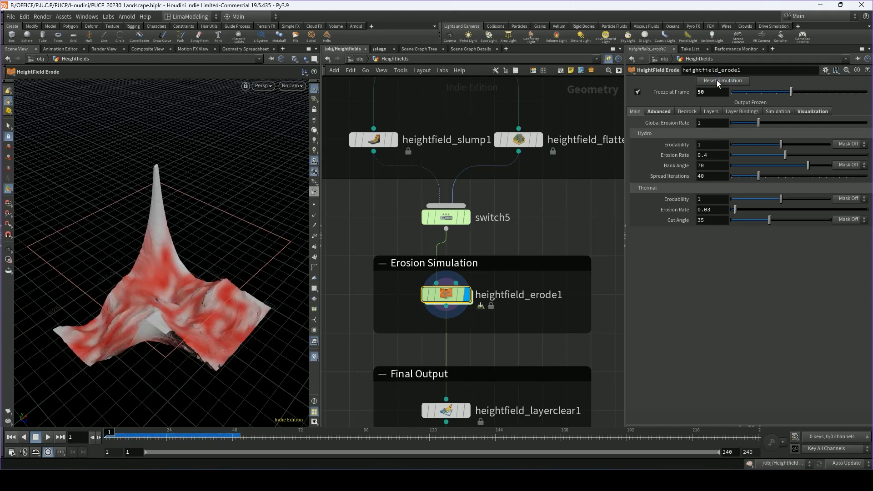
pyautogui.click(466, 217)
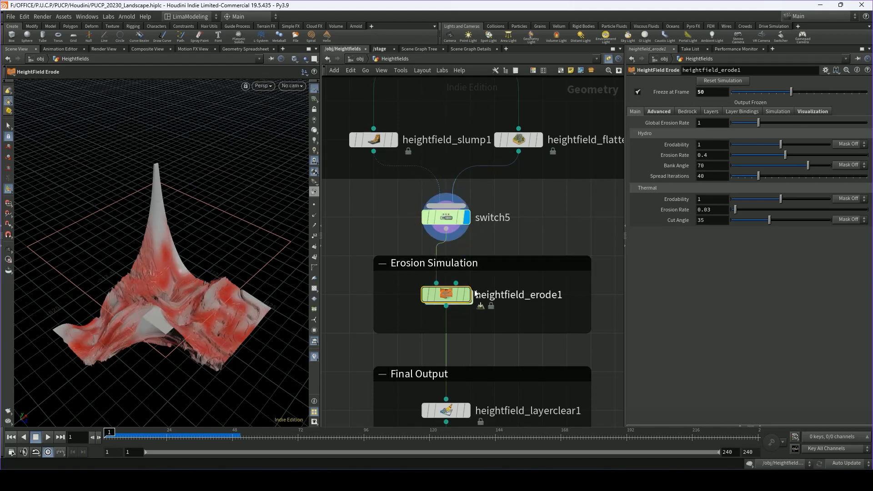
pyautogui.click(466, 295)
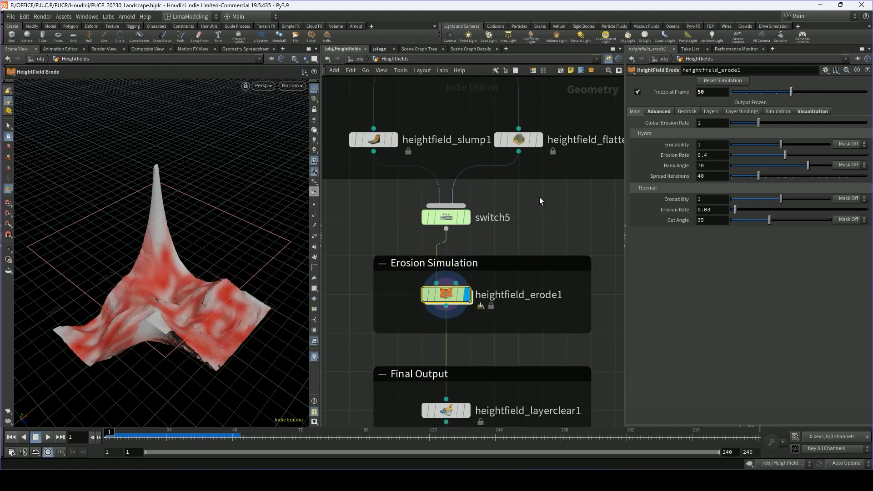
# Set switch5's Select Input to 0, and reset heightfield_erode1's simulation.
pyautogui.click(460, 217)
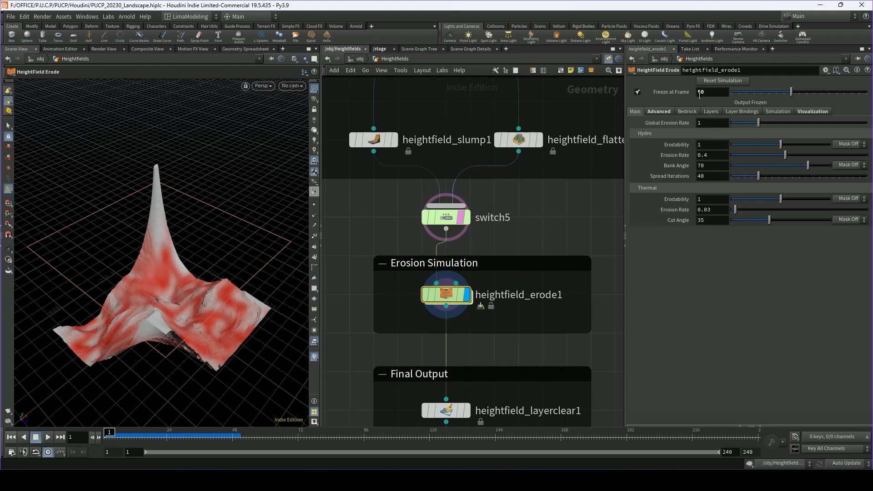
pyautogui.click(450, 216)
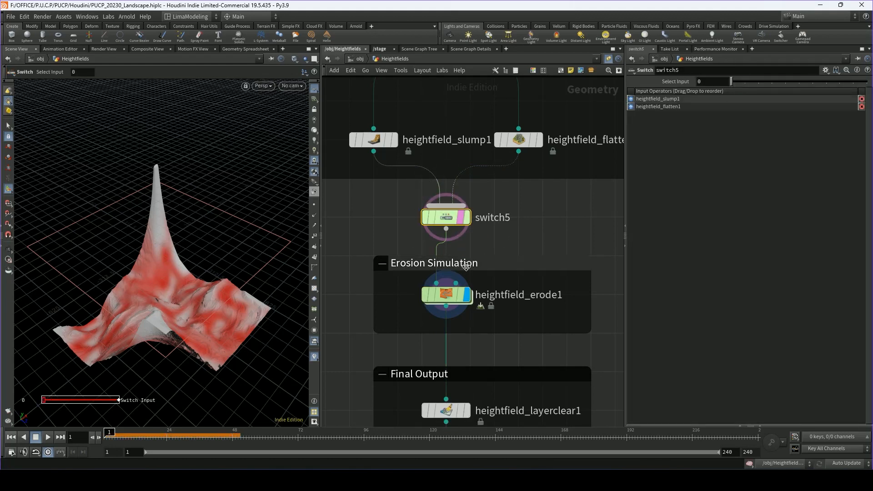
pyautogui.click(454, 293)
pyautogui.click(460, 218)
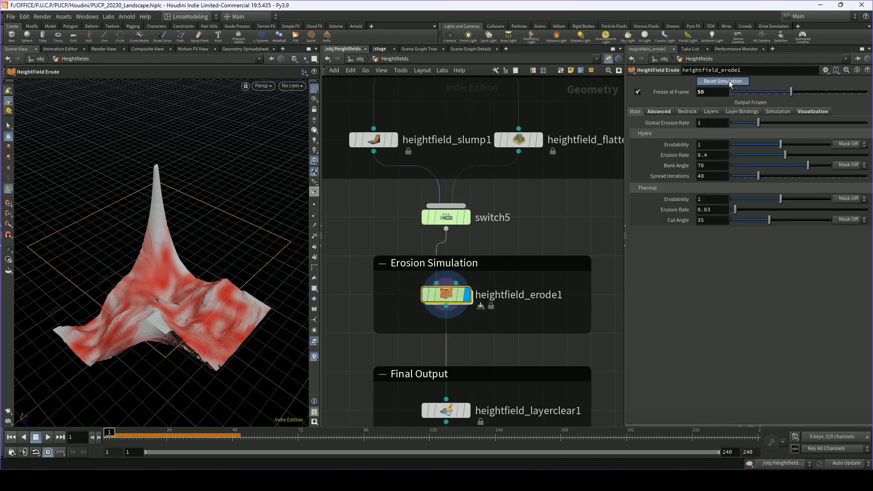
pyautogui.click(729, 80)
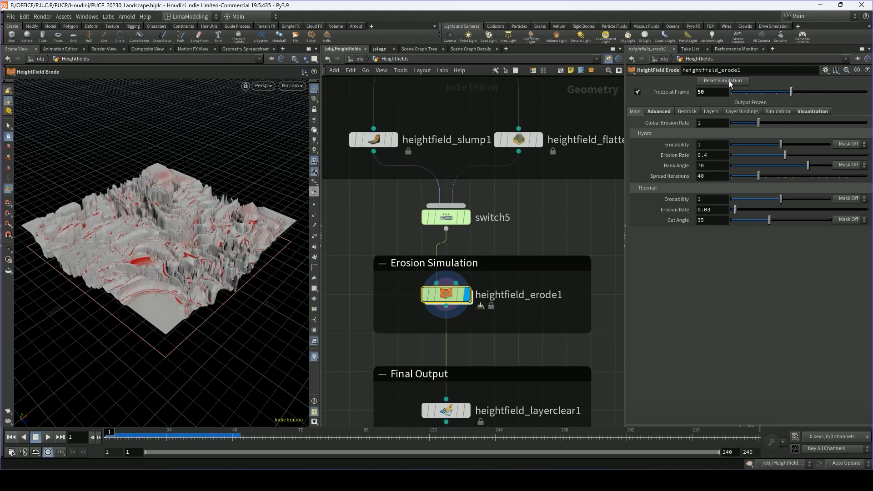
# Look over the lower part of the network, and examine the re-simulated eroded terrain from several angles.
pyautogui.moveTo(445, 241)
pyautogui.scroll(-5, 519, 253)
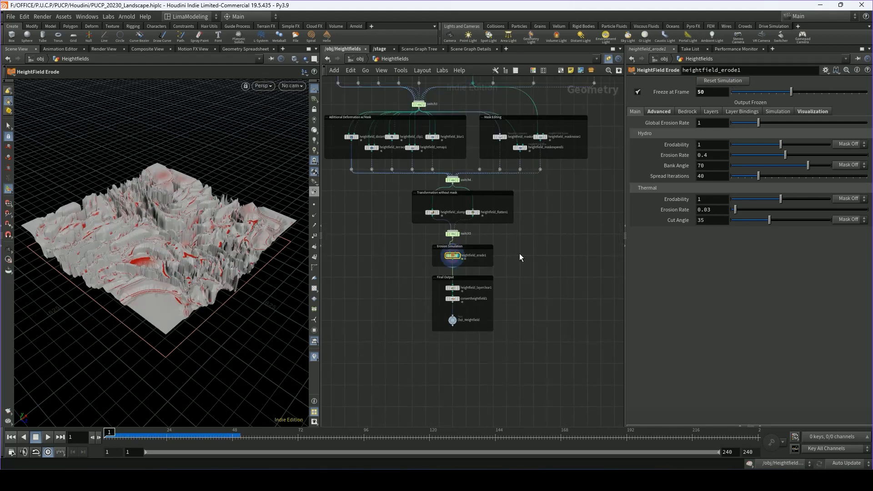
pyautogui.scroll(5, 500, 268)
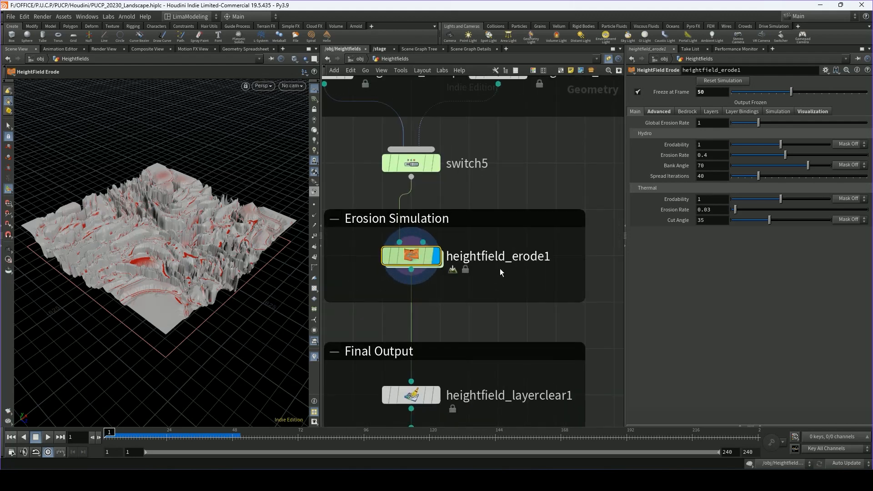
pyautogui.moveTo(501, 299); pyautogui.dragTo(479, 295, button='middle')
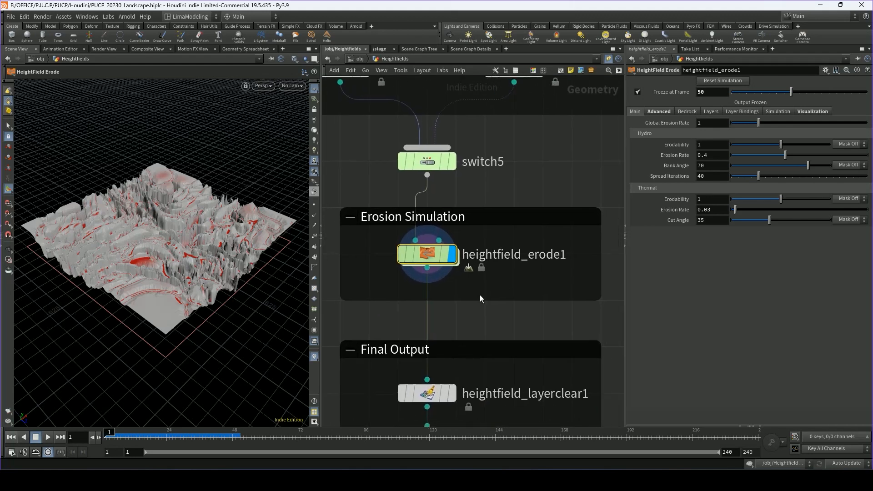
pyautogui.moveTo(160, 260)
pyautogui.keyDown('alt'); pyautogui.mouseDown()
pyautogui.moveTo(180, 279)
pyautogui.moveTo(167, 290)
pyautogui.moveTo(168, 267)
pyautogui.mouseUp(); pyautogui.keyUp('alt')
pyautogui.keyDown('alt'); pyautogui.moveTo(168, 268); pyautogui.dragTo(167, 204, button='right'); pyautogui.keyUp('alt')
pyautogui.moveTo(167, 205)
pyautogui.keyDown('alt'); pyautogui.mouseDown()
pyautogui.moveTo(182, 259)
pyautogui.moveTo(190, 227)
pyautogui.moveTo(162, 203)
pyautogui.mouseUp(); pyautogui.keyUp('alt')
pyautogui.keyDown('alt'); pyautogui.scroll(-5, 167, 205); pyautogui.keyUp('alt')
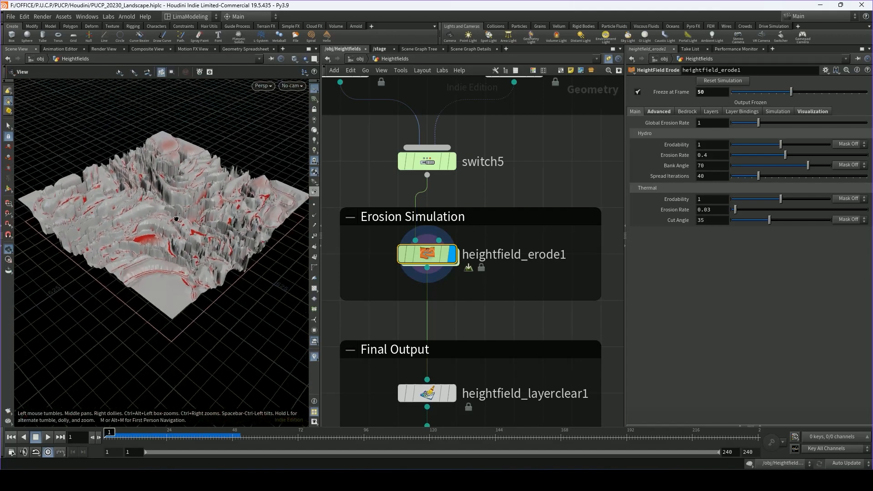
# Turn on heightfield_erode1's Visualize option, and inspect the colored terrain and the water layer entry.
pyautogui.click(811, 112)
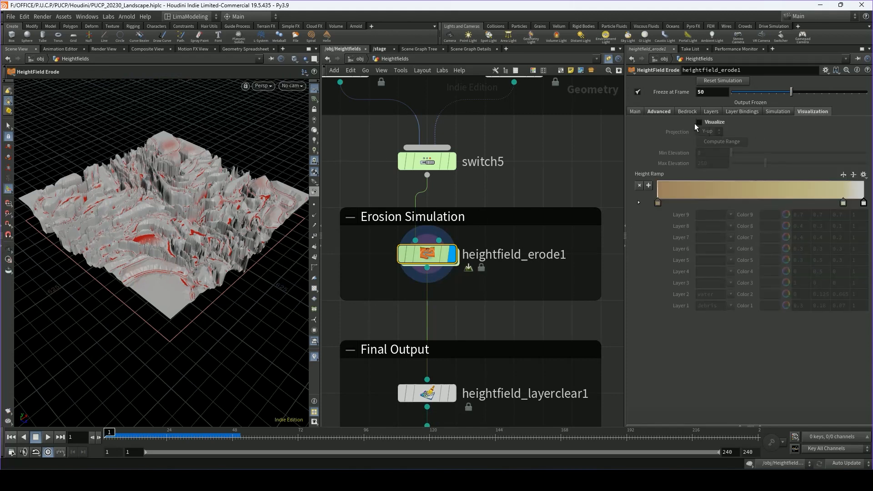
pyautogui.click(698, 122)
pyautogui.moveTo(173, 214); pyautogui.dragTo(201, 249)
pyautogui.press('Return')
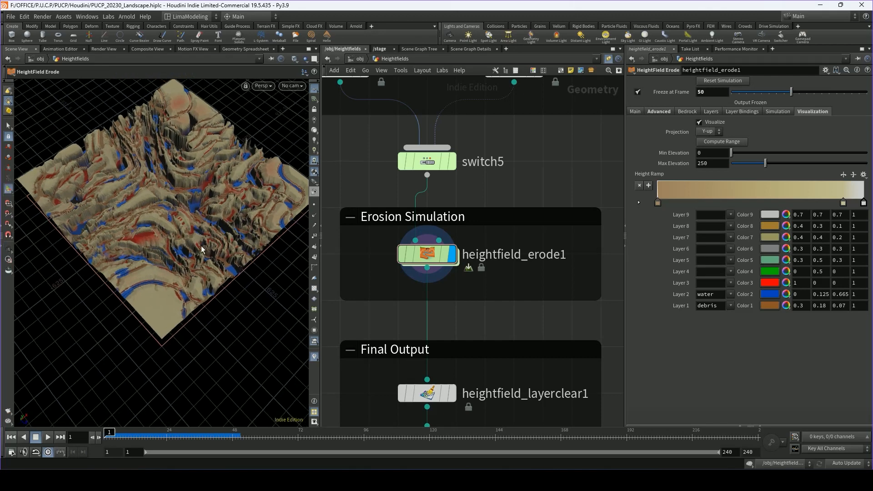
pyautogui.doubleClick(705, 294)
# Look over the whole node network from the top down to heightfield_erode1 in the Erosion Simulation group.
pyautogui.scroll(-3, 562, 152)
pyautogui.moveTo(560, 152); pyautogui.dragTo(527, 320, button='middle')
pyautogui.scroll(-3, 530, 272)
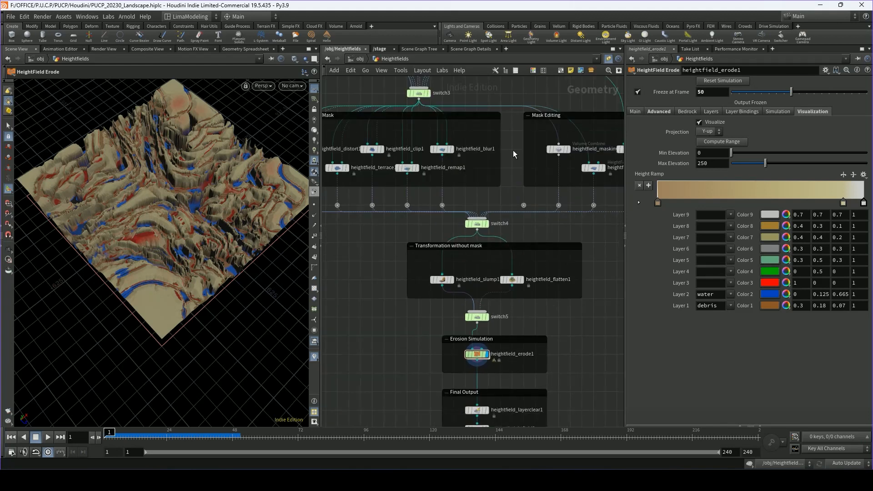
pyautogui.moveTo(494, 156); pyautogui.dragTo(483, 255, button='middle')
pyautogui.scroll(-3, 483, 255)
pyautogui.moveTo(483, 219); pyautogui.dragTo(470, 267, button='middle')
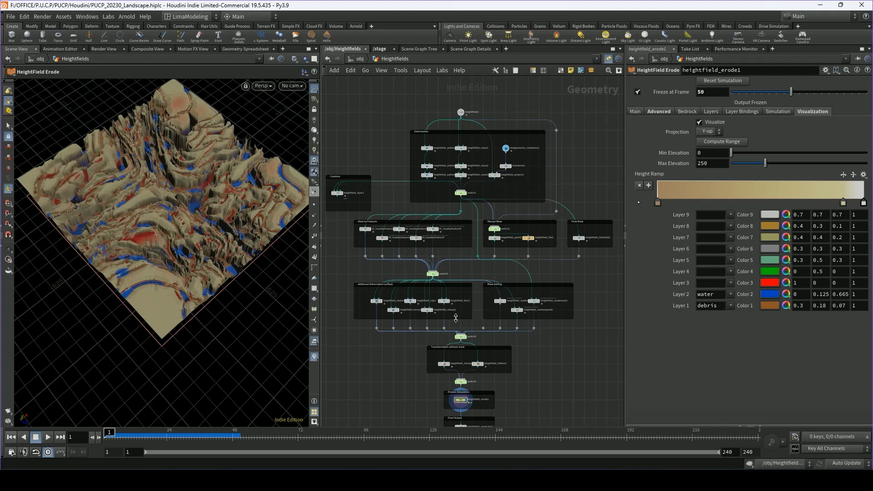
pyautogui.scroll(10, 471, 415)
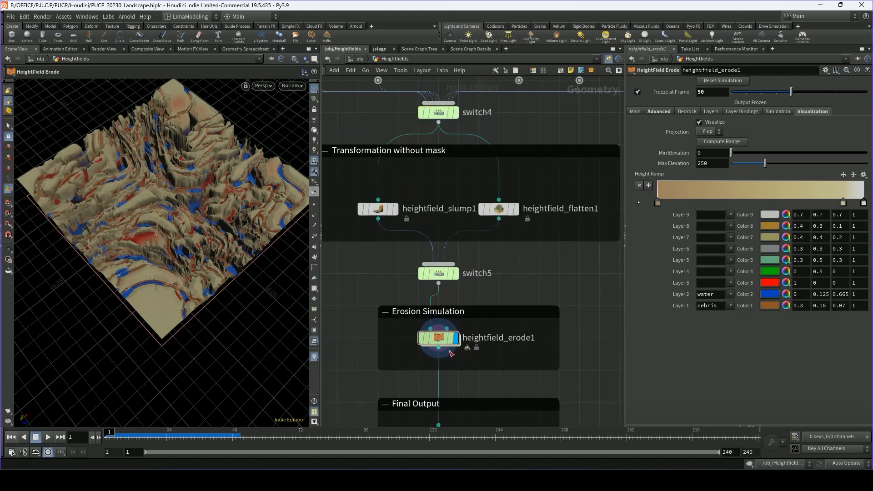
pyautogui.moveTo(439, 340)
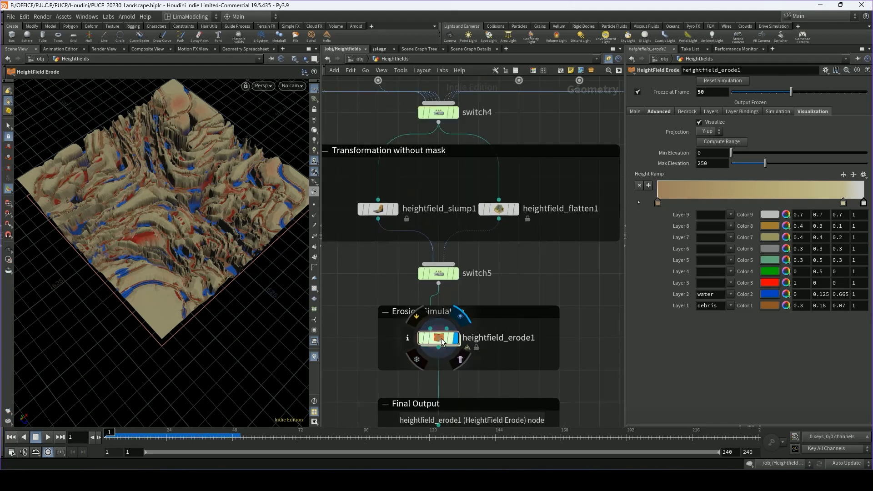
# Open heightfield_erode1's node info and review its list of volume layers down to water.
pyautogui.click(407, 337)
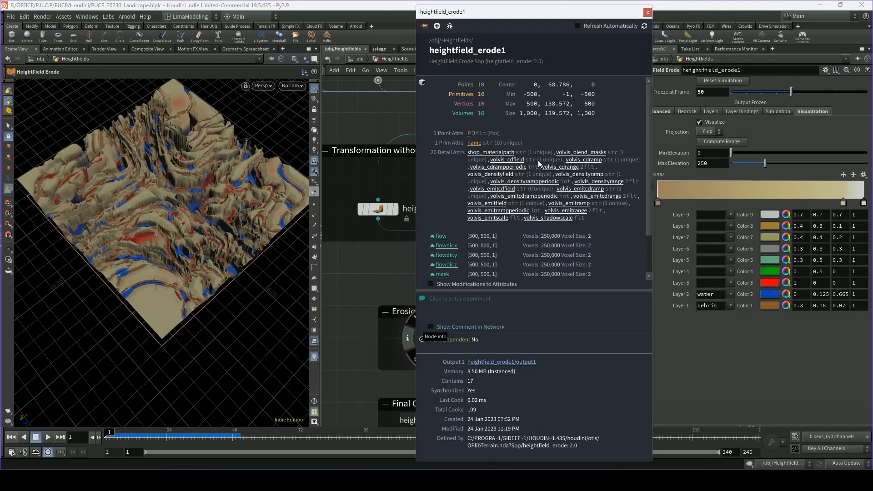
pyautogui.moveTo(650, 205); pyautogui.dragTo(647, 260)
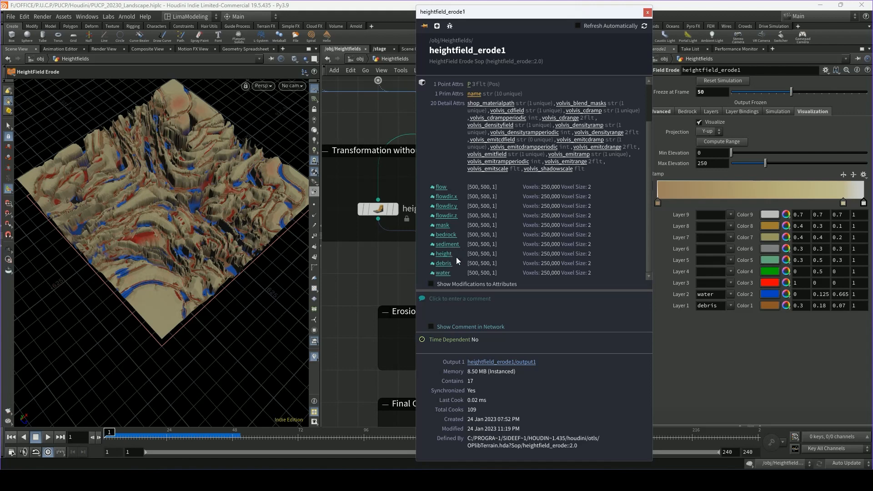
pyautogui.scroll(-5, 523, 273)
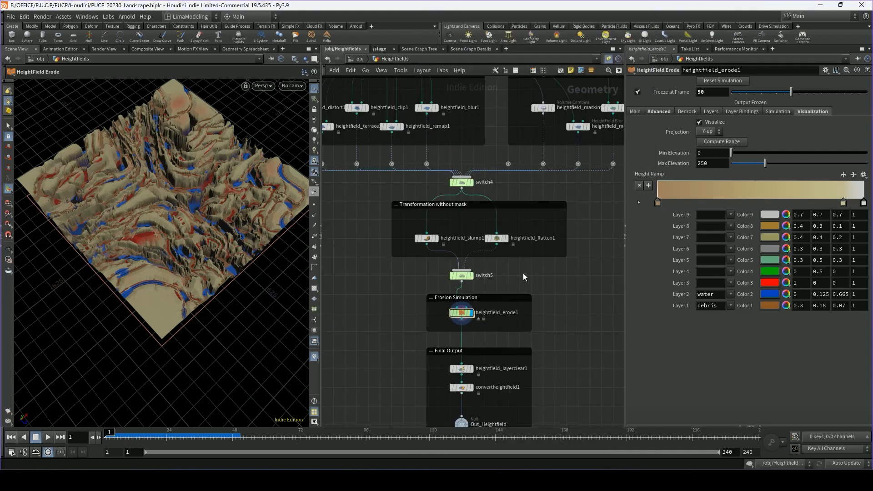
# Look over the whole node network, and examine the Final Output group below heightfield_erode1.
pyautogui.scroll(-3, 554, 318)
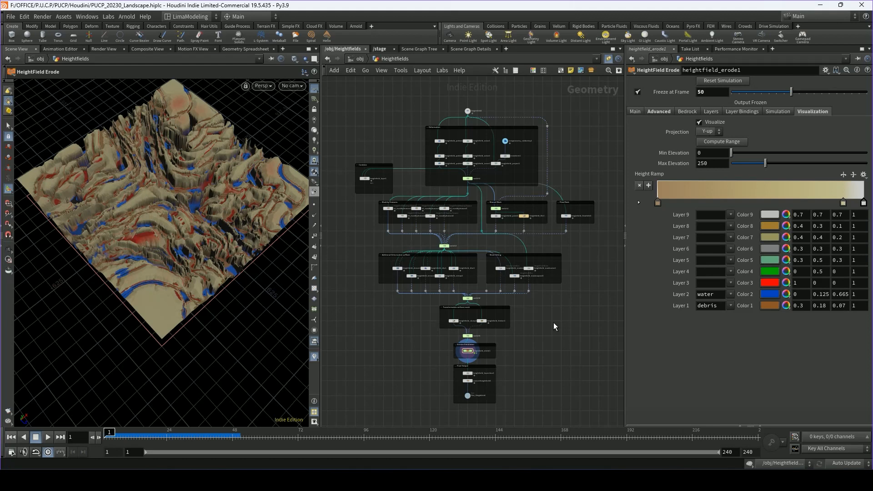
pyautogui.moveTo(541, 349); pyautogui.dragTo(579, 181, button='middle')
pyautogui.scroll(3, 522, 312)
pyautogui.scroll(2, 532, 261)
pyautogui.moveTo(550, 213); pyautogui.dragTo(544, 224, button='middle')
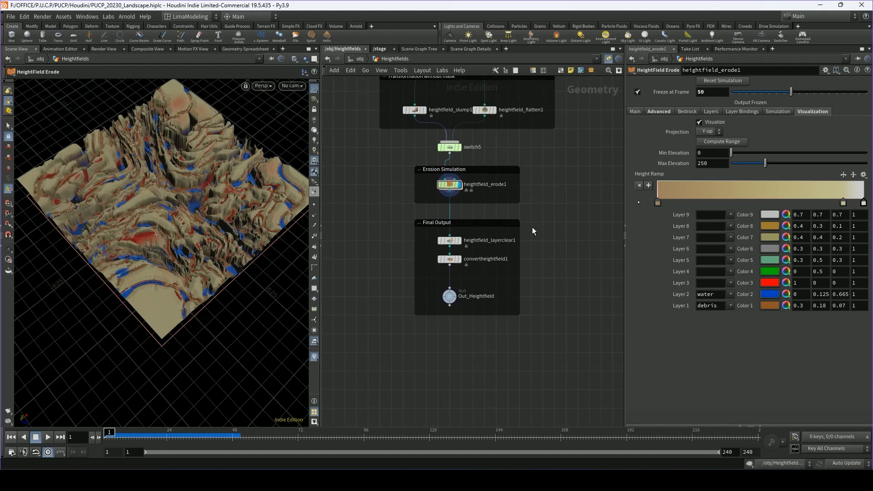
# Switch to the browser's SideFX Complete A-Z Terrain Handbook page, and read its introduction, tools list and biome sections.
pyautogui.click(361, 479)
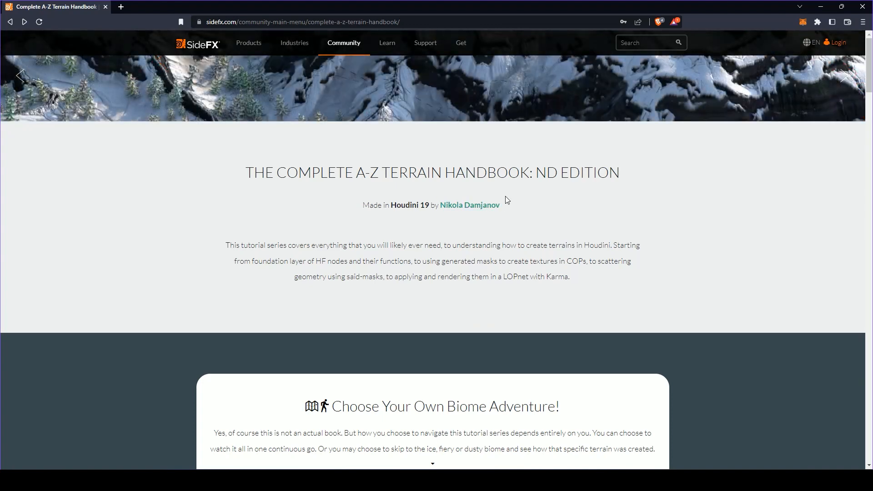
pyautogui.moveTo(245, 173); pyautogui.dragTo(529, 172)
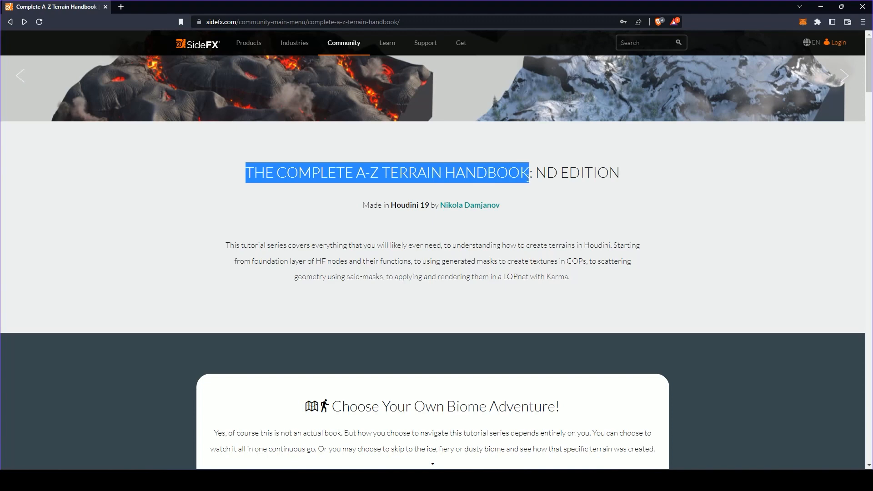
pyautogui.click(549, 236)
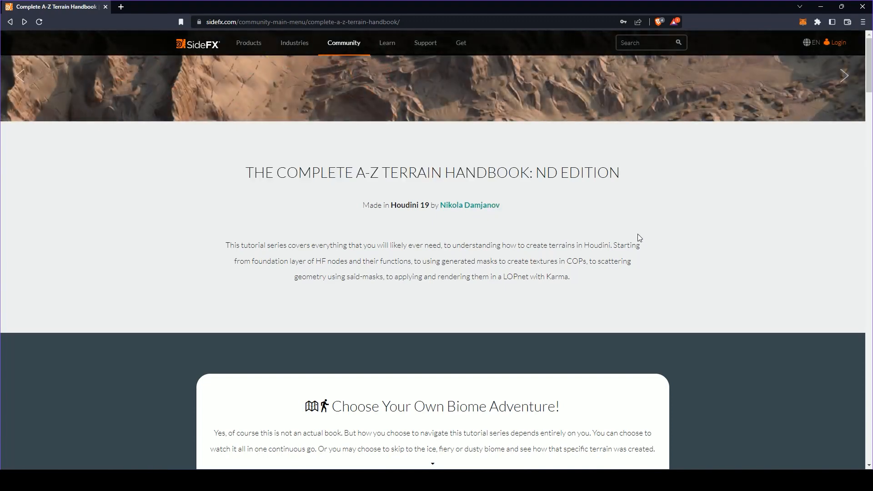
pyautogui.scroll(-9, 636, 238)
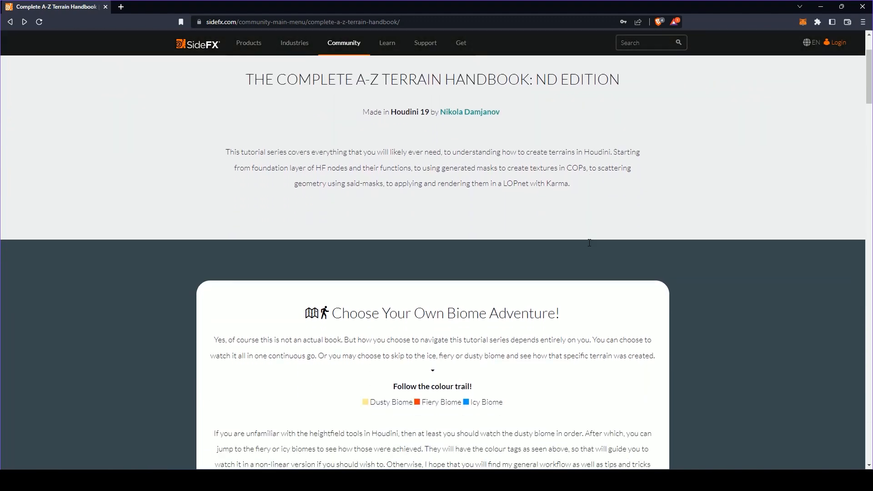
pyautogui.scroll(-8, 713, 245)
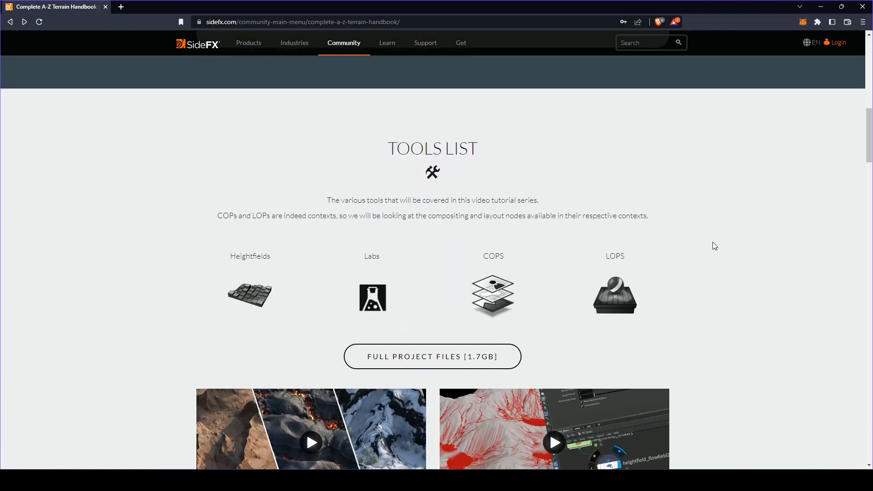
pyautogui.scroll(-6, 713, 243)
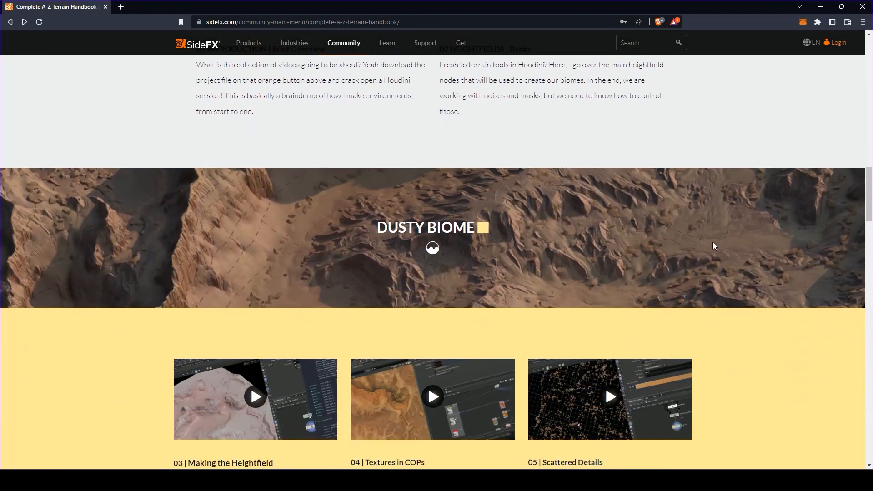
pyautogui.scroll(-9, 713, 246)
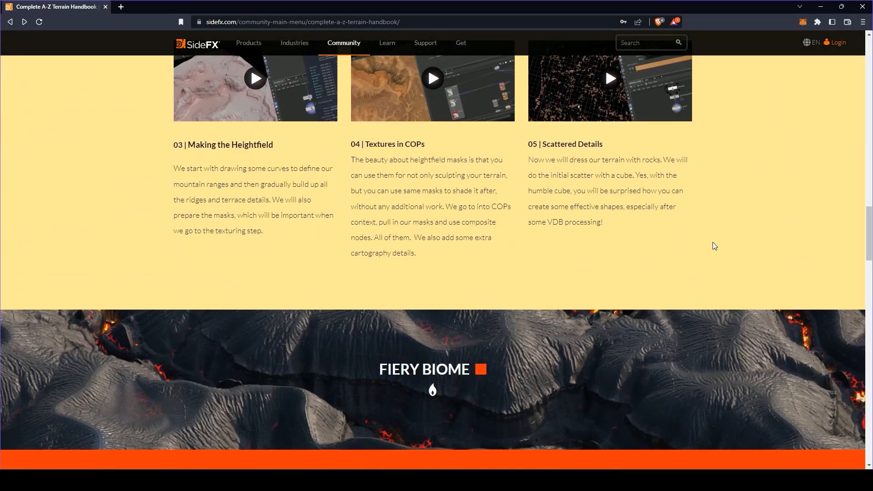
pyautogui.scroll(-4, 713, 246)
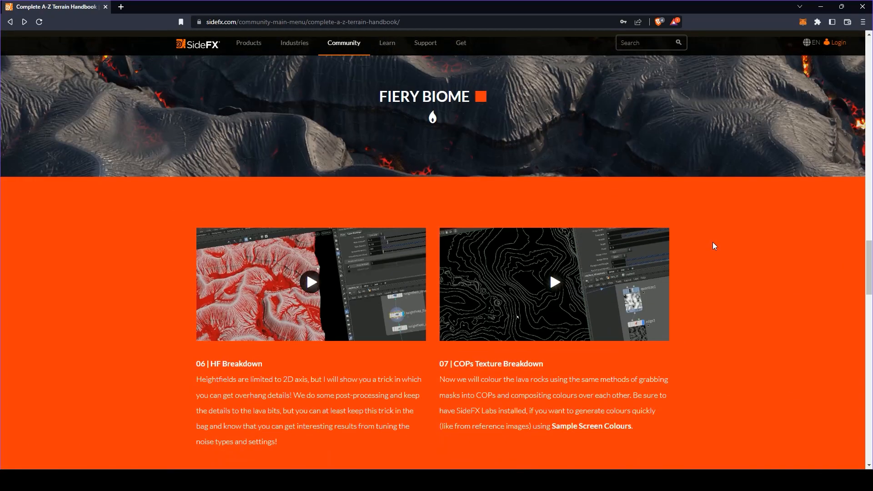
pyautogui.scroll(-5, 713, 246)
pyautogui.scroll(-7, 713, 245)
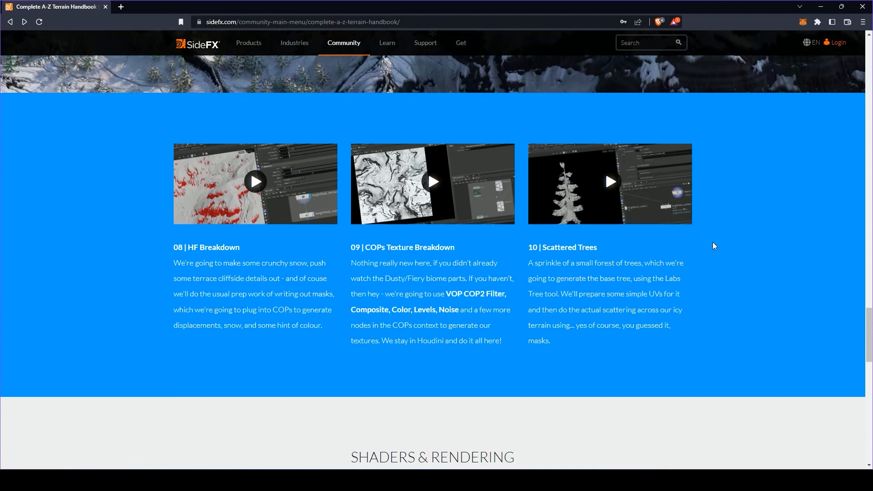
pyautogui.scroll(-4, 713, 245)
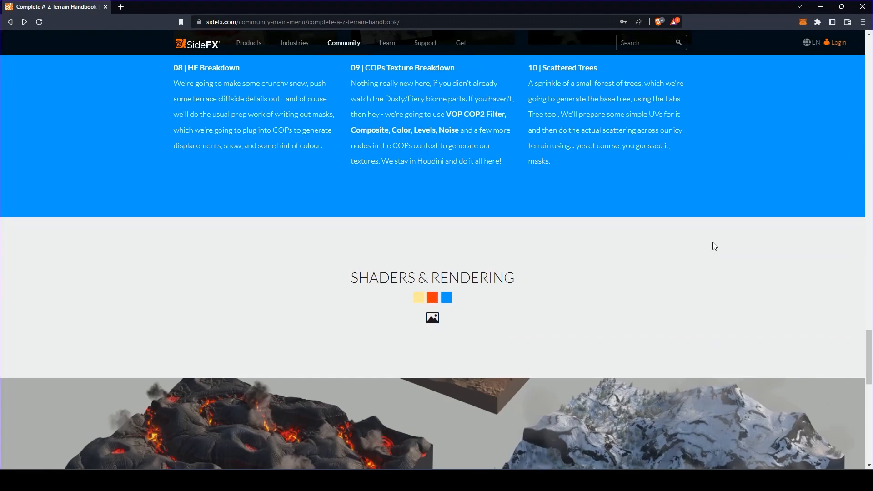
# Review the handbook's Icy Biome lessons and Shaders & Rendering section down to the full project files link, and return to the page title.
pyautogui.scroll(7, 712, 246)
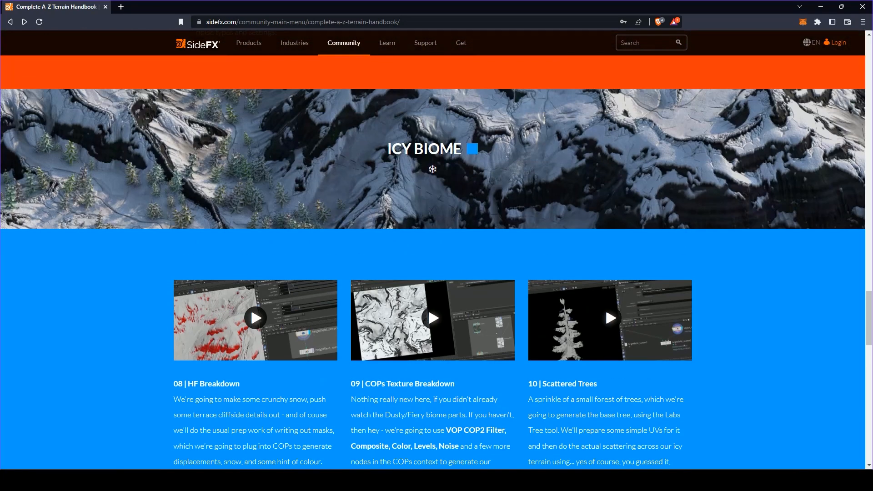
pyautogui.scroll(-1, 409, 186)
pyautogui.scroll(-2, 491, 233)
pyautogui.scroll(-1, 491, 234)
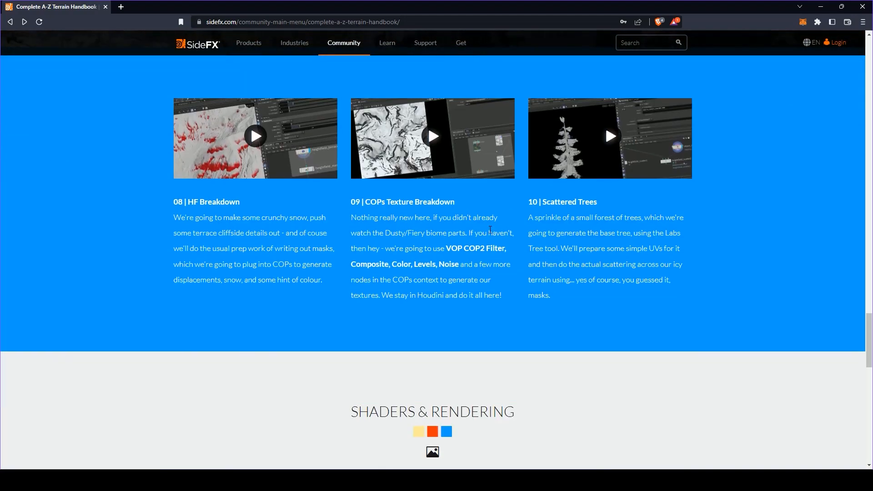
pyautogui.scroll(-7, 490, 229)
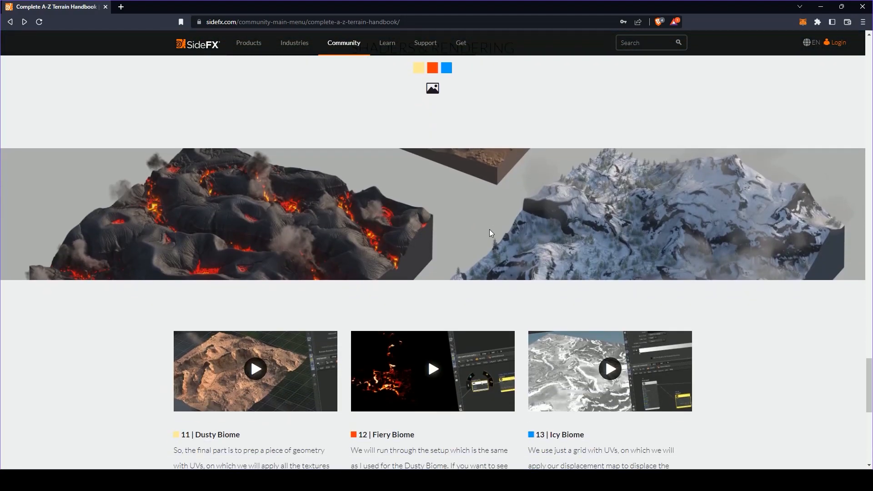
pyautogui.scroll(-3, 489, 229)
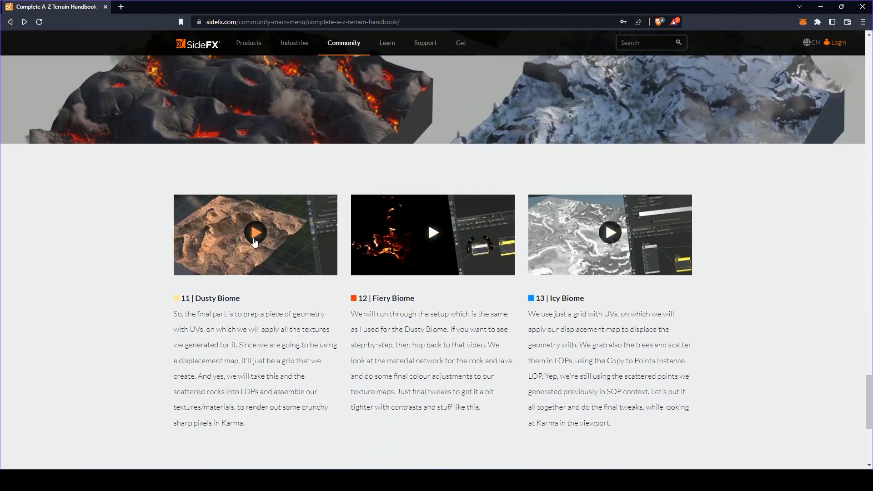
pyautogui.scroll(-5, 410, 282)
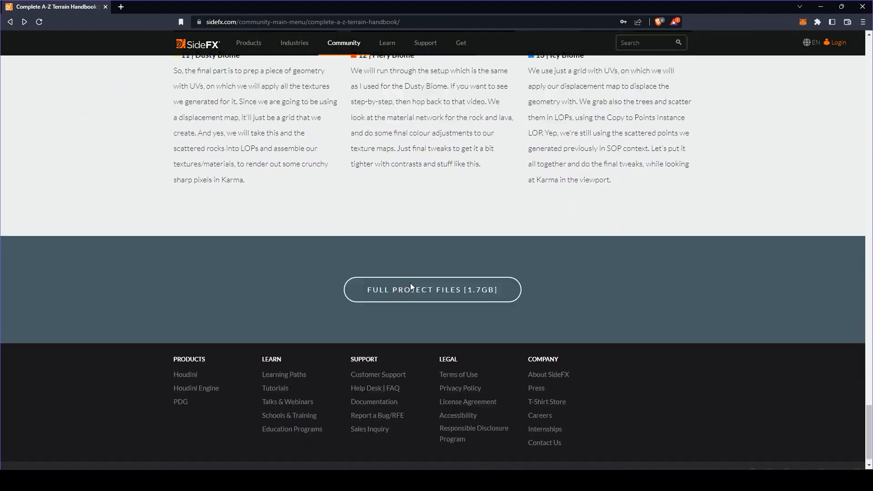
pyautogui.scroll(3, 422, 258)
pyautogui.scroll(6, 423, 258)
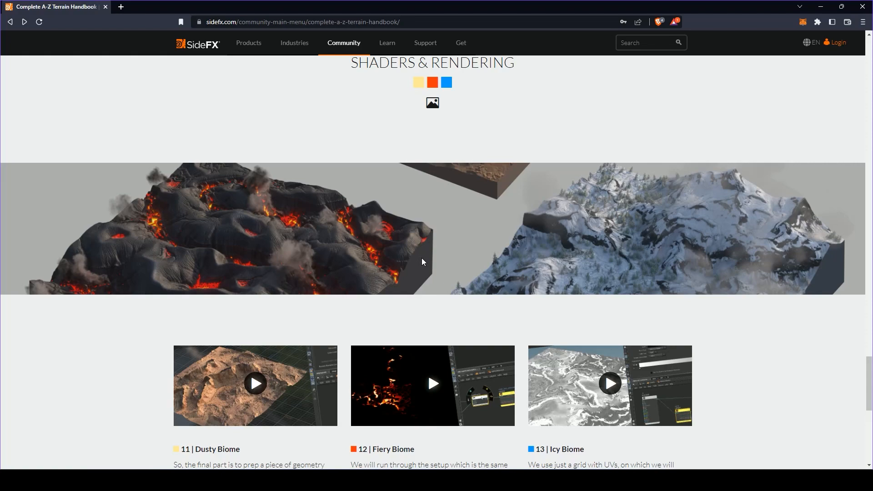
pyautogui.scroll(20, 422, 257)
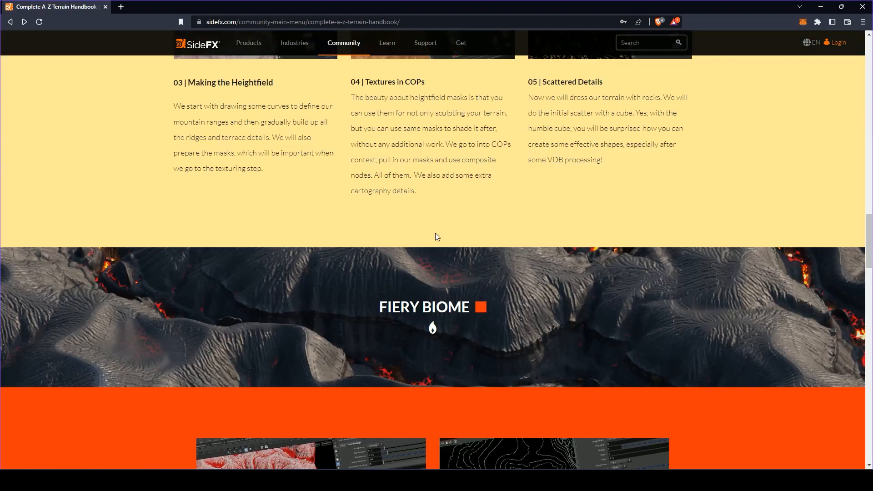
pyautogui.scroll(20, 449, 193)
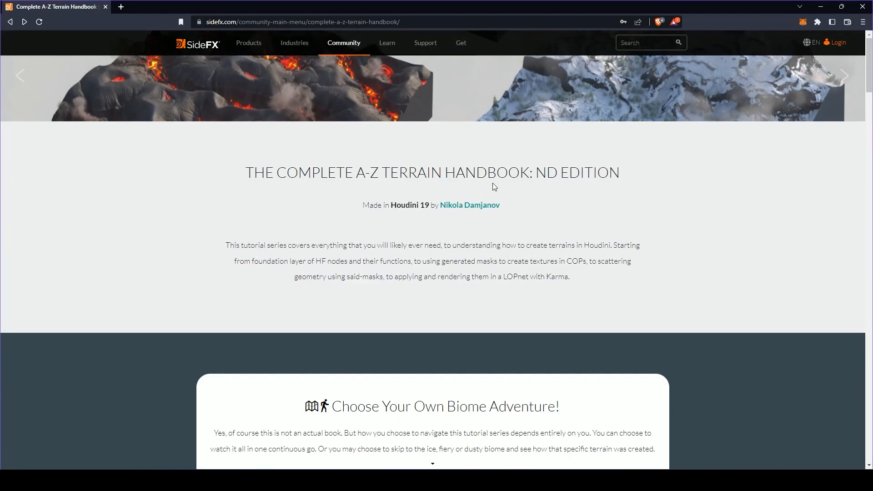
# Switch back to Houdini, and display heightfield_layerclear1 in the Final Output group with its parameters shown.
pyautogui.click(821, 8)
pyautogui.moveTo(195, 268)
pyautogui.keyDown('alt'); pyautogui.mouseDown()
pyautogui.moveTo(211, 286)
pyautogui.moveTo(212, 247)
pyautogui.moveTo(226, 255)
pyautogui.moveTo(188, 253)
pyautogui.mouseUp(); pyautogui.keyUp('alt')
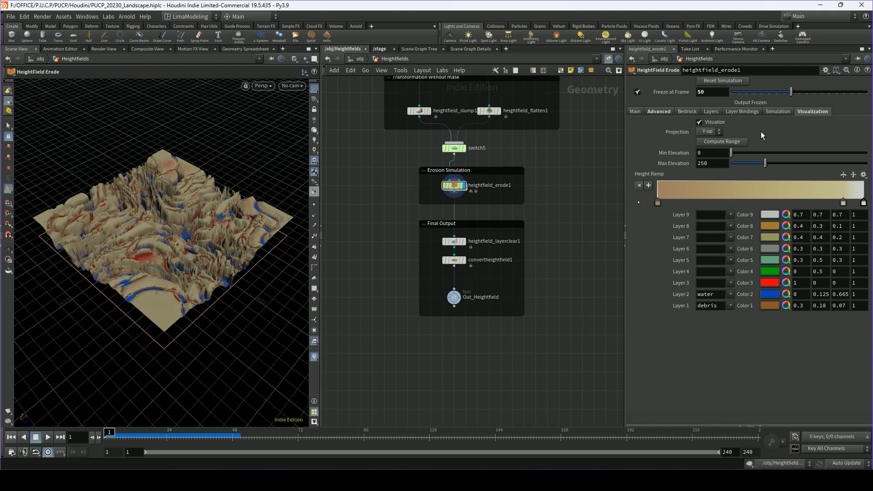
pyautogui.scroll(5, 475, 230)
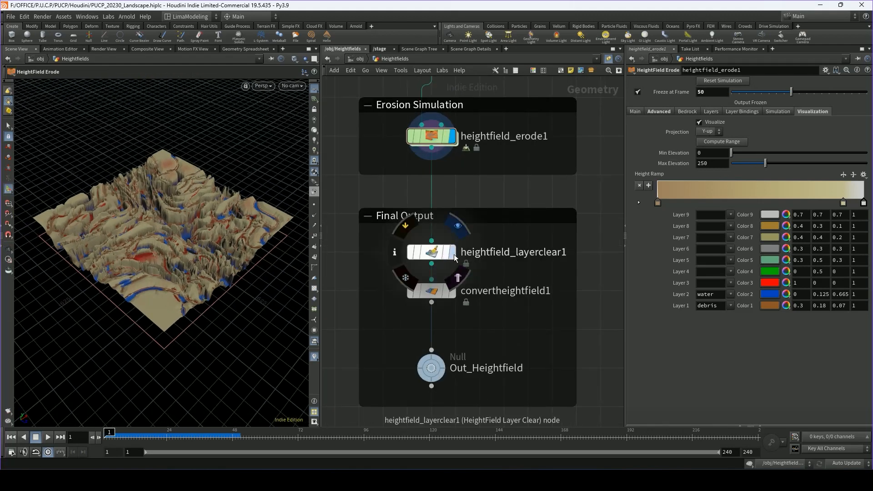
pyautogui.click(454, 253)
pyautogui.click(431, 255)
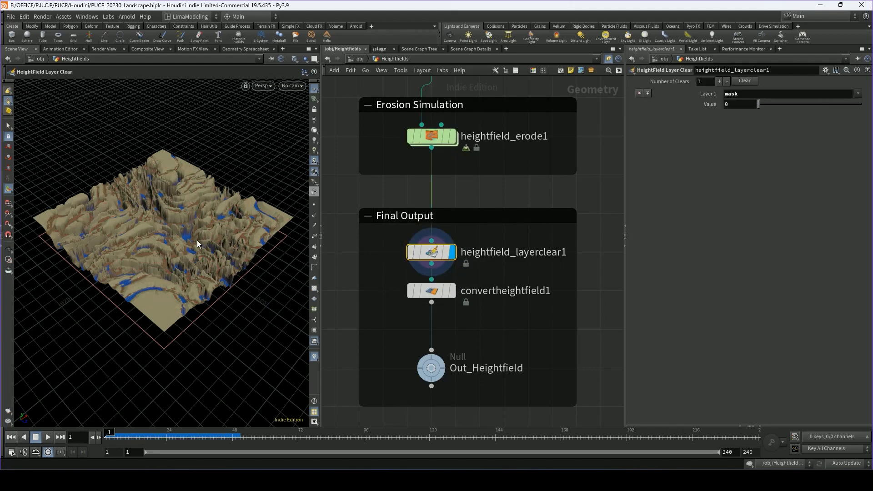
pyautogui.click(441, 253)
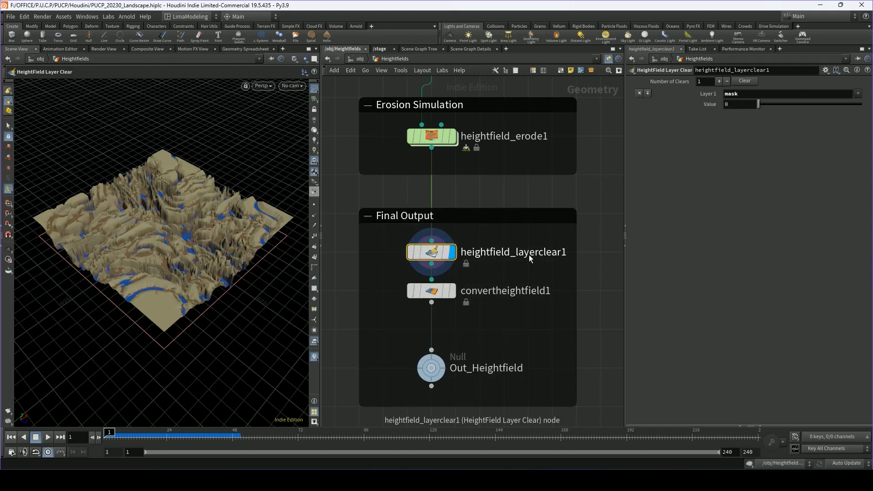
# Inspect heightfield_layerclear1's Layer 1 entry and the layers available for clearing.
pyautogui.doubleClick(746, 95)
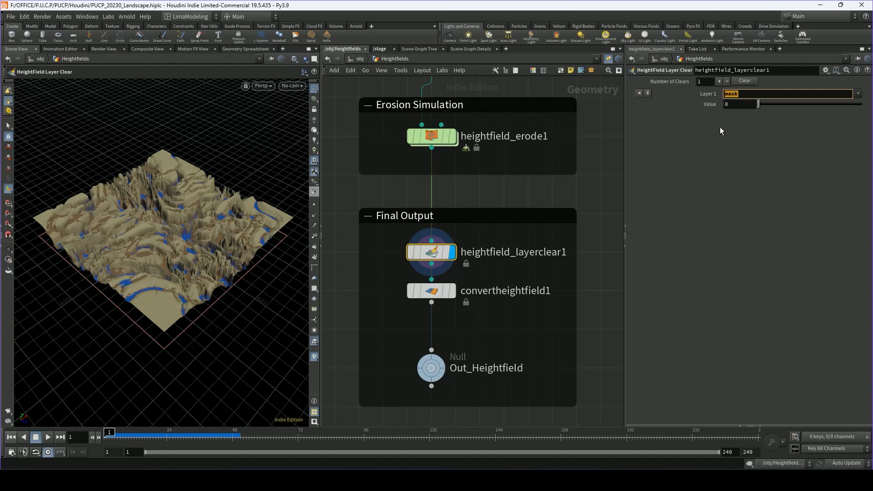
pyautogui.click(707, 157)
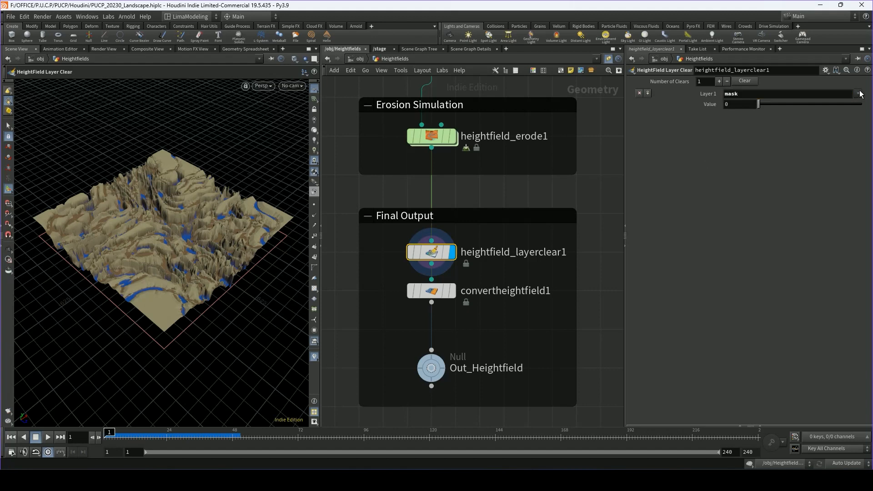
pyautogui.click(858, 93)
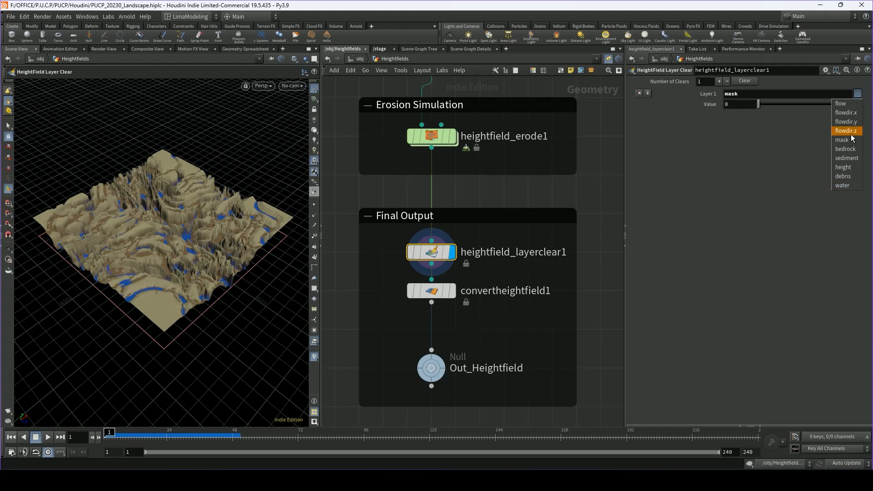
pyautogui.click(764, 173)
# Set heightfield_layerclear1's Layer 1 to * so that every layer is cleared.
pyautogui.moveTo(743, 95); pyautogui.dragTo(702, 97)
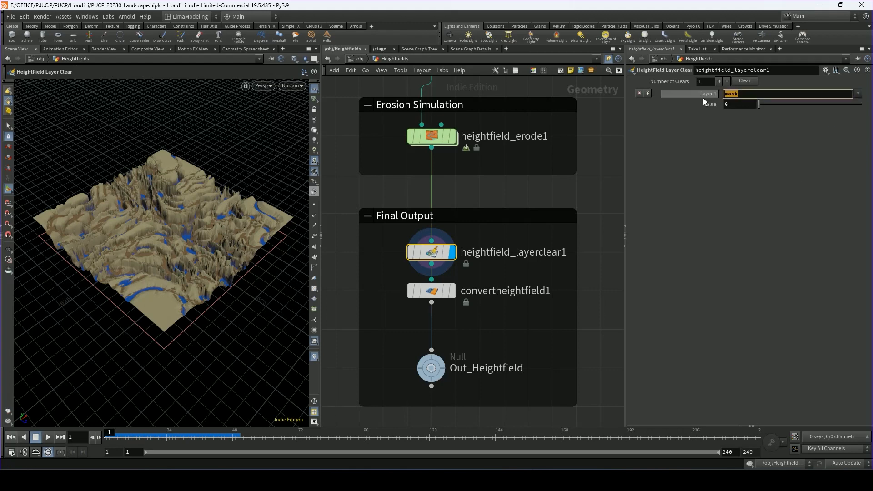
pyautogui.write('*')
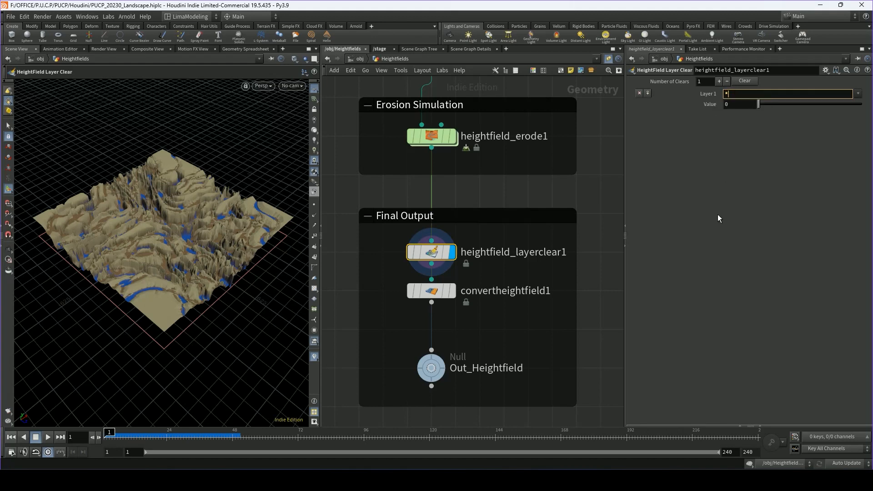
pyautogui.click(691, 200)
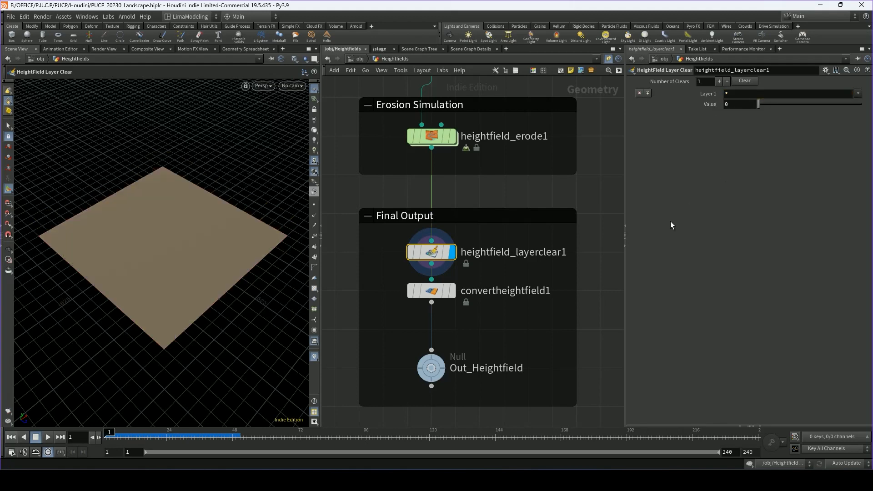
# Replace the * in heightfield_layerclear1's Layer 1 with the mask layer.
pyautogui.moveTo(743, 94); pyautogui.dragTo(713, 94)
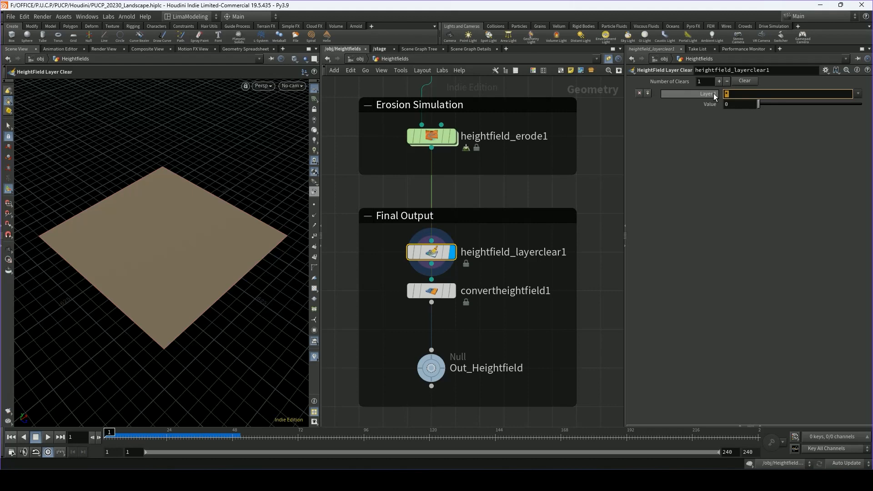
pyautogui.press('BackSpace')
pyautogui.click(745, 128)
pyautogui.click(857, 94)
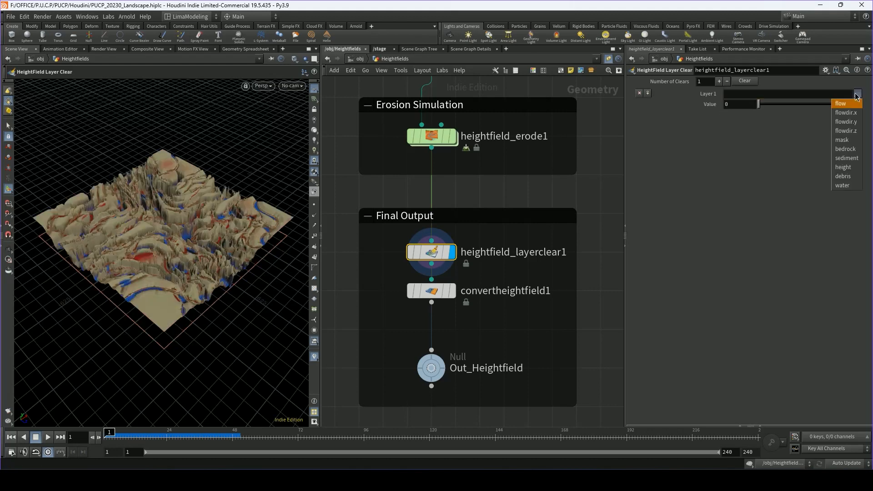
pyautogui.click(847, 143)
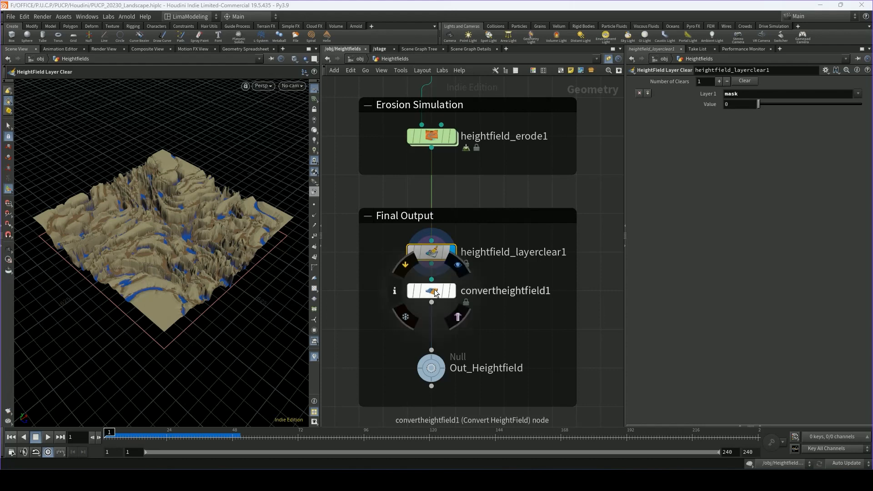
# Display convertheightfield1 with its parameters shown, and examine the converted polygon terrain up close.
pyautogui.click(452, 294)
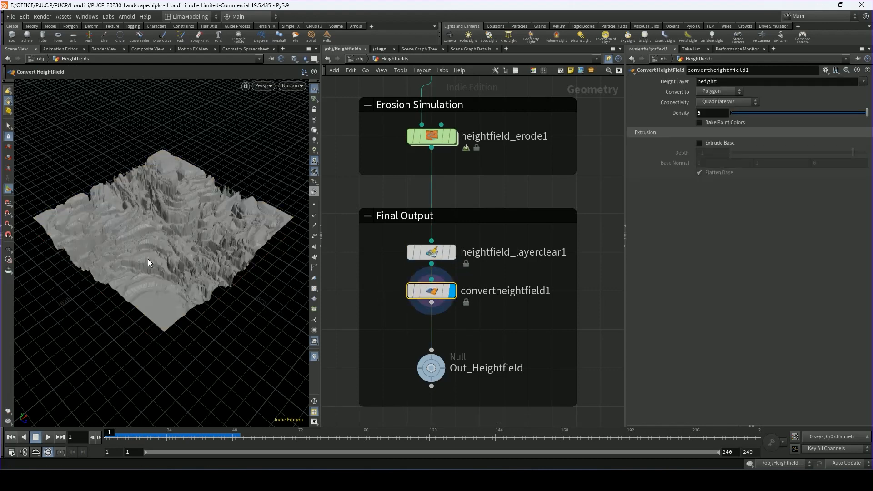
pyautogui.keyDown('alt'); pyautogui.moveTo(148, 258); pyautogui.dragTo(194, 228, button='right'); pyautogui.keyUp('alt')
pyautogui.moveTo(194, 228)
pyautogui.keyDown('alt'); pyautogui.mouseDown()
pyautogui.moveTo(186, 251)
pyautogui.moveTo(193, 236)
pyautogui.moveTo(205, 239)
pyautogui.moveTo(168, 221)
pyautogui.moveTo(178, 224)
pyautogui.mouseUp(); pyautogui.keyUp('alt')
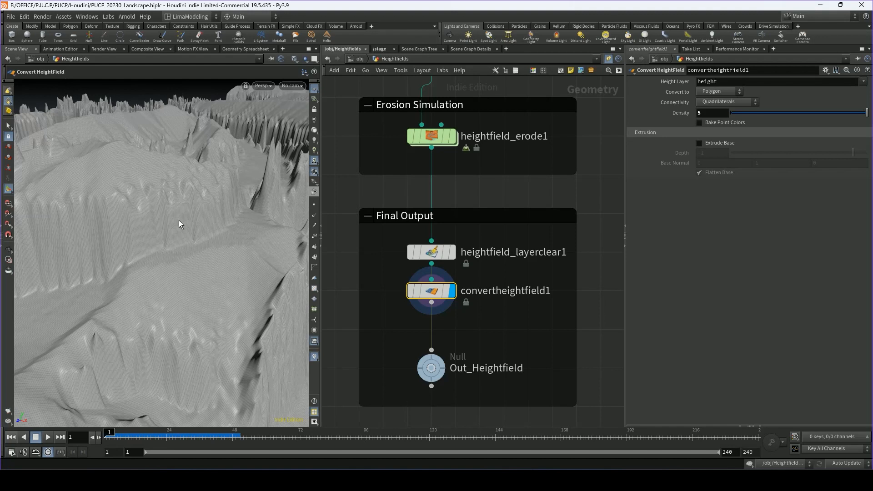
pyautogui.moveTo(216, 204); pyautogui.dragTo(208, 246, button='right')
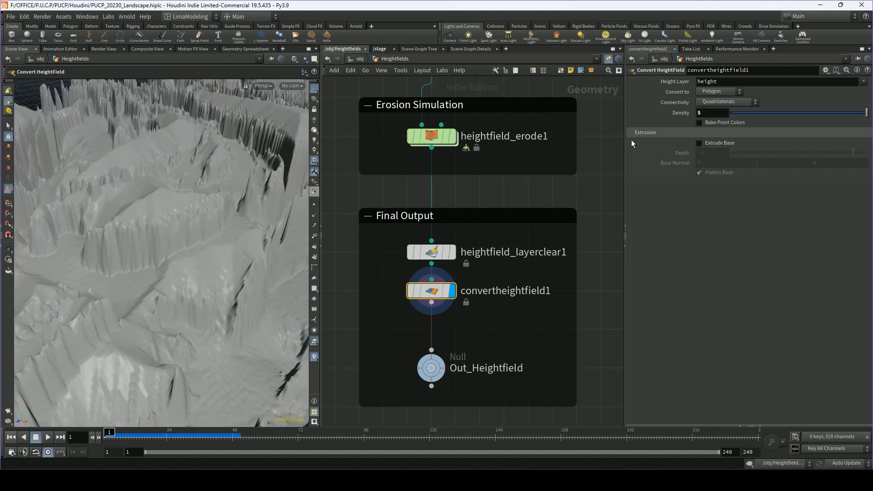
# Try a Density of 1 on convertheightfield1 and examine the mesh detail on the cliffs.
pyautogui.moveTo(708, 116); pyautogui.dragTo(685, 113)
pyautogui.write('1')
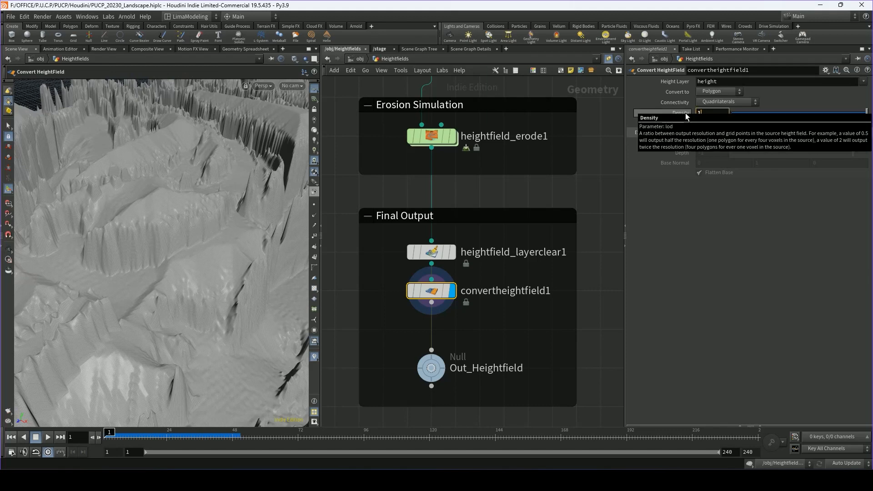
pyautogui.press('Return')
pyautogui.keyDown('alt'); pyautogui.moveTo(255, 260); pyautogui.dragTo(173, 227); pyautogui.keyUp('alt')
pyautogui.keyDown('alt'); pyautogui.moveTo(178, 307); pyautogui.dragTo(185, 304); pyautogui.keyUp('alt')
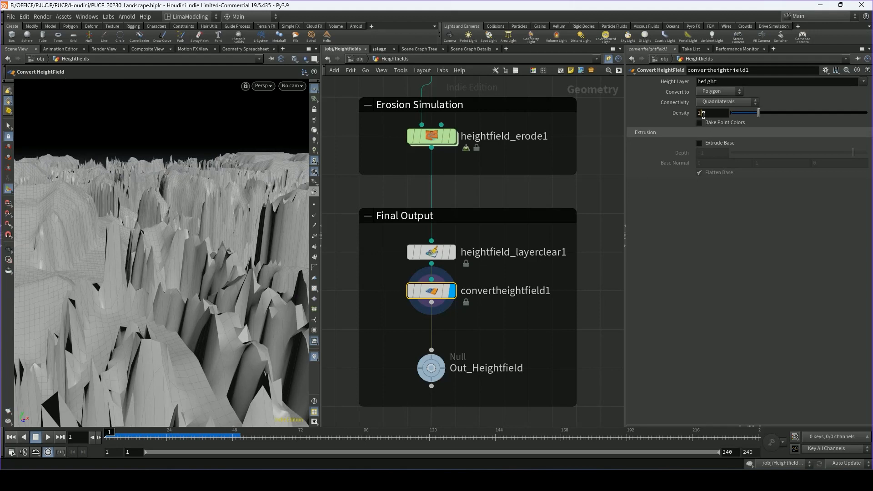
# Set convertheightfield1's Density to 5 and view the refined terrain.
pyautogui.moveTo(705, 114); pyautogui.dragTo(679, 118)
pyautogui.write('5')
pyautogui.press('Return')
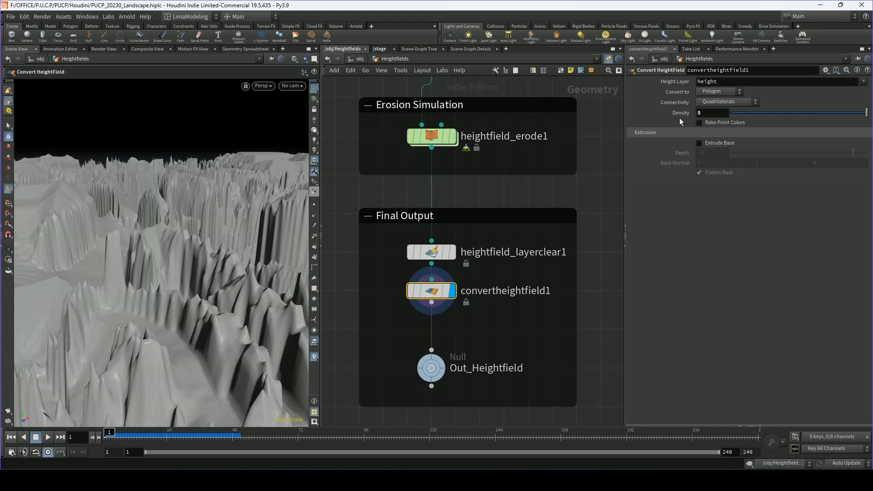
pyautogui.keyDown('alt'); pyautogui.moveTo(184, 276); pyautogui.dragTo(175, 243, button='right'); pyautogui.keyUp('alt')
# Display the Out_Heightfield null with its parameters shown, and examine the complete final landscape from above.
pyautogui.click(440, 363)
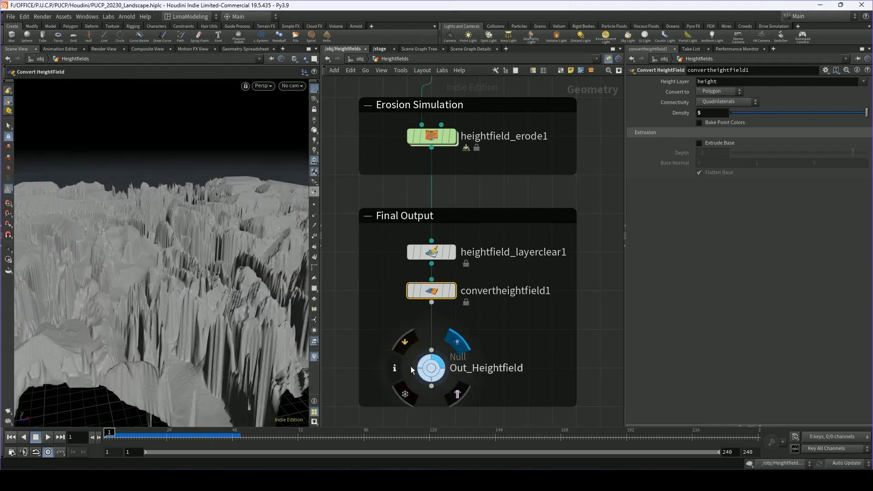
pyautogui.keyDown('alt'); pyautogui.moveTo(216, 286); pyautogui.dragTo(146, 261, button='right'); pyautogui.keyUp('alt')
pyautogui.keyDown('alt'); pyautogui.moveTo(146, 261); pyautogui.dragTo(181, 277); pyautogui.keyUp('alt')
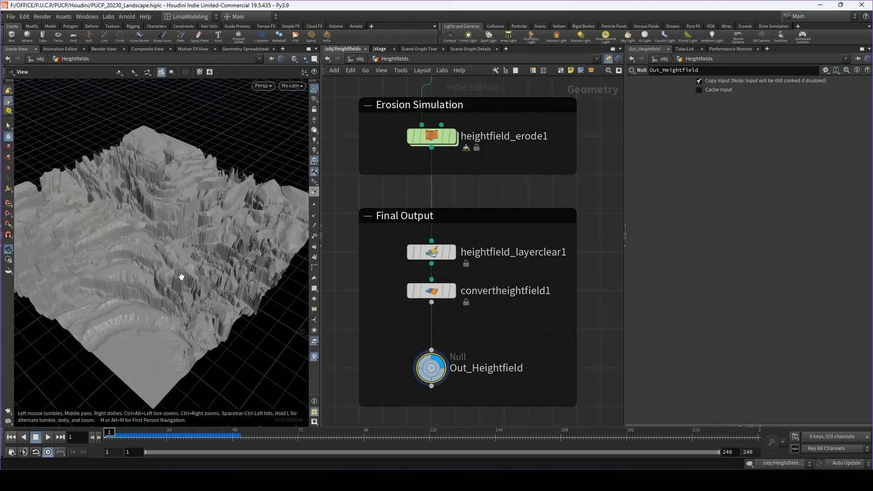
pyautogui.keyDown('alt'); pyautogui.moveTo(181, 277); pyautogui.dragTo(191, 267, button='right'); pyautogui.keyUp('alt')
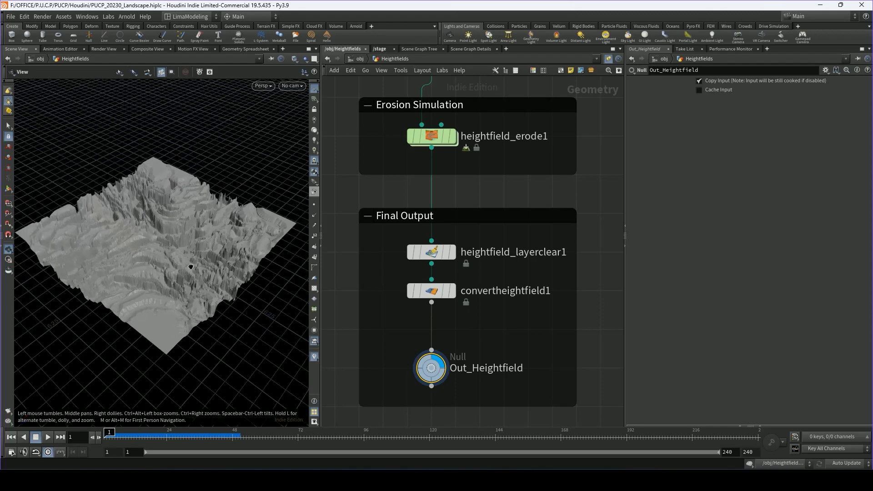
pyautogui.click(295, 59)
pyautogui.click(317, 160)
pyautogui.keyDown('alt'); pyautogui.moveTo(181, 241); pyautogui.dragTo(182, 259); pyautogui.keyUp('alt')
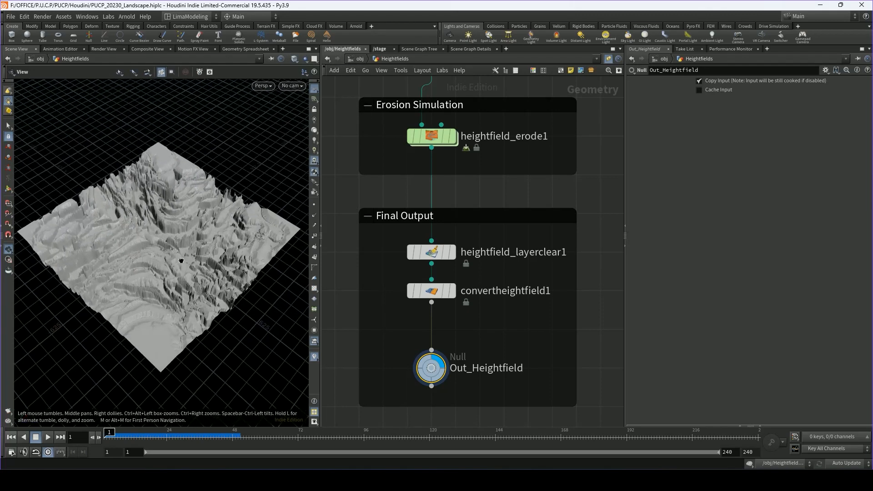
pyautogui.keyDown('alt'); pyautogui.moveTo(182, 259); pyautogui.dragTo(182, 257, button='right'); pyautogui.keyUp('alt')
pyautogui.keyDown('alt'); pyautogui.moveTo(180, 257); pyautogui.dragTo(181, 246); pyautogui.keyUp('alt')
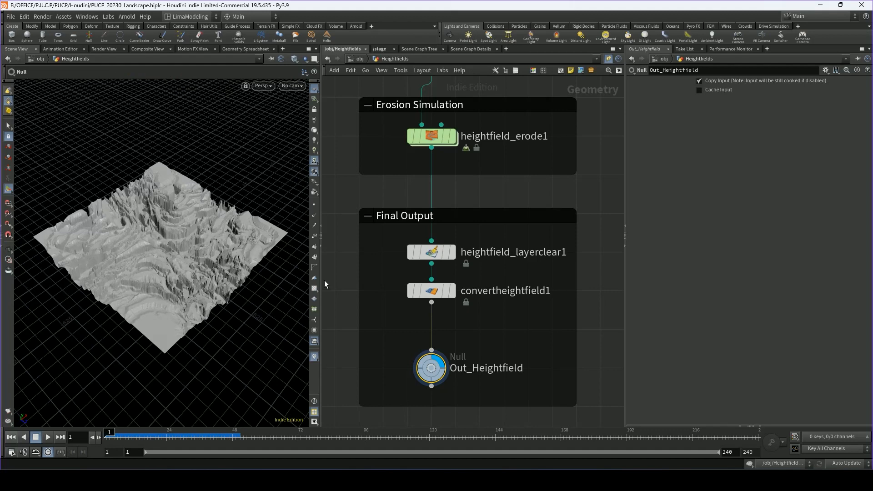
# Display heightfield_layer1 in the Combine group with its parameters shown.
pyautogui.press('h')
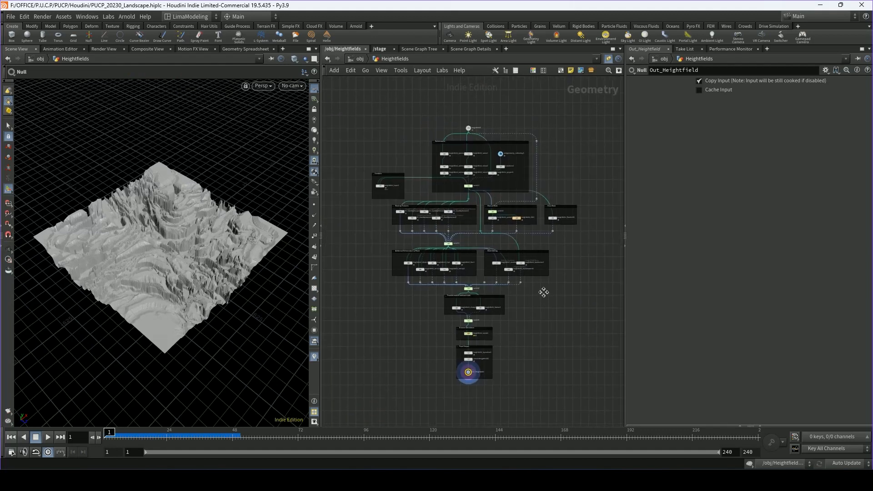
pyautogui.scroll(10, 366, 197)
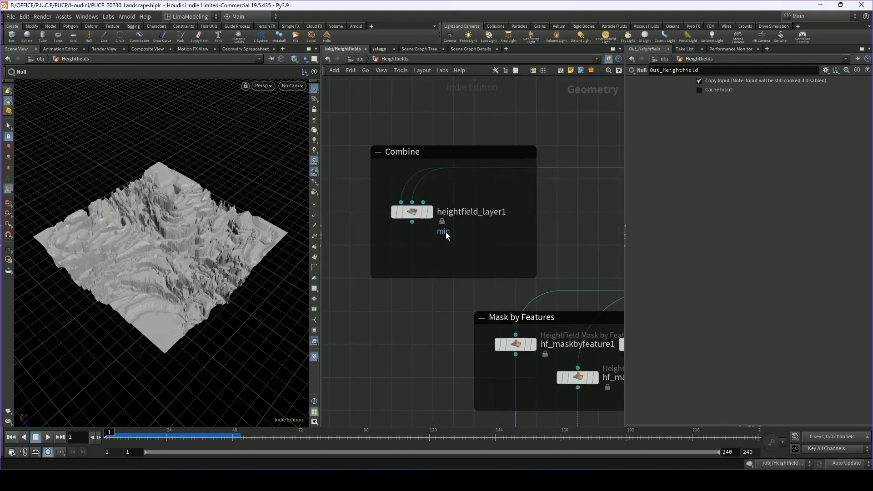
pyautogui.moveTo(469, 232); pyautogui.dragTo(490, 270, button='middle')
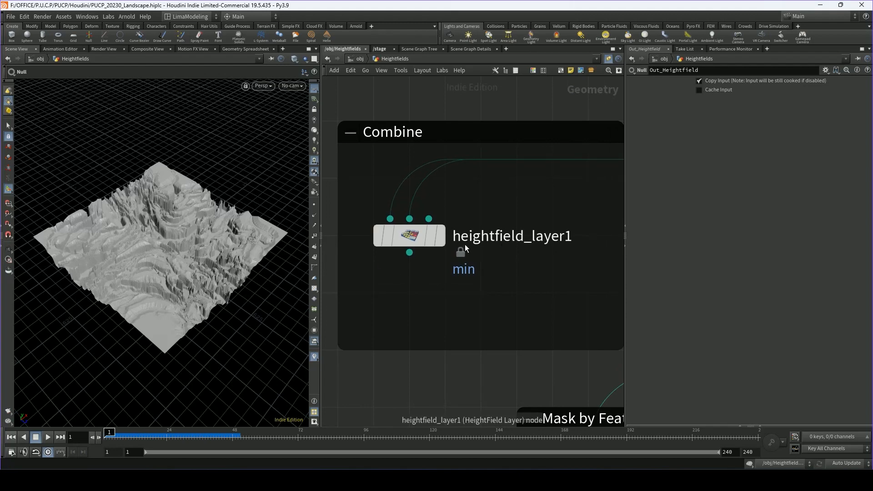
pyautogui.click(434, 240)
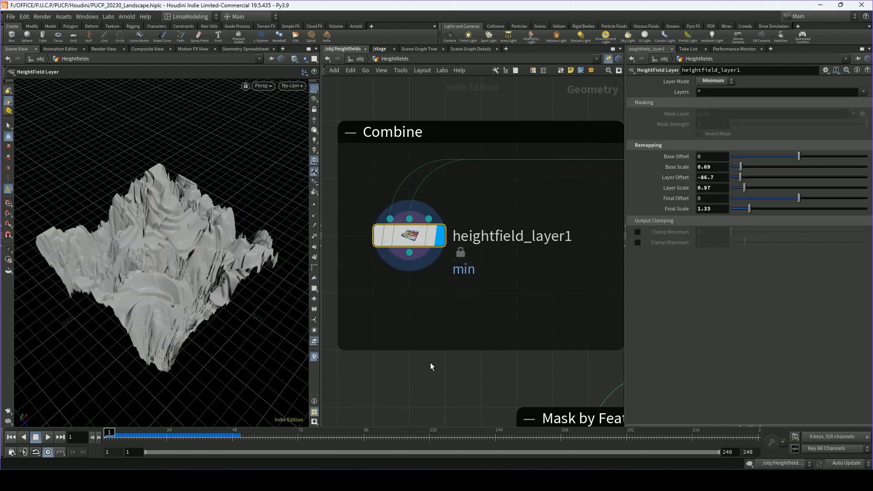
# Display heightfield_pattern3 in the Deformation group with its parameters shown.
pyautogui.scroll(-5, 455, 309)
pyautogui.moveTo(586, 268); pyautogui.dragTo(529, 242, button='middle')
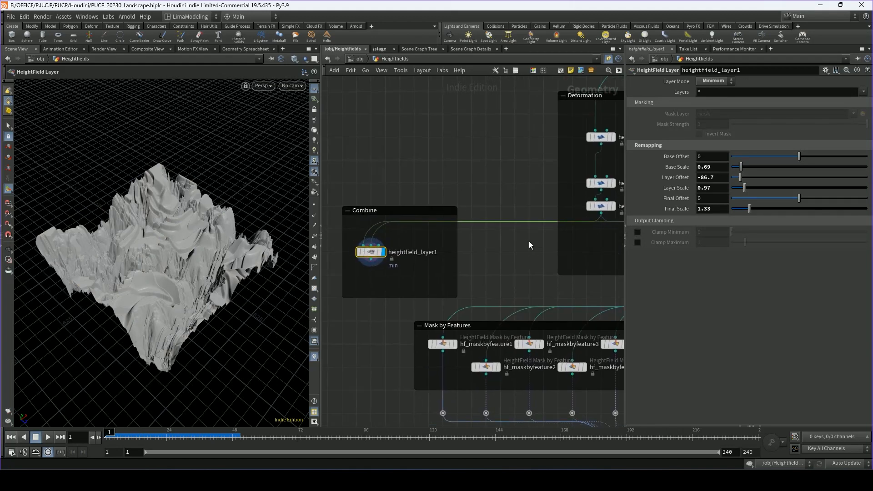
pyautogui.moveTo(529, 242); pyautogui.dragTo(432, 236, button='middle')
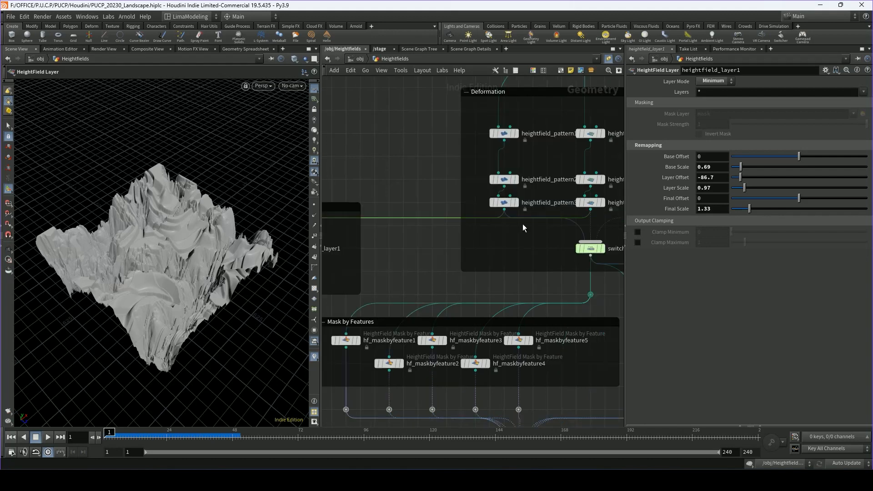
pyautogui.scroll(2, 523, 225)
pyautogui.click(514, 194)
pyautogui.click(505, 196)
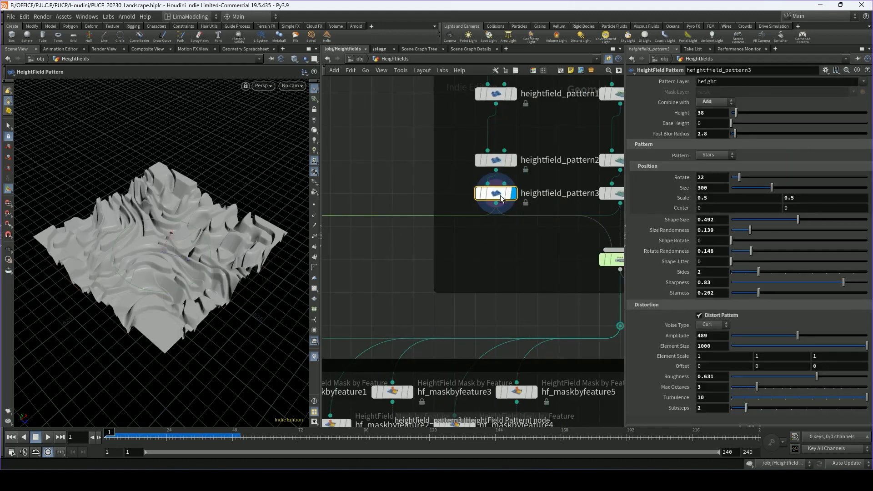
# Display heightfield_noise3 in the Deformation group with its parameters shown.
pyautogui.moveTo(505, 197); pyautogui.dragTo(390, 204, button='middle')
pyautogui.scroll(1, 532, 210)
pyautogui.click(518, 203)
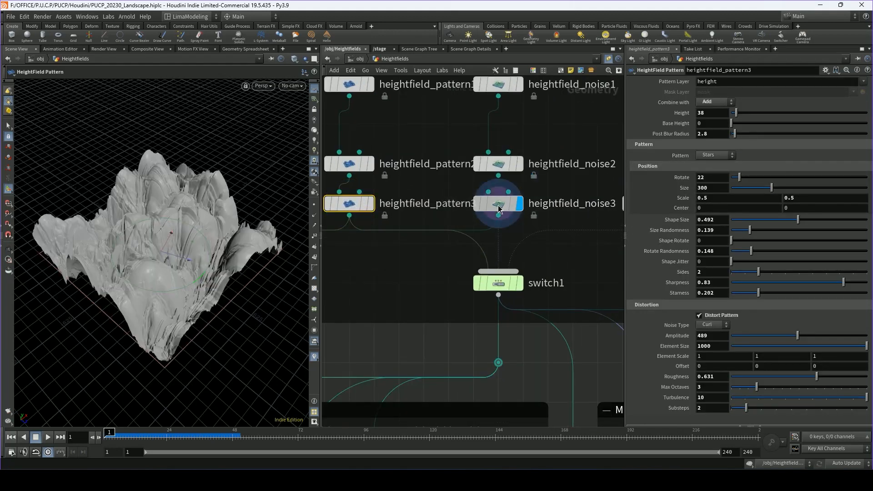
pyautogui.click(499, 207)
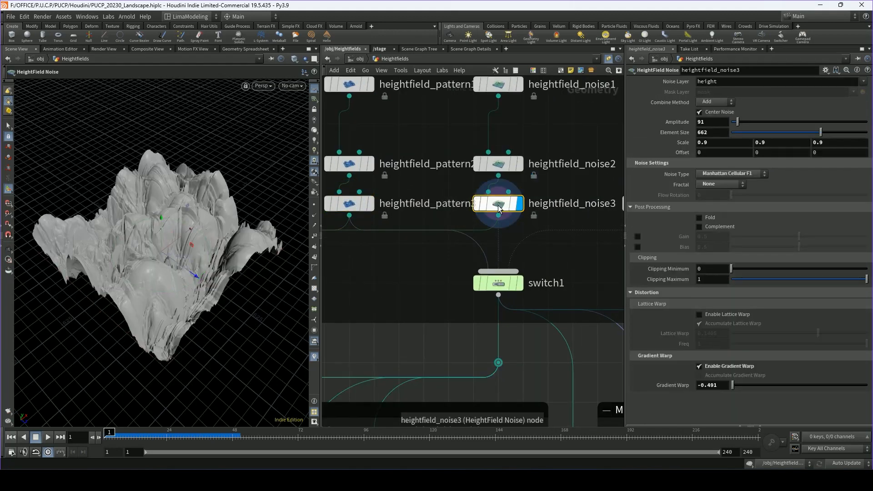
# Compare the terrain of heightfield_pattern3 with that of heightfield_noise3 by displaying each in turn.
pyautogui.click(370, 203)
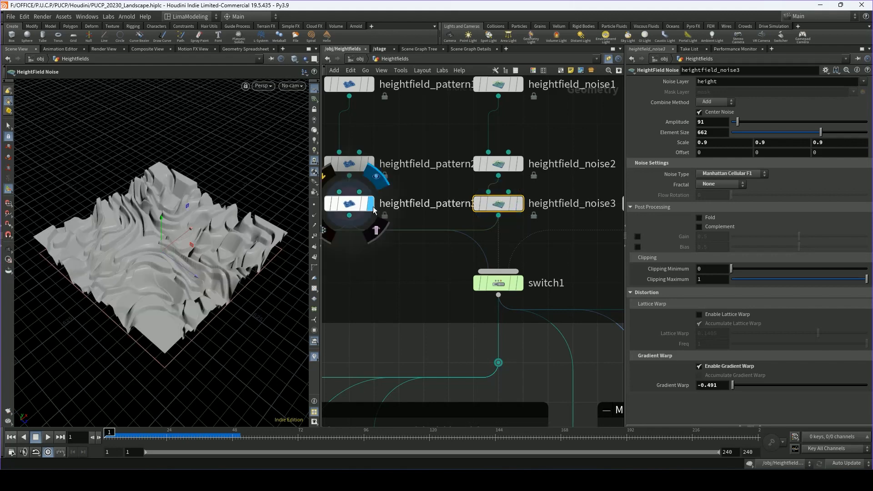
pyautogui.click(521, 206)
pyautogui.scroll(-2, 522, 207)
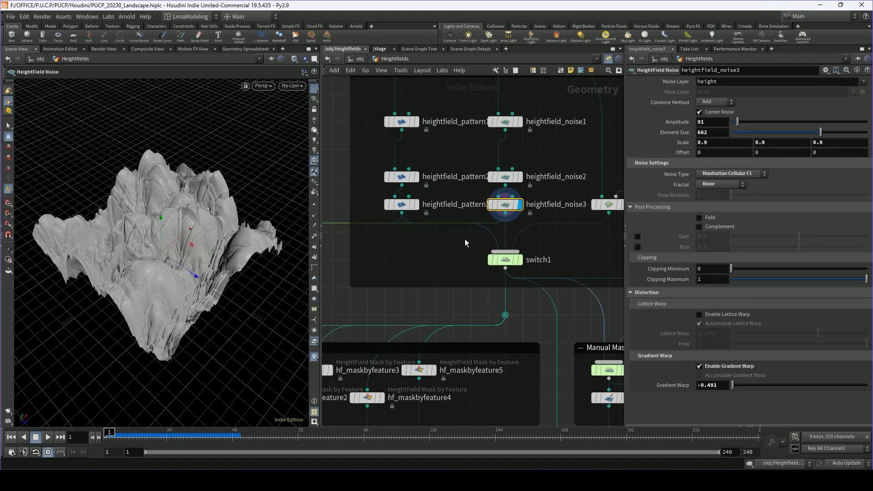
# Return to the Combine group and display the layered result of heightfield_layer1 with its parameters shown.
pyautogui.moveTo(415, 258); pyautogui.dragTo(582, 230, button='middle')
pyautogui.moveTo(458, 246); pyautogui.dragTo(572, 240, button='middle')
pyautogui.scroll(3, 433, 237)
pyautogui.click(409, 219)
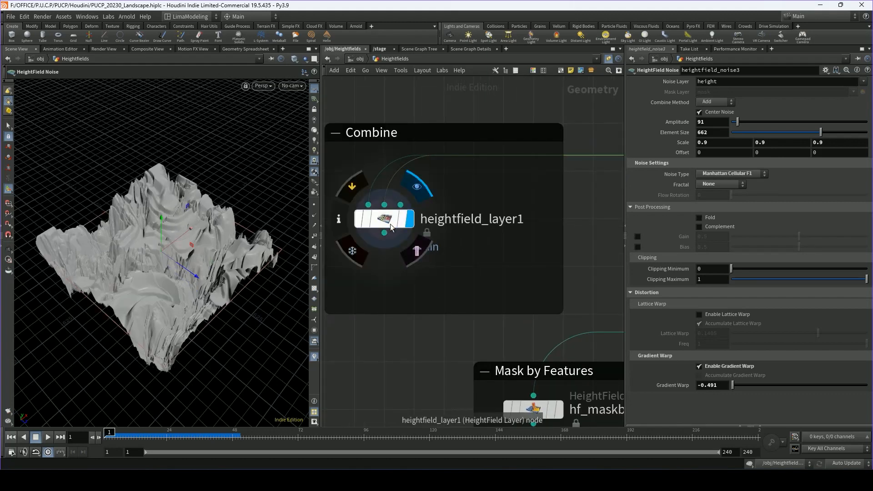
pyautogui.click(385, 223)
# Compare heightfield_pattern3's terrain with the combined result of heightfield_layer1, and leave heightfield_layer1 displayed.
pyautogui.scroll(-3, 382, 170)
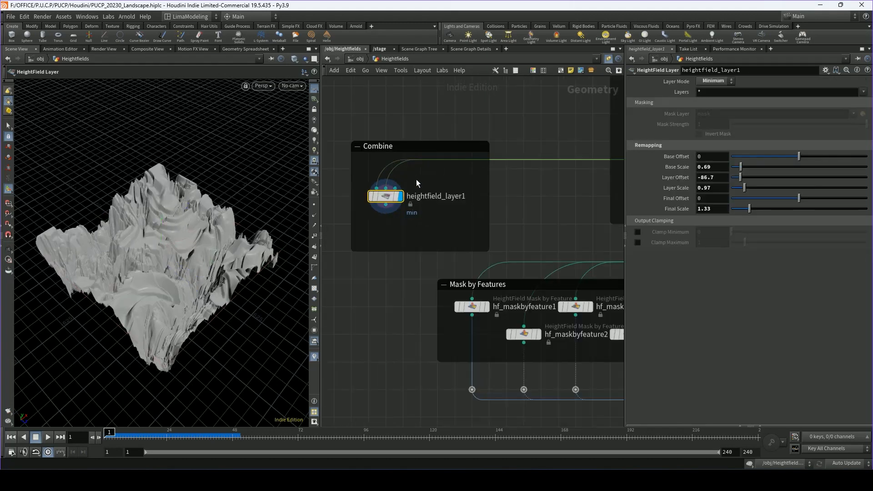
pyautogui.moveTo(600, 160); pyautogui.dragTo(434, 193, button='middle')
pyautogui.scroll(1, 502, 174)
pyautogui.click(509, 174)
pyautogui.scroll(-2, 510, 174)
pyautogui.moveTo(450, 232); pyautogui.dragTo(560, 225, button='middle')
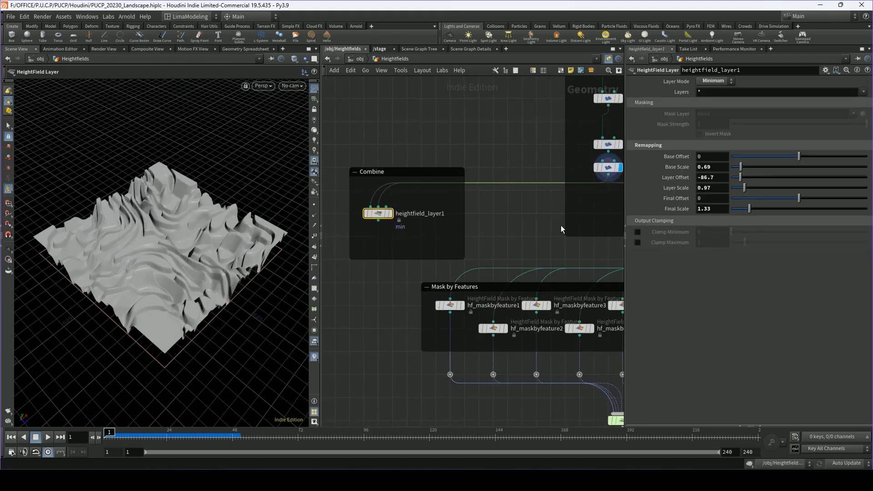
pyautogui.scroll(3, 391, 218)
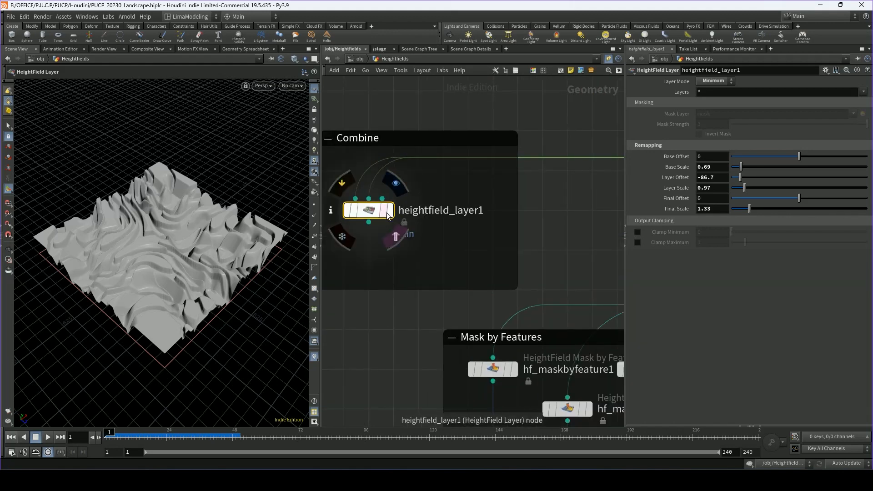
pyautogui.click(389, 211)
# Set heightfield_layer1's Layer Mode to Replace.
pyautogui.scroll(-3, 375, 185)
pyautogui.moveTo(511, 184); pyautogui.dragTo(504, 201, button='middle')
pyautogui.scroll(2, 523, 176)
pyautogui.scroll(-2, 505, 206)
pyautogui.scroll(2, 367, 217)
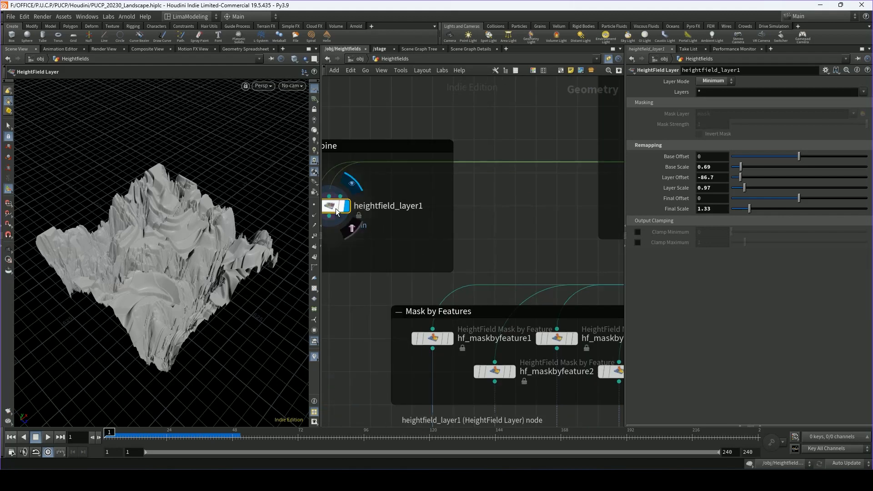
pyautogui.moveTo(339, 213); pyautogui.dragTo(426, 209, button='middle')
pyautogui.moveTo(419, 202)
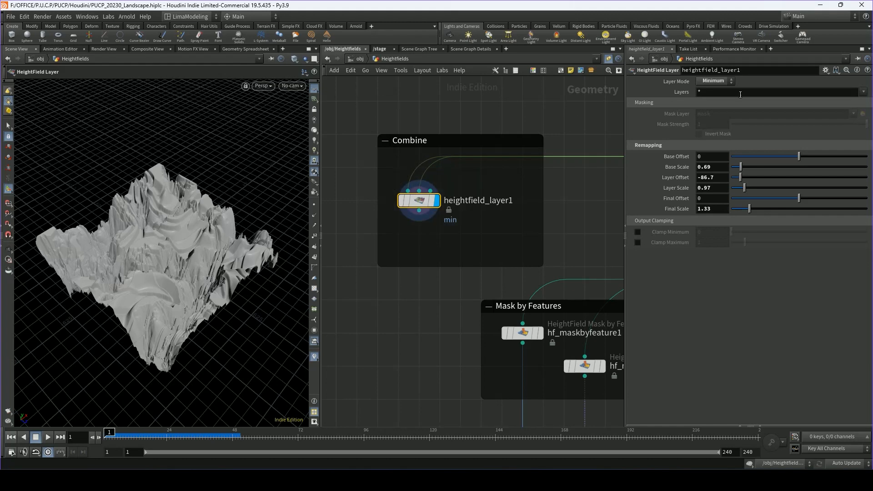
pyautogui.click(713, 81)
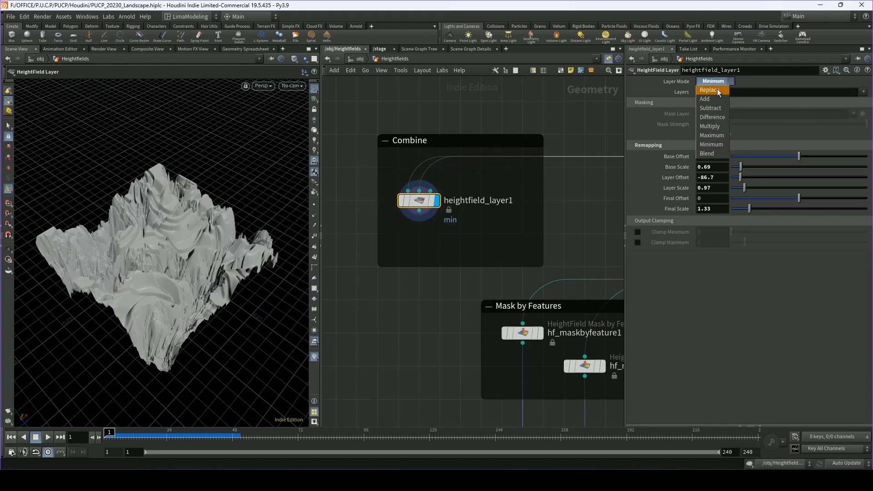
pyautogui.click(712, 90)
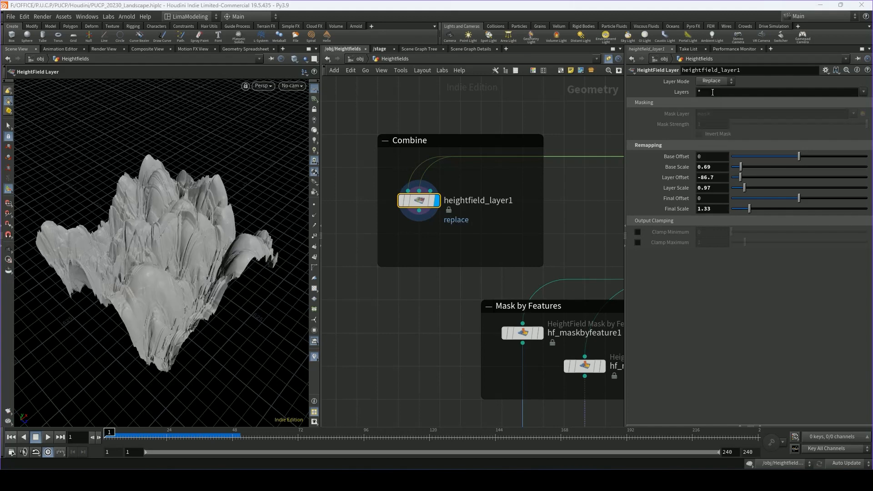
# Compare heightfield_noise3 with the Replace result of heightfield_layer1, and leave heightfield_layer1 displayed with its parameters shown.
pyautogui.scroll(3, 424, 196)
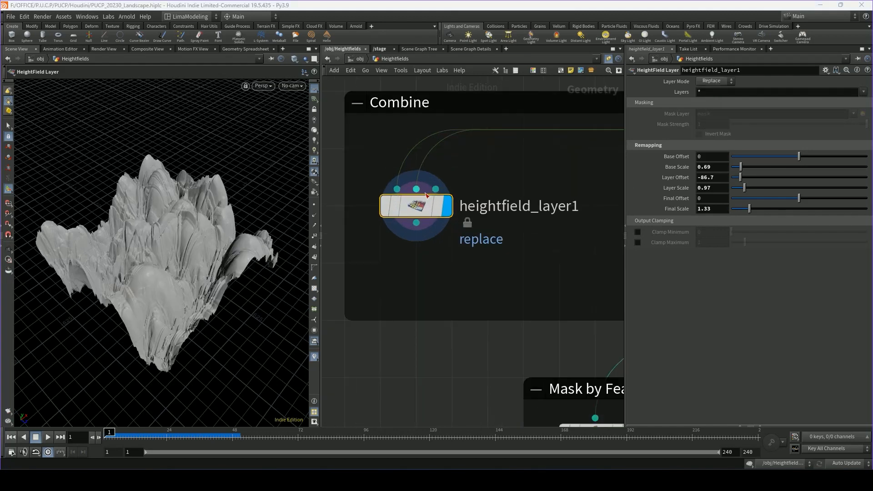
pyautogui.scroll(-4, 414, 191)
pyautogui.moveTo(596, 187); pyautogui.dragTo(406, 205, button='middle')
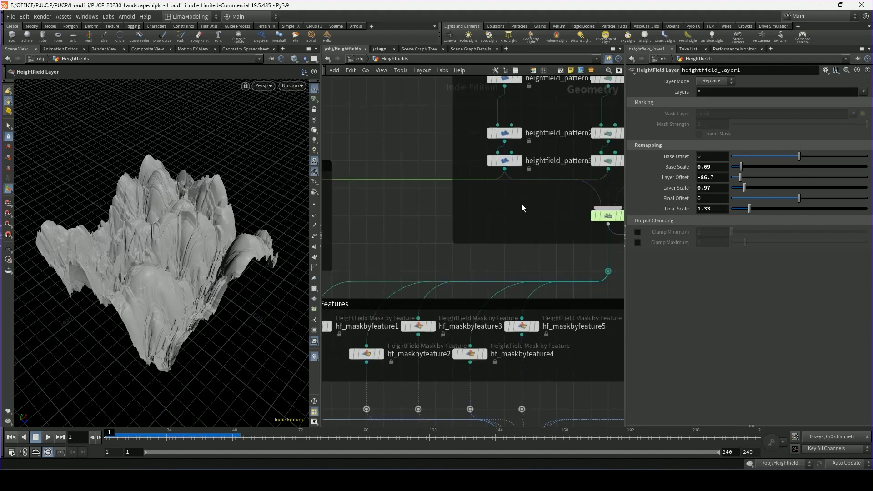
pyautogui.scroll(2, 483, 181)
pyautogui.moveTo(522, 204); pyautogui.dragTo(571, 208, button='middle')
pyautogui.click(477, 184)
pyautogui.click(459, 183)
pyautogui.moveTo(412, 223); pyautogui.dragTo(610, 217, button='middle')
pyautogui.moveTo(341, 218); pyautogui.dragTo(464, 216, button='middle')
pyautogui.click(421, 223)
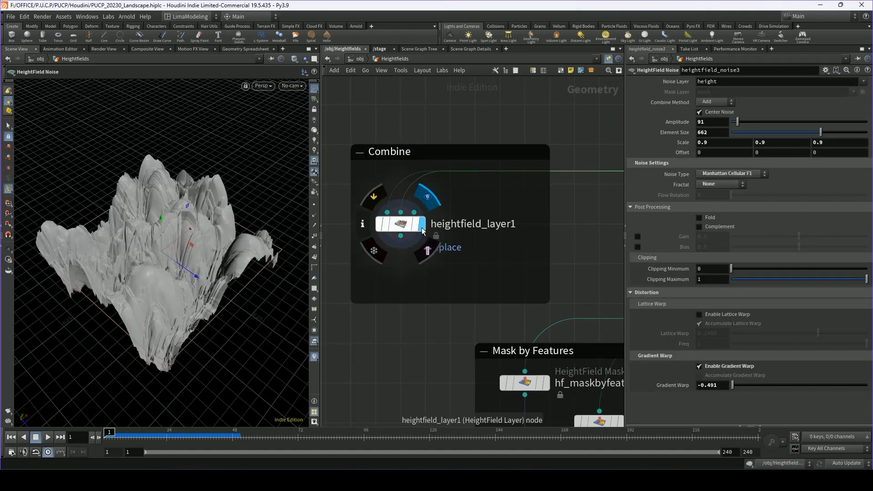
pyautogui.click(399, 225)
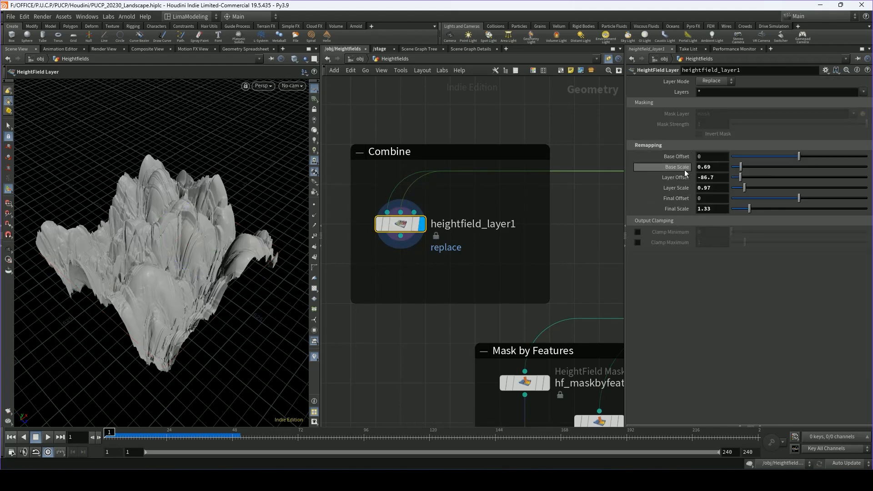
# Try the Add, Subtract, Difference, Multiply and Maximum layer modes on heightfield_layer1 in turn.
pyautogui.click(712, 83)
pyautogui.click(710, 97)
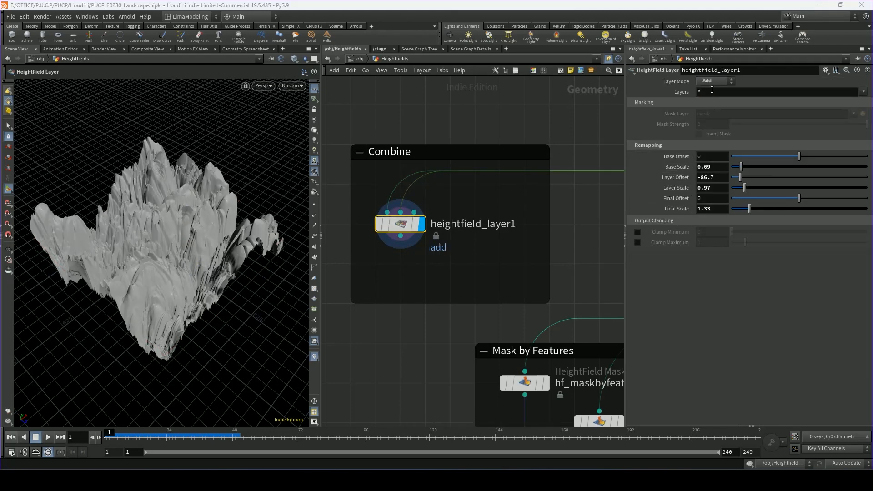
pyautogui.click(711, 82)
pyautogui.click(710, 108)
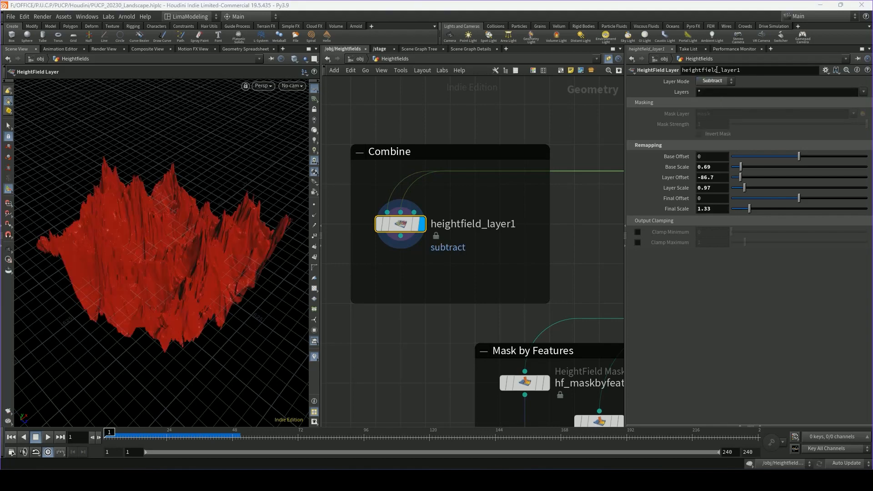
pyautogui.click(715, 81)
pyautogui.click(719, 117)
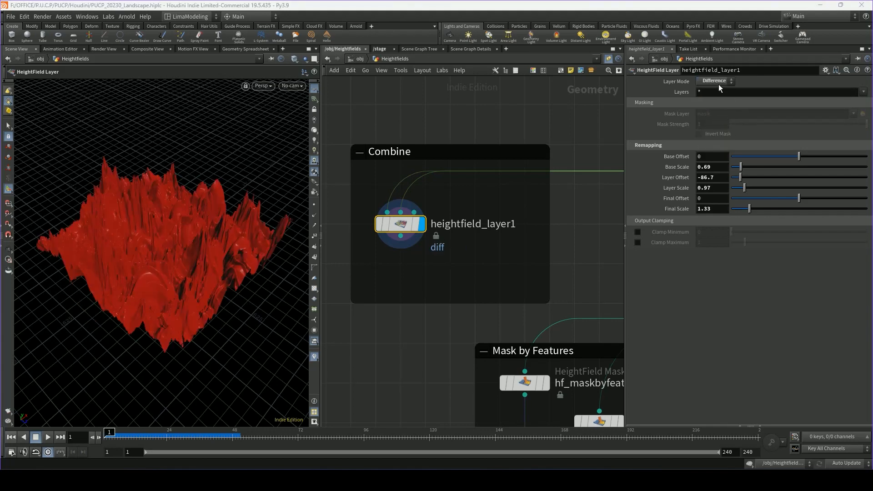
pyautogui.click(717, 83)
pyautogui.click(714, 126)
pyautogui.click(712, 82)
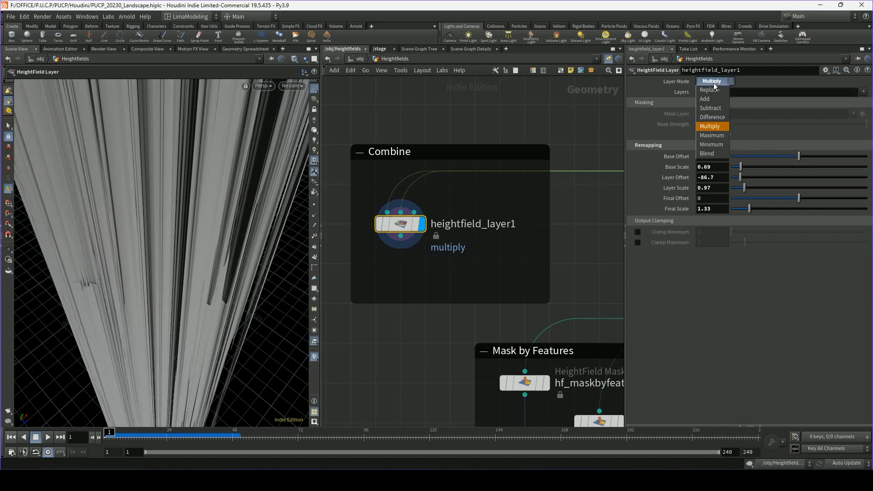
pyautogui.click(714, 135)
# Set heightfield_layer1's Layer Mode to Minimum and inspect the resulting terrain.
pyautogui.click(713, 80)
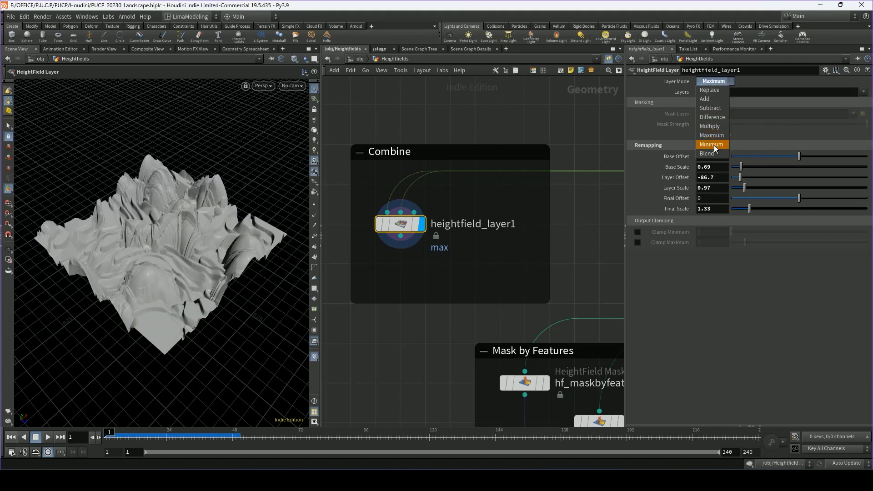
pyautogui.click(712, 144)
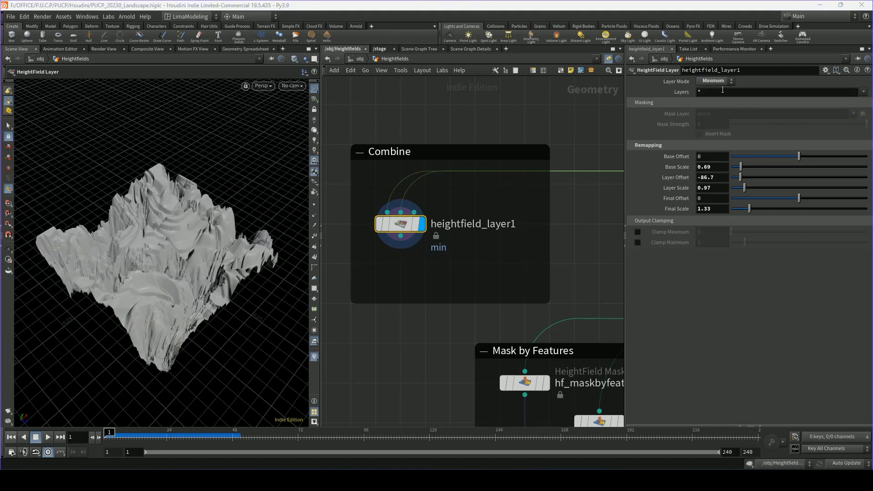
pyautogui.press('Escape')
pyautogui.moveTo(202, 254)
pyautogui.mouseDown()
pyautogui.moveTo(200, 266)
pyautogui.moveTo(195, 258)
pyautogui.mouseUp()
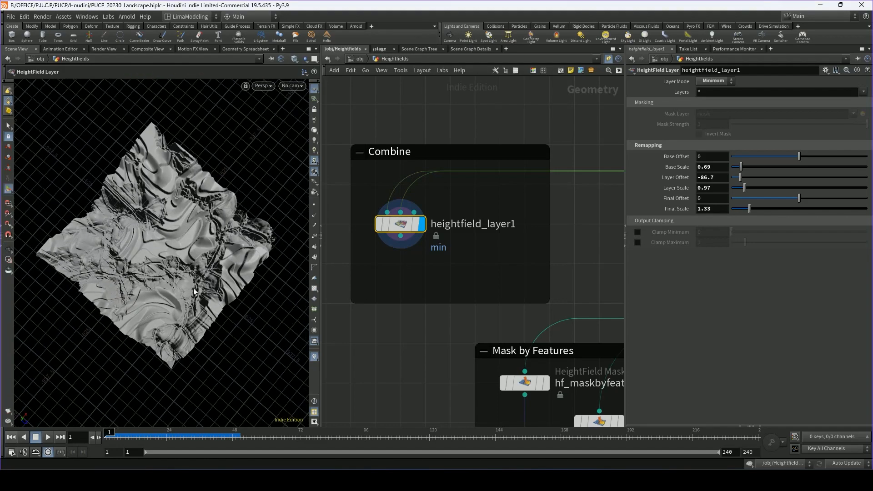
pyautogui.moveTo(193, 288); pyautogui.dragTo(200, 249)
# Look over the whole heightfield network, from the Combine group through the masking and deformation groups down to Final Output.
pyautogui.scroll(-3, 570, 250)
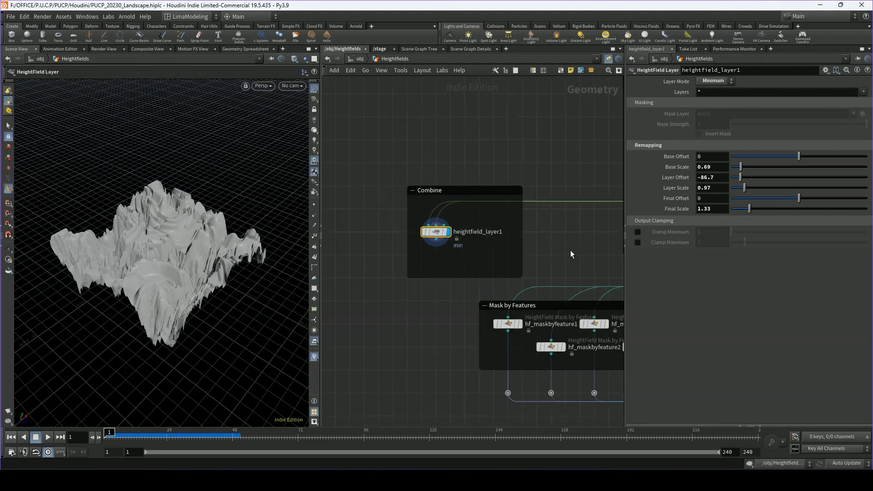
pyautogui.moveTo(570, 250); pyautogui.dragTo(498, 190, button='middle')
pyautogui.scroll(-1, 481, 216)
pyautogui.moveTo(402, 249); pyautogui.dragTo(456, 244, button='middle')
pyautogui.scroll(2, 445, 239)
pyautogui.keyDown('alt'); pyautogui.moveTo(141, 247); pyautogui.dragTo(148, 264); pyautogui.keyUp('alt')
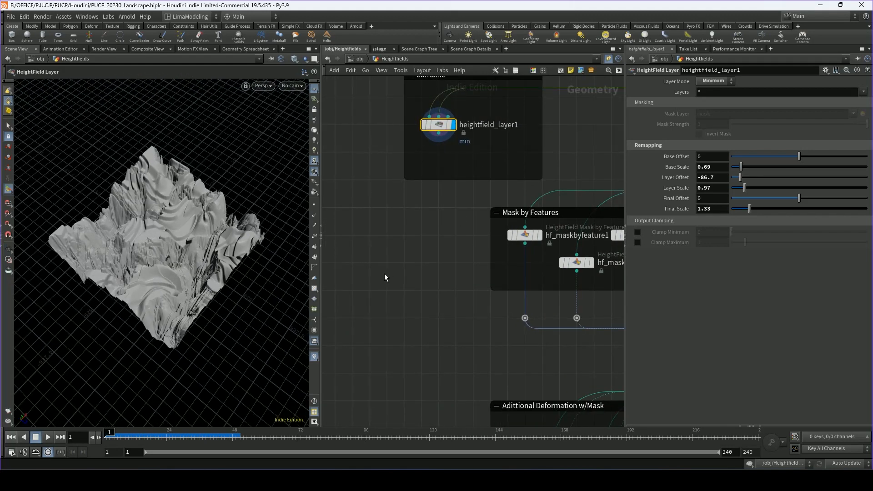
pyautogui.moveTo(458, 262); pyautogui.dragTo(418, 292, button='middle')
pyautogui.scroll(-2, 400, 269)
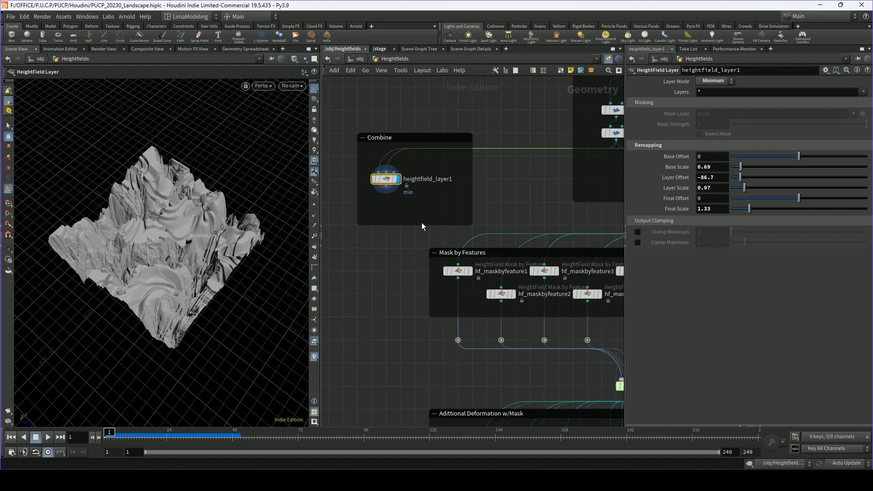
pyautogui.scroll(-2, 390, 232)
pyautogui.scroll(3, 431, 365)
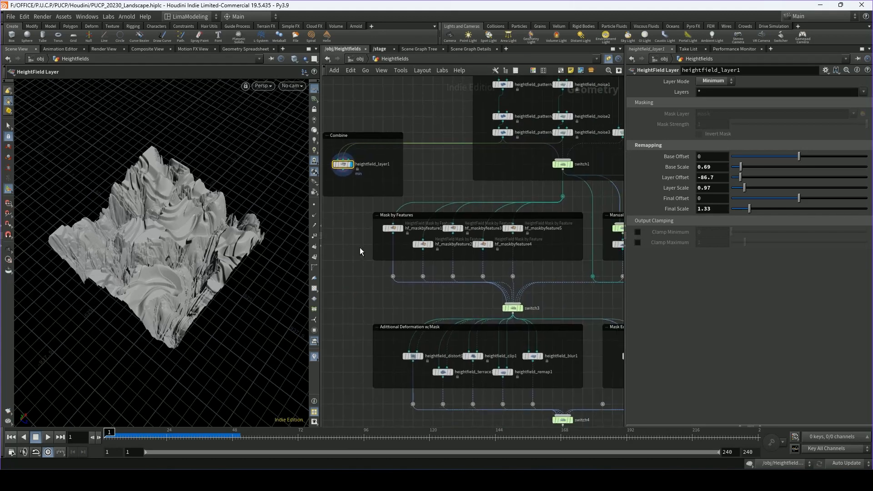
pyautogui.scroll(-4, 509, 268)
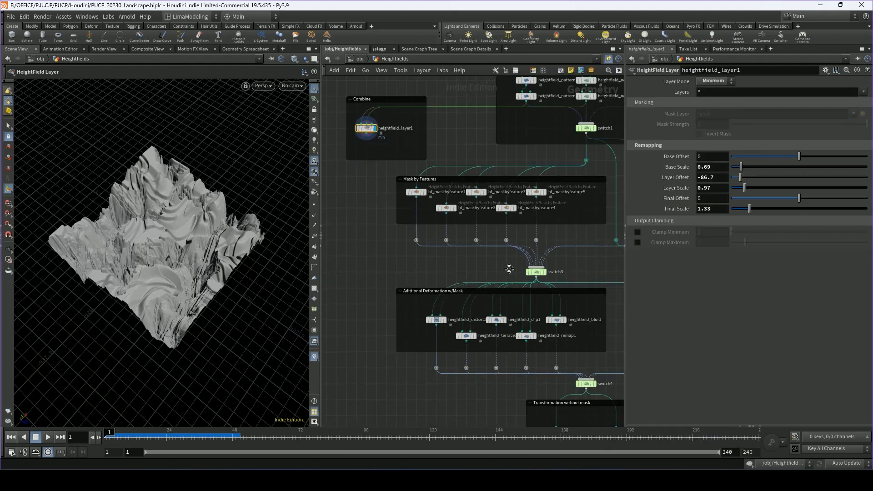
pyautogui.scroll(1, 459, 250)
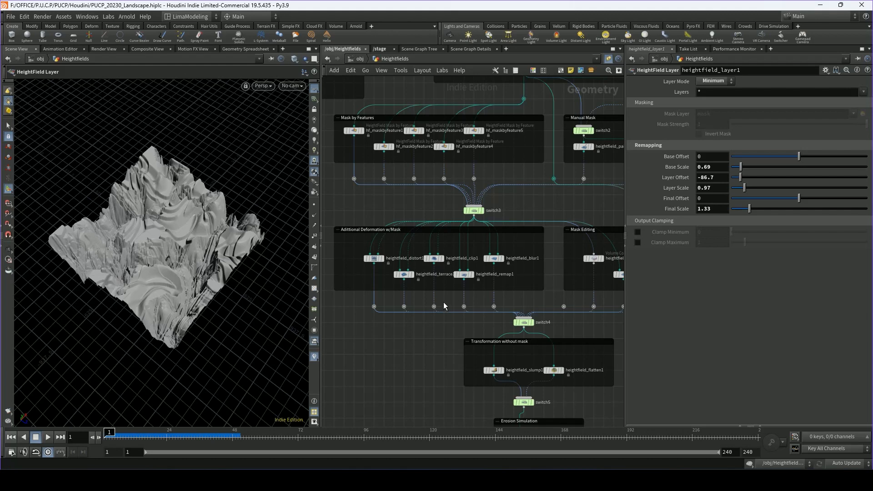
pyautogui.scroll(-4, 447, 306)
pyautogui.scroll(-1, 473, 216)
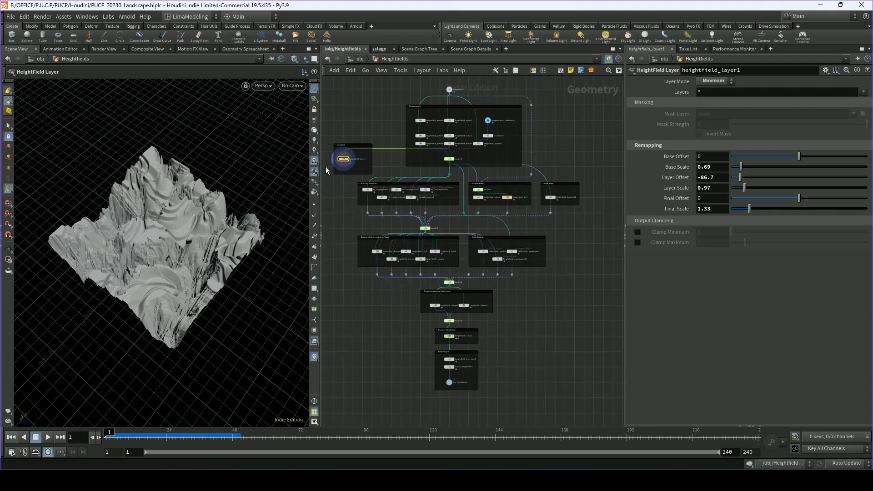
# Display Out_Heightfield in the Final Output group and examine the finished landscape from several angles.
pyautogui.moveTo(365, 309); pyautogui.dragTo(405, 283, button='middle')
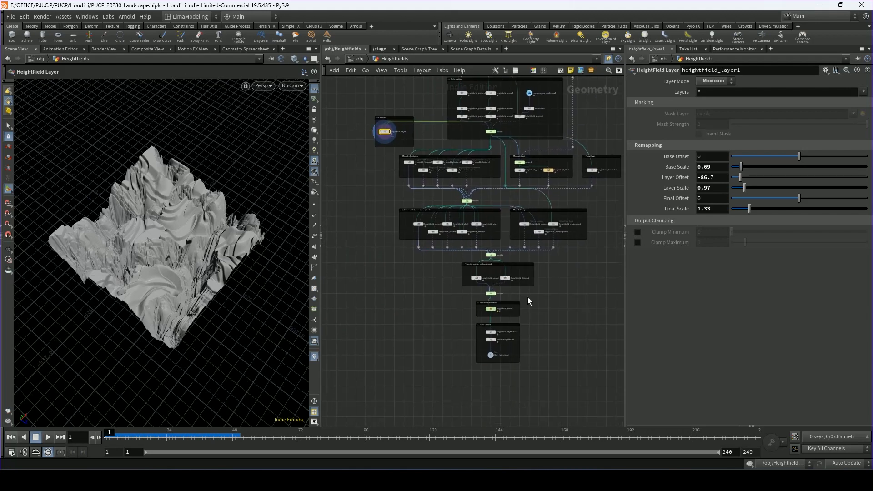
pyautogui.scroll(6, 450, 354)
pyautogui.click(440, 366)
pyautogui.press('r')
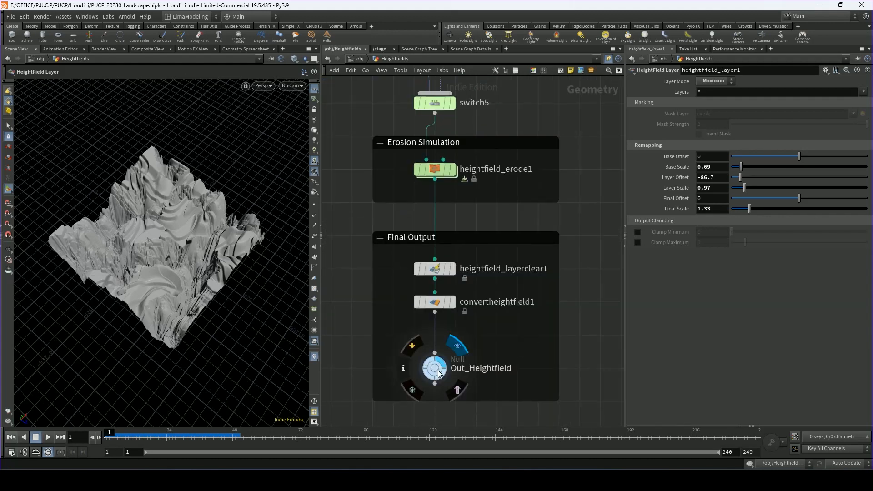
pyautogui.scroll(-3, 500, 275)
pyautogui.scroll(3, 500, 276)
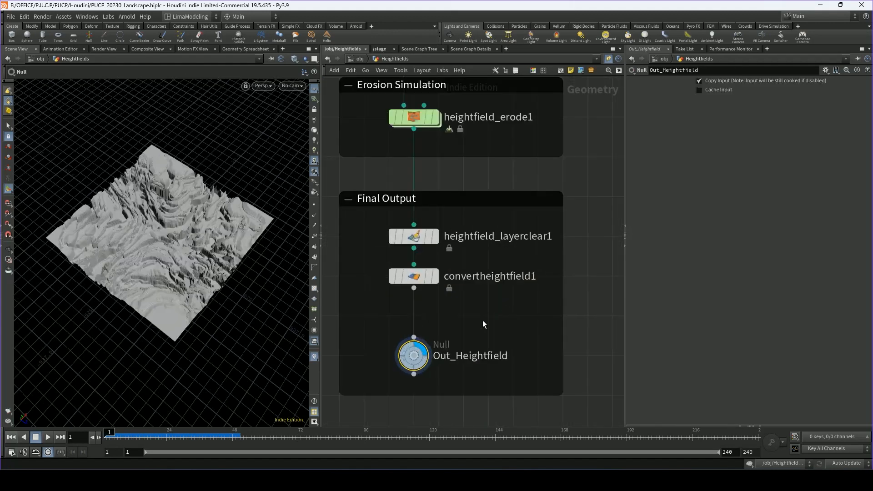
pyautogui.press('Escape')
pyautogui.moveTo(159, 278); pyautogui.dragTo(186, 273)
pyautogui.press('Return')
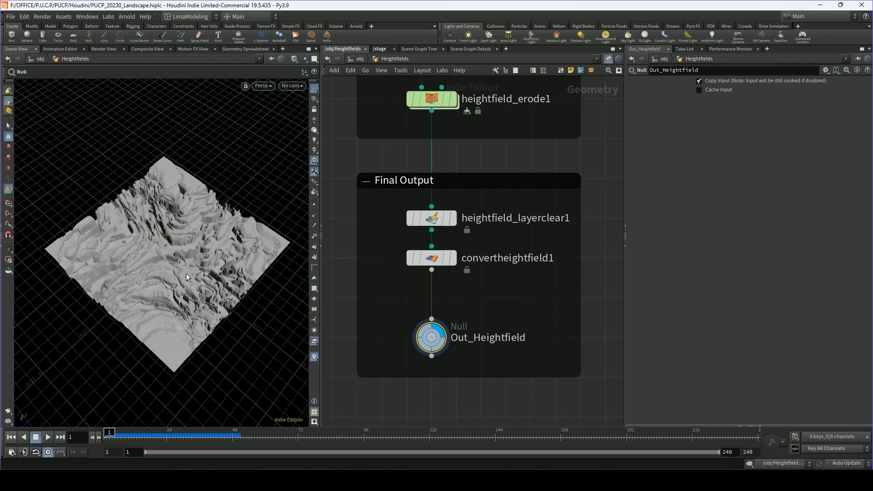
pyautogui.press('Escape')
pyautogui.moveTo(177, 280); pyautogui.dragTo(181, 255)
pyautogui.press('Return')
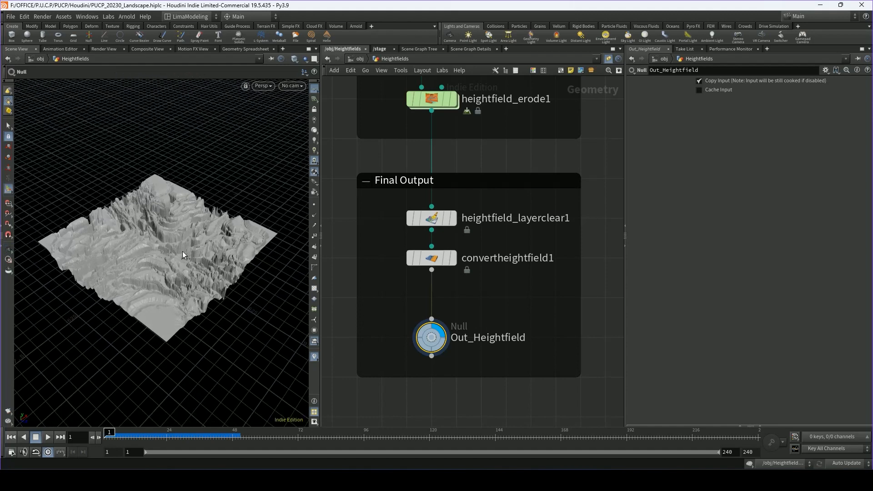